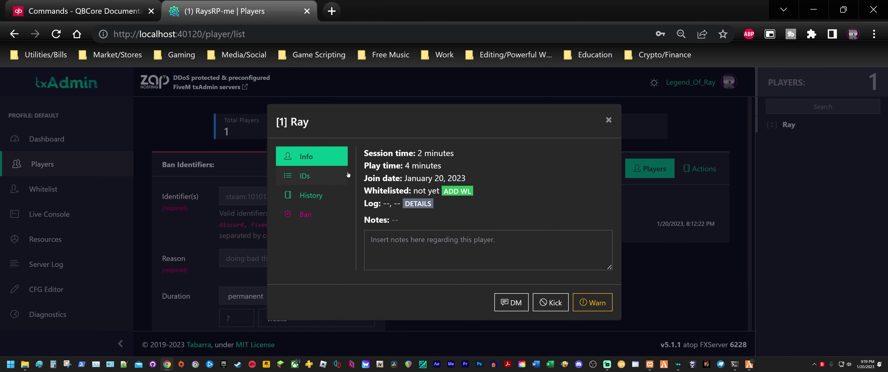
- Close the player's details and view the recent bans and warns on the Players page
{"action": "left_click", "coordinate": [608, 120]}
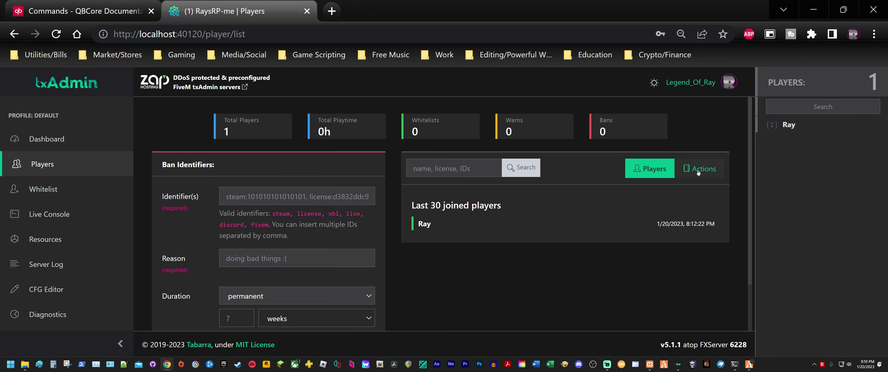
{"action": "left_click", "coordinate": [698, 172]}
{"action": "scroll", "coordinate": [376, 211], "scroll_direction": "down", "scroll_amount": 2}
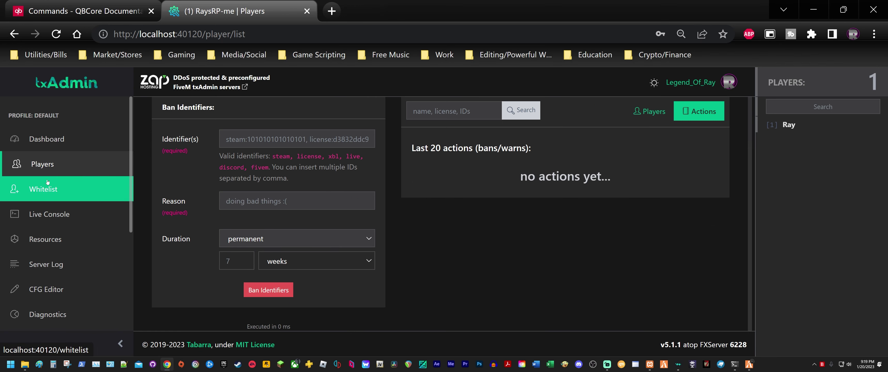
- Look at the server Dashboard and open the Live Console page
{"action": "left_click", "coordinate": [43, 163]}
{"action": "left_click", "coordinate": [46, 139]}
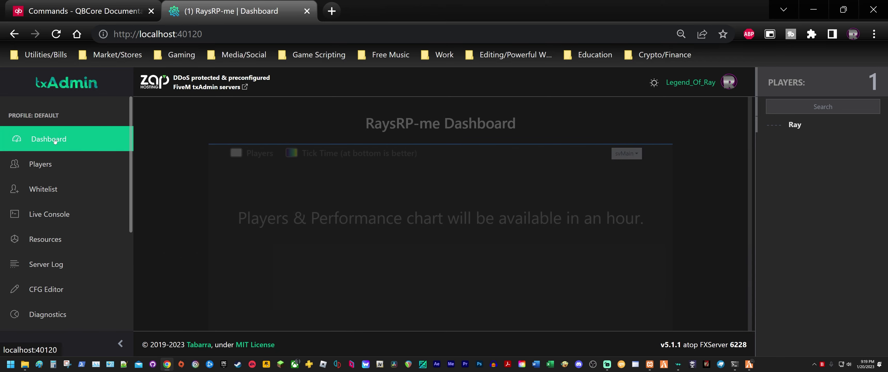
{"action": "left_click", "coordinate": [48, 213]}
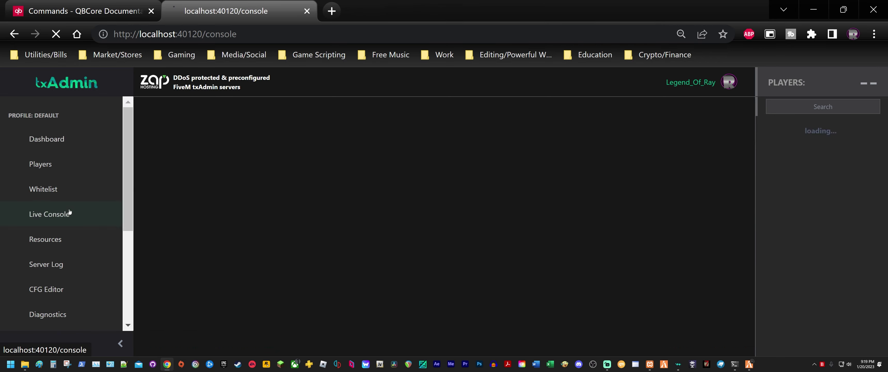
- Examine the server's Resources list, from the [qb] group through defaultmaps, voice and standalone
{"action": "left_click", "coordinate": [46, 239]}
{"action": "scroll", "coordinate": [356, 196], "scroll_direction": "down", "scroll_amount": 3}
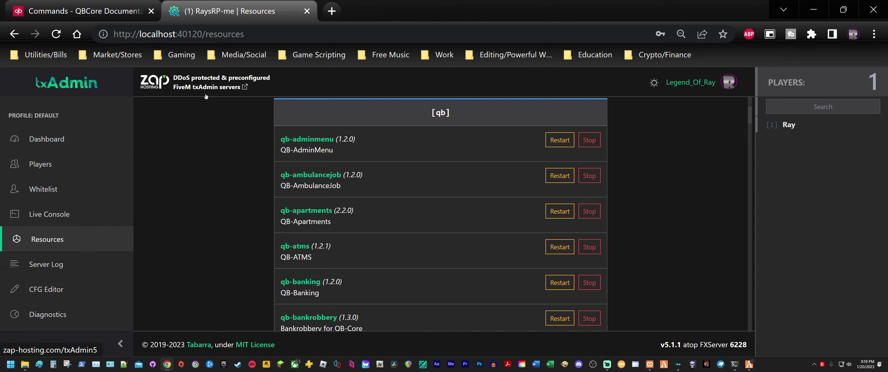
{"action": "scroll", "coordinate": [313, 162], "scroll_direction": "down", "scroll_amount": 10}
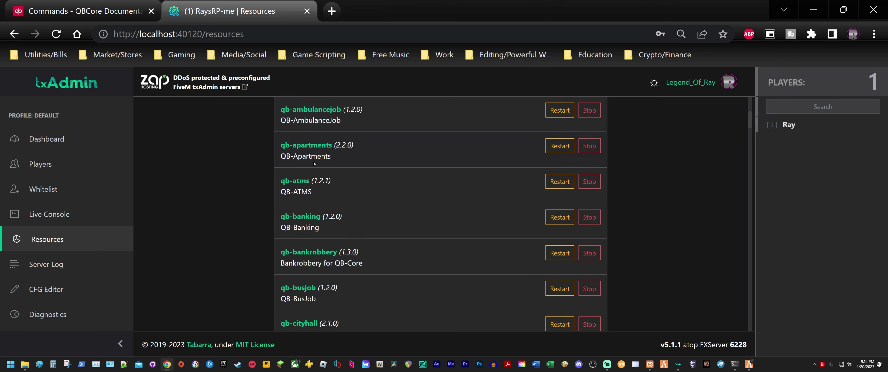
{"action": "scroll", "coordinate": [313, 161], "scroll_direction": "down", "scroll_amount": 15}
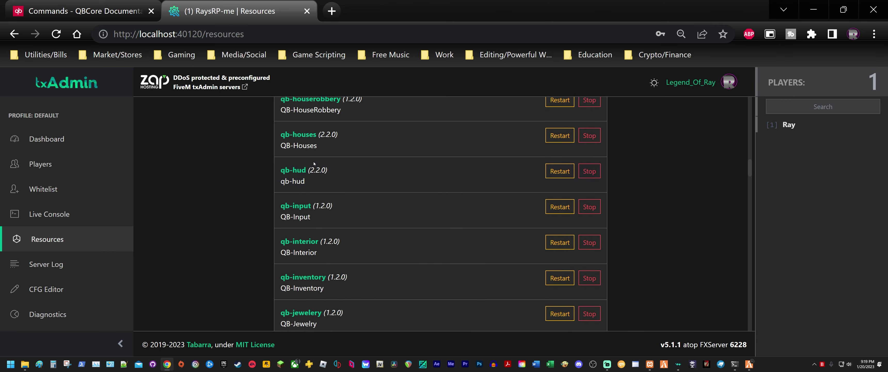
{"action": "scroll", "coordinate": [314, 161], "scroll_direction": "down", "scroll_amount": 15}
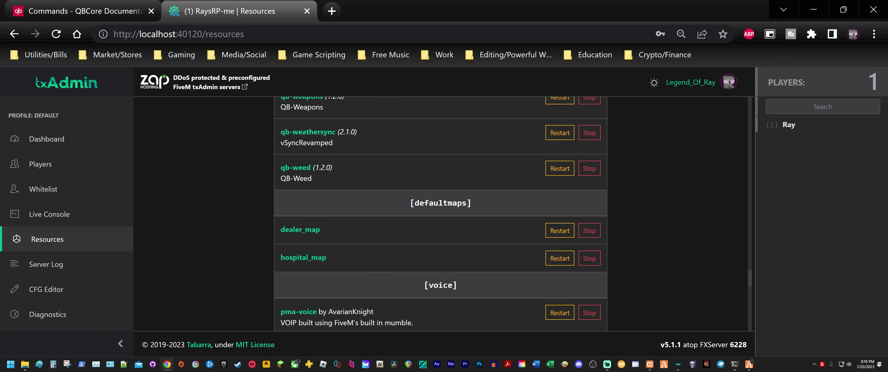
{"action": "scroll", "coordinate": [313, 161], "scroll_direction": "up", "scroll_amount": 20}
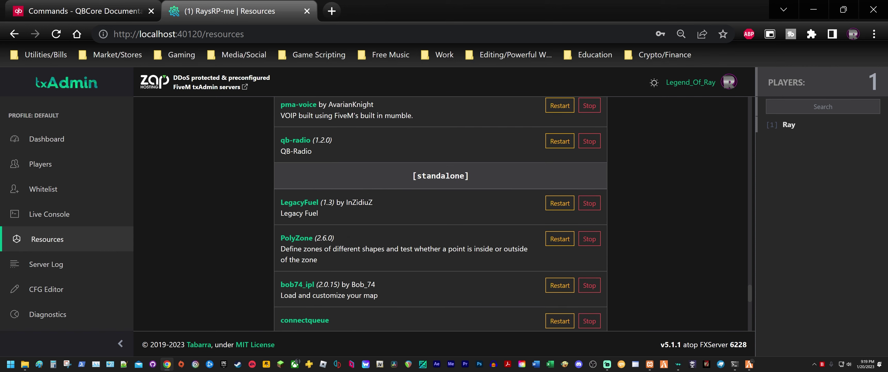
{"action": "scroll", "coordinate": [314, 162], "scroll_direction": "up", "scroll_amount": 7}
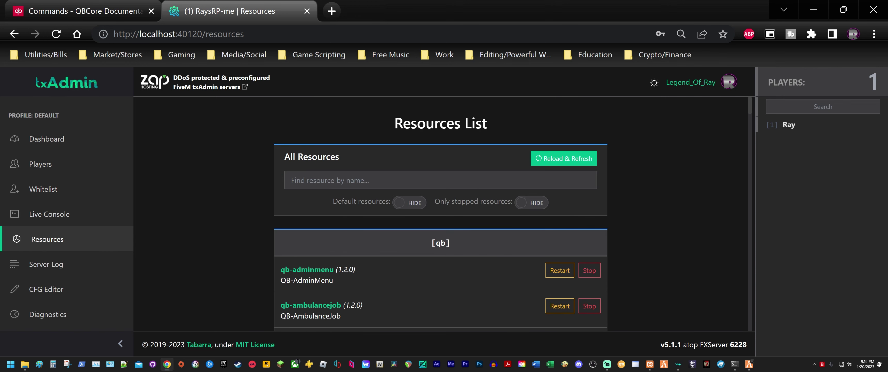
{"action": "scroll", "coordinate": [256, 153], "scroll_direction": "down", "scroll_amount": 8}
{"action": "scroll", "coordinate": [256, 153], "scroll_direction": "up", "scroll_amount": 3}
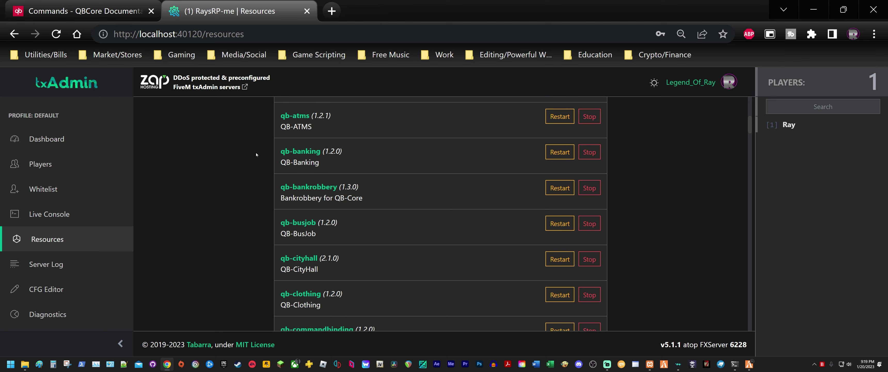
{"action": "scroll", "coordinate": [256, 153], "scroll_direction": "down", "scroll_amount": 3}
{"action": "scroll", "coordinate": [256, 152], "scroll_direction": "down", "scroll_amount": 15}
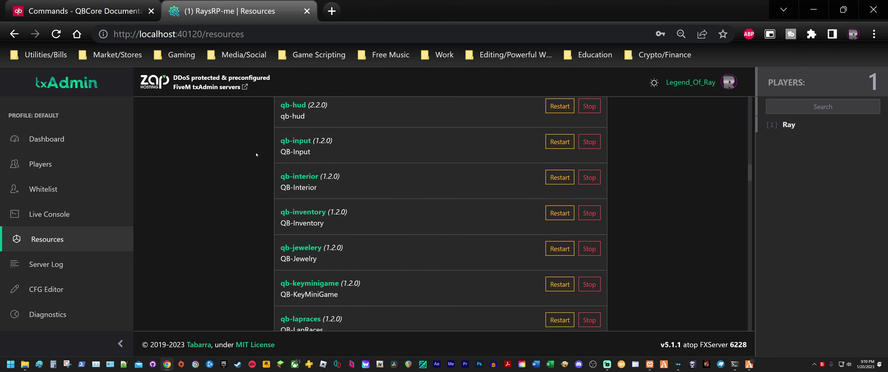
{"action": "scroll", "coordinate": [256, 153], "scroll_direction": "down", "scroll_amount": 20}
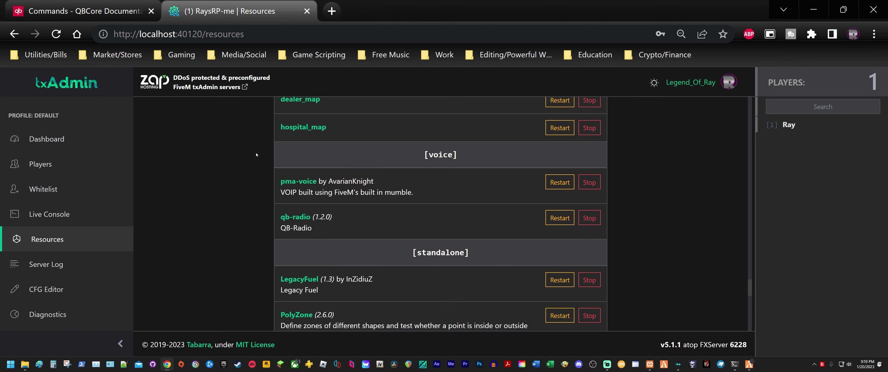
{"action": "scroll", "coordinate": [256, 153], "scroll_direction": "up", "scroll_amount": 5}
{"action": "scroll", "coordinate": [256, 153], "scroll_direction": "up", "scroll_amount": 20}
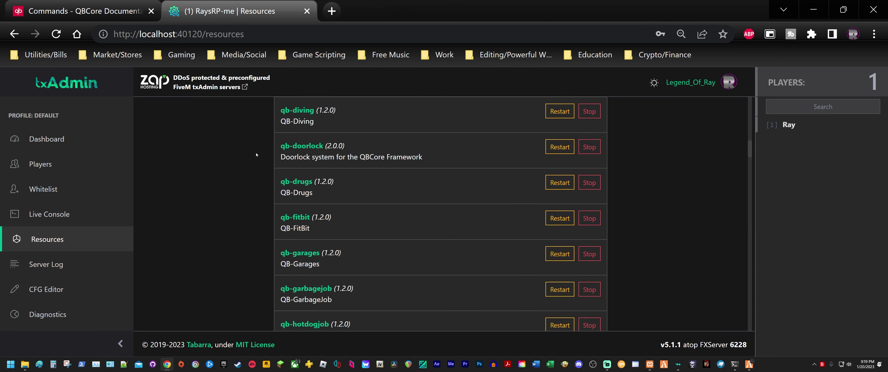
{"action": "scroll", "coordinate": [256, 153], "scroll_direction": "up", "scroll_amount": 2}
{"action": "scroll", "coordinate": [256, 153], "scroll_direction": "down", "scroll_amount": 4}
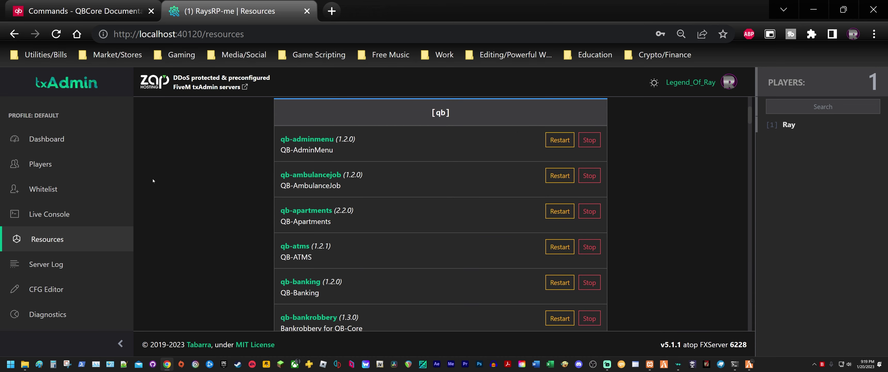
- Open the server config file in the CFG Editor and review its server settings, voice settings and admin permission lines
{"action": "left_click", "coordinate": [50, 273]}
{"action": "left_click", "coordinate": [48, 289]}
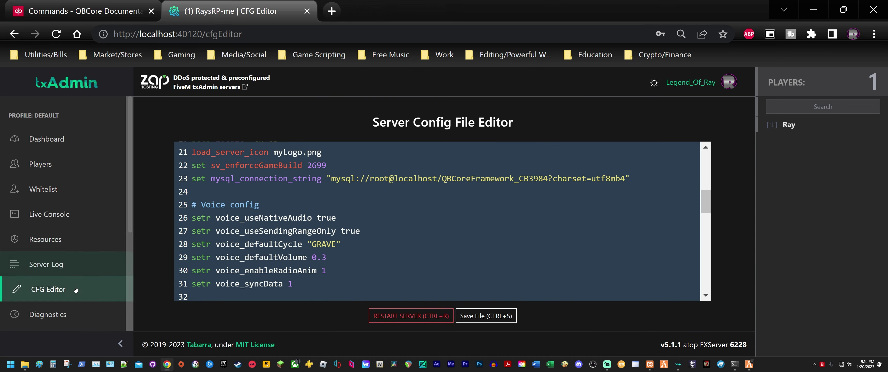
{"action": "scroll", "coordinate": [438, 221], "scroll_direction": "up", "scroll_amount": 8}
{"action": "scroll", "coordinate": [438, 221], "scroll_direction": "down", "scroll_amount": 6}
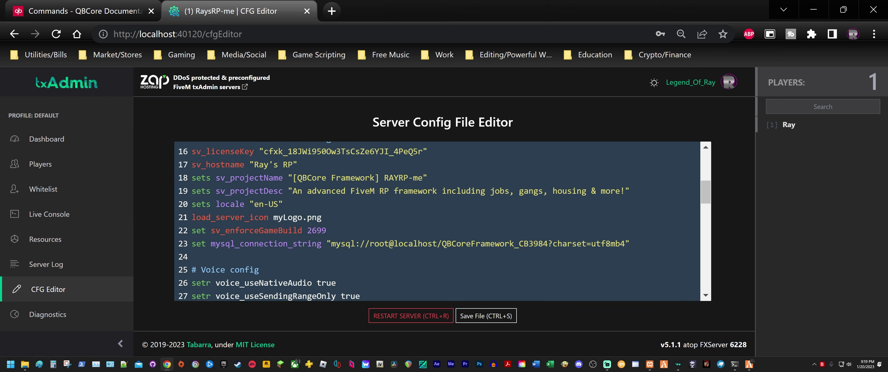
{"action": "scroll", "coordinate": [437, 221], "scroll_direction": "down", "scroll_amount": 15}
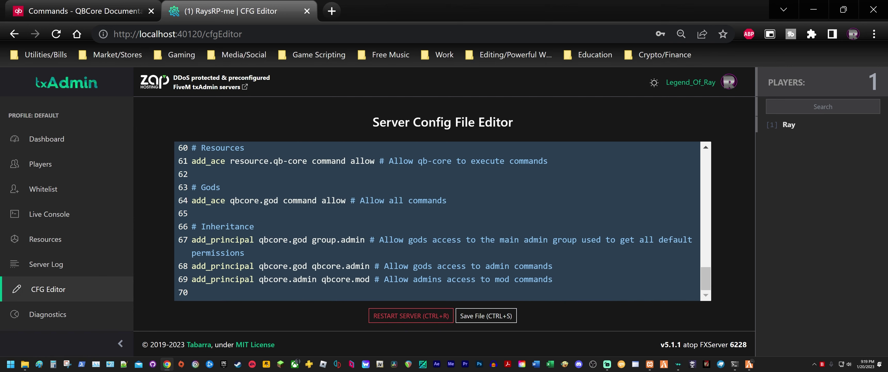
{"action": "scroll", "coordinate": [438, 221], "scroll_direction": "up", "scroll_amount": 7}
{"action": "scroll", "coordinate": [438, 221], "scroll_direction": "down", "scroll_amount": 6}
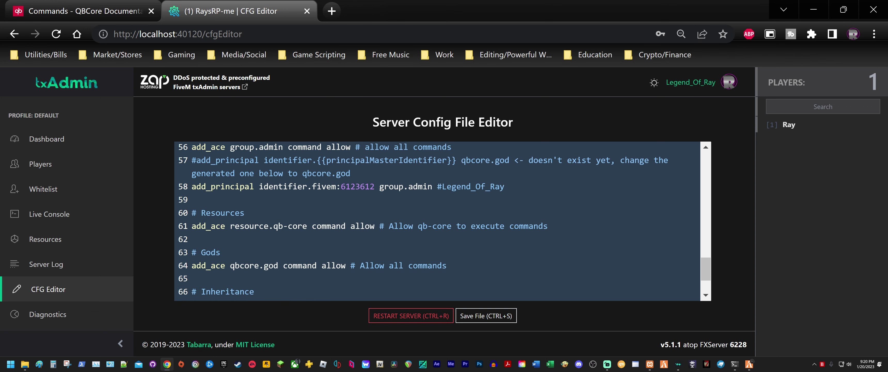
{"action": "scroll", "coordinate": [438, 221], "scroll_direction": "down", "scroll_amount": 2}
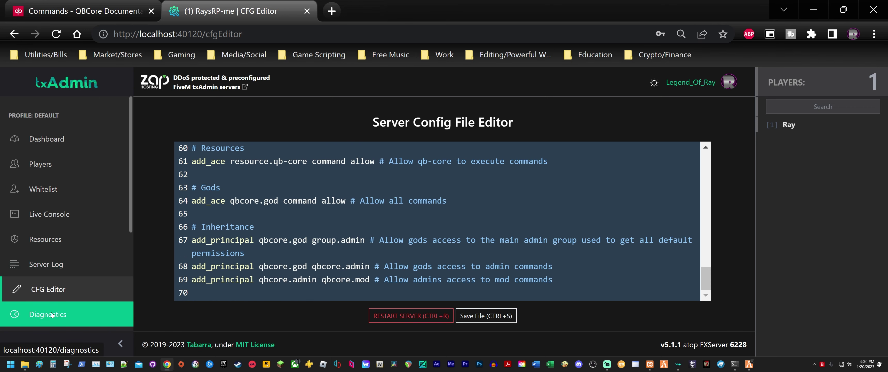
- Bring up the QBCore Commands documentation, switch to the FiveM game and run the /admin chat command
{"action": "left_click", "coordinate": [104, 10]}
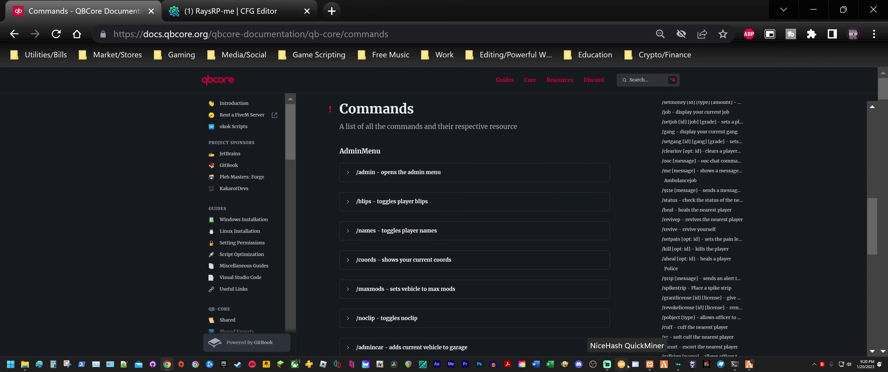
{"action": "left_click", "coordinate": [748, 365]}
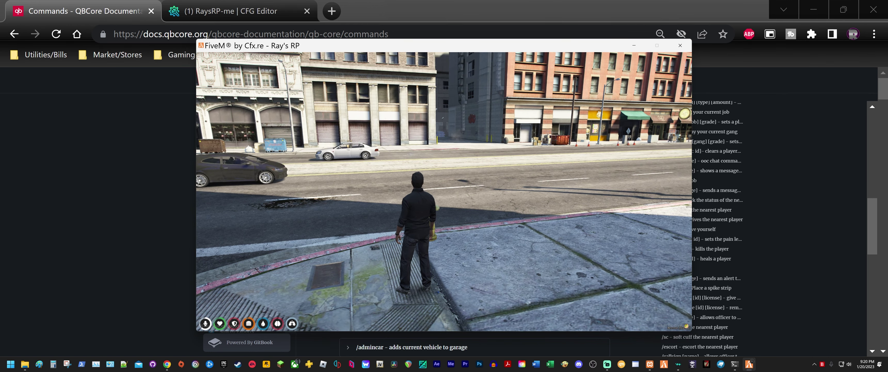
{"action": "type", "text": "t"}
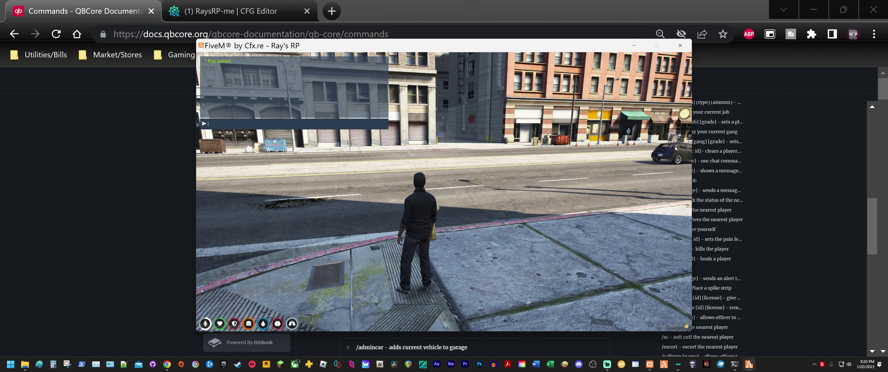
{"action": "type", "text": "/admin"}
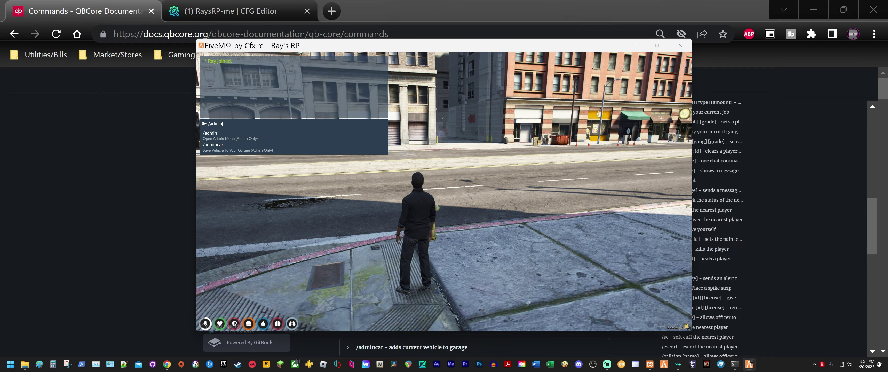
{"action": "key", "text": "Return"}
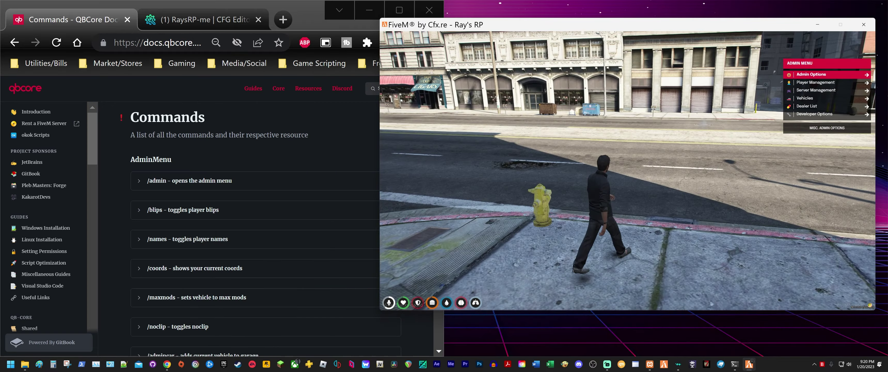
- Walk the character along the sidewalk and open Admin Options in the admin menu
{"action": "key", "text": "w"}
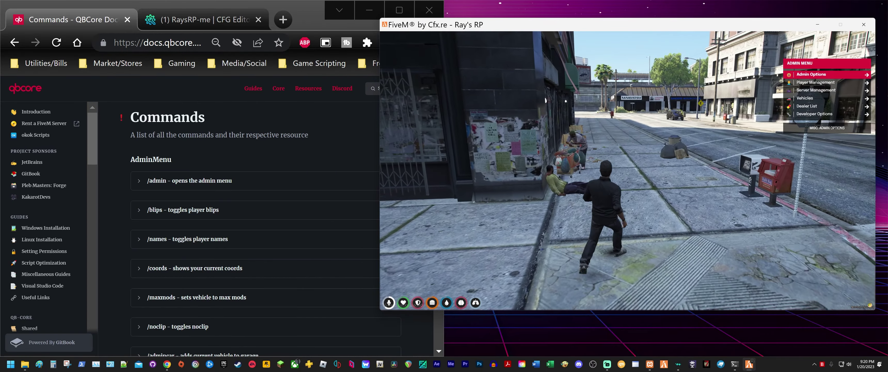
{"action": "key", "text": "Down"}
{"action": "key", "text": "Up"}
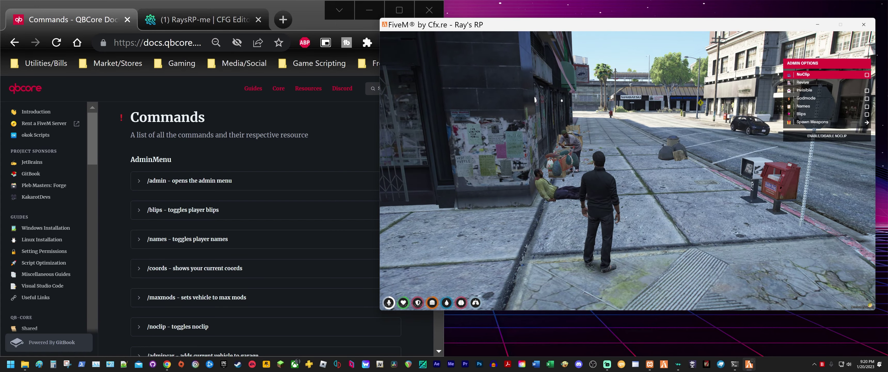
{"action": "key", "text": "Return"}
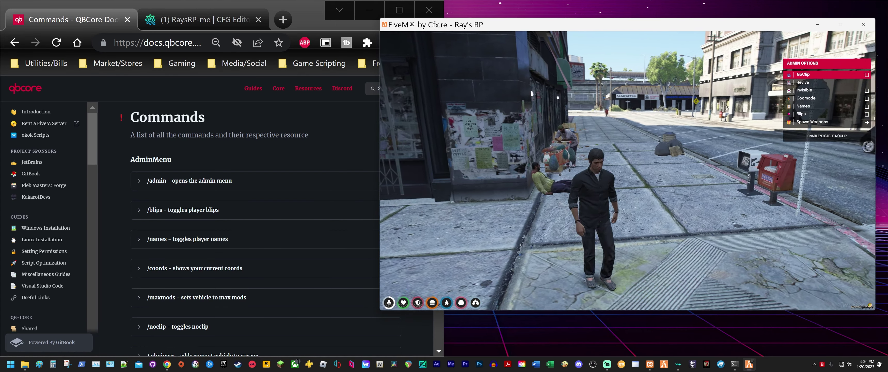
- Enable NoClip, move the character through the city and disable NoClip again
{"action": "key", "text": "Return"}
{"action": "key", "text": "w"}
{"action": "key", "text": "Return"}
- Run the character to the street corner and use the Revive admin option on it
{"action": "key", "text": "Down"}
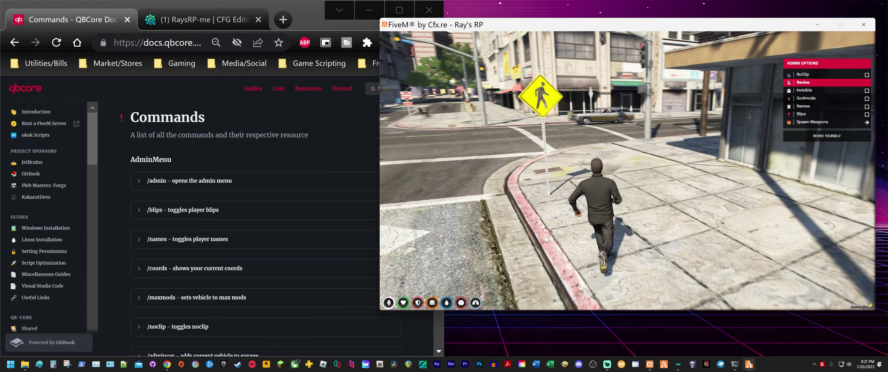
{"action": "key", "text": "w"}
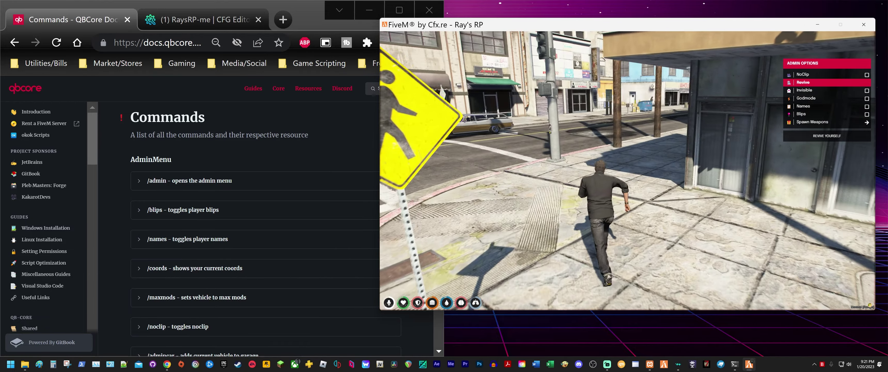
{"action": "key", "text": "a"}
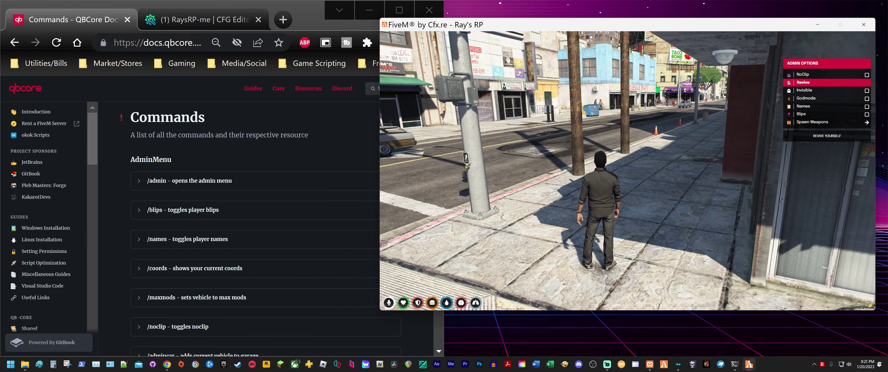
{"action": "key", "text": "w"}
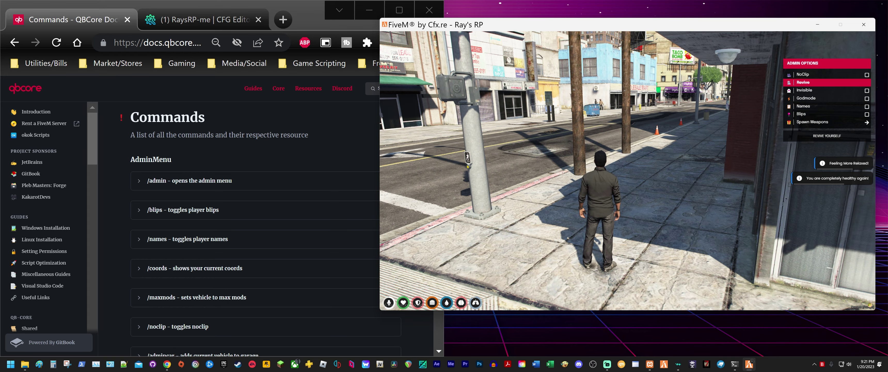
{"action": "key", "text": "d"}
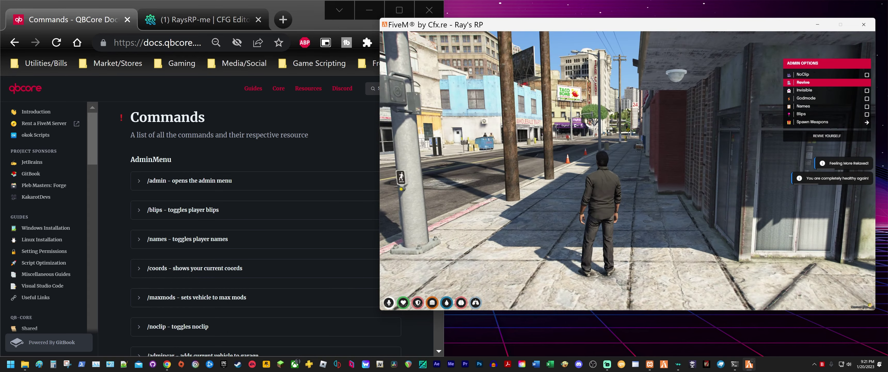
- Disable the overhead player names in the admin options
{"action": "key", "text": "a"}
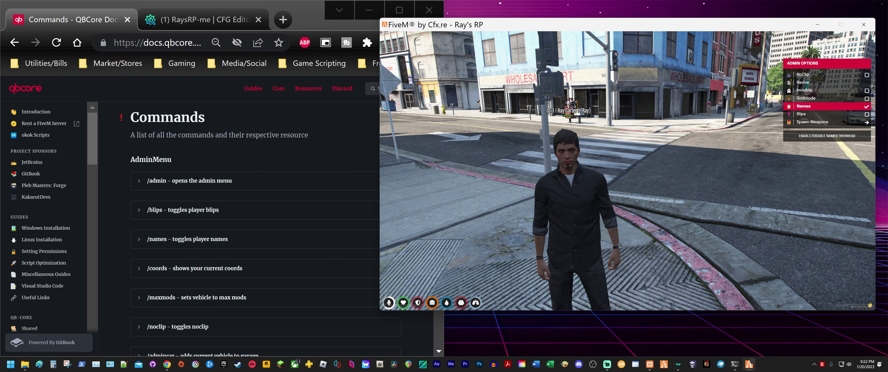
{"action": "key", "text": "Return"}
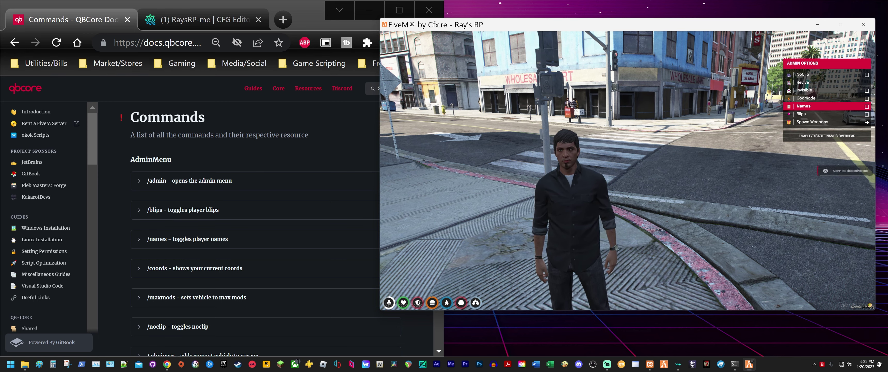
- Enable player Blips in the admin options, check the game map, and disable Blips again
{"action": "key", "text": "Return"}
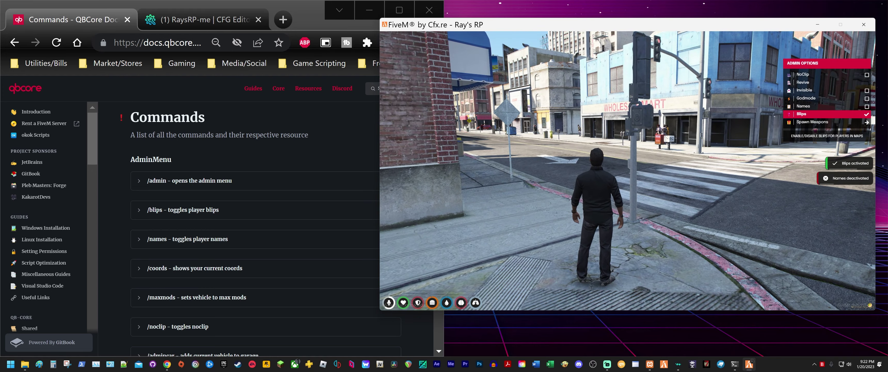
{"action": "key", "text": "m"}
{"action": "key", "text": "Escape"}
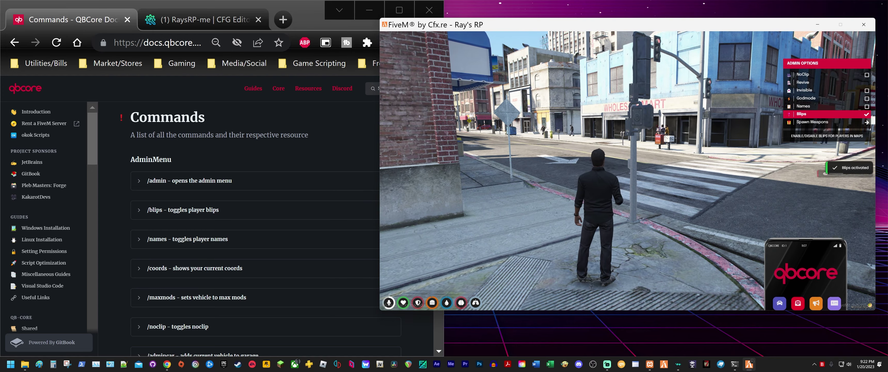
{"action": "key", "text": "Escape"}
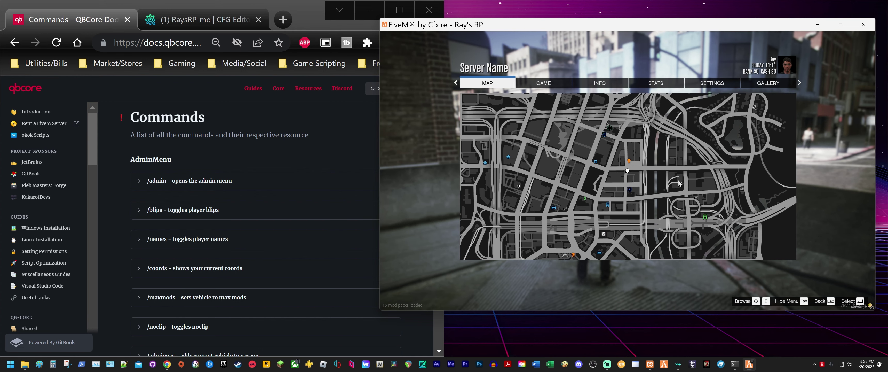
{"action": "key", "text": "Escape"}
{"action": "key", "text": "Return"}
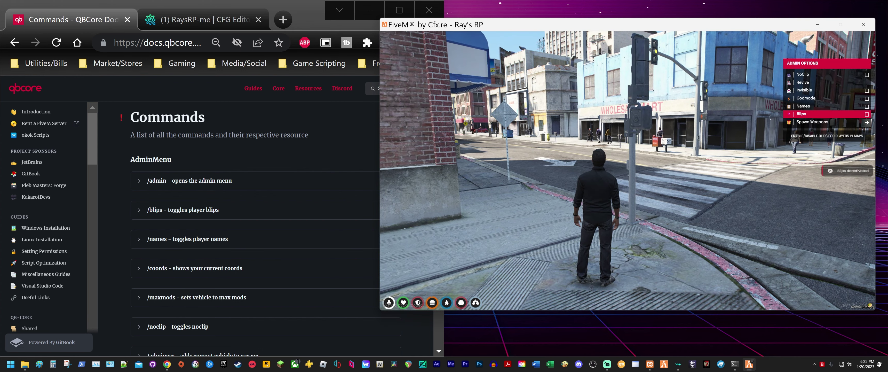
- Open Spawn Weapons in the admin options and look through the list of available weapons
{"action": "key", "text": "Down"}
{"action": "key", "text": "Return"}
{"action": "key", "text": "Down"}
{"action": "key", "text": "Down"}
{"action": "key", "text": "Down"}
{"action": "key", "text": "Down"}
{"action": "key", "text": "Down"}
{"action": "key", "text": "Down"}
{"action": "key", "text": "Down"}
{"action": "key", "text": "Down"}
{"action": "key", "text": "Down"}
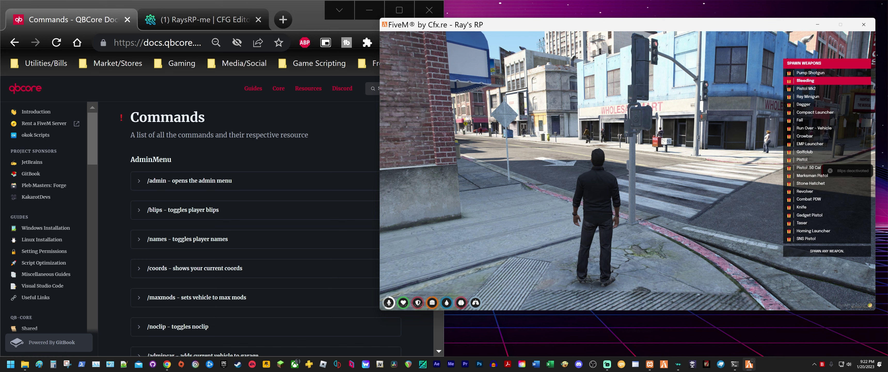
{"action": "key", "text": "Up"}
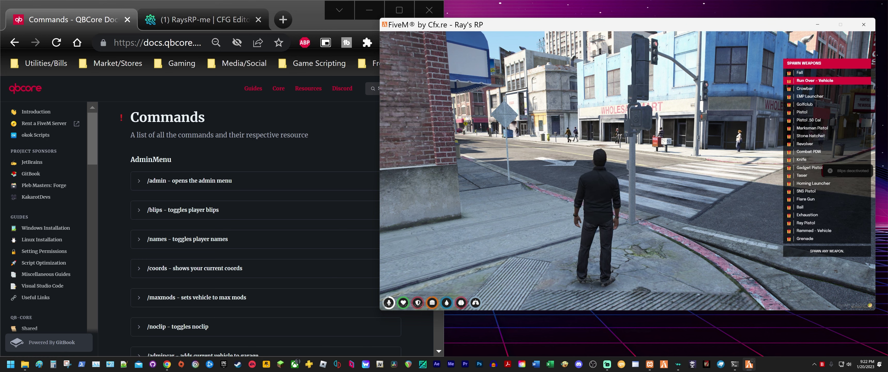
- Spawn the Specialcarbine MK2 from the weapon list and close the admin menu
{"action": "key", "text": "Up"}
{"action": "key", "text": "Up"}
{"action": "key", "text": "Up"}
{"action": "key", "text": "Up"}
{"action": "key", "text": "Up"}
{"action": "key", "text": "Up"}
{"action": "key", "text": "Up"}
{"action": "key", "text": "Up"}
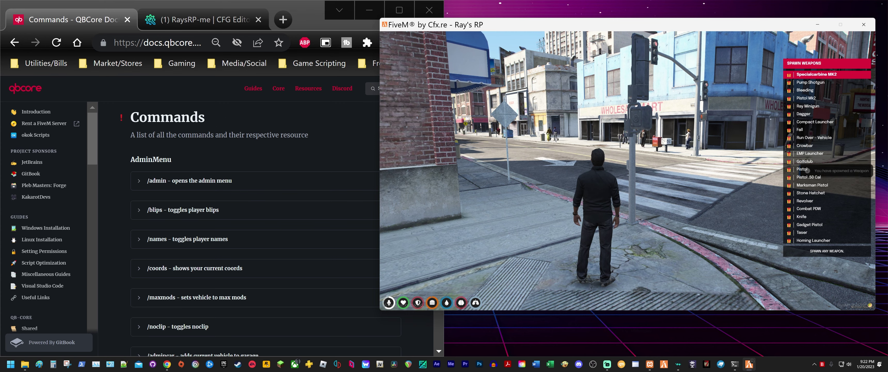
{"action": "key", "text": "a"}
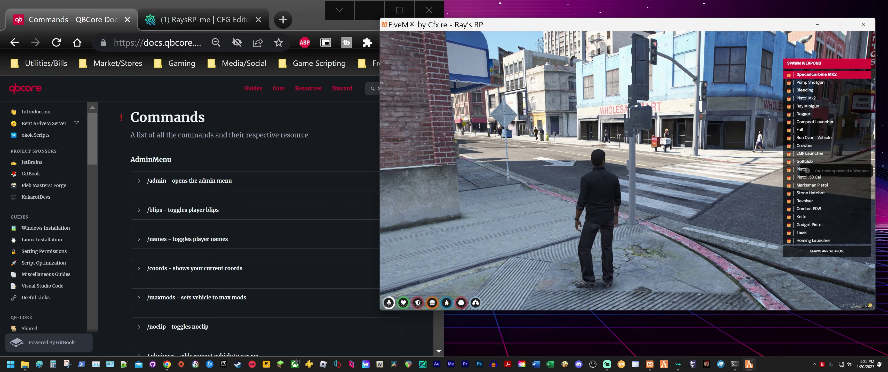
{"action": "key", "text": "BackSpace"}
{"action": "key", "text": "BackSpace"}
{"action": "key", "text": "BackSpace"}
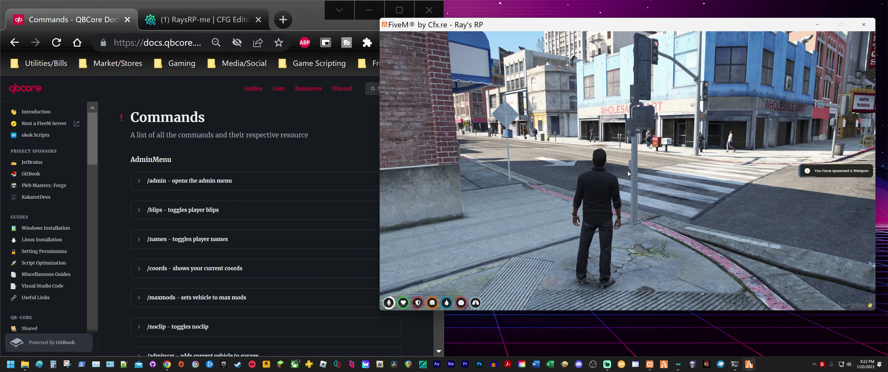
- Check the spawned carbine in the player inventory and equip it from slot 4
{"action": "key", "text": "Tab"}
{"action": "right_click", "coordinate": [552, 128]}
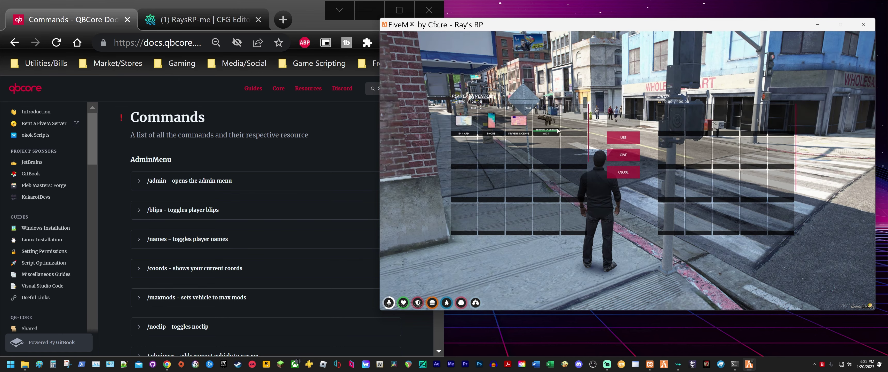
{"action": "key", "text": "Tab"}
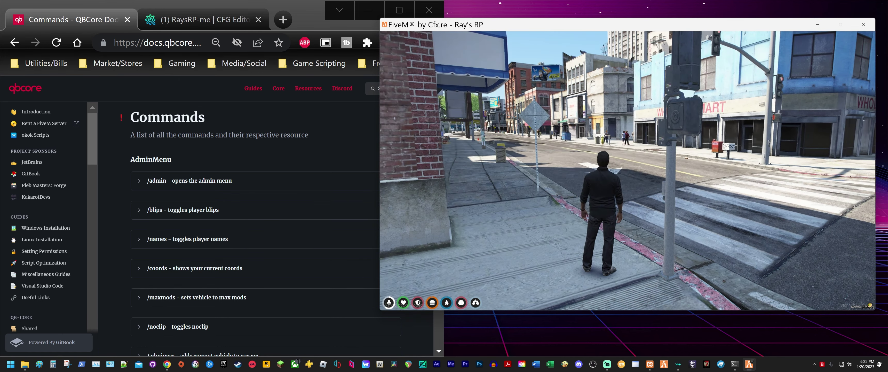
{"action": "key", "text": "4"}
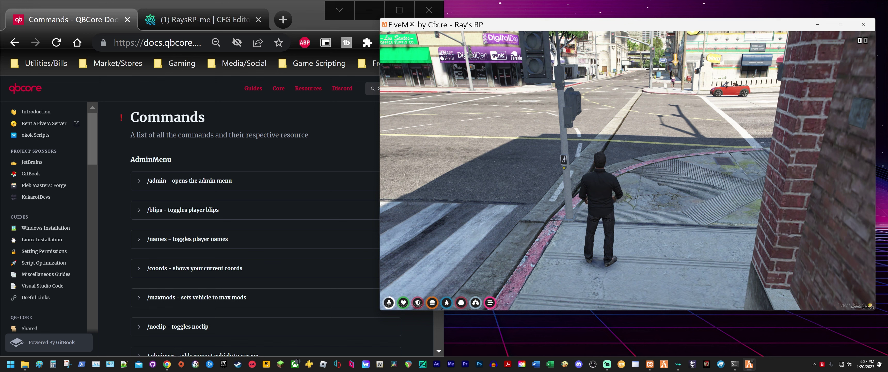
- Reopen the admin menu by repeating the last chat command and look over Admin Options
{"action": "key", "text": "t"}
{"action": "key", "text": "Up"}
{"action": "key", "text": "Return"}
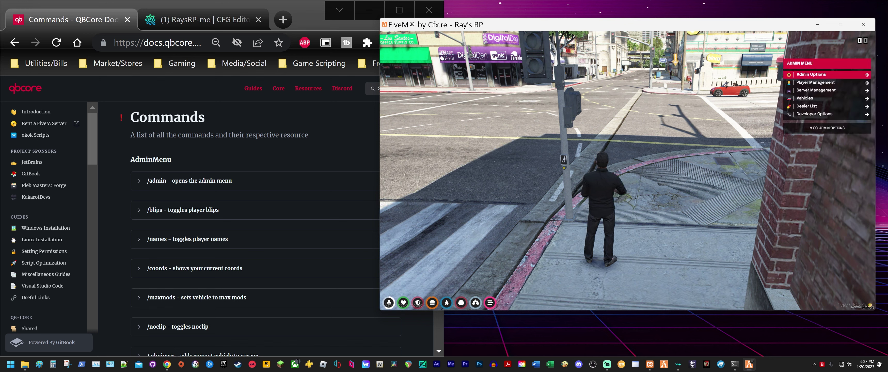
{"action": "key", "text": "Return"}
{"action": "key", "text": "Down"}
{"action": "key", "text": "Down"}
{"action": "key", "text": "Down"}
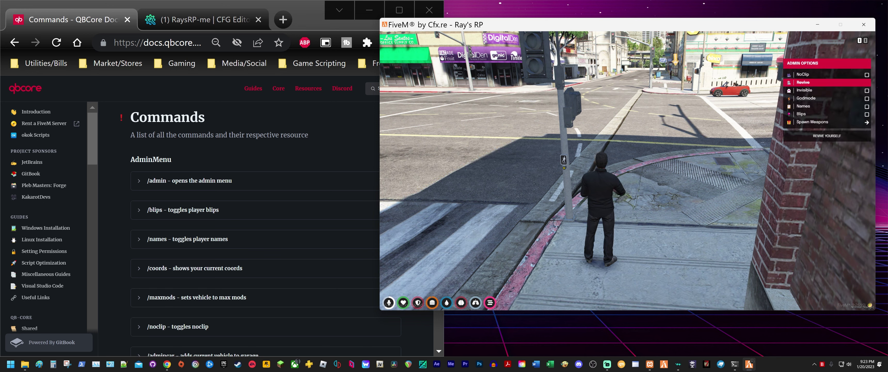
{"action": "key", "text": "BackSpace"}
- Open Player Management, walk the character along the corner and open the online player's options
{"action": "key", "text": "Down"}
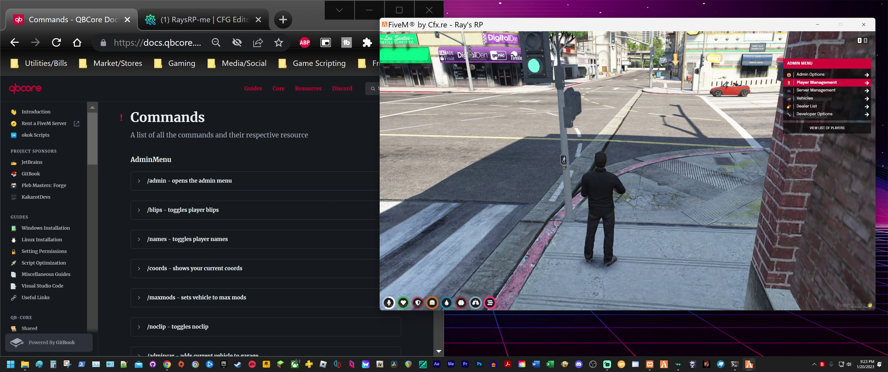
{"action": "key", "text": "Return"}
{"action": "key", "text": "w"}
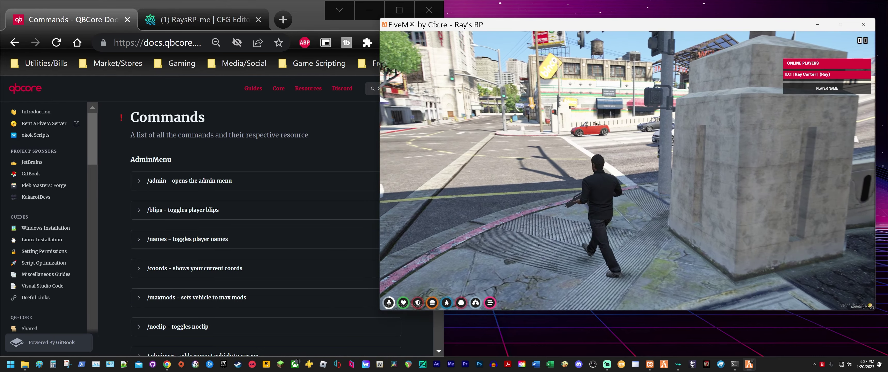
{"action": "key", "text": "Return"}
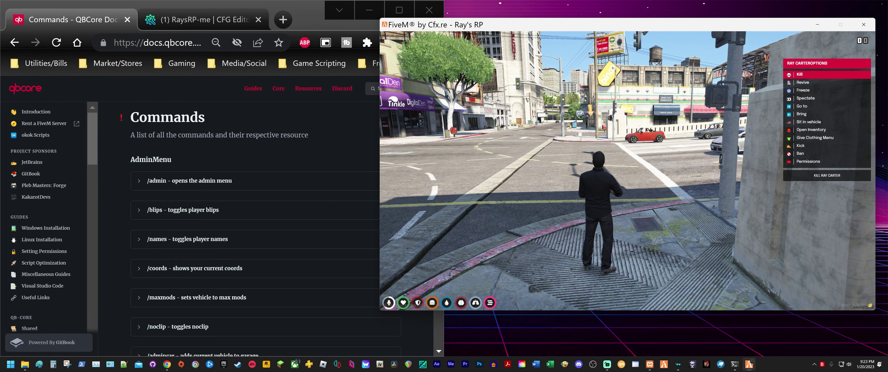
- Use the Kill option on the online player and then Revive the player
{"action": "key", "text": "Return"}
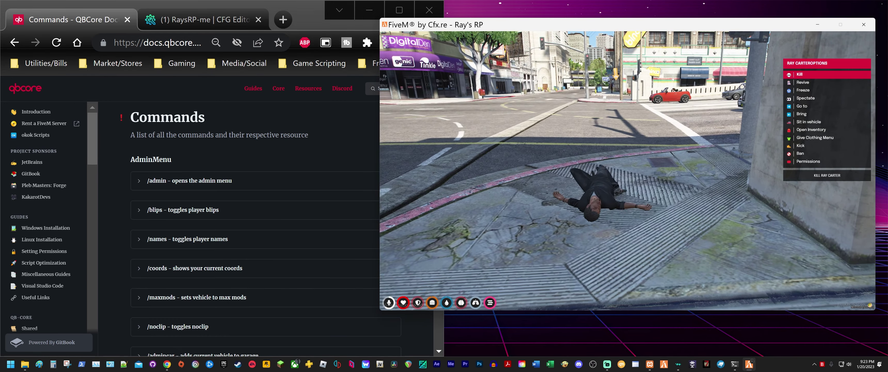
{"action": "key", "text": "Down"}
{"action": "key", "text": "Return"}
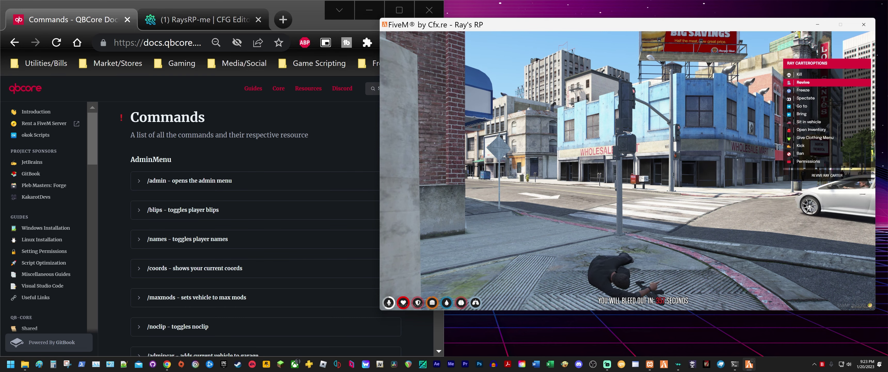
{"action": "key", "text": "Return"}
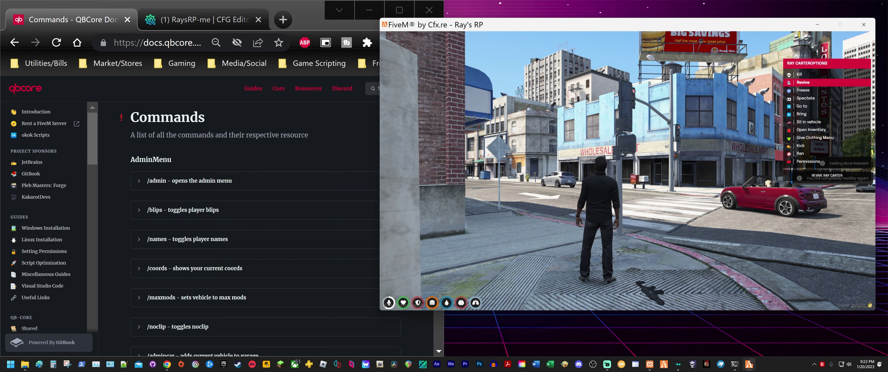
- Try the Freeze option on the player by testing the character's movement, and release the character again
{"action": "key", "text": "Down"}
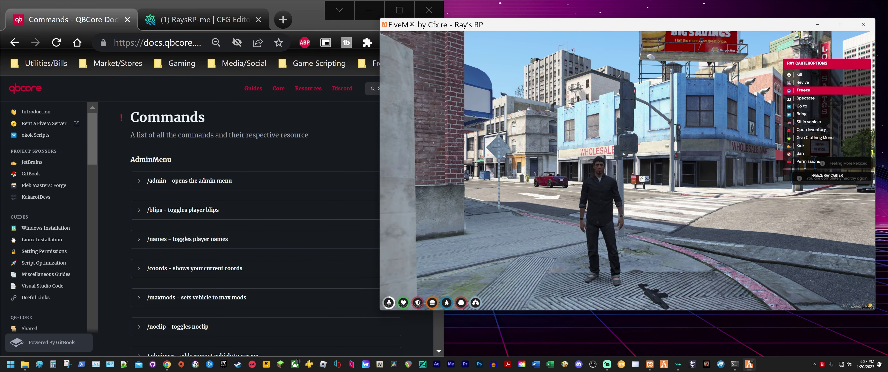
{"action": "key", "text": "s"}
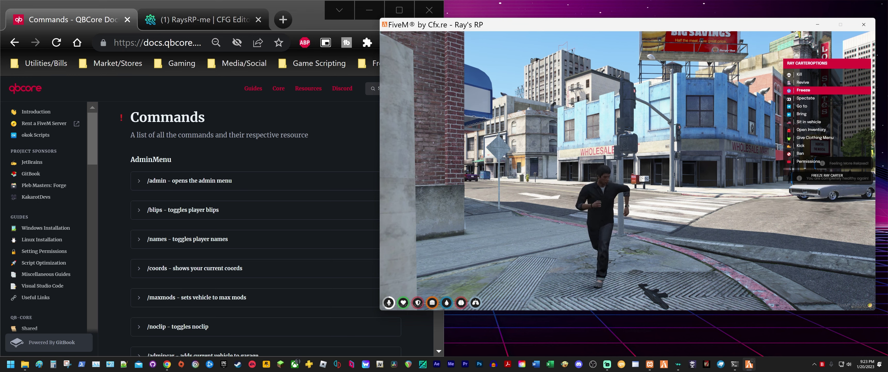
{"action": "key", "text": "w"}
{"action": "key", "text": "s"}
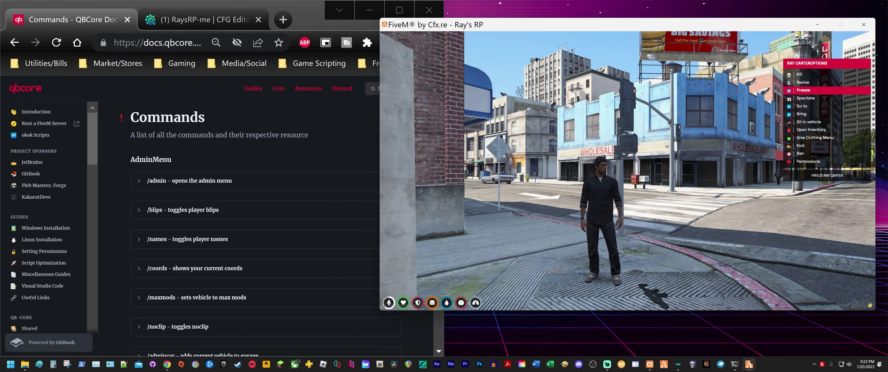
{"action": "key", "text": "a"}
{"action": "key", "text": "Down"}
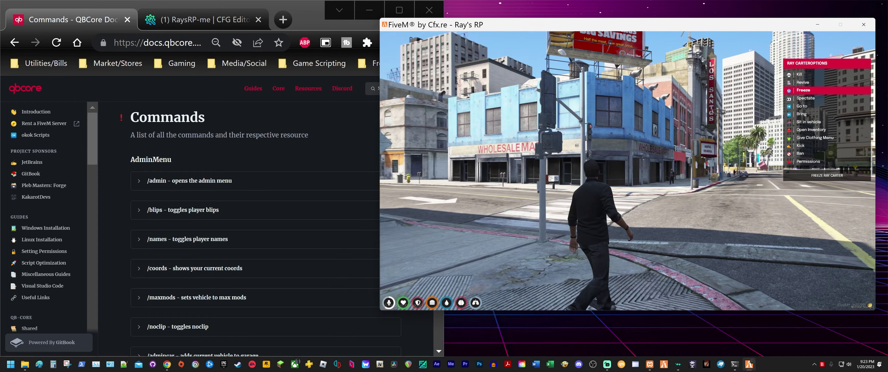
{"action": "key", "text": "Return"}
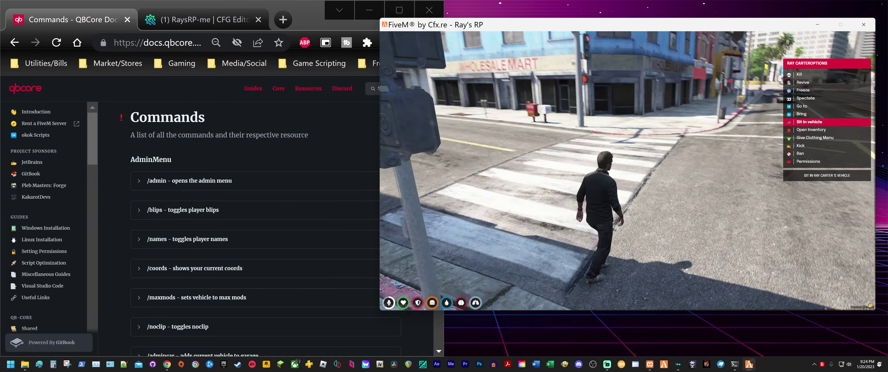
- Walk the character across the street, view the player's inventory with Open Inventory and close it
{"action": "key", "text": "w"}
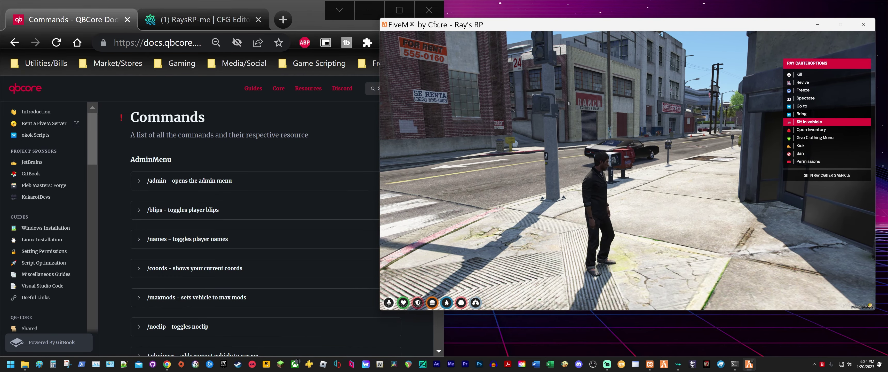
{"action": "key", "text": "Down"}
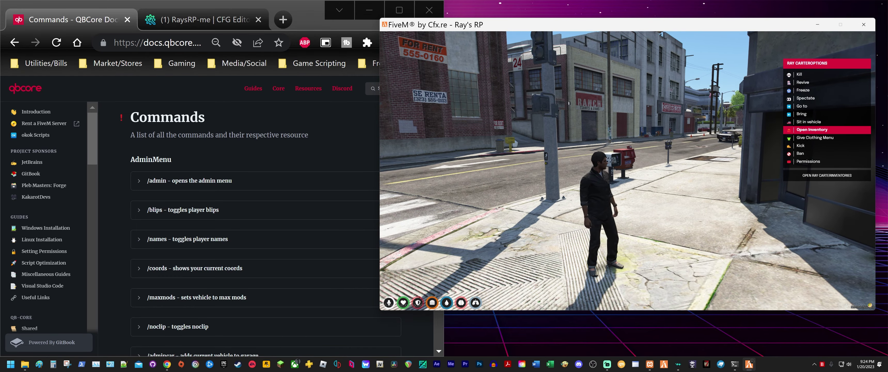
{"action": "key", "text": "Return"}
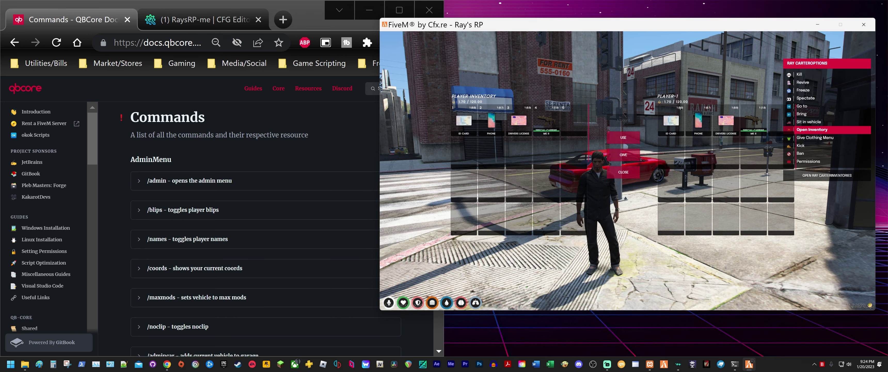
{"action": "key", "text": "Escape"}
- Give the player the clothing menu and switch the character to the next player model
{"action": "key", "text": "Down"}
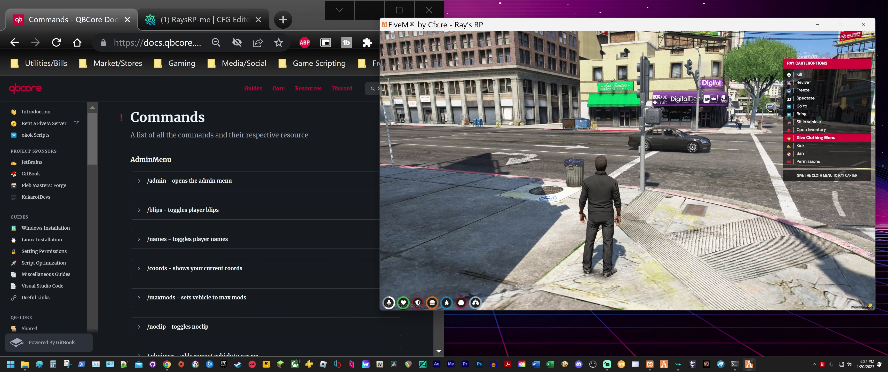
{"action": "key", "text": "Up"}
{"action": "key", "text": "Down"}
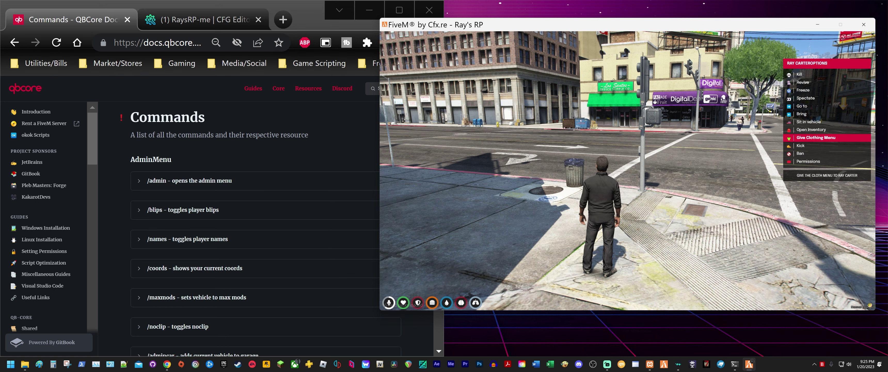
{"action": "key", "text": "Return"}
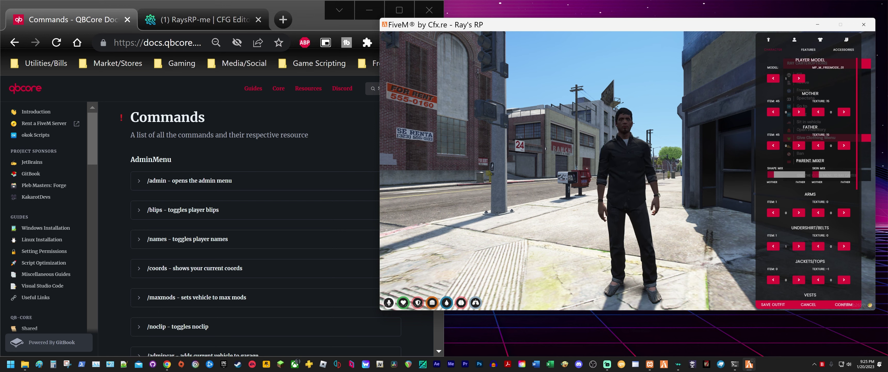
{"action": "left_click", "coordinate": [798, 78]}
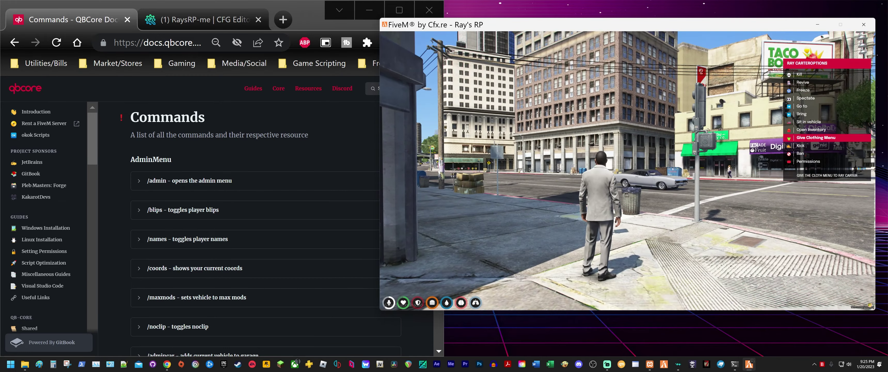
- Look through the Kick, Ban and Permissions entries in the player's options
{"action": "key", "text": "Down"}
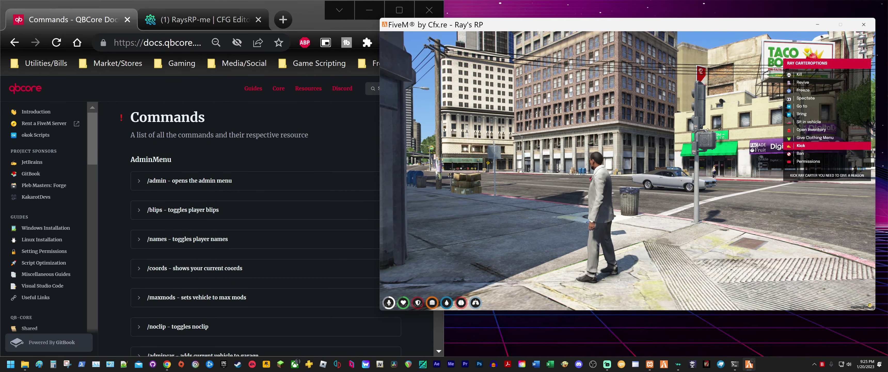
{"action": "key", "text": "Down"}
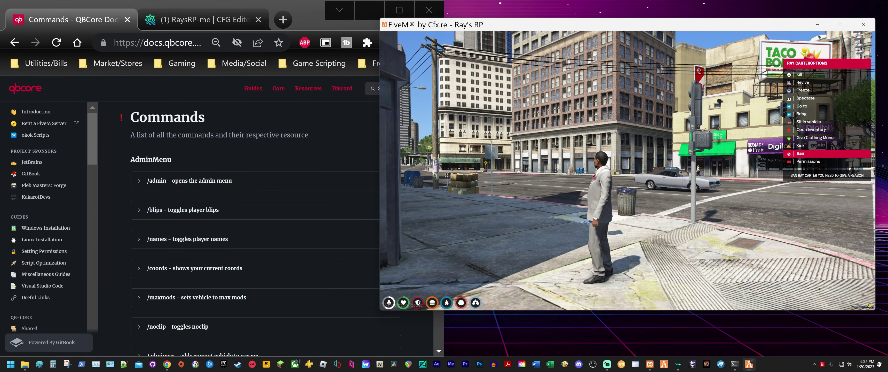
{"action": "key", "text": "Down"}
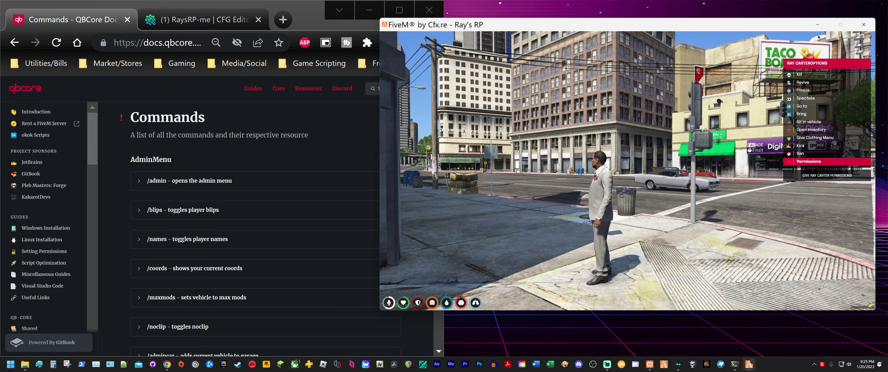
- Give the player the God permission group and return to the main admin menu
{"action": "key", "text": "Return"}
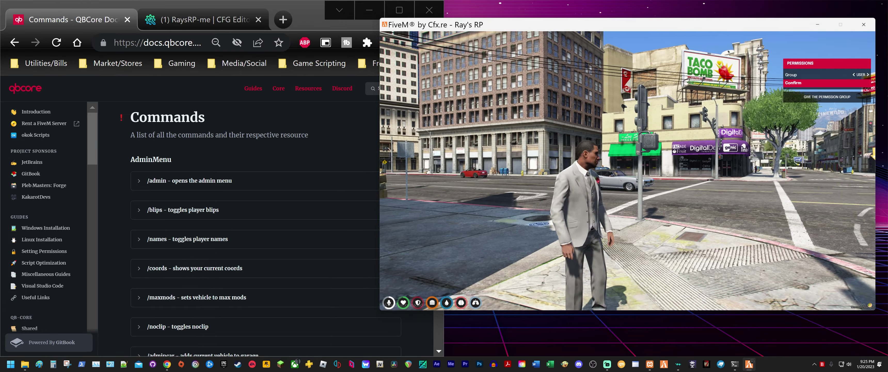
{"action": "key", "text": "Up"}
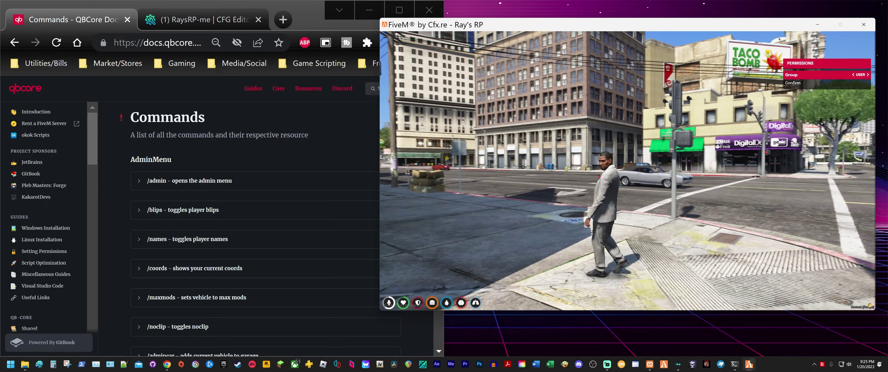
{"action": "key", "text": "Right"}
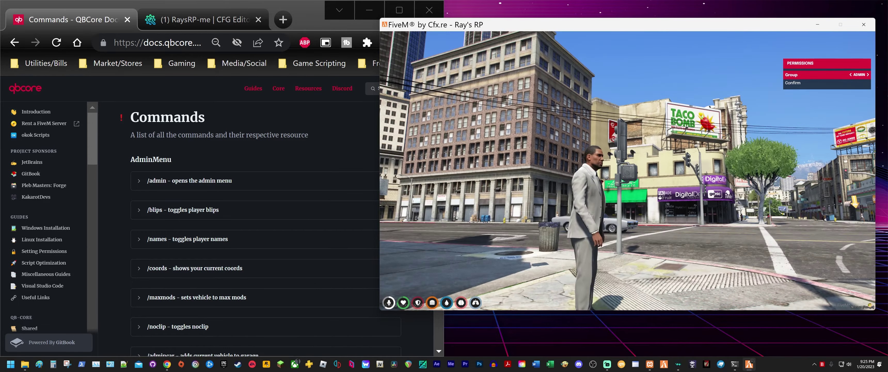
{"action": "key", "text": "s"}
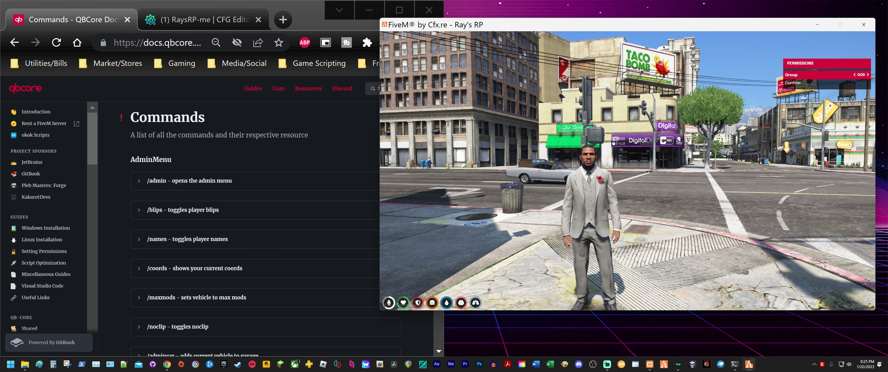
{"action": "key", "text": "Down"}
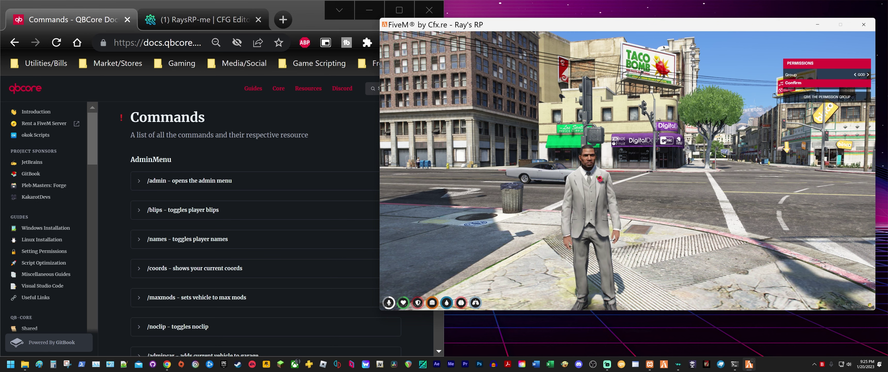
{"action": "key", "text": "Return"}
{"action": "key", "text": "BackSpace"}
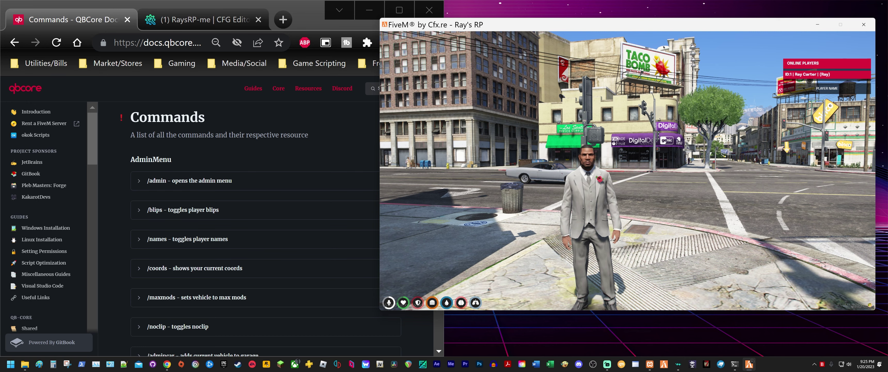
{"action": "key", "text": "BackSpace"}
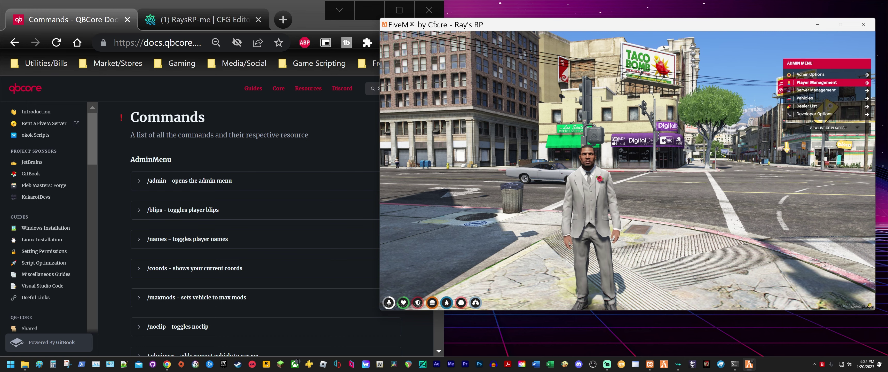
- Open the weather options in Server Management, walk the character along the sidewalk and change the weather to Foggy
{"action": "key", "text": "Down"}
{"action": "key", "text": "Return"}
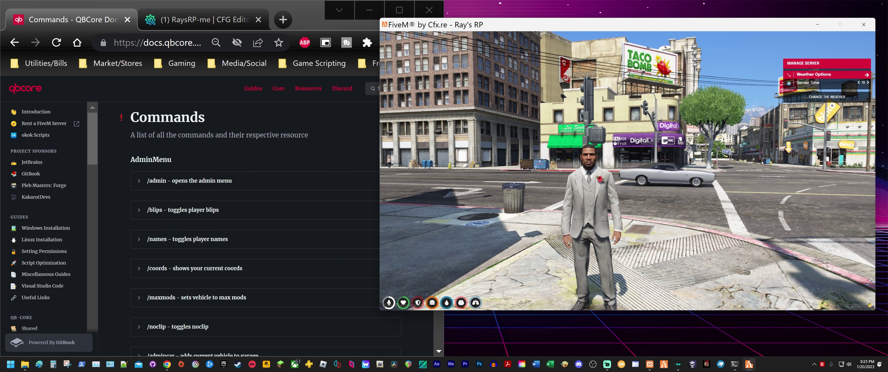
{"action": "key", "text": "w"}
{"action": "key", "text": "w"}
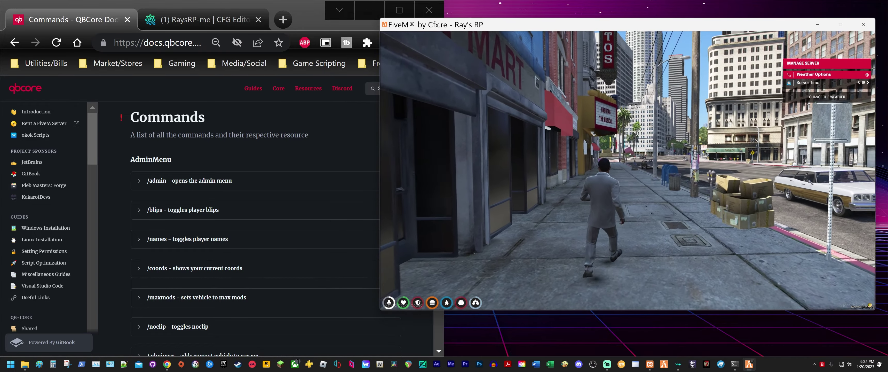
{"action": "key", "text": "Return"}
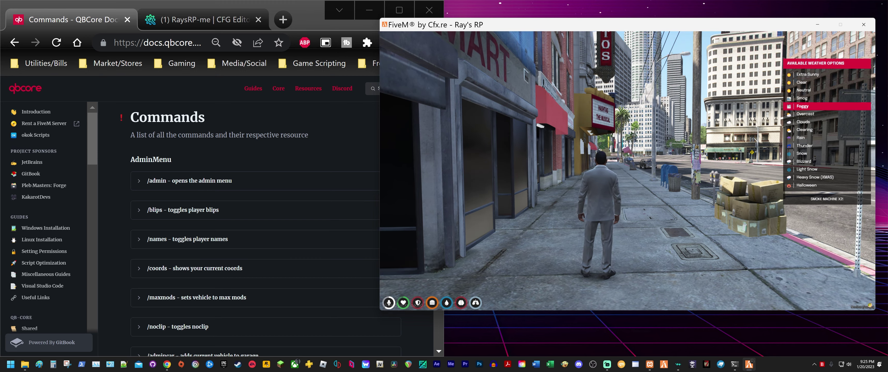
{"action": "key", "text": "w"}
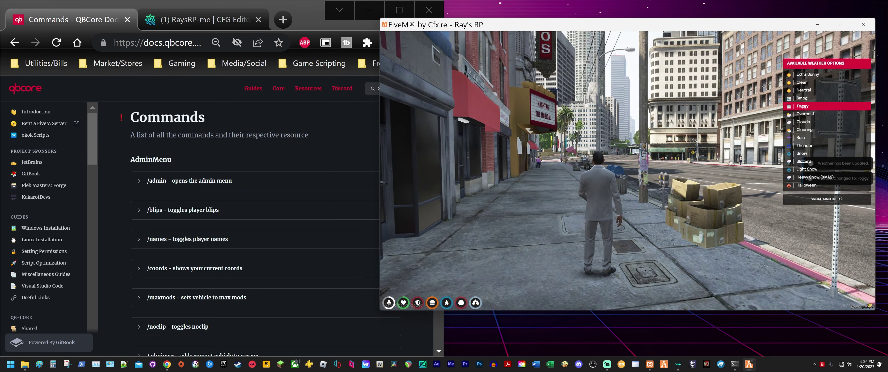
- Walk around in the Thunder weather, change the weather to Extra Sunny and return to the main admin menu
{"action": "key", "text": "w"}
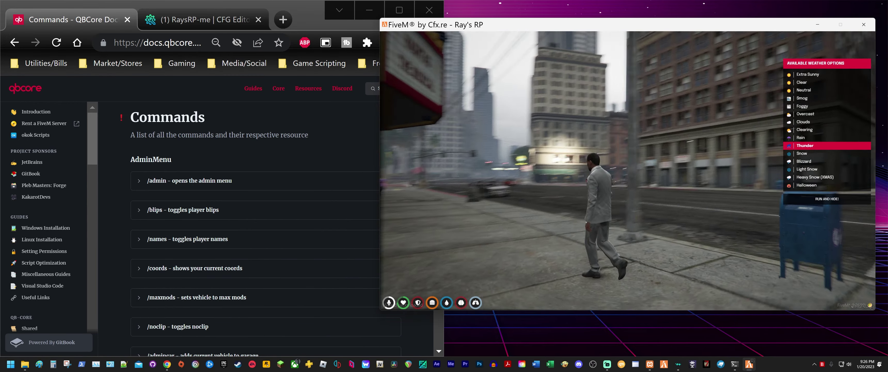
{"action": "key", "text": "w"}
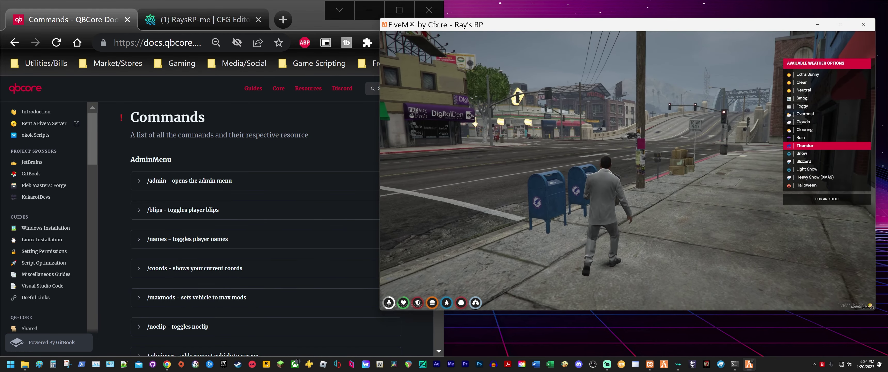
{"action": "key", "text": "BackSpace"}
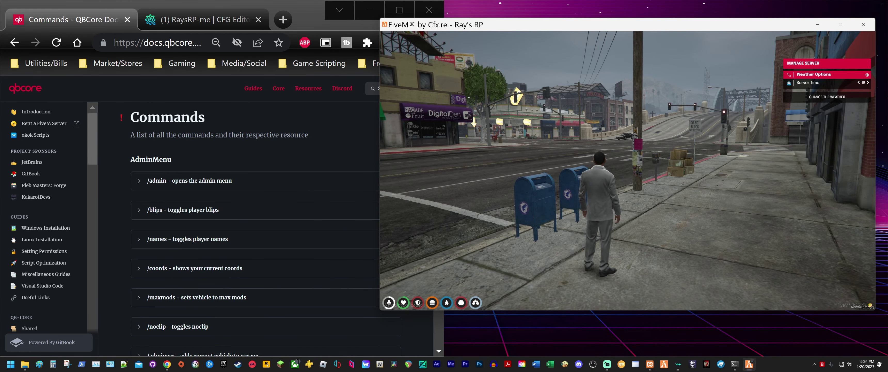
{"action": "key", "text": "Return"}
{"action": "key", "text": "Return"}
{"action": "key", "text": "BackSpace"}
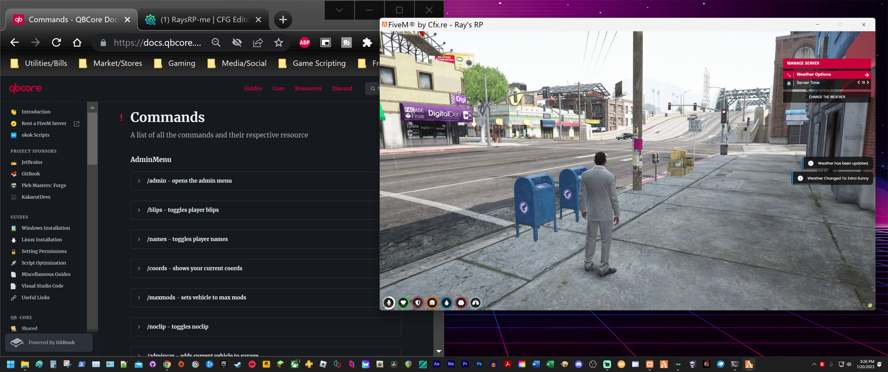
{"action": "key", "text": "BackSpace"}
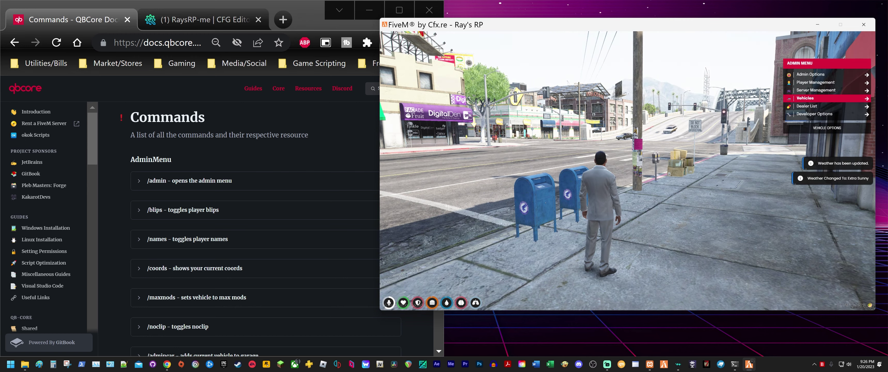
- Walk the character down the sidewalk and open the Spawn Vehicle categories in the vehicle options
{"action": "key", "text": "w"}
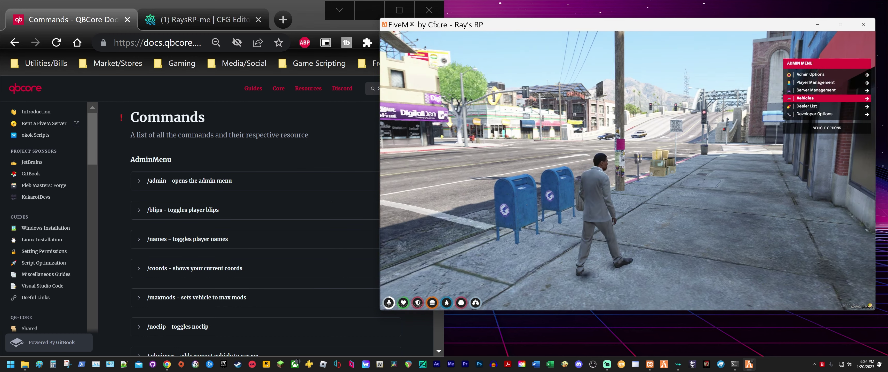
{"action": "key", "text": "w"}
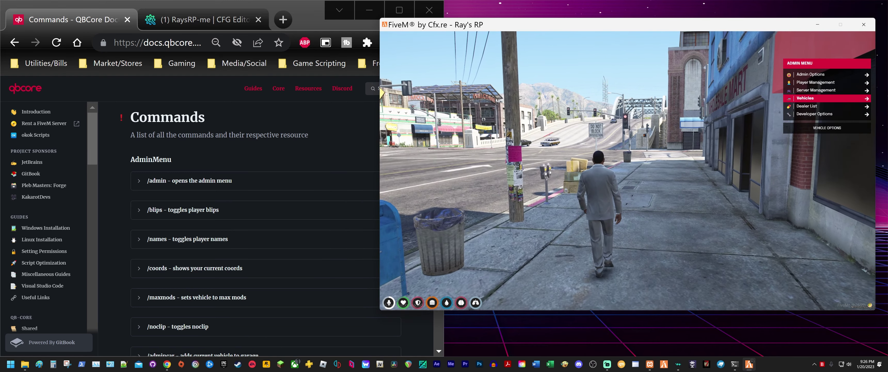
{"action": "key", "text": "w"}
{"action": "key", "text": "Return"}
{"action": "key", "text": "Down"}
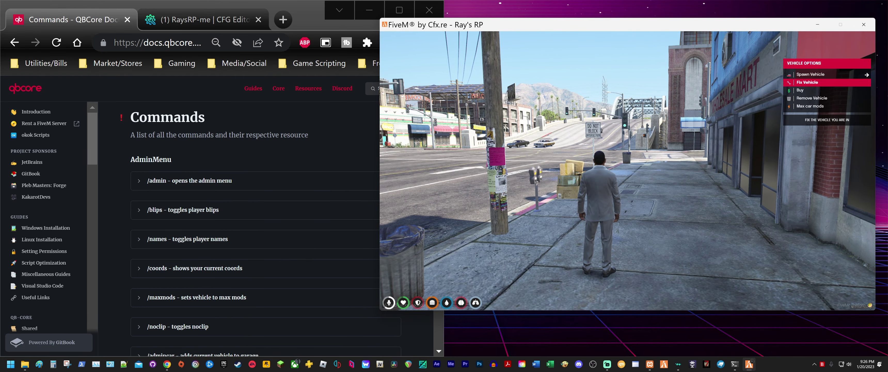
{"action": "key", "text": "Up"}
{"action": "key", "text": "Return"}
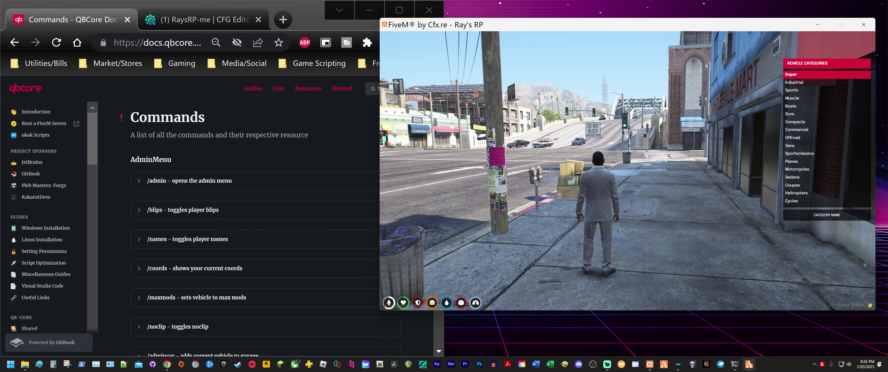
- Spawn the Desert Raid from the Offroad vehicle category
{"action": "key", "text": "Up"}
{"action": "key", "text": "Up"}
{"action": "key", "text": "Up"}
{"action": "key", "text": "Up"}
{"action": "key", "text": "Up"}
{"action": "key", "text": "Up"}
{"action": "key", "text": "w"}
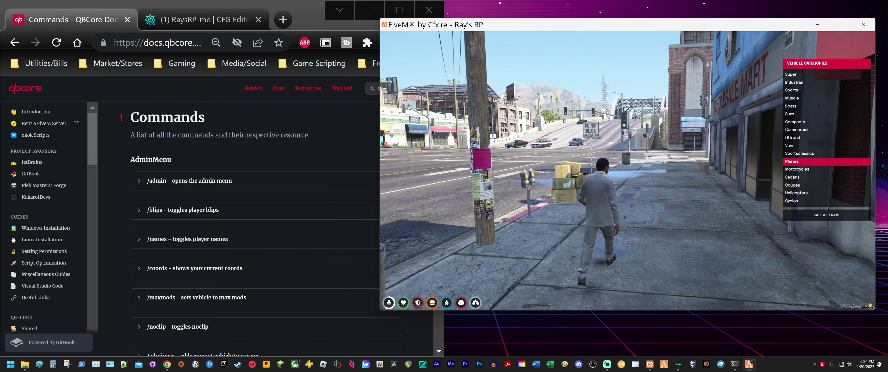
{"action": "key", "text": "Up"}
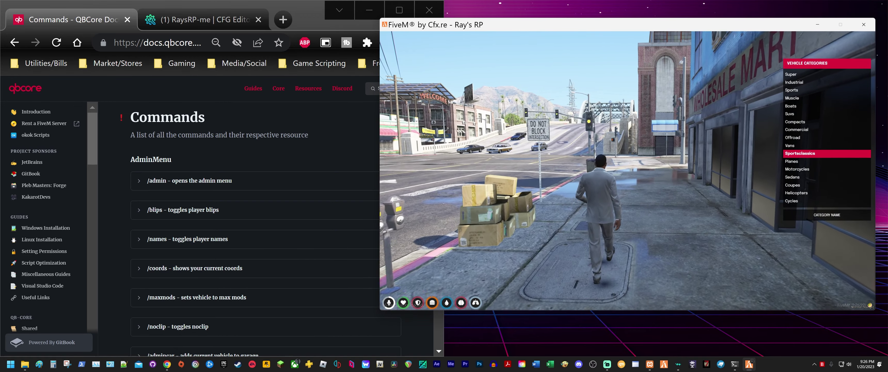
{"action": "key", "text": "Up"}
{"action": "key", "text": "Up"}
{"action": "key", "text": "Return"}
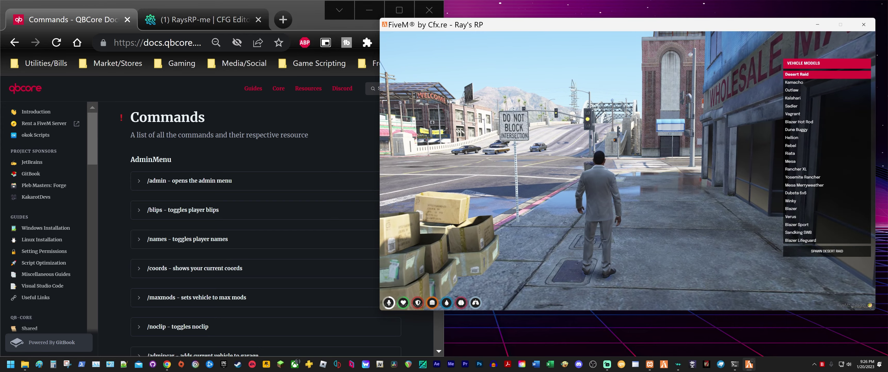
{"action": "key", "text": "Return"}
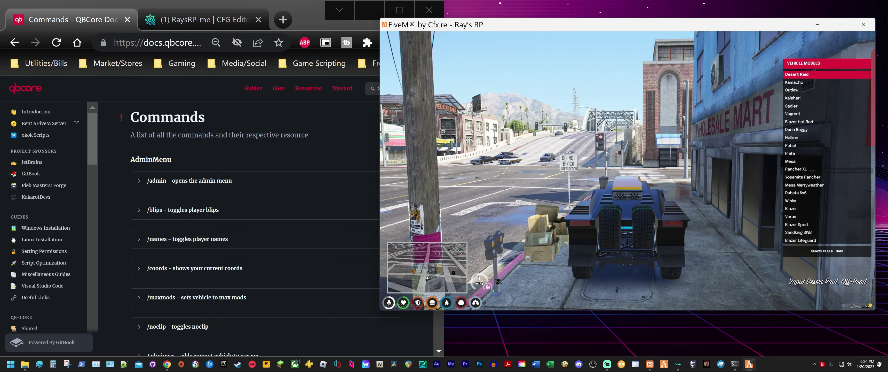
- Drive the Desert Raid off the sidewalk and around the street, and repair it with Fix Vehicle
{"action": "key", "text": "w"}
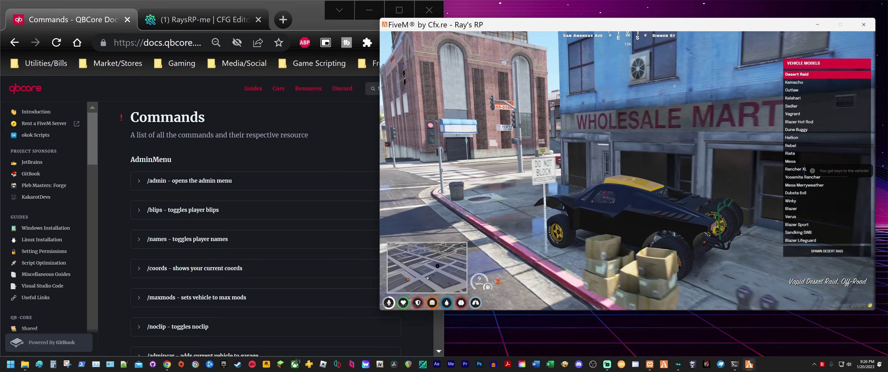
{"action": "key", "text": "d"}
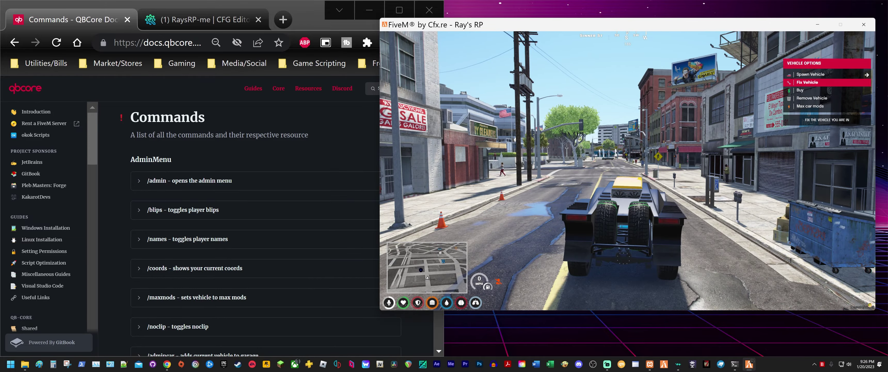
{"action": "key", "text": "w"}
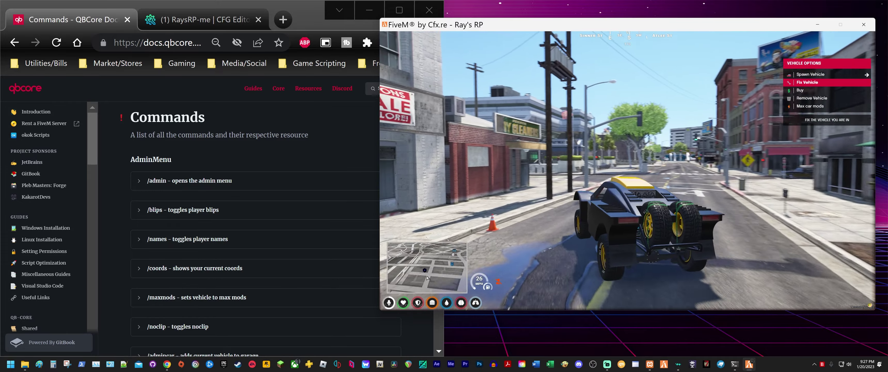
{"action": "key", "text": "d"}
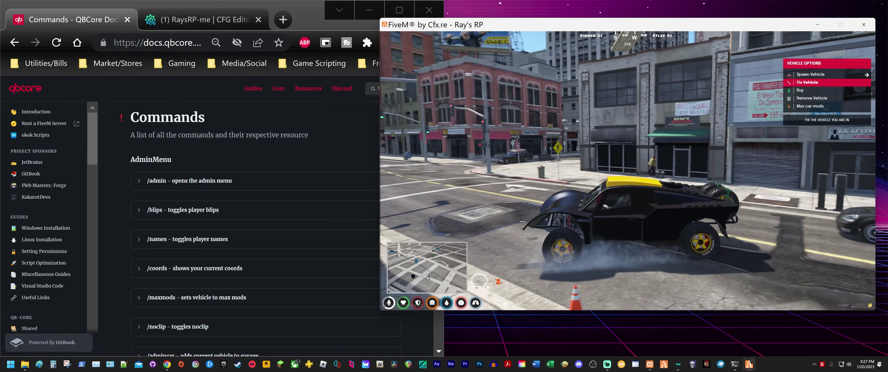
{"action": "key", "text": "w"}
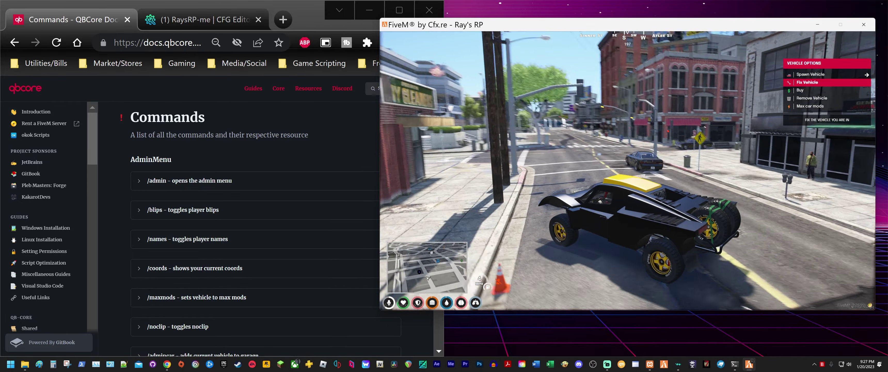
{"action": "key", "text": "s"}
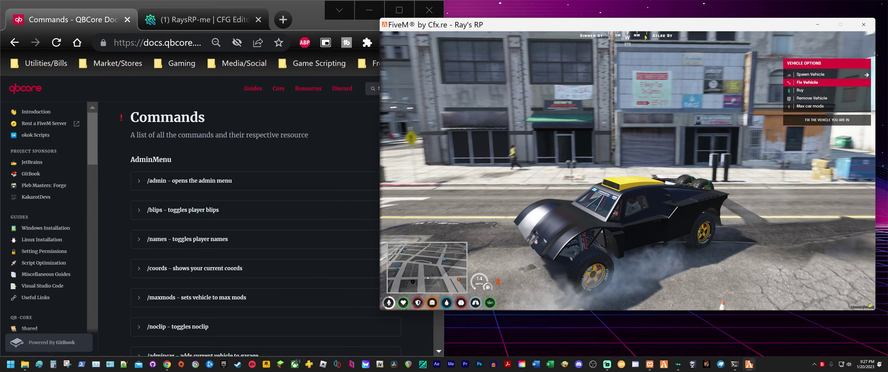
{"action": "key", "text": "Return"}
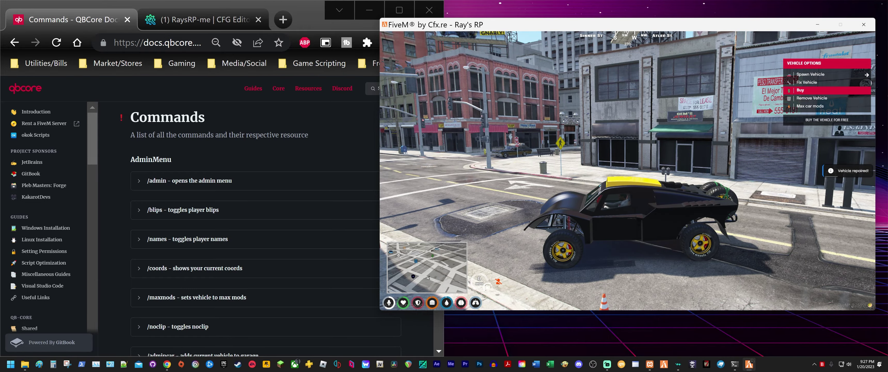
- Drive the Desert Raid down the street onto the paved plaza and delete it with Remove Vehicle
{"action": "key", "text": "w"}
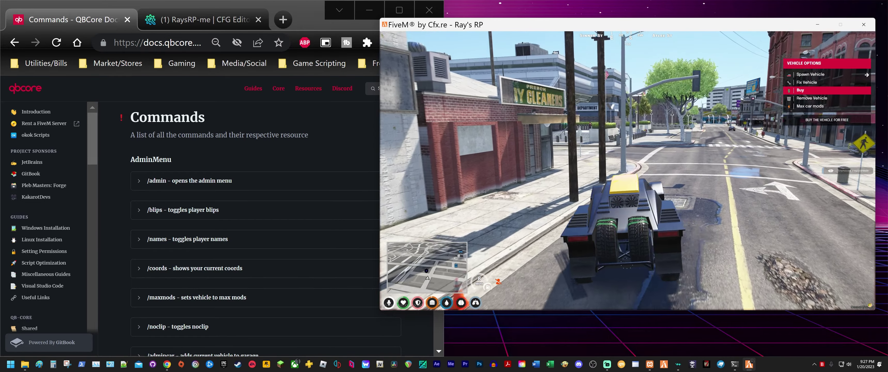
{"action": "key", "text": "d"}
{"action": "key", "text": "w"}
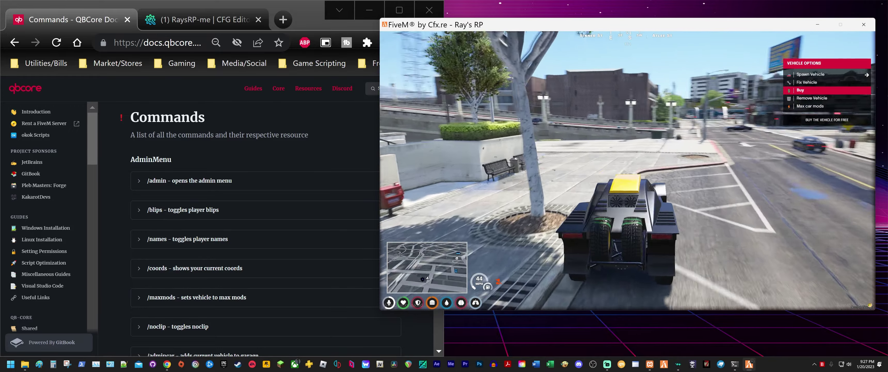
{"action": "key", "text": "s"}
{"action": "key", "text": "Down"}
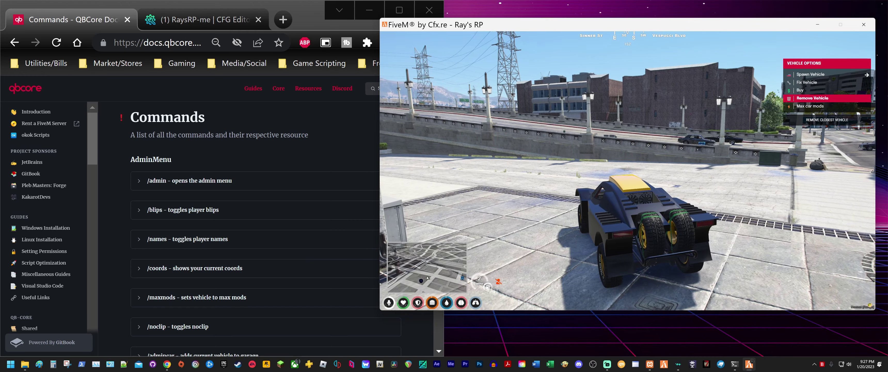
{"action": "key", "text": "Return"}
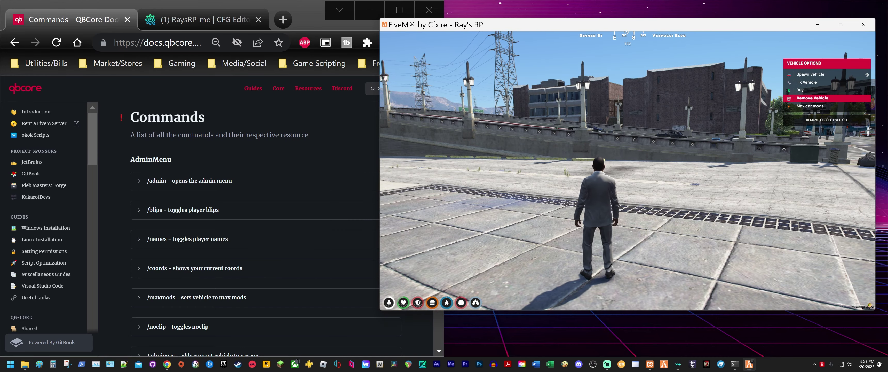
- Run the character across the plaza and open the Developer Options of the admin menu
{"action": "key", "text": "w"}
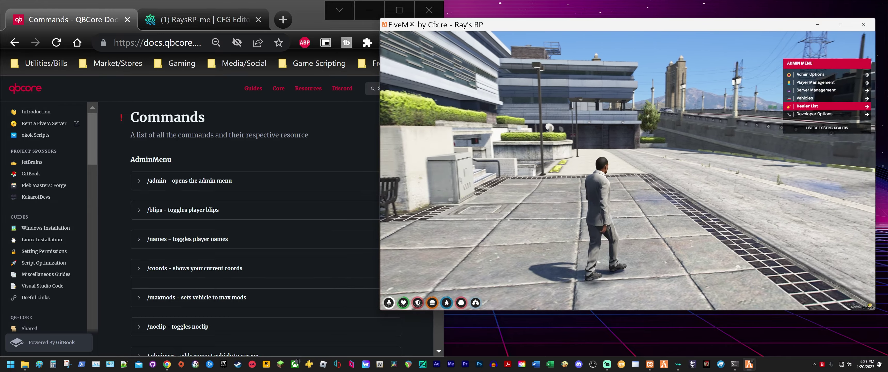
{"action": "key", "text": "w"}
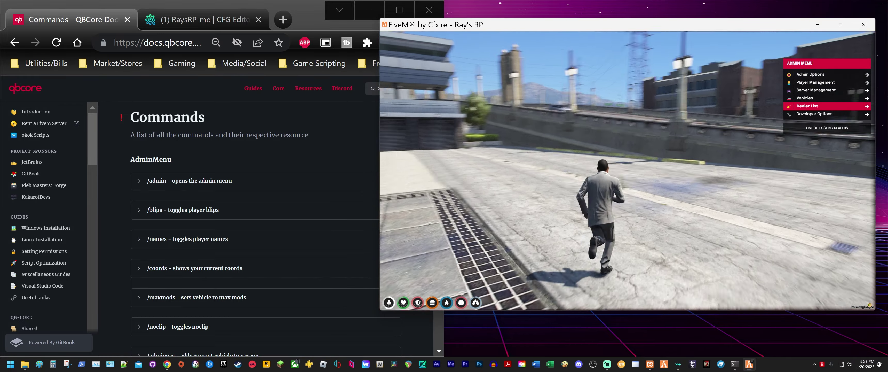
{"action": "key", "text": "w"}
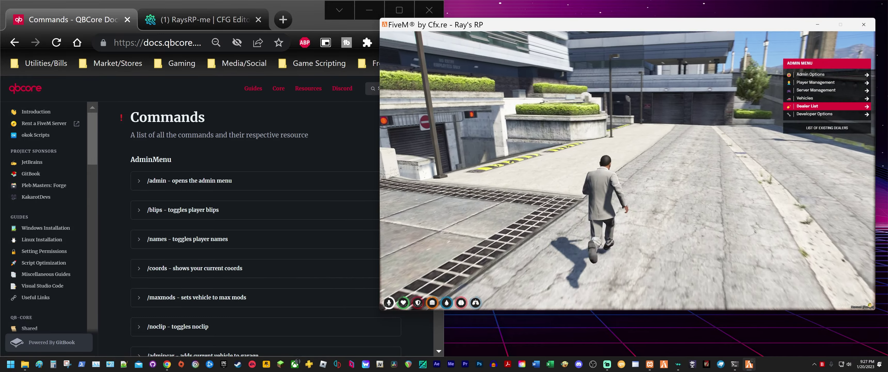
{"action": "key", "text": "w"}
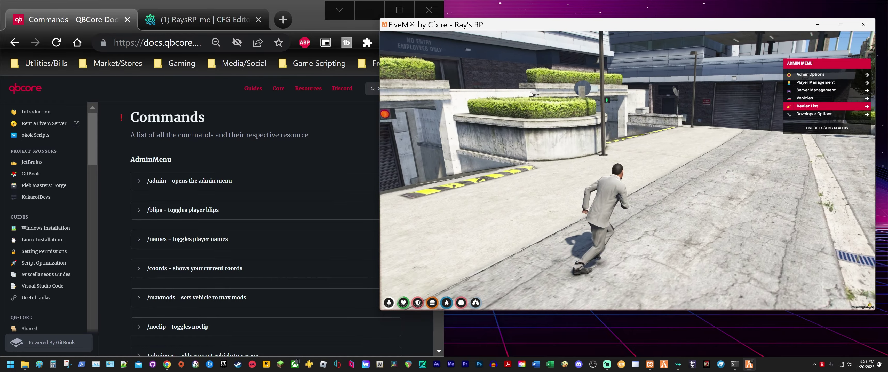
{"action": "key", "text": "Down"}
{"action": "key", "text": "Return"}
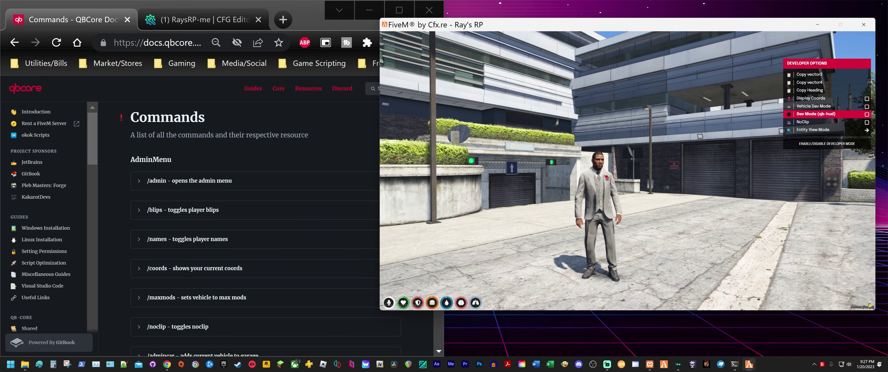
- Walk the character across the pavement and open Entity View Mode from the developer options
{"action": "key", "text": "Down"}
{"action": "key", "text": "Down"}
{"action": "key", "text": "shift+w"}
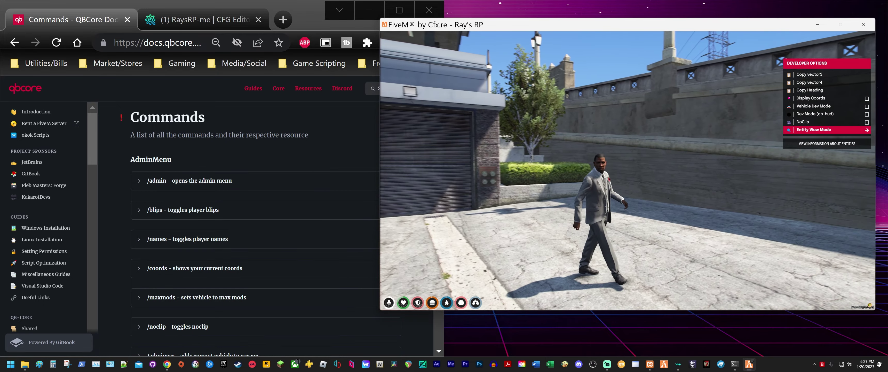
{"action": "key", "text": "Return"}
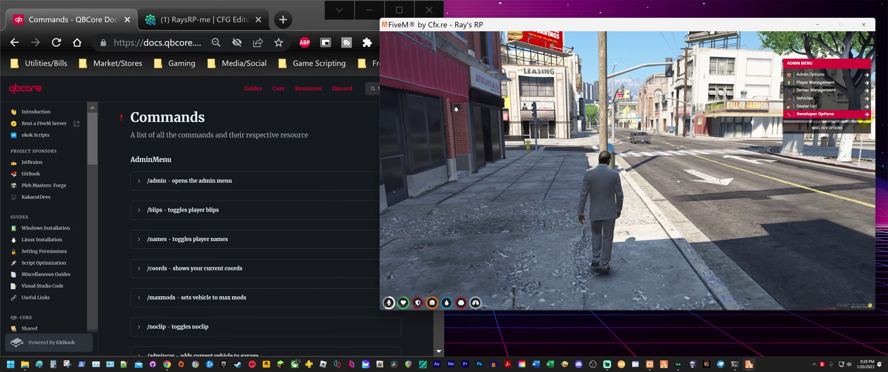
- Close the admin menu and walk the character up the sidewalk toward the intersection
{"action": "key", "text": "BackSpace"}
{"action": "key", "text": "w"}
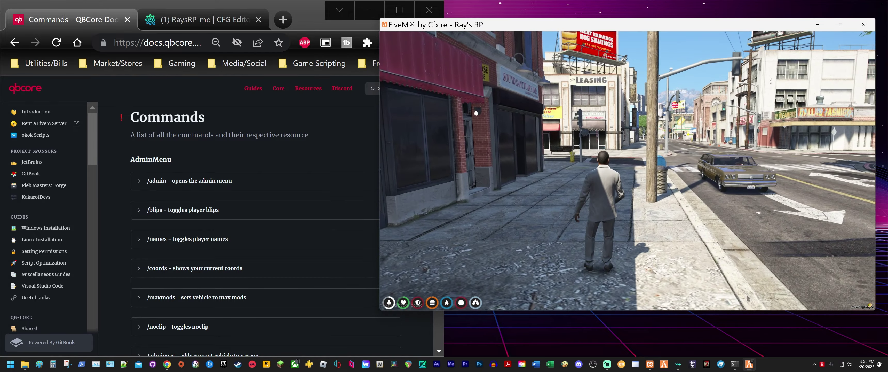
{"action": "key", "text": "w"}
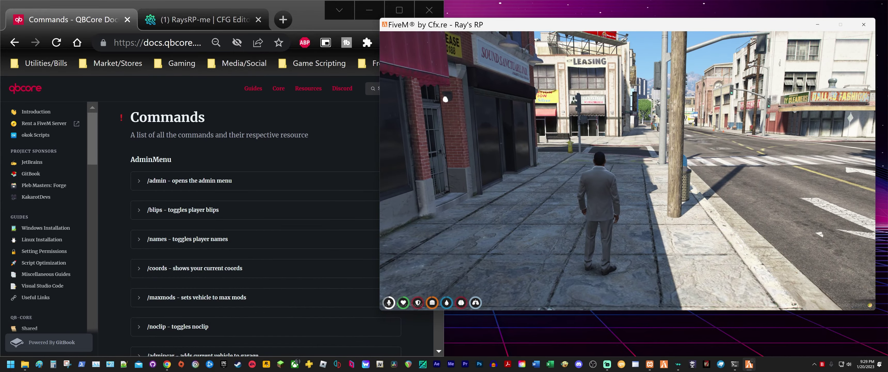
- Switch to the QBCore docs in the browser and review the AdminMenu commands down to /warn
{"action": "key", "text": "alt+Tab"}
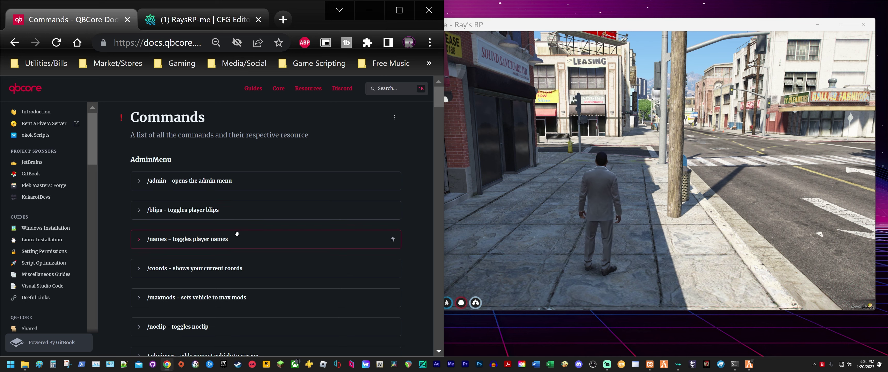
{"action": "scroll", "coordinate": [236, 234], "scroll_direction": "down", "scroll_amount": 2}
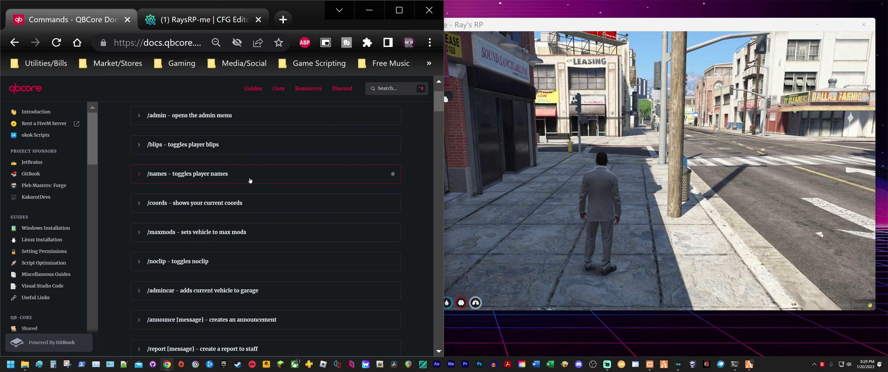
{"action": "scroll", "coordinate": [288, 206], "scroll_direction": "down", "scroll_amount": 2}
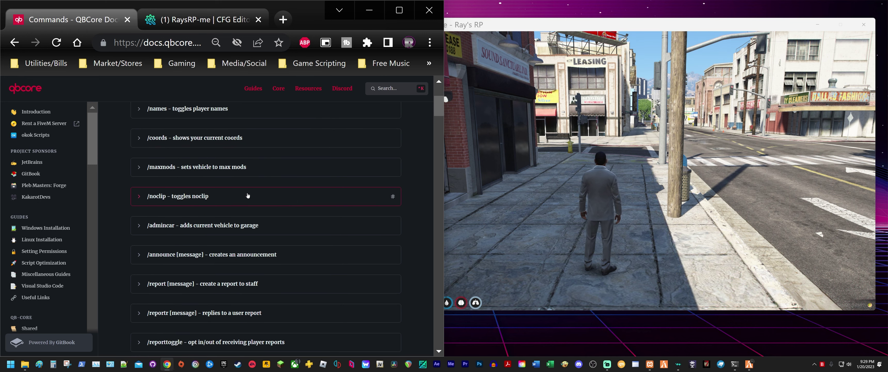
{"action": "scroll", "coordinate": [247, 194], "scroll_direction": "down", "scroll_amount": 2}
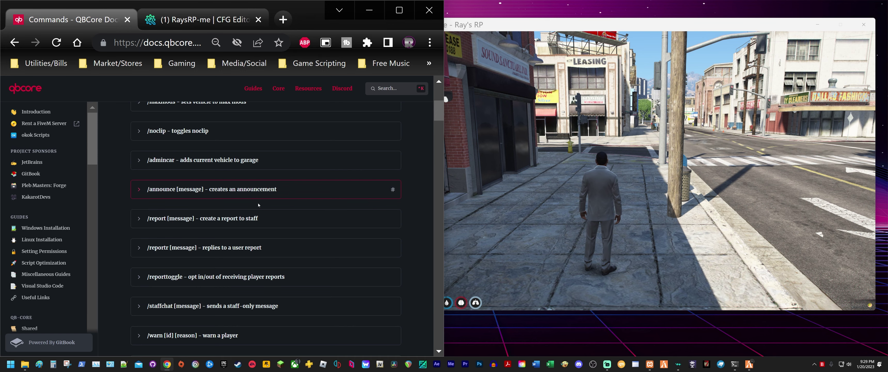
- Switch back to FiveM, announce "Hello" to the server with the /announce chat command, and check the chat log
{"action": "left_click", "coordinate": [573, 195]}
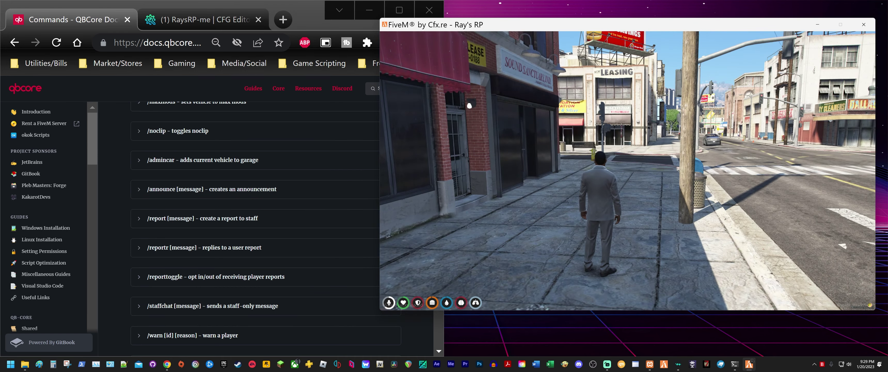
{"action": "type", "text": "t"}
{"action": "type", "text": "/ann"}
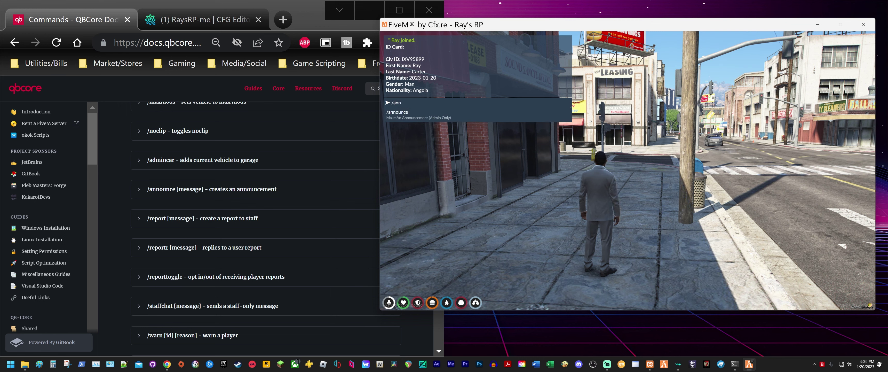
{"action": "type", "text": "ounce "}
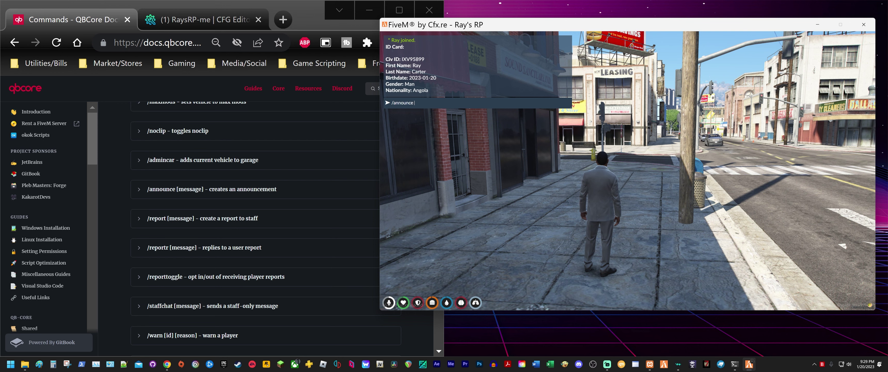
{"action": "type", "text": "Hell"}
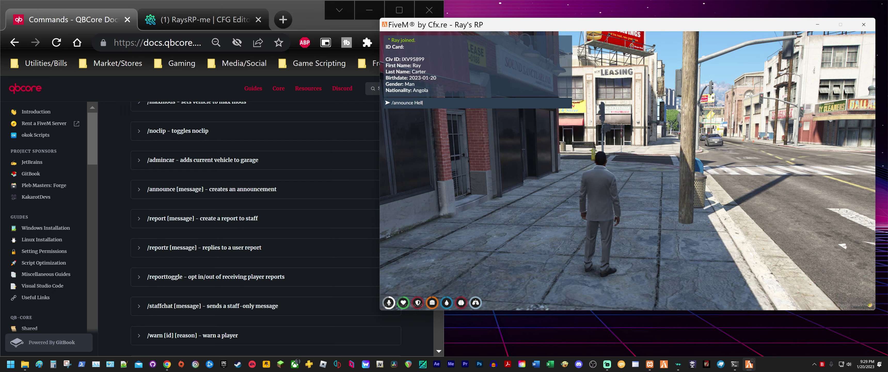
{"action": "key", "text": "Return"}
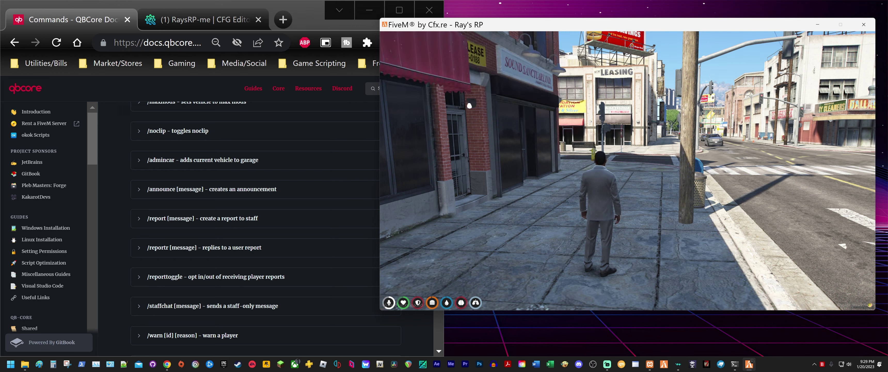
{"action": "key", "text": "w"}
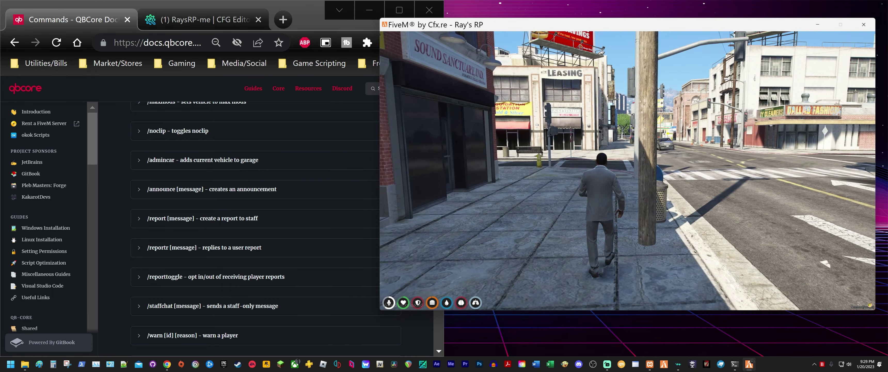
{"action": "key", "text": "t"}
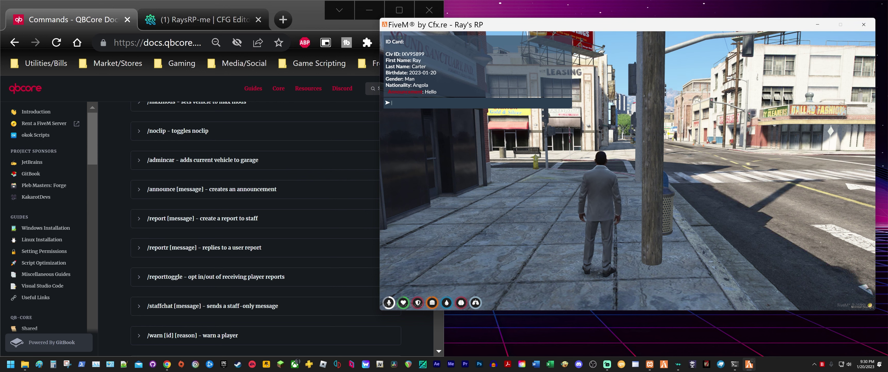
{"action": "key", "text": "Escape"}
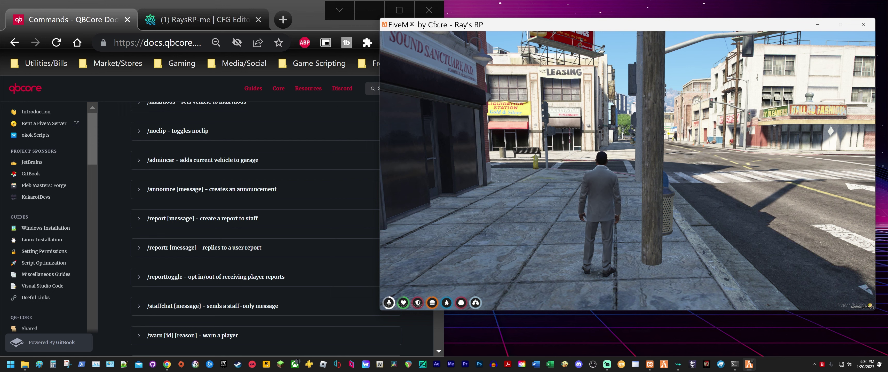
- Warn player ID 1 with the chat command "/warn 1 trash talking" and check the chat log
{"action": "type", "text": "t/"}
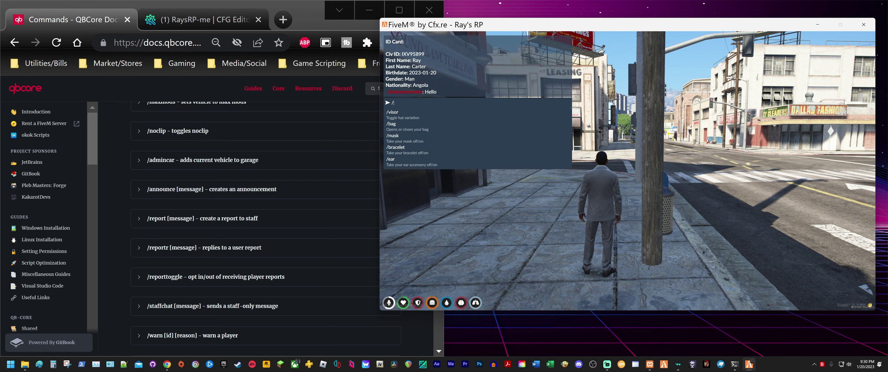
{"action": "type", "text": "warn 1"}
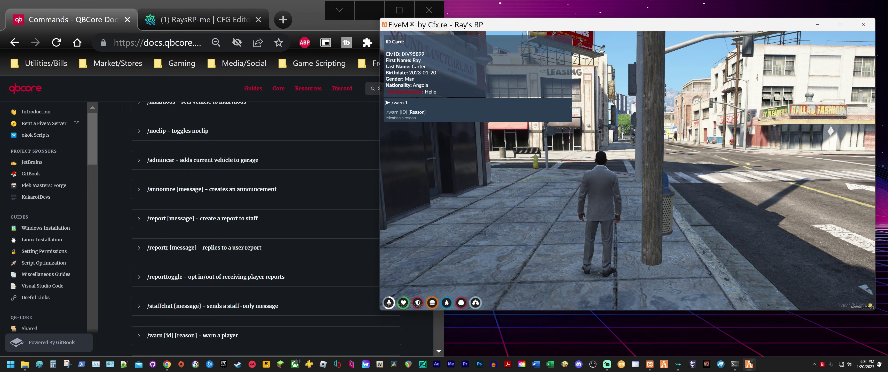
{"action": "type", "text": "trash"}
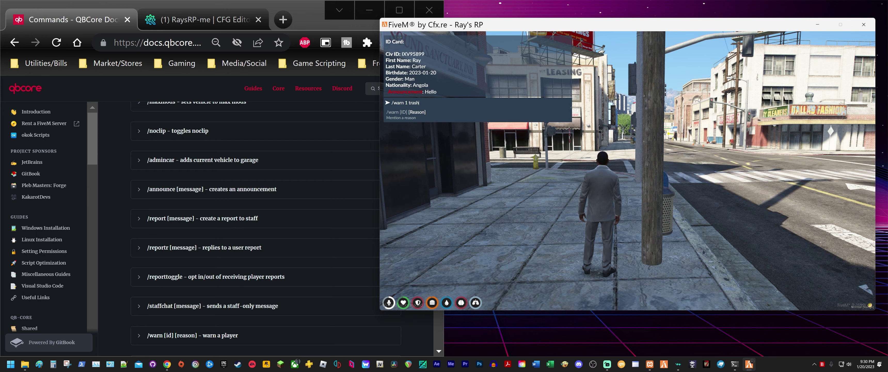
{"action": "type", "text": " talking"}
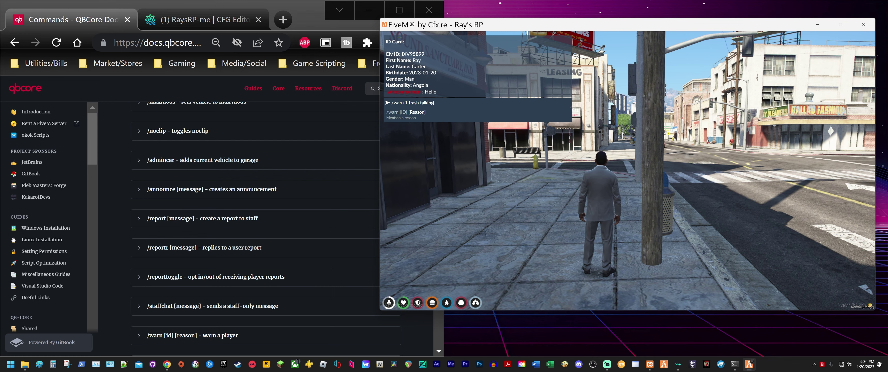
{"action": "key", "text": "Return"}
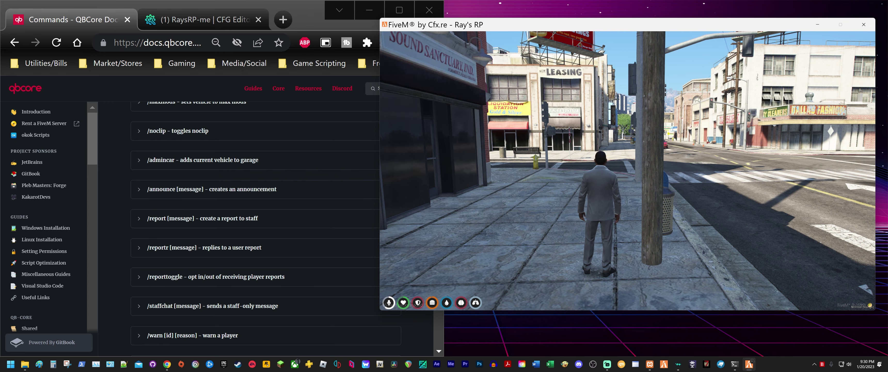
{"action": "key", "text": "t"}
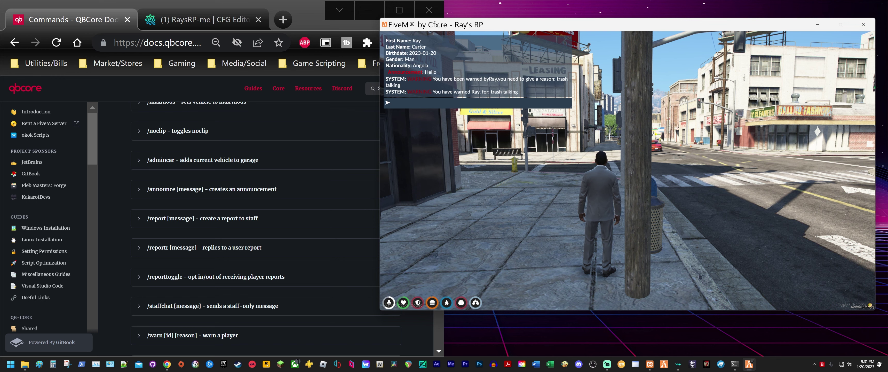
{"action": "key", "text": "Escape"}
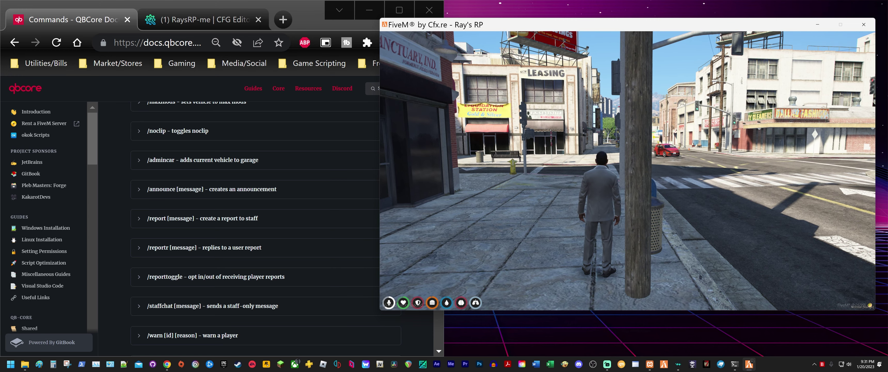
- Look through the QBCore docs down to the Core commands, and return to FiveM to walk the character toward the mailbox
{"action": "key", "text": "alt+Tab"}
{"action": "scroll", "coordinate": [334, 188], "scroll_direction": "down", "scroll_amount": 10}
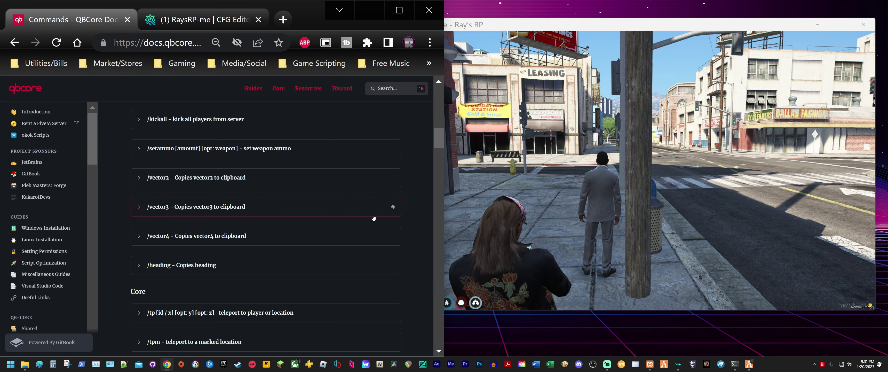
{"action": "left_click", "coordinate": [564, 221]}
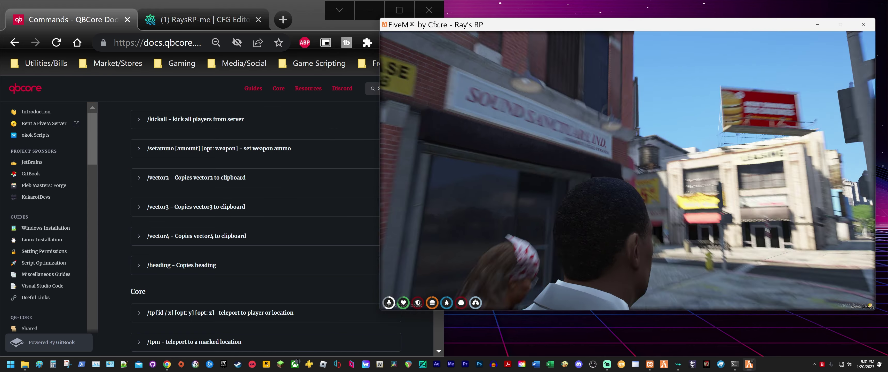
{"action": "key", "text": "w"}
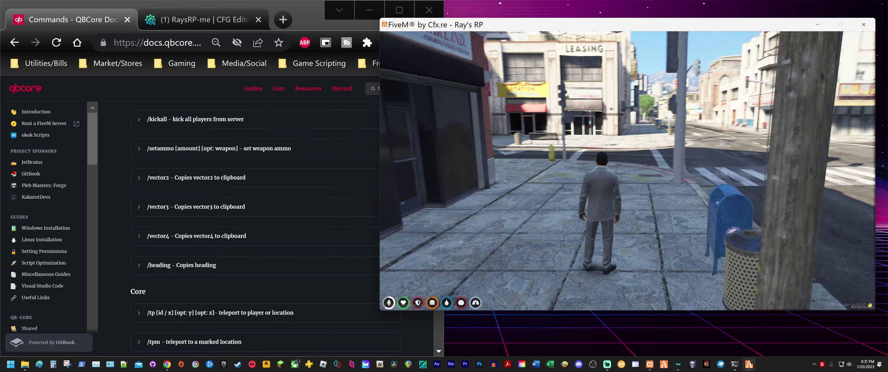
- Switch to the QBCore docs, expand the /setammo command entry and read its amount and weapon parameters
{"action": "key", "text": "alt+Tab"}
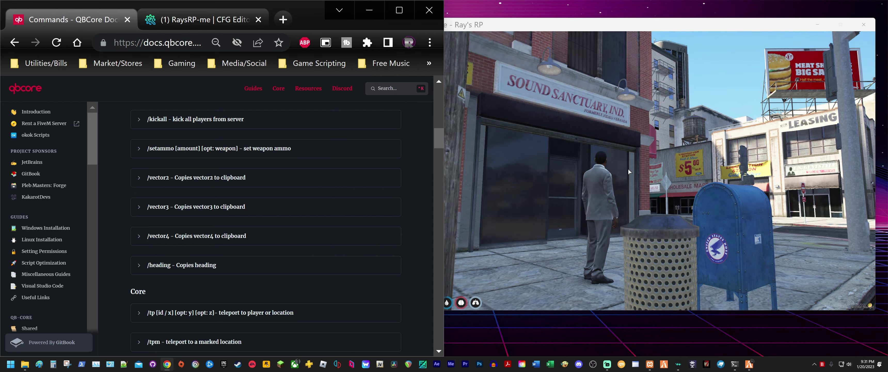
{"action": "left_click", "coordinate": [170, 149]}
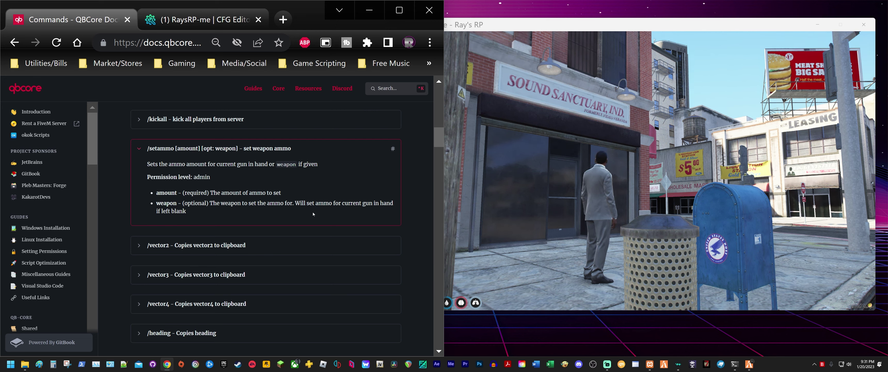
{"action": "scroll", "coordinate": [280, 228], "scroll_direction": "down", "scroll_amount": 2}
{"action": "scroll", "coordinate": [332, 228], "scroll_direction": "up", "scroll_amount": 4}
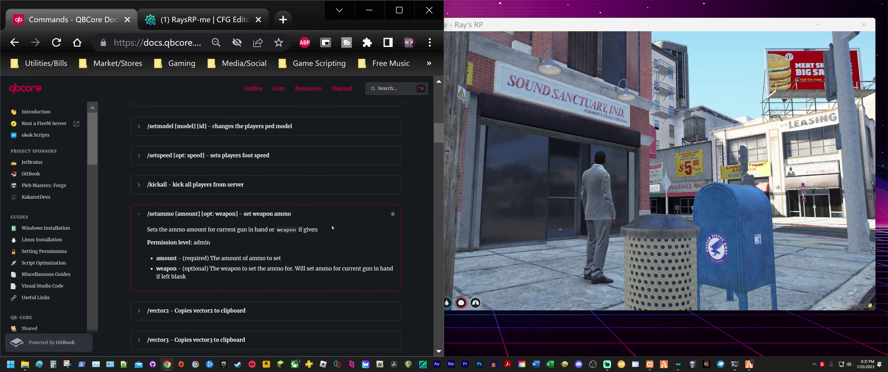
{"action": "scroll", "coordinate": [281, 224], "scroll_direction": "down", "scroll_amount": 2}
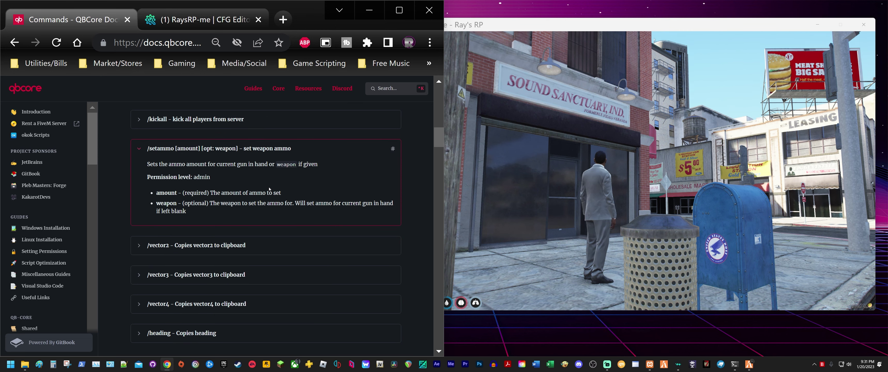
- Read the vector and heading commands in the QBCore docs, and switch to FiveM to look up "/he" in the chat
{"action": "scroll", "coordinate": [293, 238], "scroll_direction": "down", "scroll_amount": 2}
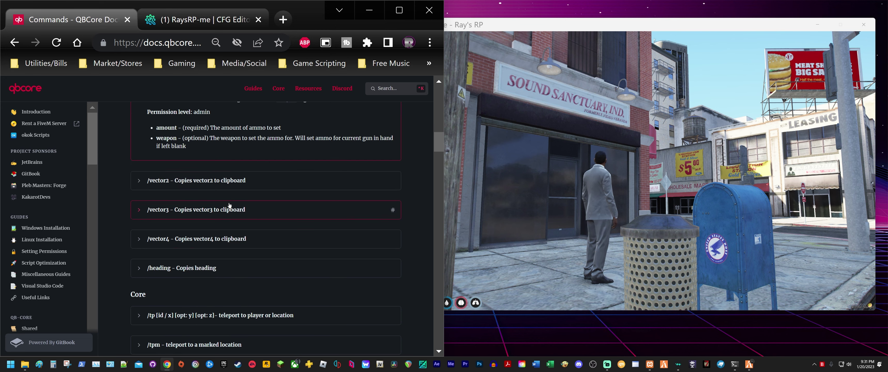
{"action": "scroll", "coordinate": [401, 208], "scroll_direction": "down", "scroll_amount": 2}
{"action": "scroll", "coordinate": [313, 191], "scroll_direction": "up", "scroll_amount": 2}
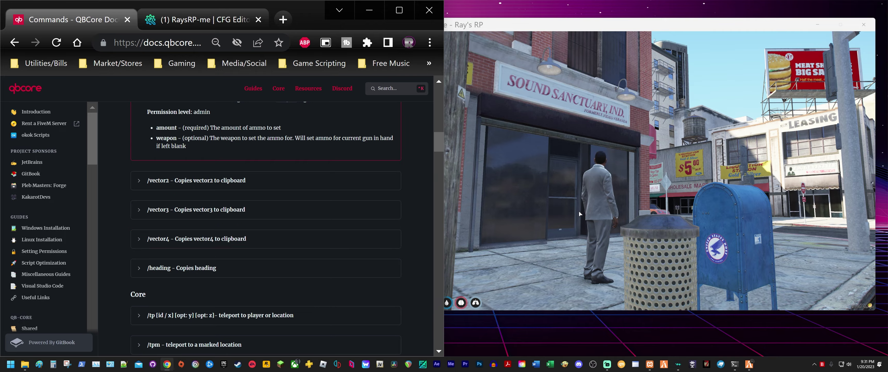
{"action": "left_click", "coordinate": [589, 221]}
{"action": "key", "text": "w"}
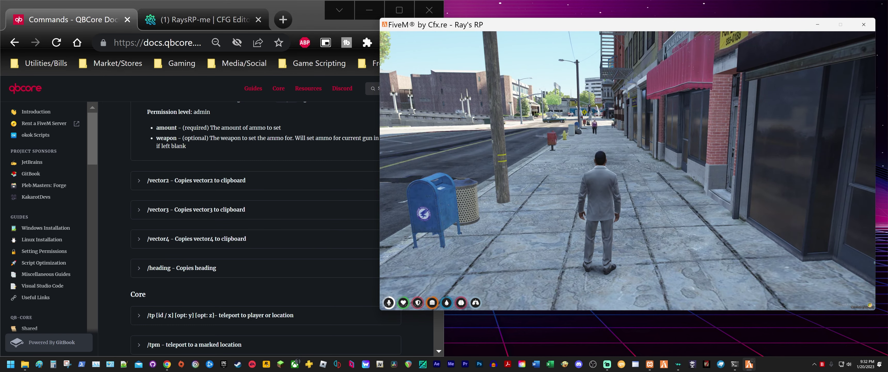
{"action": "key", "text": "w"}
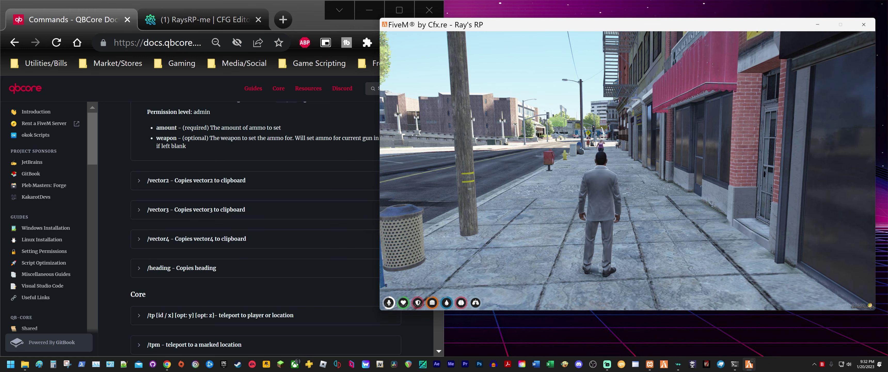
{"action": "type", "text": "t"}
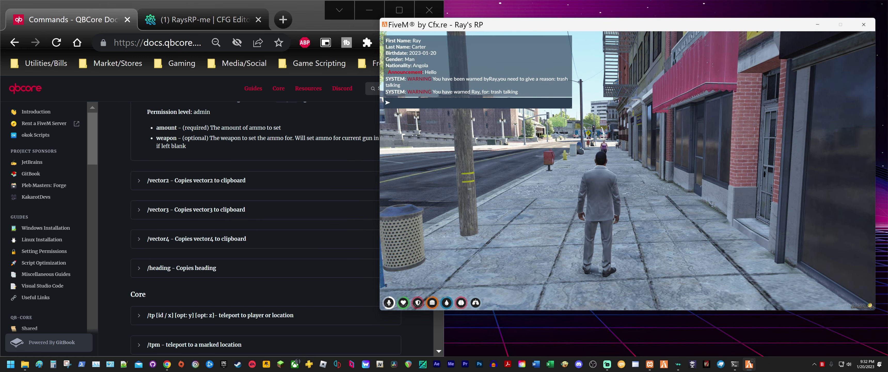
{"action": "type", "text": "/"}
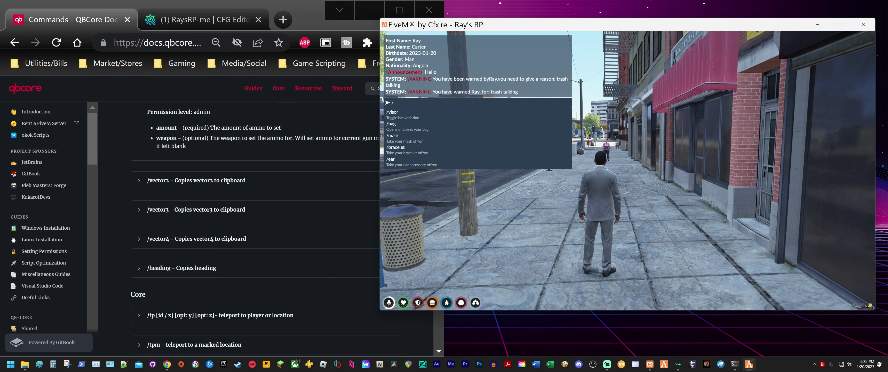
{"action": "type", "text": "he"}
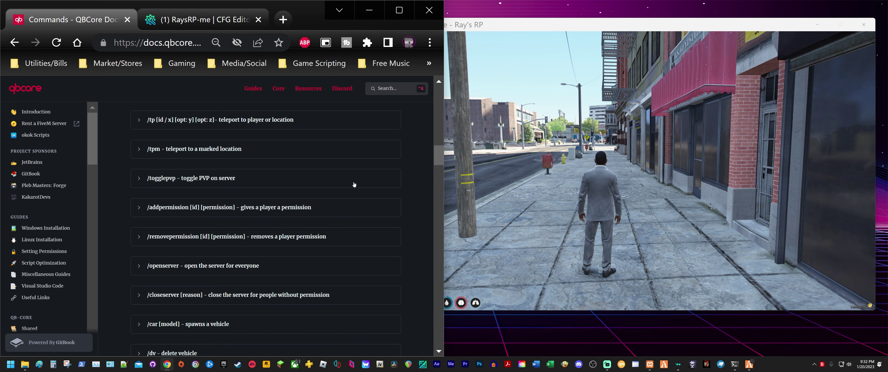
- Return to FiveM, walk the character along the sidewalk, and briefly view the client console
{"action": "left_click", "coordinate": [517, 169]}
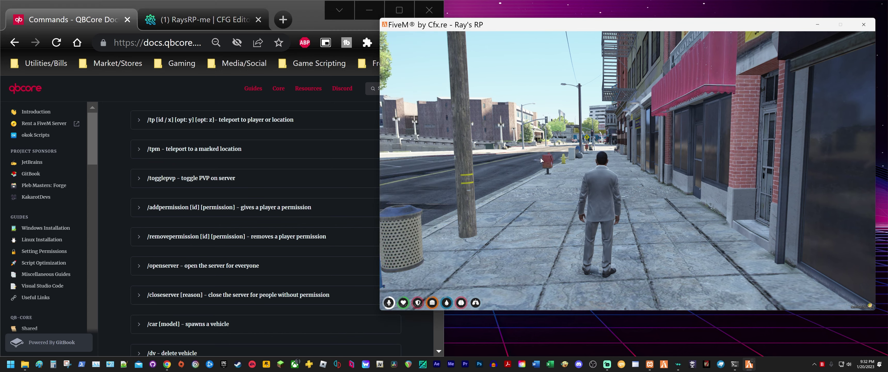
{"action": "key", "text": "w"}
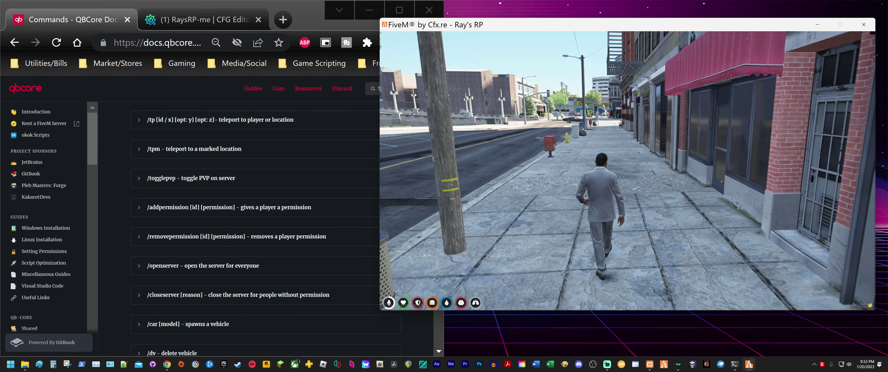
{"action": "key", "text": "F8"}
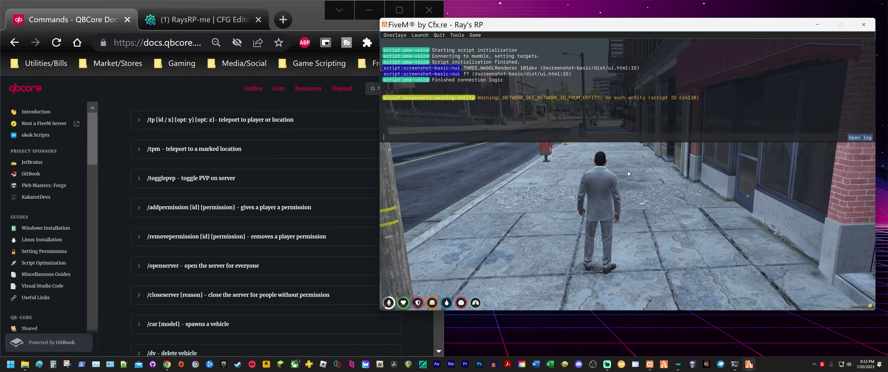
{"action": "key", "text": "F8"}
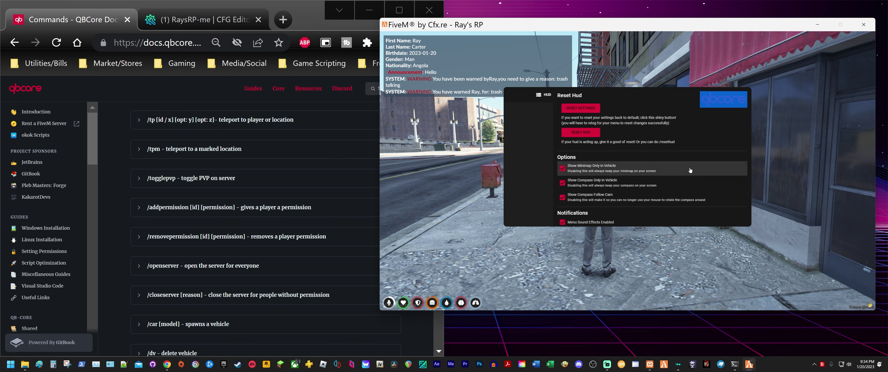
- Turn off Show Minimap Only in Vehicle, Show Compass Only in Vehicle and Show Compass Follow Cam in the HUD settings
{"action": "scroll", "coordinate": [689, 167], "scroll_direction": "down", "scroll_amount": 1}
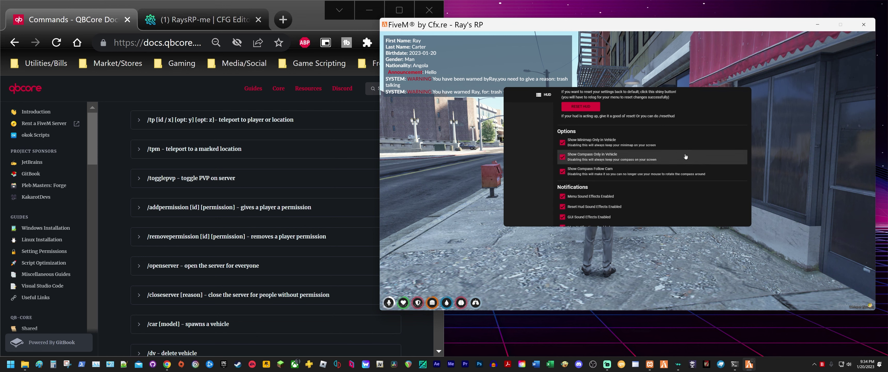
{"action": "scroll", "coordinate": [686, 155], "scroll_direction": "down", "scroll_amount": 1}
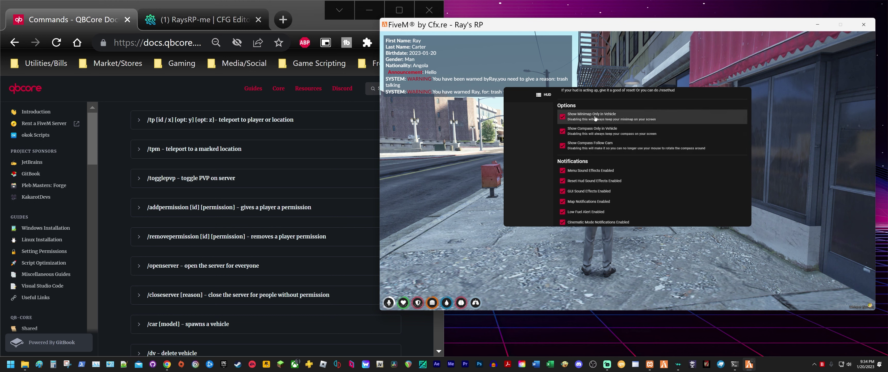
{"action": "left_click", "coordinate": [562, 117]}
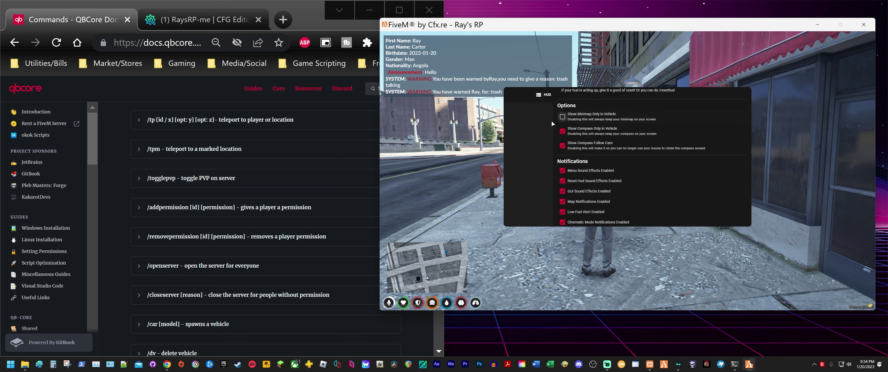
{"action": "left_click", "coordinate": [563, 131]}
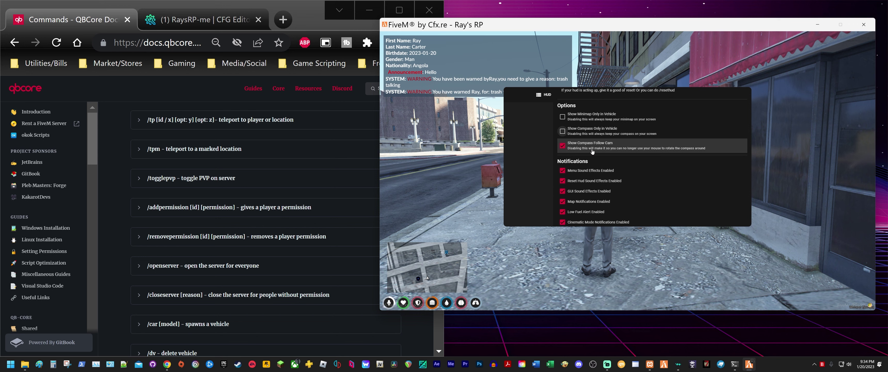
{"action": "left_click", "coordinate": [562, 146]}
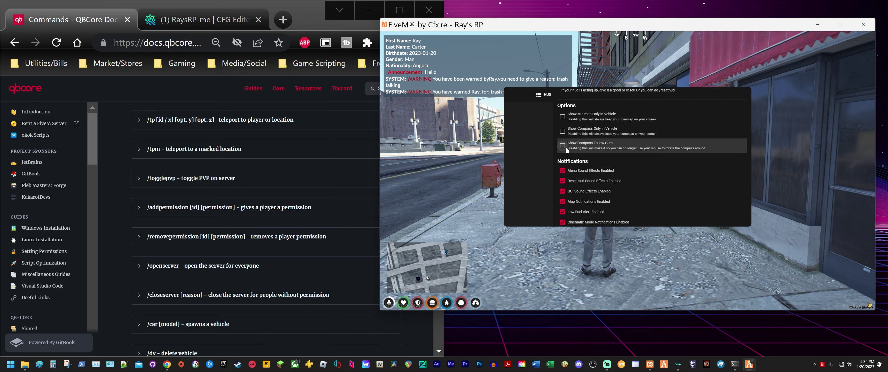
- Turn the two vehicle-only minimap and compass options and Show Compass Follow Cam back on
{"action": "scroll", "coordinate": [655, 138], "scroll_direction": "down", "scroll_amount": 3}
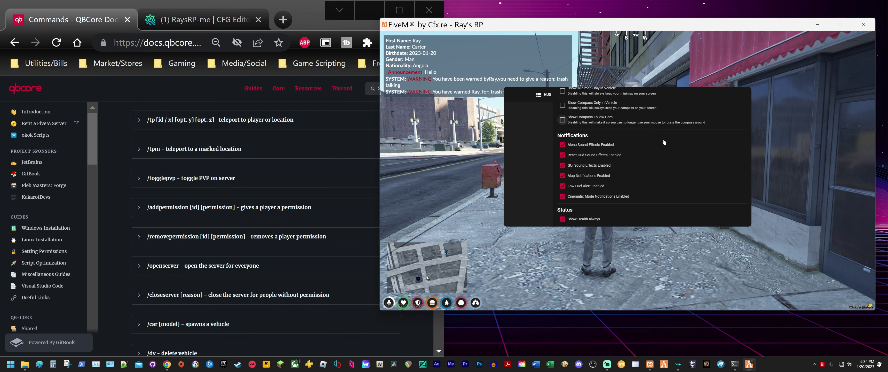
{"action": "scroll", "coordinate": [648, 145], "scroll_direction": "up", "scroll_amount": 3}
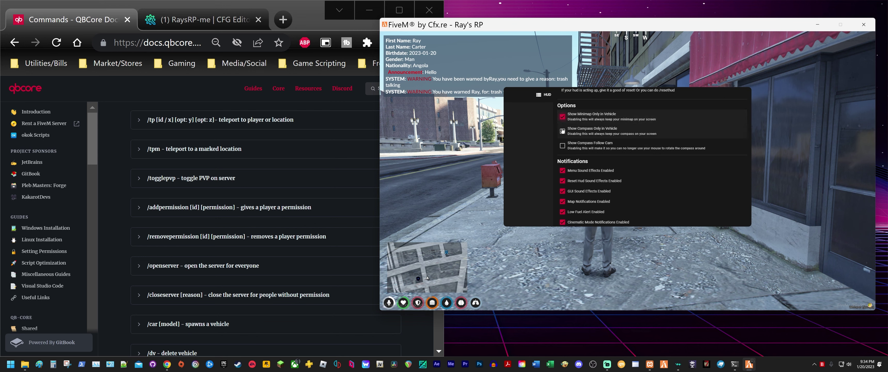
{"action": "left_click", "coordinate": [586, 117]}
{"action": "left_click", "coordinate": [586, 130]}
{"action": "left_click", "coordinate": [585, 145]}
- Toggle Menu Sound Effects Enabled off and back on, and look through the HUD reset, notification and status options
{"action": "scroll", "coordinate": [655, 172], "scroll_direction": "down", "scroll_amount": 1}
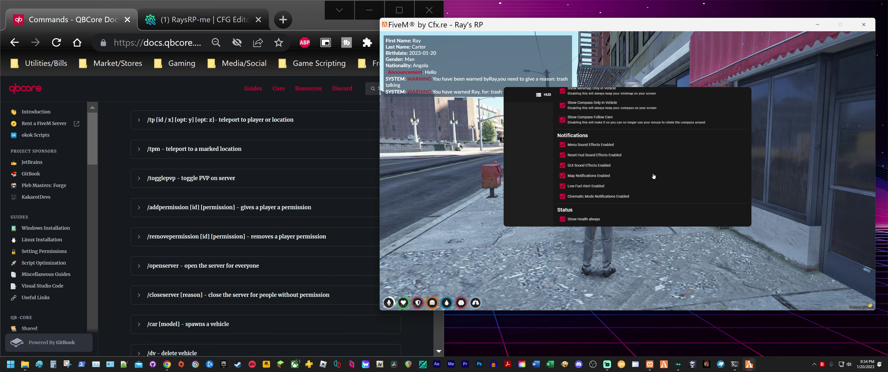
{"action": "left_click", "coordinate": [563, 145]}
{"action": "left_click", "coordinate": [563, 145]}
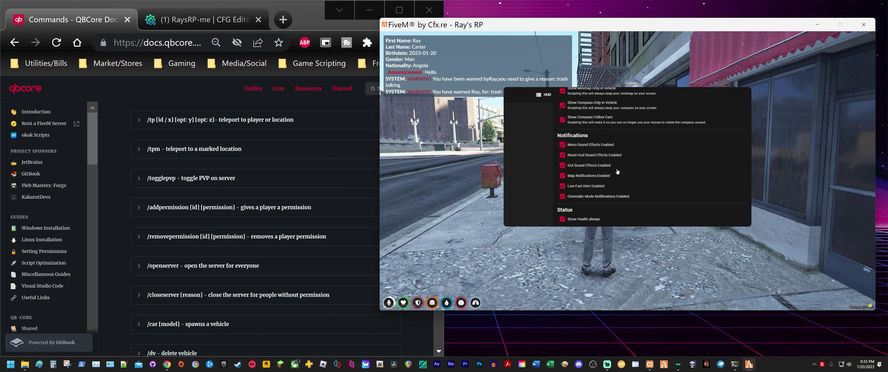
{"action": "scroll", "coordinate": [617, 172], "scroll_direction": "up", "scroll_amount": 3}
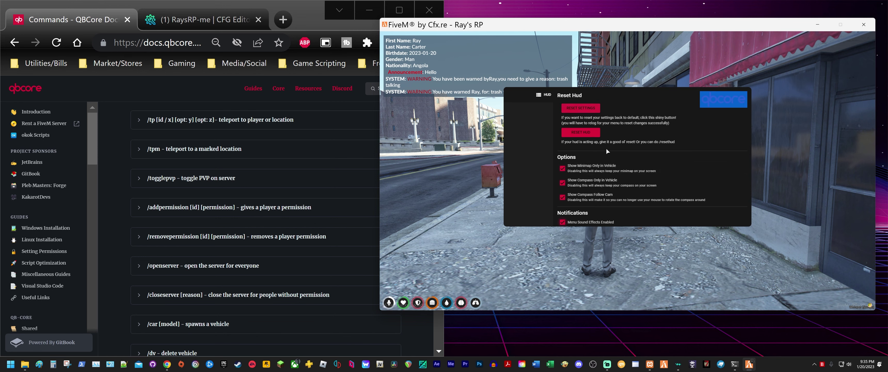
{"action": "scroll", "coordinate": [619, 149], "scroll_direction": "down", "scroll_amount": 3}
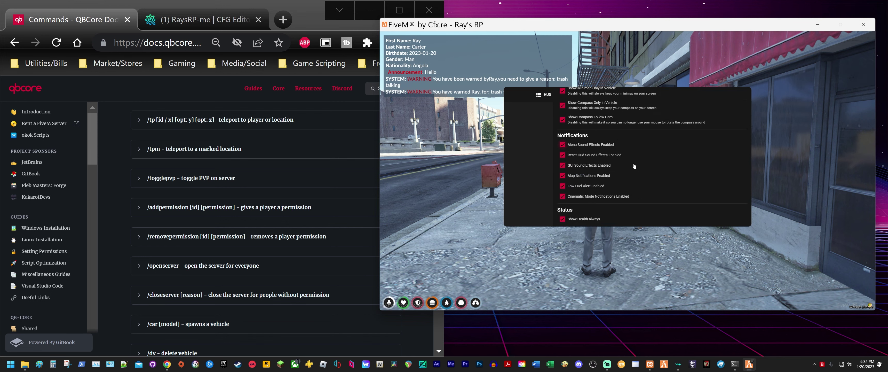
{"action": "scroll", "coordinate": [634, 159], "scroll_direction": "down", "scroll_amount": 1}
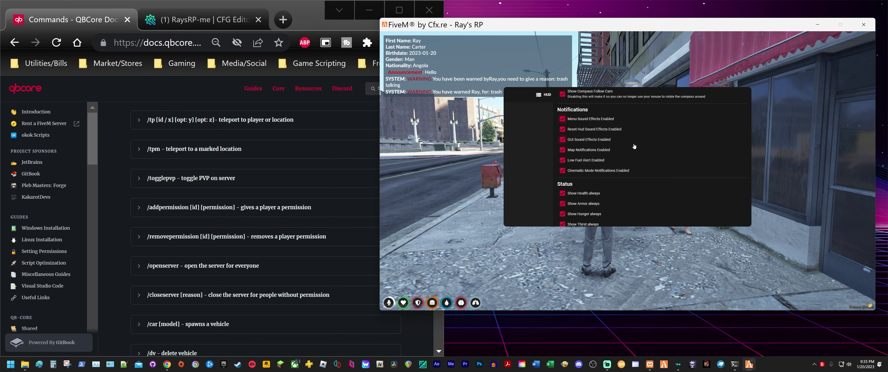
{"action": "scroll", "coordinate": [634, 145], "scroll_direction": "up", "scroll_amount": 5}
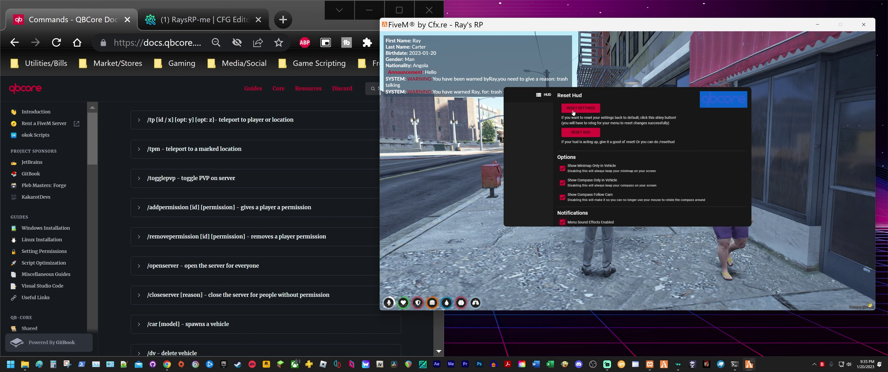
{"action": "scroll", "coordinate": [620, 162], "scroll_direction": "down", "scroll_amount": 5}
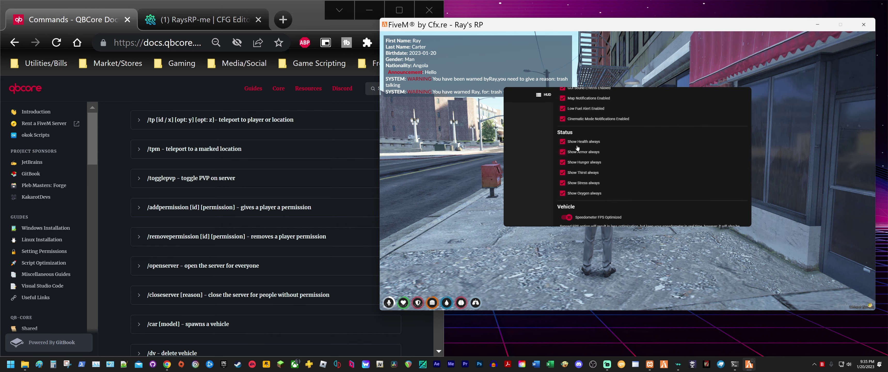
- Try the Show Armor always and Show Hunger always toggles, and review the Vehicle, Compass and Cinematic Mode settings before closing the HUD menu
{"action": "left_click", "coordinate": [562, 152]}
{"action": "left_click", "coordinate": [562, 154]}
{"action": "left_click", "coordinate": [562, 151]}
{"action": "left_click", "coordinate": [563, 163]}
{"action": "left_click", "coordinate": [562, 164]}
{"action": "scroll", "coordinate": [647, 182], "scroll_direction": "down", "scroll_amount": 2}
{"action": "scroll", "coordinate": [629, 173], "scroll_direction": "down", "scroll_amount": 2}
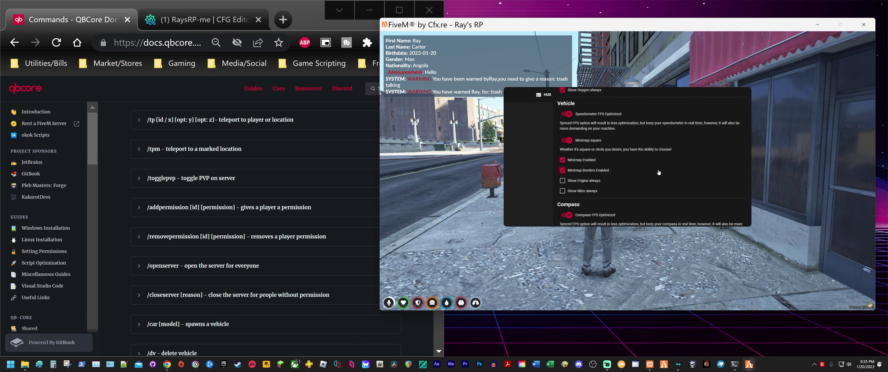
{"action": "scroll", "coordinate": [624, 177], "scroll_direction": "down", "scroll_amount": 4}
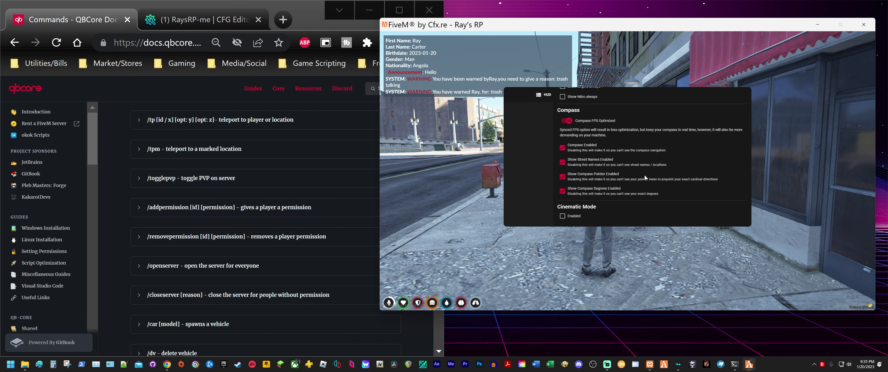
{"action": "key", "text": "Escape"}
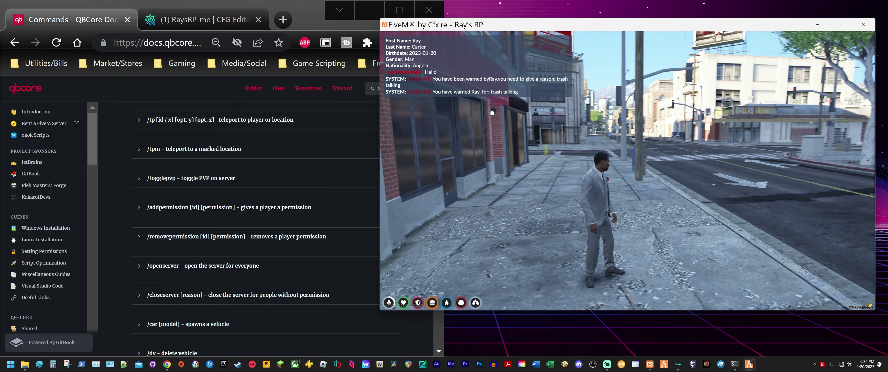
- Teleport to player ID 1 with the chat command "/tp 1"
{"action": "type", "text": "t/"}
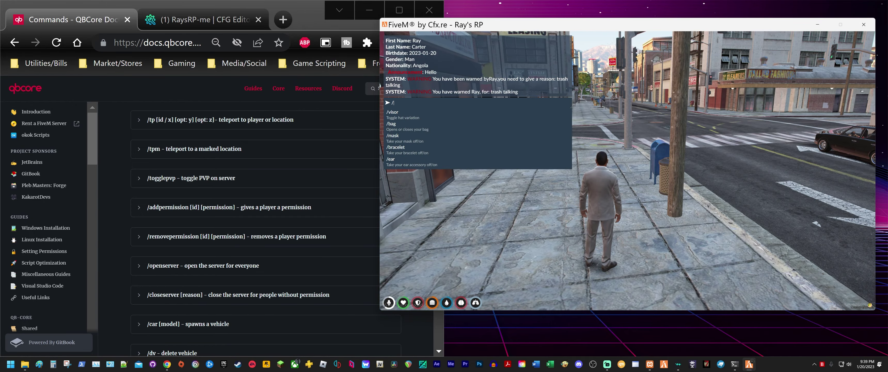
{"action": "type", "text": "tp"}
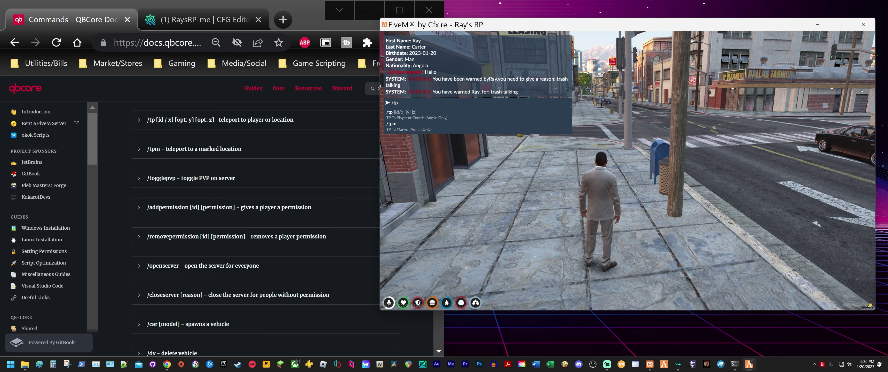
{"action": "type", "text": " 1"}
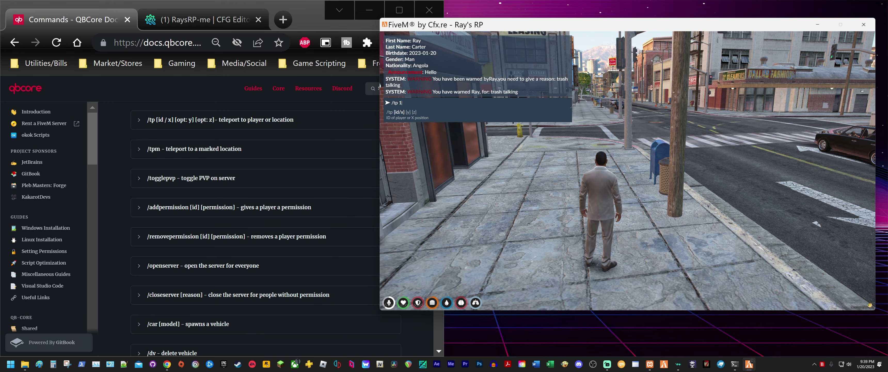
{"action": "key", "text": "Return"}
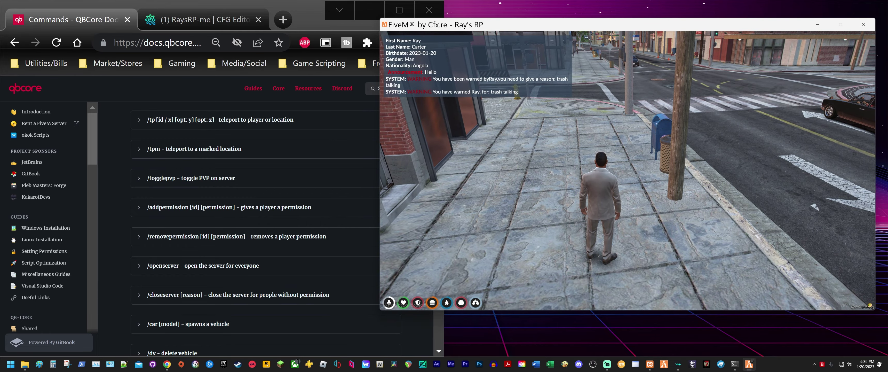
- Walk the character toward the mailbox, and briefly view the in-game phone's settings
{"action": "key", "text": "w"}
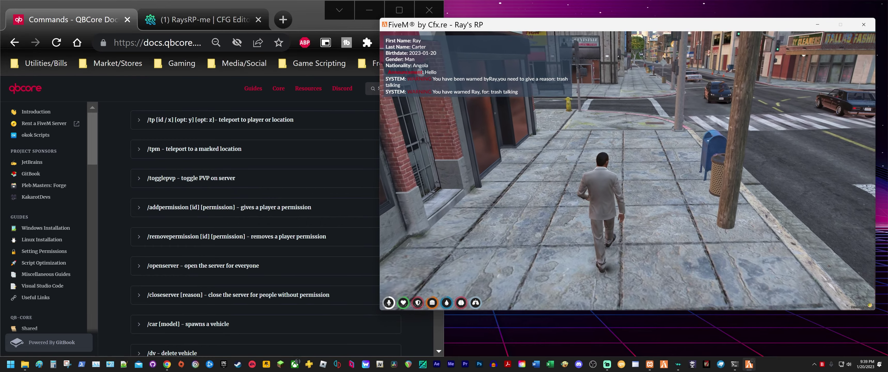
{"action": "key", "text": "m"}
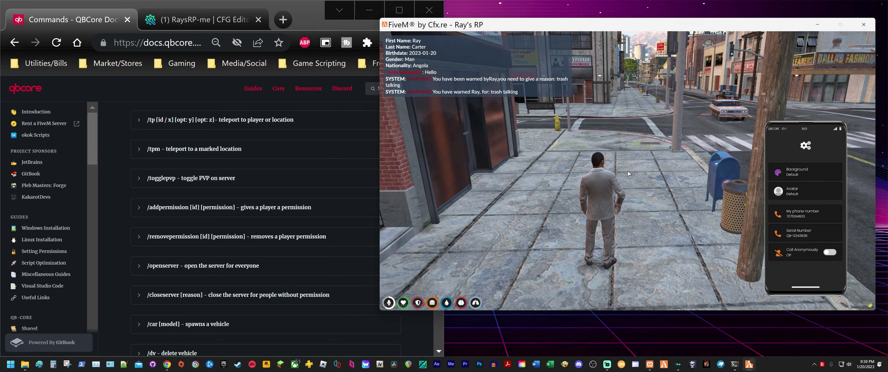
{"action": "key", "text": "Escape"}
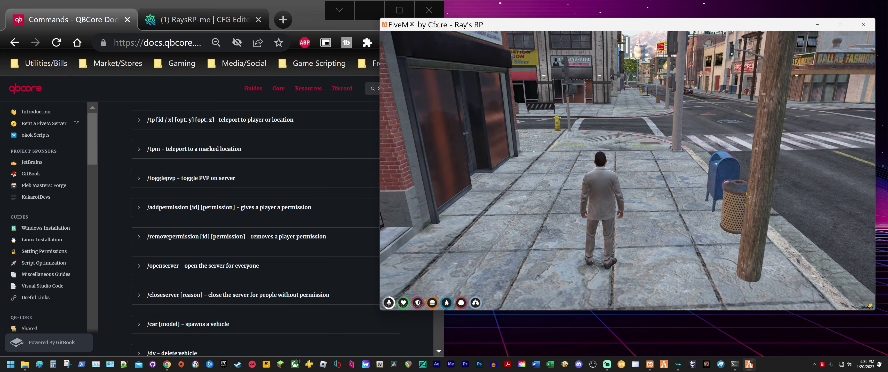
- Set a map waypoint in Vinewood, several blocks north of the character, and return to the game
{"action": "key", "text": "Escape"}
{"action": "left_click", "coordinate": [641, 154]}
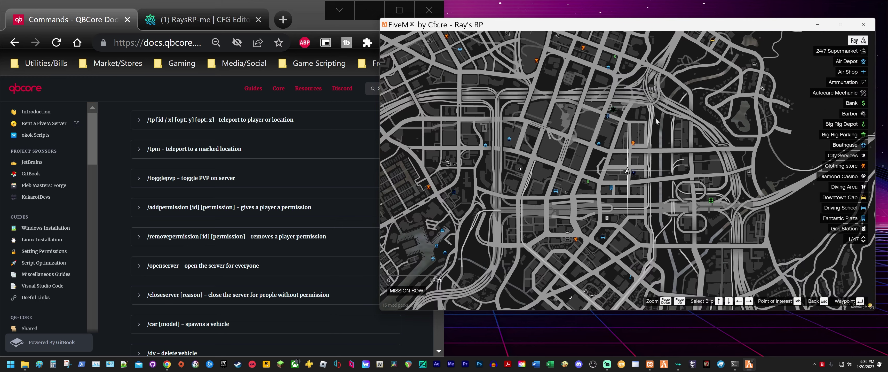
{"action": "left_click_drag", "start_coordinate": [639, 133], "coordinate": [611, 159]}
{"action": "left_click", "coordinate": [592, 155]}
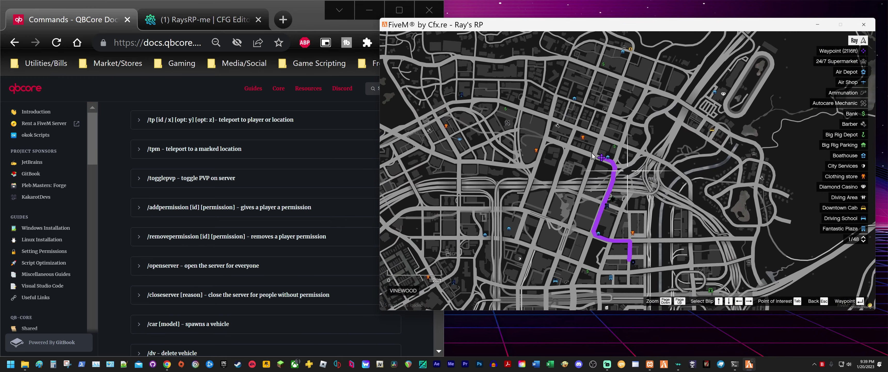
{"action": "key", "text": "Escape"}
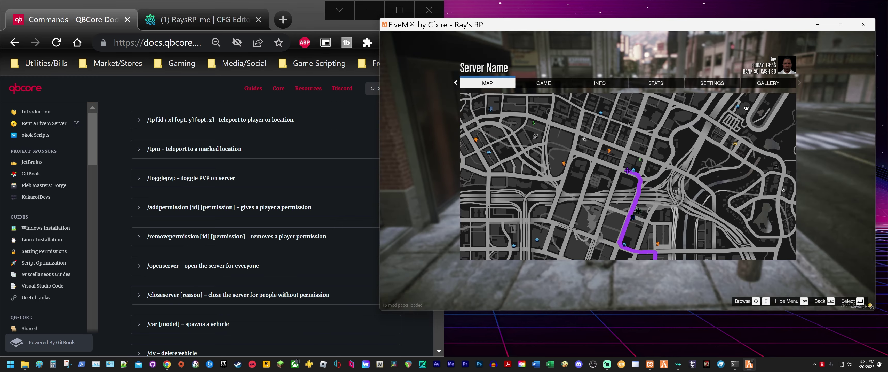
{"action": "key", "text": "Escape"}
- Teleport to the waypoint with the chat command "/tpm", and walk the character off the road onto the sidewalk
{"action": "type", "text": "t"}
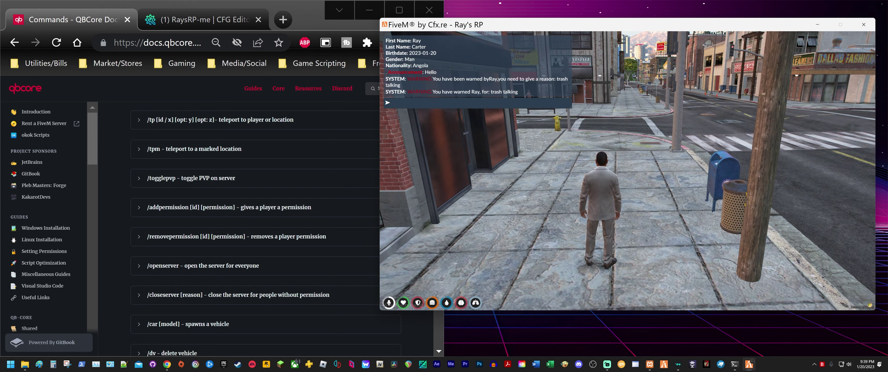
{"action": "type", "text": "/tpm"}
{"action": "key", "text": "Return"}
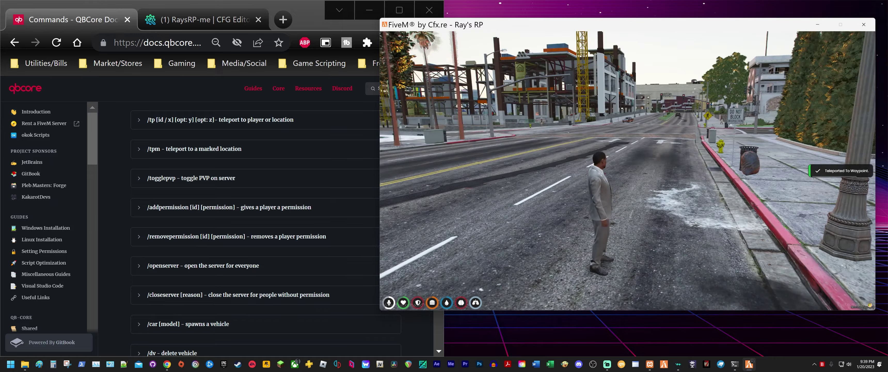
{"action": "key", "text": "w"}
{"action": "key", "text": "w"}
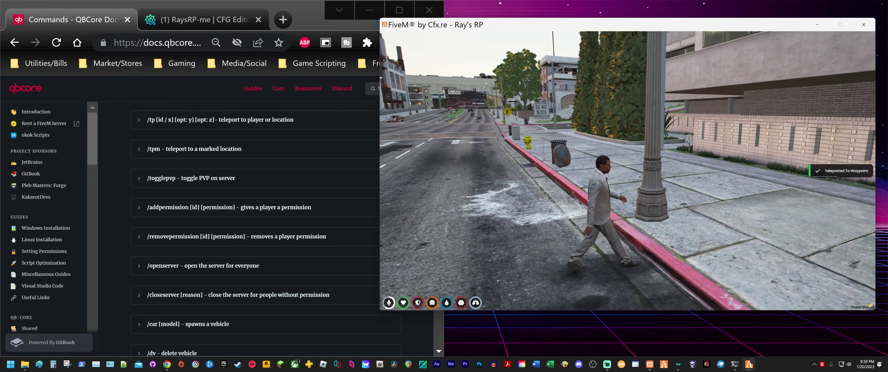
{"action": "key", "text": "w"}
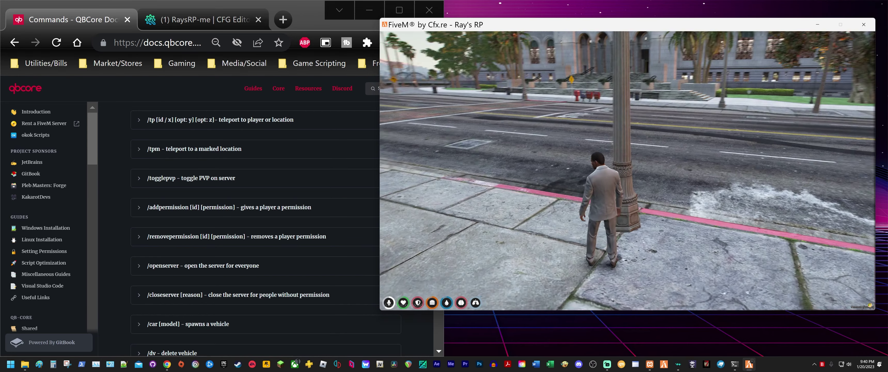
{"action": "key", "text": "w"}
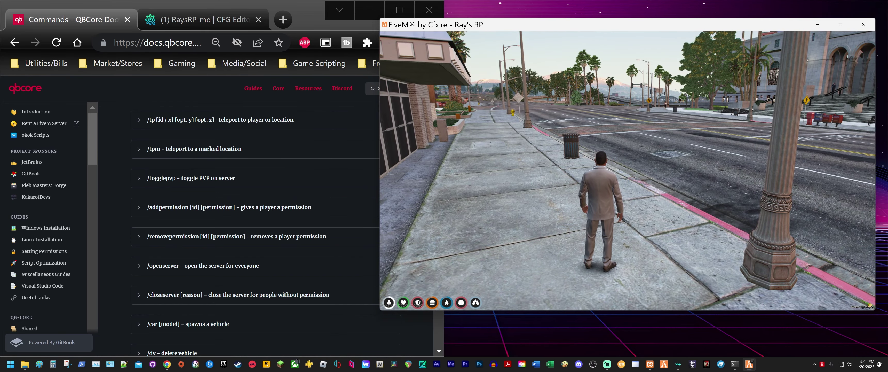
- Toggle the server's PVP setting twice with the chat command "/togglepvp"
{"action": "key", "text": "t"}
{"action": "key", "text": "Escape"}
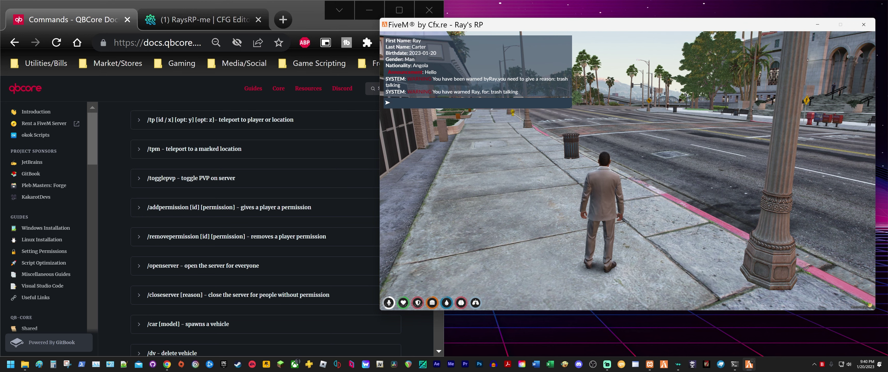
{"action": "type", "text": "/to"}
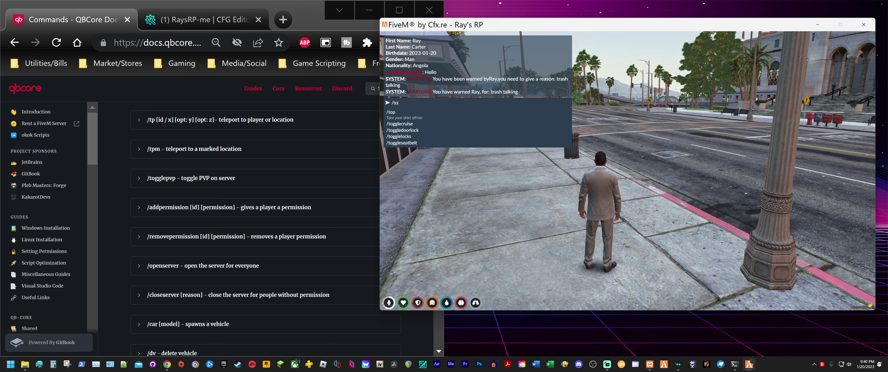
{"action": "type", "text": "ggl"}
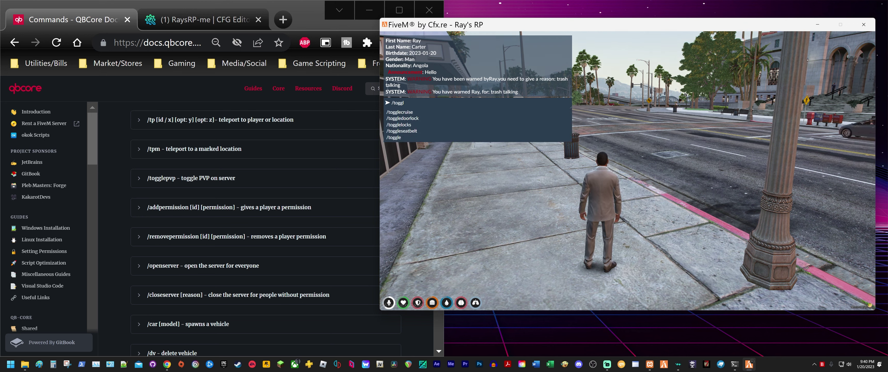
{"action": "type", "text": "epv"}
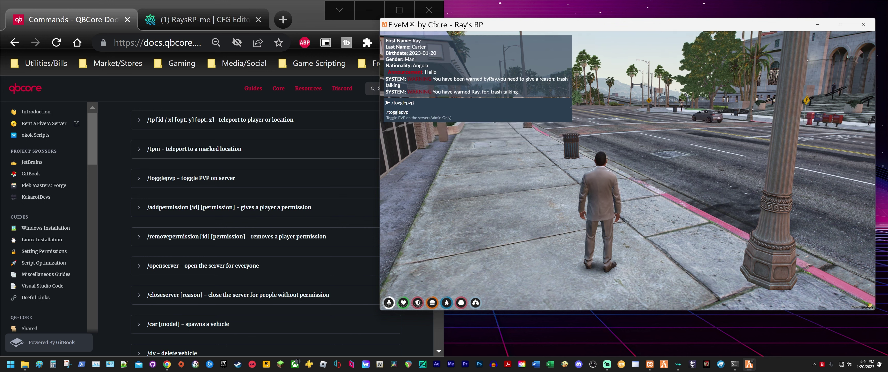
{"action": "type", "text": "p"}
{"action": "key", "text": "Return"}
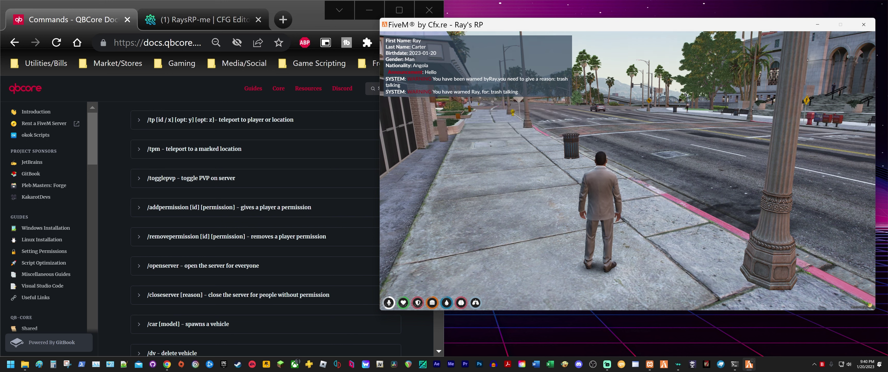
{"action": "key", "text": "t"}
{"action": "key", "text": "Up"}
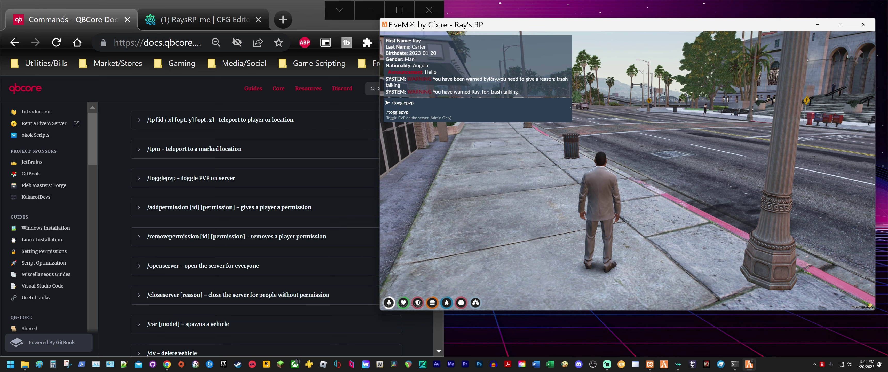
{"action": "key", "text": "Return"}
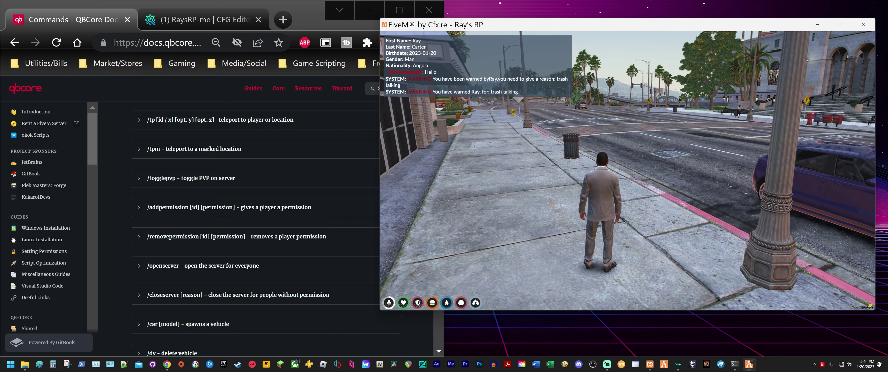
- Switch to the QBCore docs in the browser and look through the vehicle, money, job and gang commands
{"action": "type", "text": "t"}
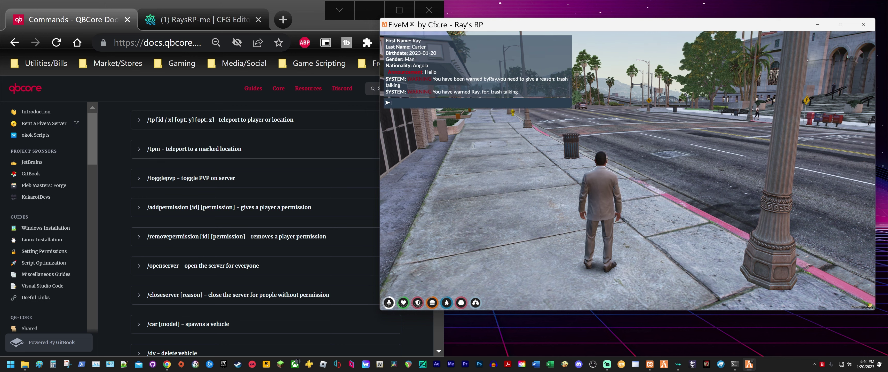
{"action": "type", "text": "/"}
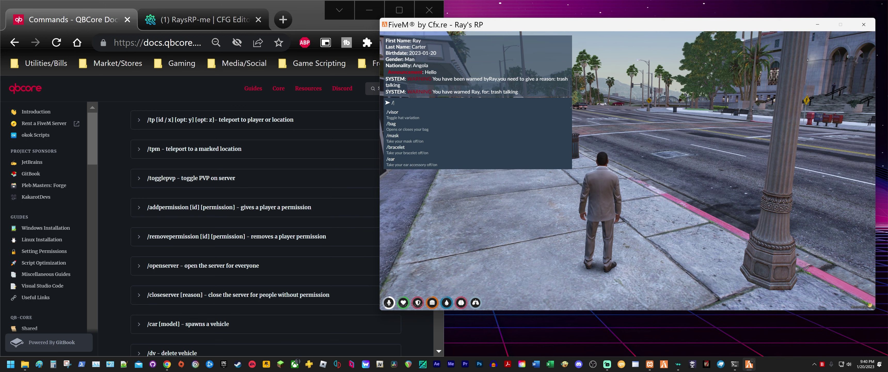
{"action": "key", "text": "BackSpace"}
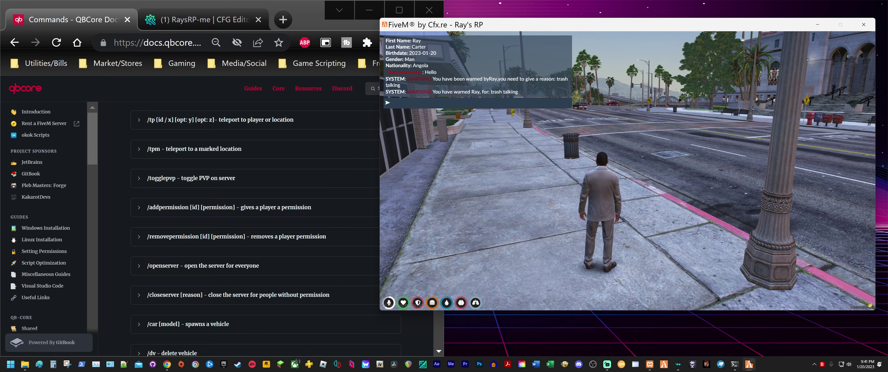
{"action": "key", "text": "alt+Tab"}
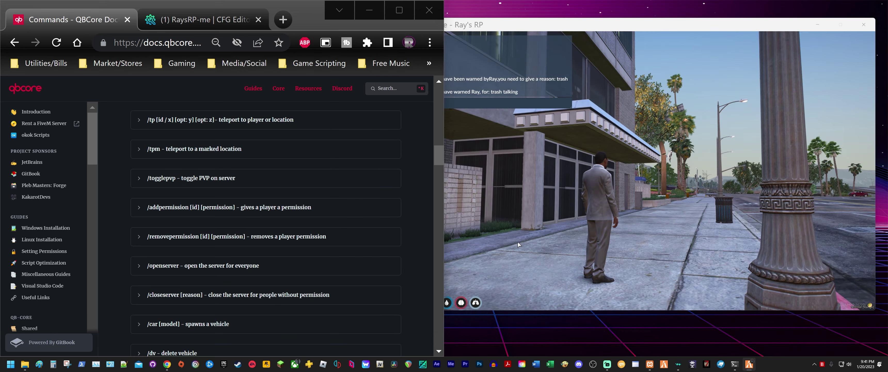
{"action": "scroll", "coordinate": [305, 221], "scroll_direction": "down", "scroll_amount": 2}
{"action": "scroll", "coordinate": [305, 219], "scroll_direction": "down", "scroll_amount": 4}
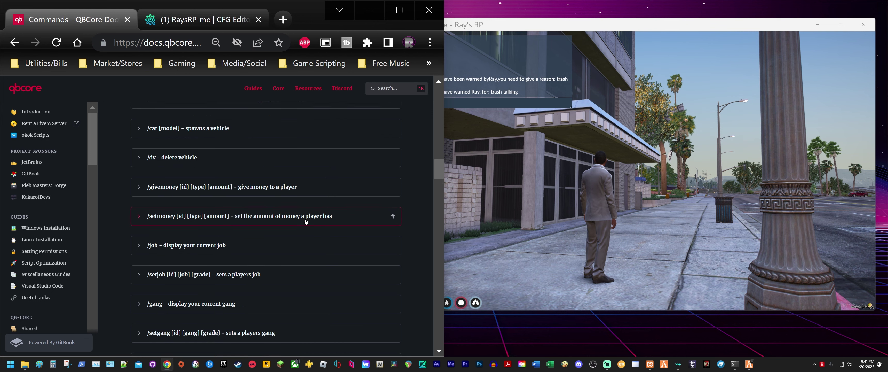
{"action": "scroll", "coordinate": [319, 228], "scroll_direction": "up", "scroll_amount": 2}
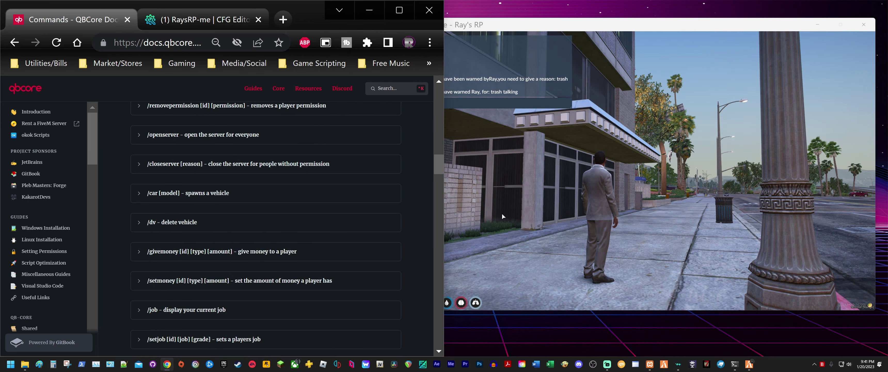
- Switch back to the FiveM game and give player ID 1 cash with the chat command "/givemoney 1 cash 100000"
{"action": "left_click", "coordinate": [486, 211]}
{"action": "key", "text": "t"}
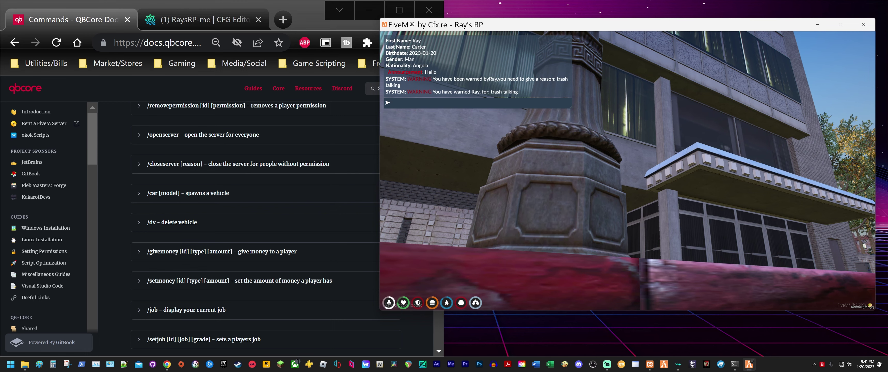
{"action": "key", "text": "Escape"}
{"action": "key", "text": "t"}
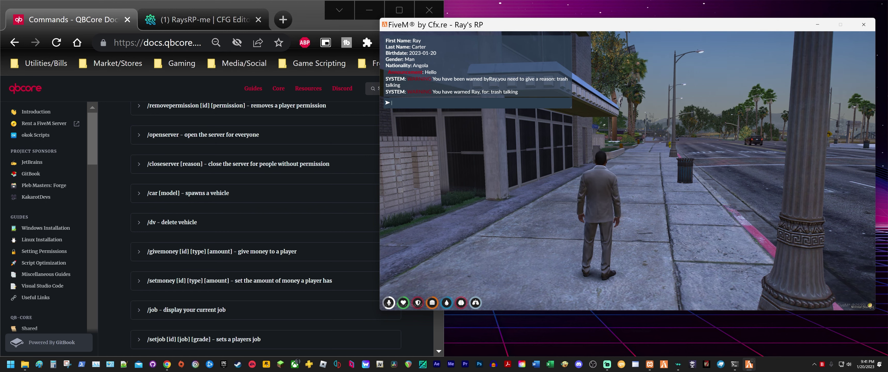
{"action": "type", "text": "dwww"}
{"action": "key", "text": "BackSpace"}
{"action": "key", "text": "BackSpace"}
{"action": "key", "text": "BackSpace"}
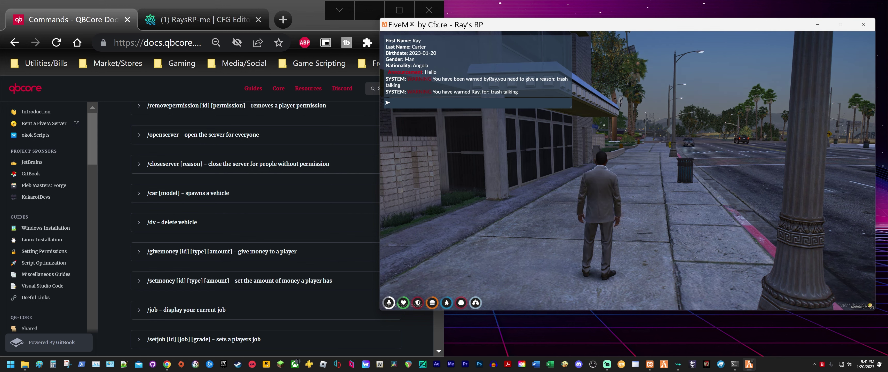
{"action": "type", "text": "/give"}
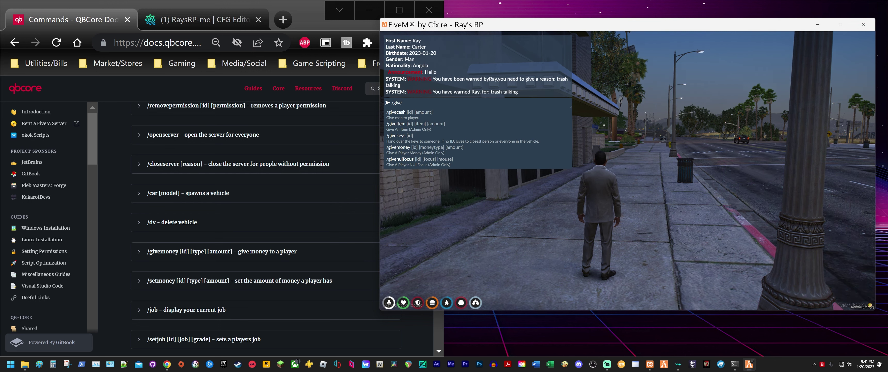
{"action": "type", "text": "mon"}
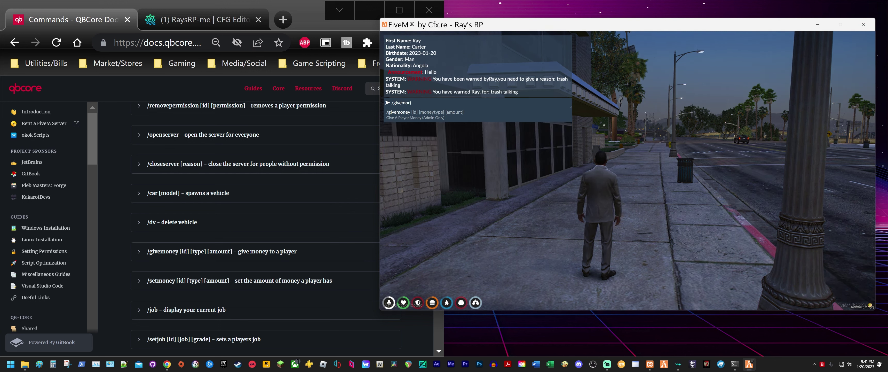
{"action": "type", "text": "ey "}
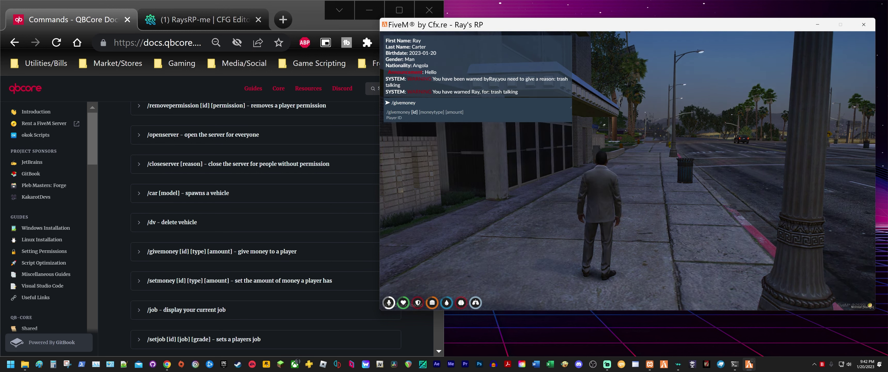
{"action": "type", "text": "1"}
{"action": "type", "text": "cash "}
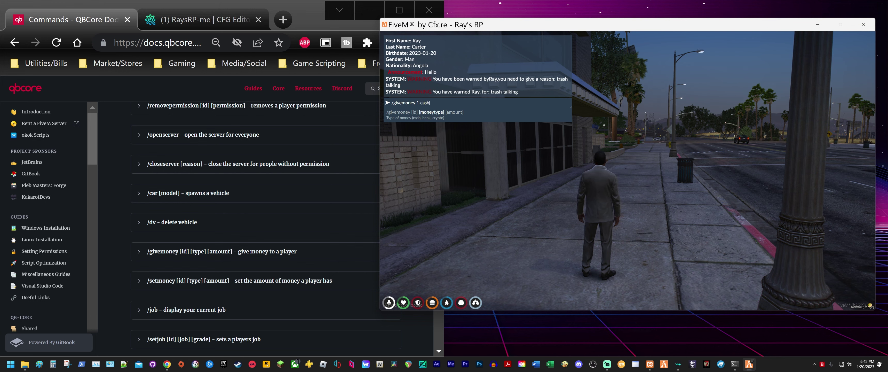
{"action": "type", "text": "10"}
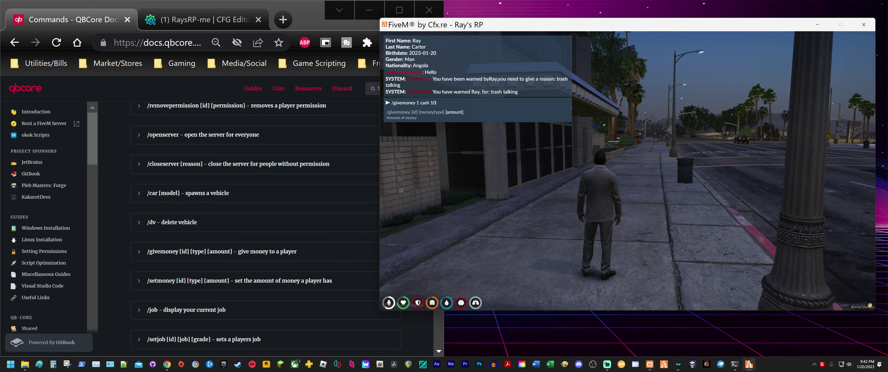
{"action": "type", "text": "0000"}
{"action": "key", "text": "Return"}
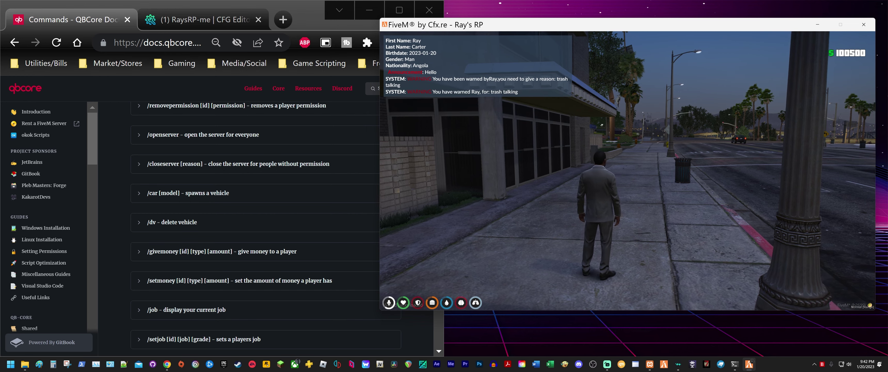
- Check the player inventory, close it, and walk the character forward along the sidewalk
{"action": "key", "text": "s"}
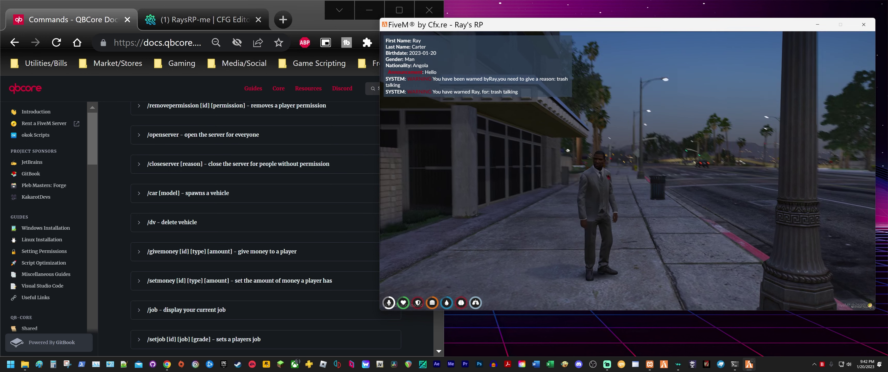
{"action": "key", "text": "Tab"}
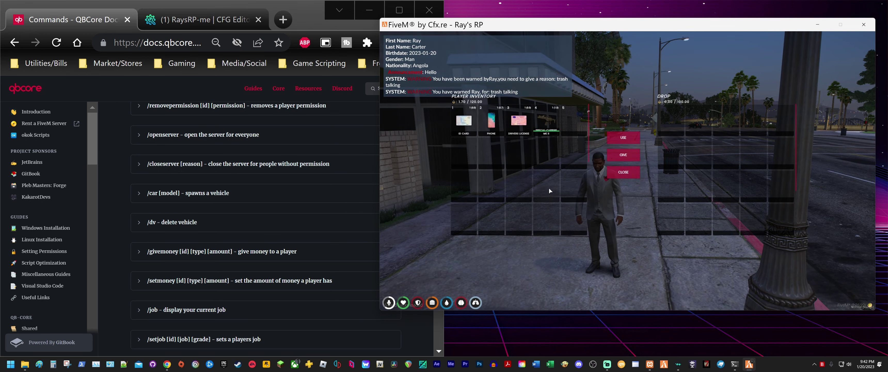
{"action": "key", "text": "Tab"}
{"action": "key", "text": "w"}
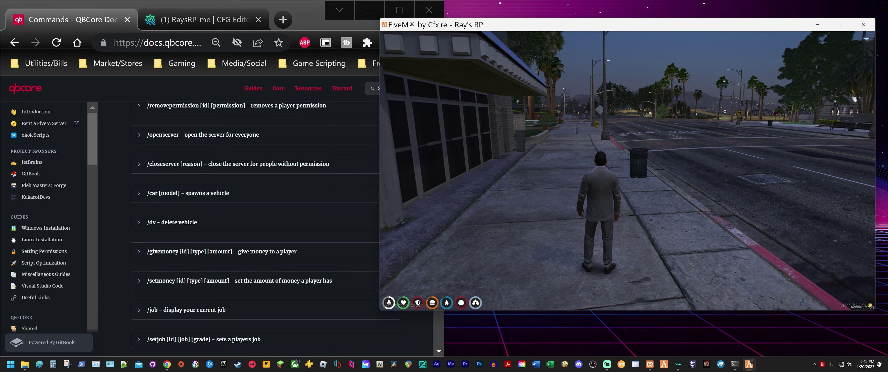
- Recall the last givemoney chat command, change its money type to bank, and run "/givemoney 1 bank 100000"
{"action": "key", "text": "t"}
{"action": "key", "text": "Up"}
{"action": "key", "text": "Left"}
{"action": "key", "text": "Left"}
{"action": "key", "text": "Left"}
{"action": "key", "text": "Left"}
{"action": "key", "text": "Left"}
{"action": "key", "text": "Left"}
{"action": "key", "text": "Left"}
{"action": "key", "text": "Left"}
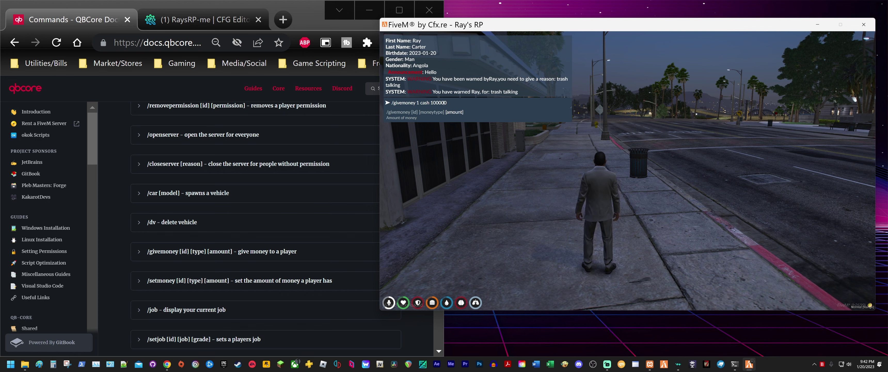
{"action": "key", "text": "Left"}
{"action": "key", "text": "Left"}
{"action": "key", "text": "Left"}
{"action": "key", "text": "Left"}
{"action": "key", "text": "Left"}
{"action": "key", "text": "Left"}
{"action": "key", "text": "BackSpace"}
{"action": "key", "text": "BackSpace"}
{"action": "key", "text": "BackSpace"}
{"action": "key", "text": "BackSpace"}
{"action": "key", "text": "BackSpace"}
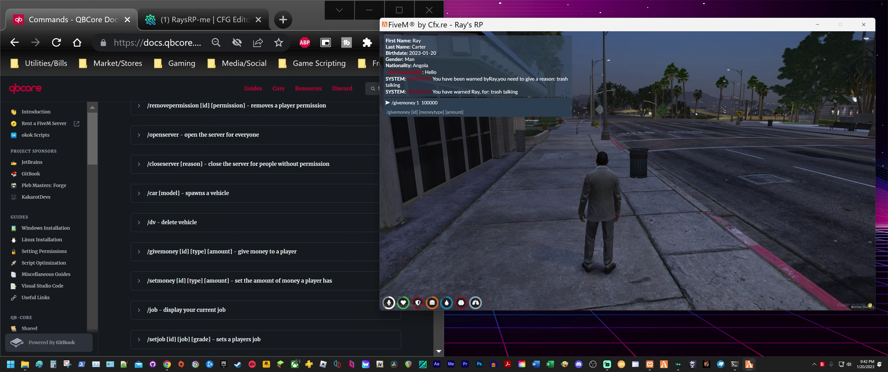
{"action": "type", "text": "bank"}
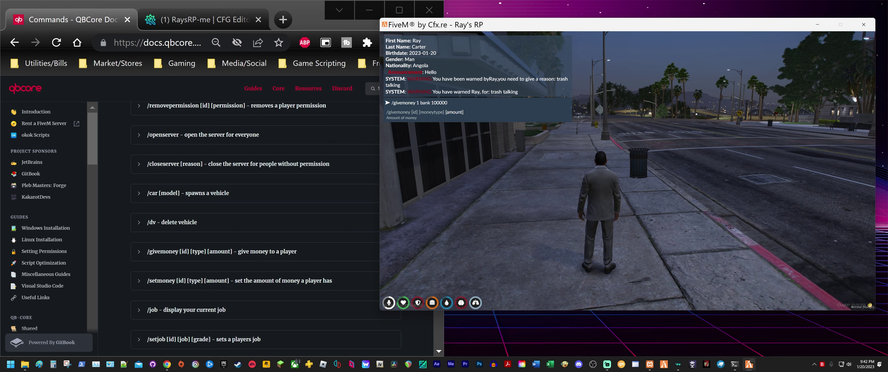
{"action": "key", "text": "Return"}
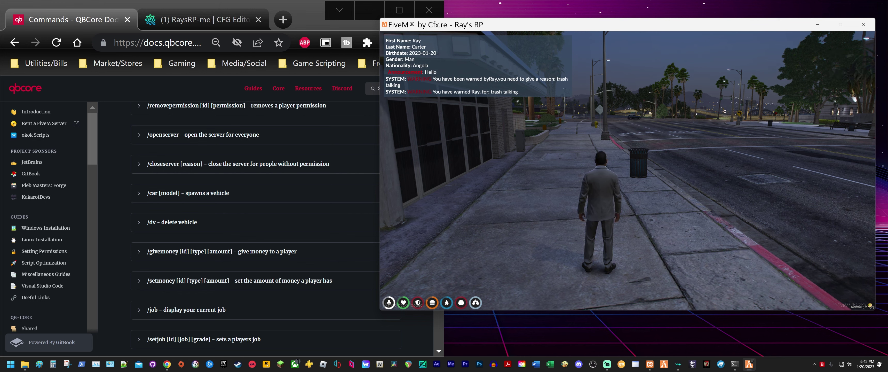
{"action": "key", "text": "w"}
{"action": "key", "text": "d"}
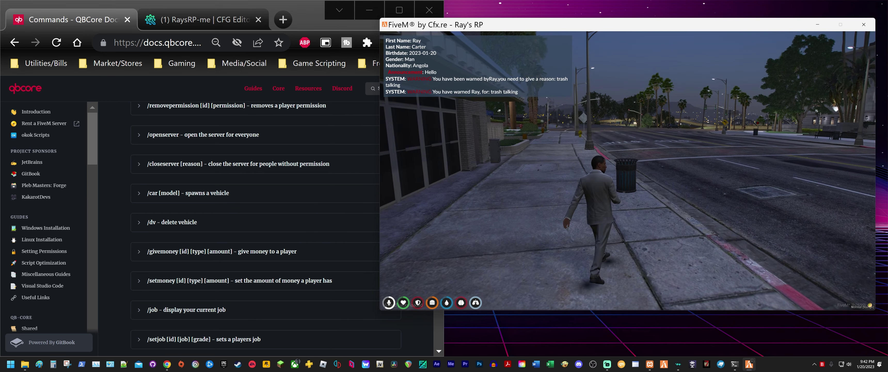
{"action": "key", "text": "s"}
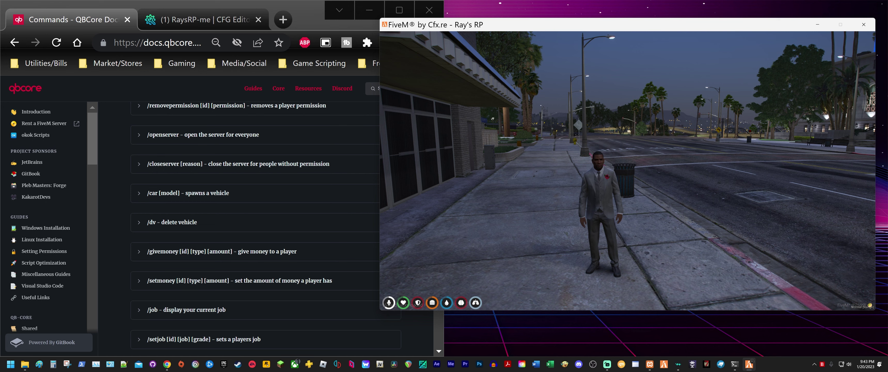
- Set the cash of player ID 1 with the chat command "/setmoney 1 cash 100000"
{"action": "key", "text": "t"}
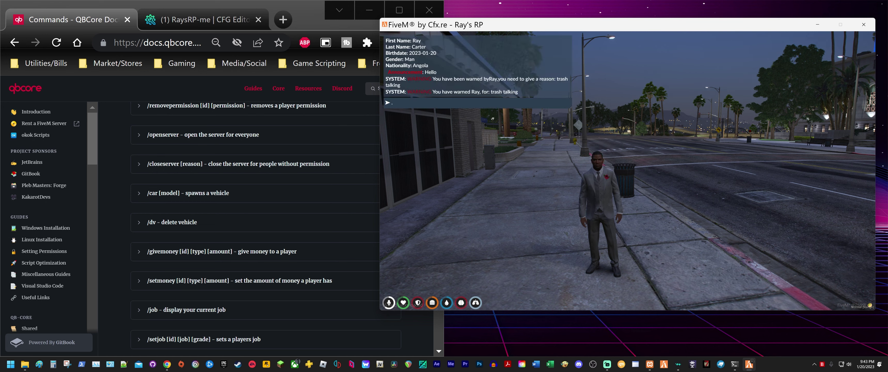
{"action": "type", "text": "/see"}
{"action": "key", "text": "BackSpace"}
{"action": "type", "text": "t"}
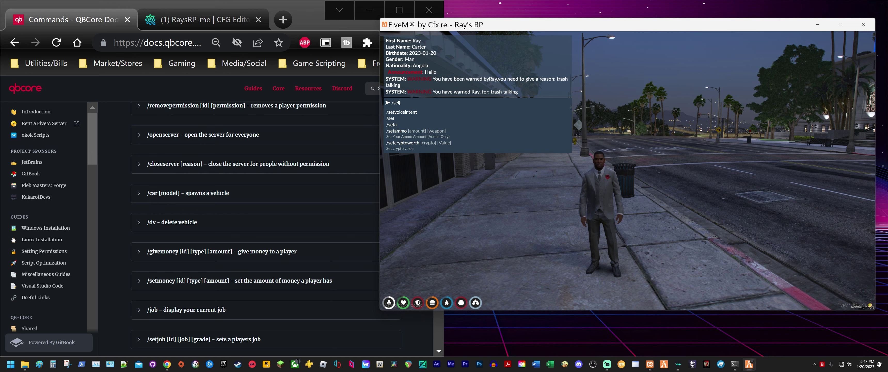
{"action": "type", "text": "ma"}
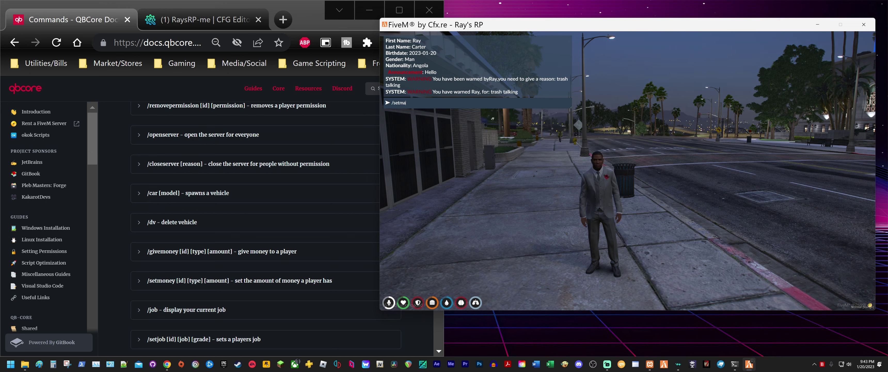
{"action": "key", "text": "BackSpace"}
{"action": "type", "text": "oney"}
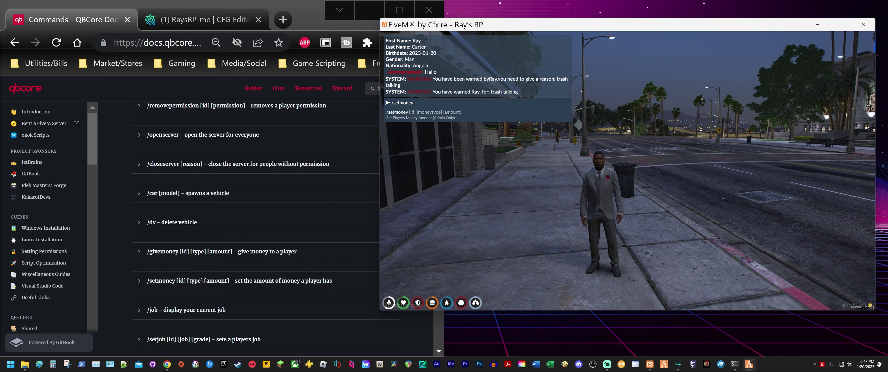
{"action": "type", "text": " a"}
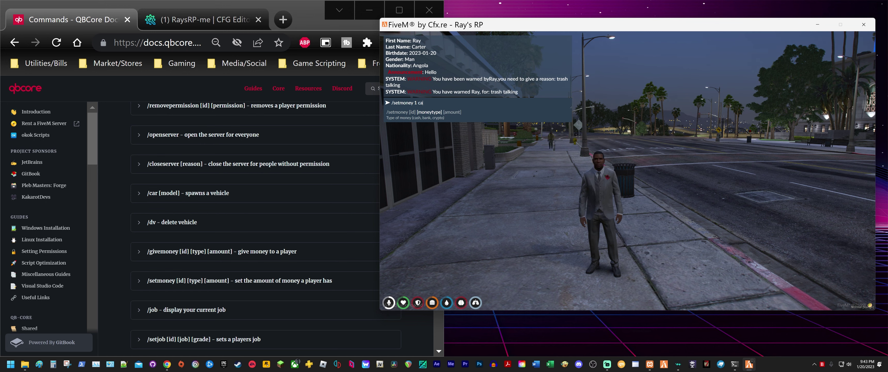
{"action": "type", "text": " cash "}
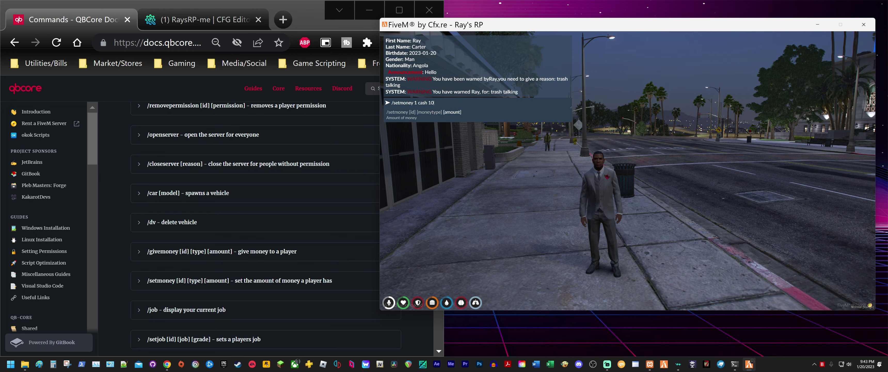
{"action": "type", "text": "100000"}
{"action": "key", "text": "Return"}
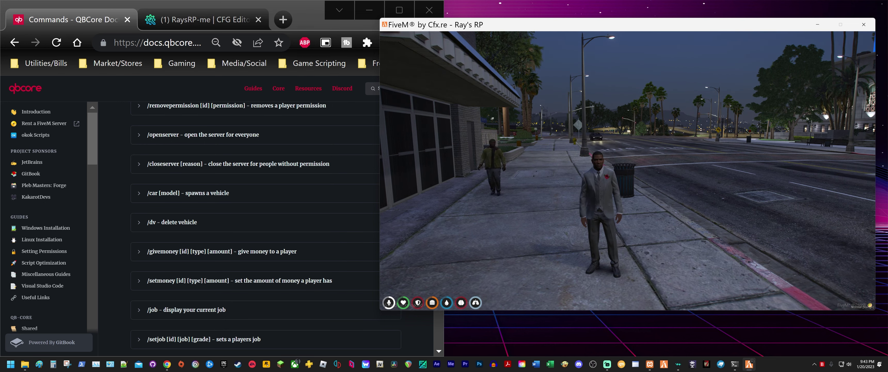
{"action": "key", "text": "w"}
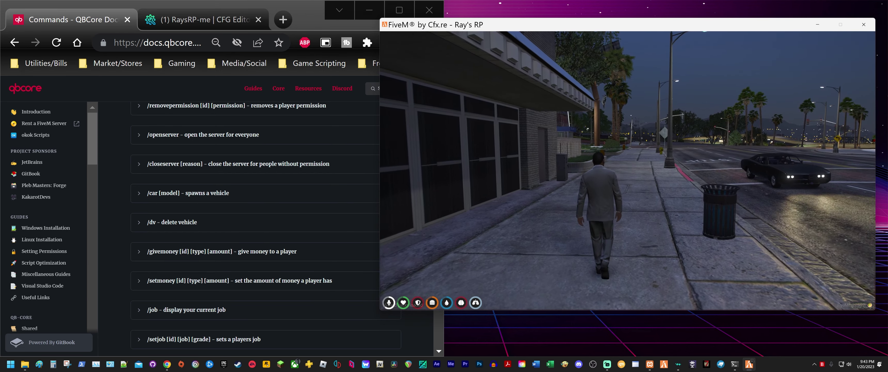
{"action": "key", "text": "d"}
{"action": "key", "text": "s"}
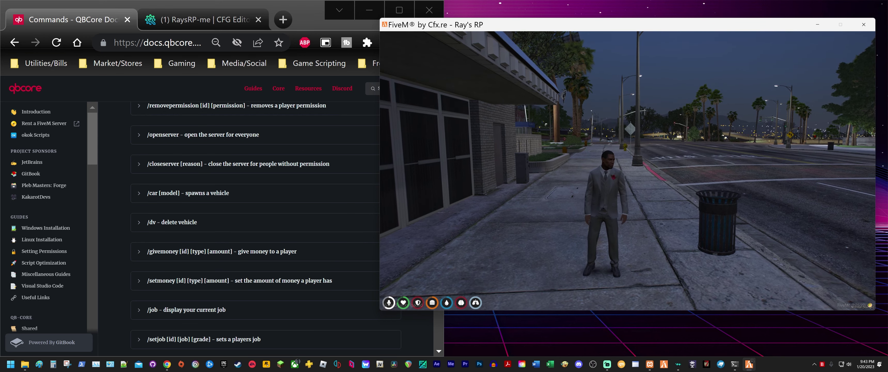
{"action": "key", "text": "s"}
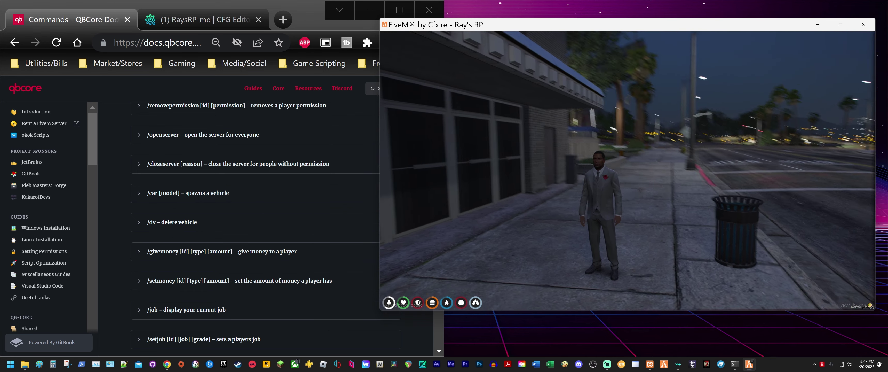
- Display the player's current job with the chat command "/job"
{"action": "type", "text": "t"}
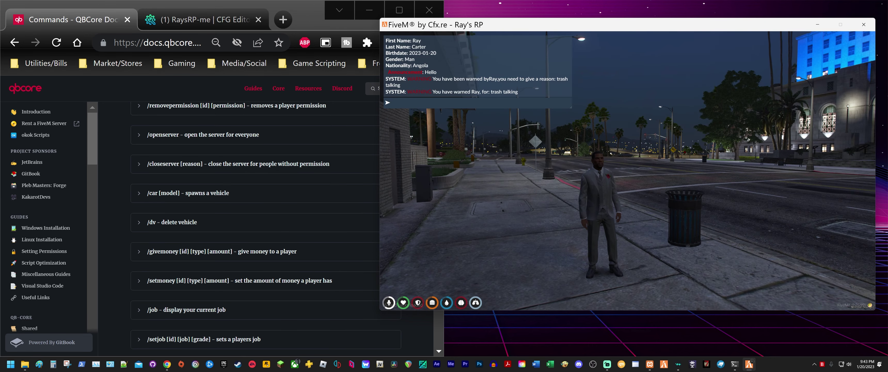
{"action": "type", "text": "/"}
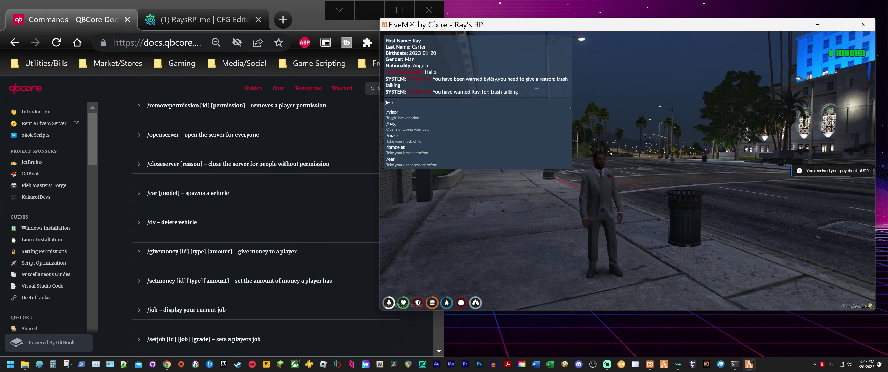
{"action": "type", "text": "job"}
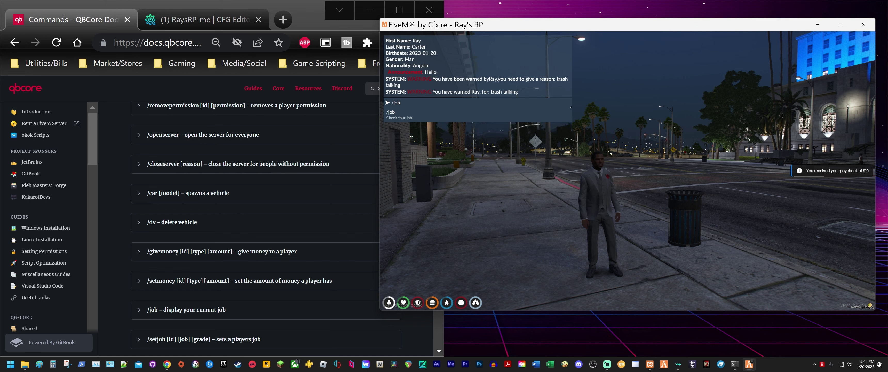
{"action": "key", "text": "Return"}
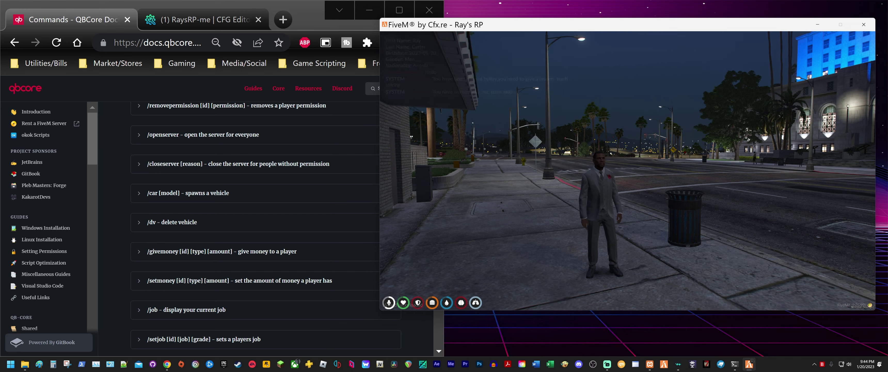
- Consult the job commands in the QBCore docs, return to the game, and use "/setjob" to make player ID 1 police at Chief grade
{"action": "key", "text": "alt+Tab"}
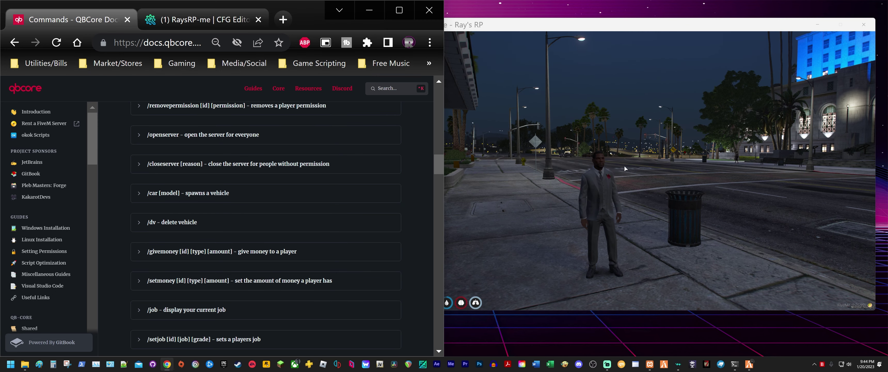
{"action": "scroll", "coordinate": [333, 190], "scroll_direction": "down", "scroll_amount": 2}
{"action": "left_click", "coordinate": [723, 155]}
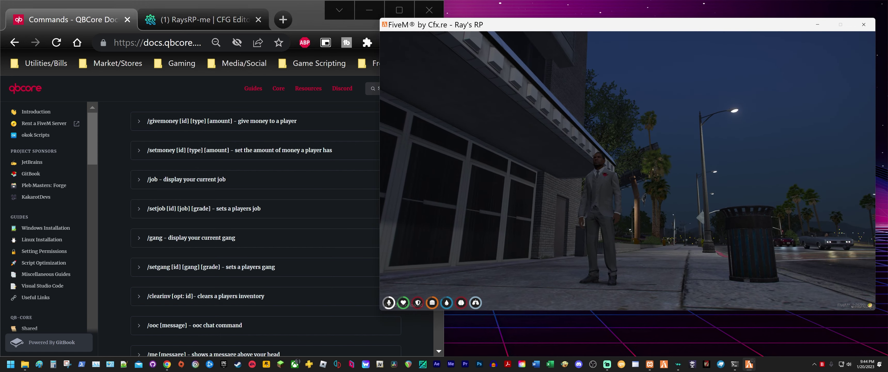
{"action": "type", "text": "t"}
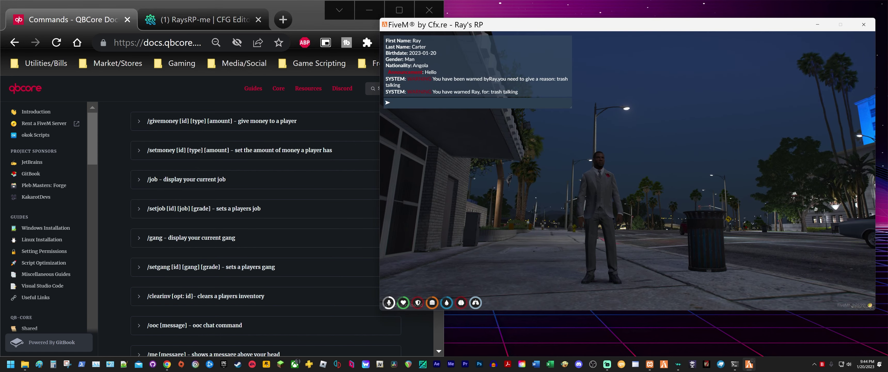
{"action": "type", "text": "/"}
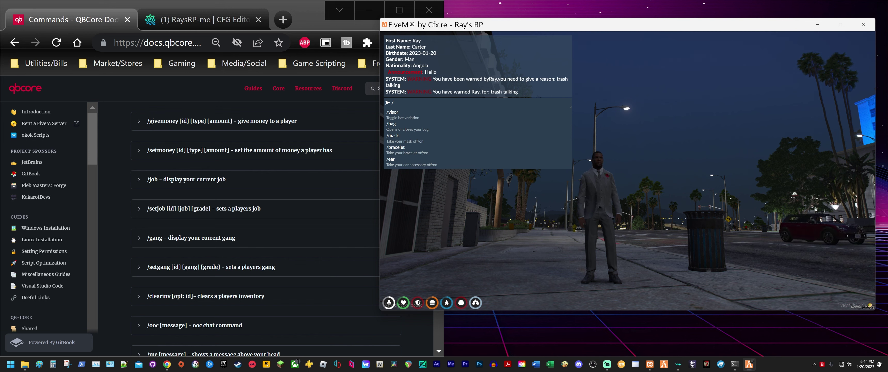
{"action": "type", "text": "setjob"}
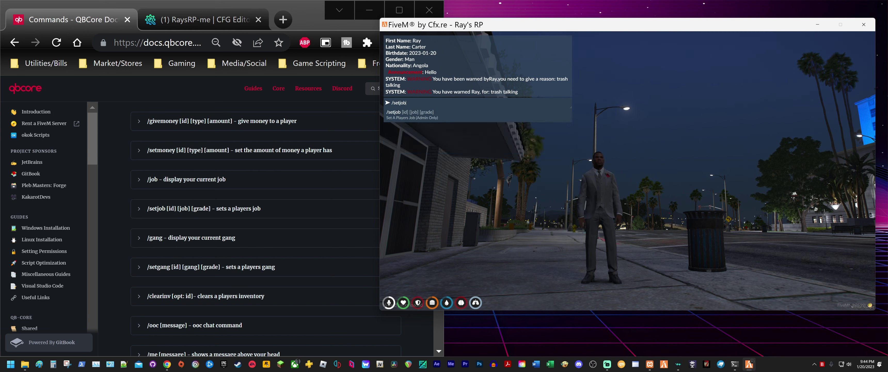
{"action": "type", "text": " po"}
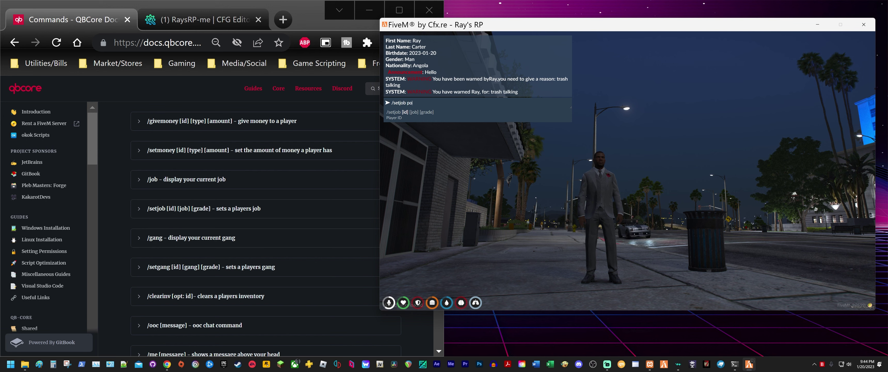
{"action": "type", "text": "lice"}
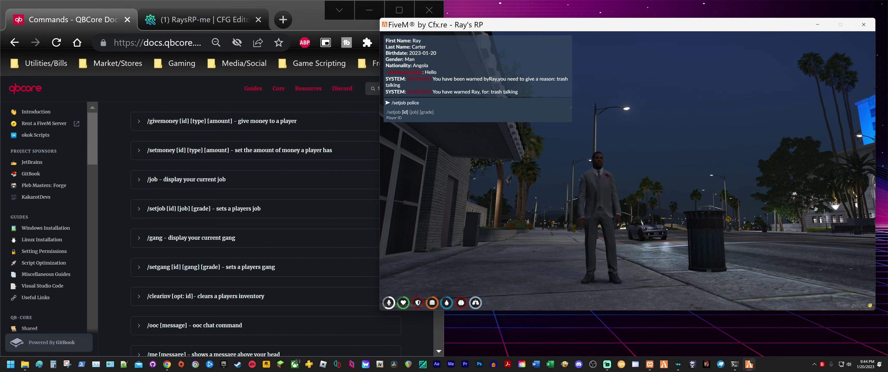
{"action": "key", "text": "BackSpace"}
{"action": "key", "text": "BackSpace"}
{"action": "key", "text": "BackSpace"}
{"action": "key", "text": "BackSpace"}
{"action": "key", "text": "BackSpace"}
{"action": "key", "text": "BackSpace"}
{"action": "type", "text": "1"}
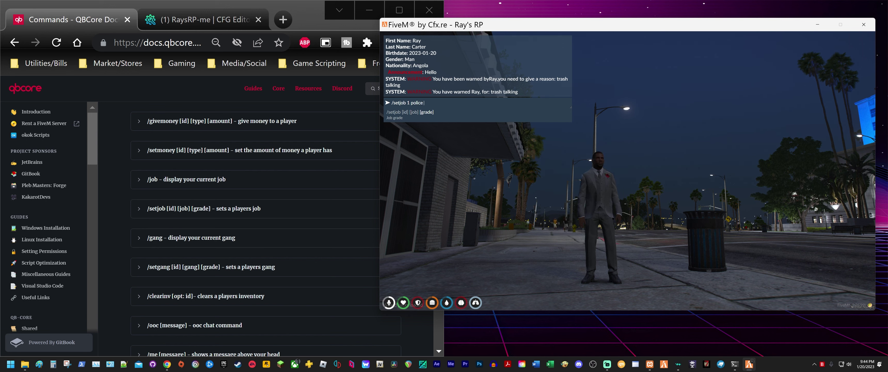
{"action": "key", "text": "Return"}
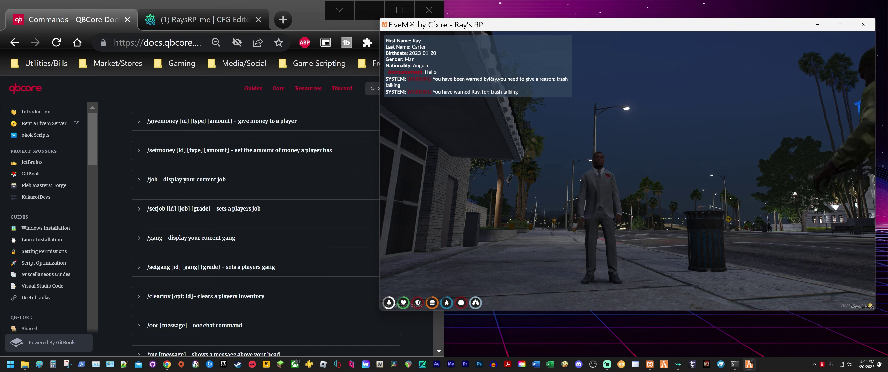
- Check the newly assigned police job with the chat command "/job"
{"action": "type", "text": "t"}
{"action": "type", "text": "/"}
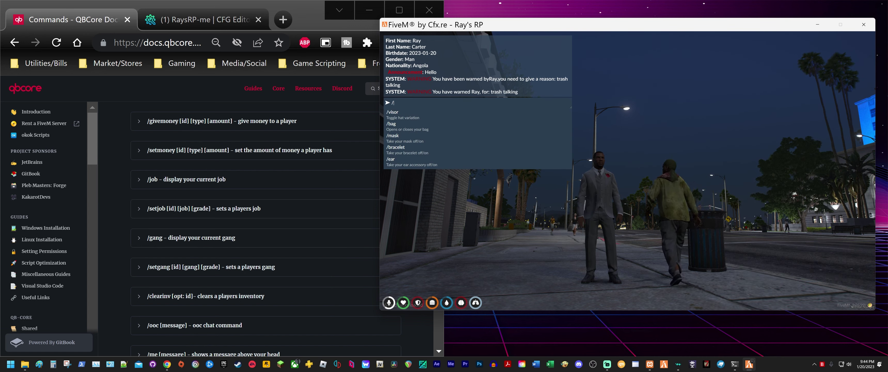
{"action": "key", "text": "BackSpace"}
{"action": "key", "text": "Escape"}
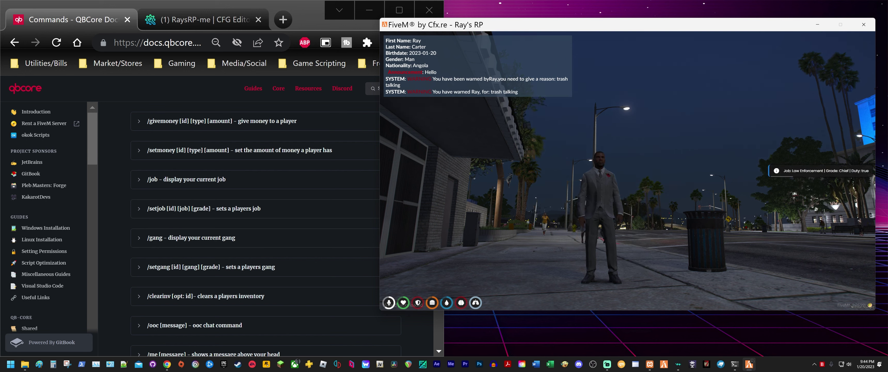
- Display the player's current gang with the chat command "/gang"
{"action": "key", "text": "t"}
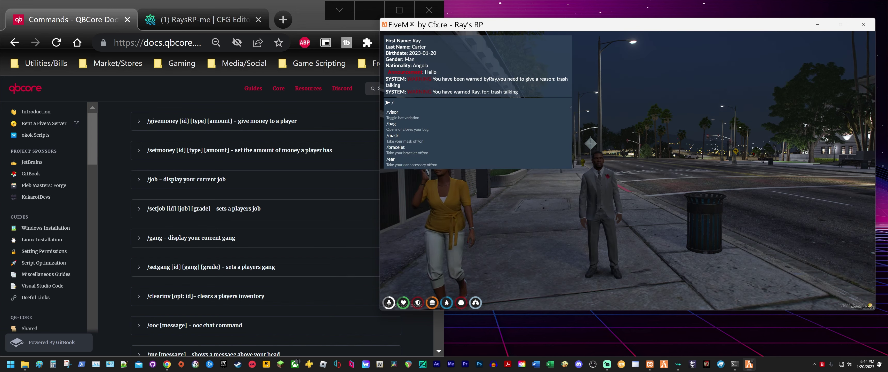
{"action": "type", "text": "/gang"}
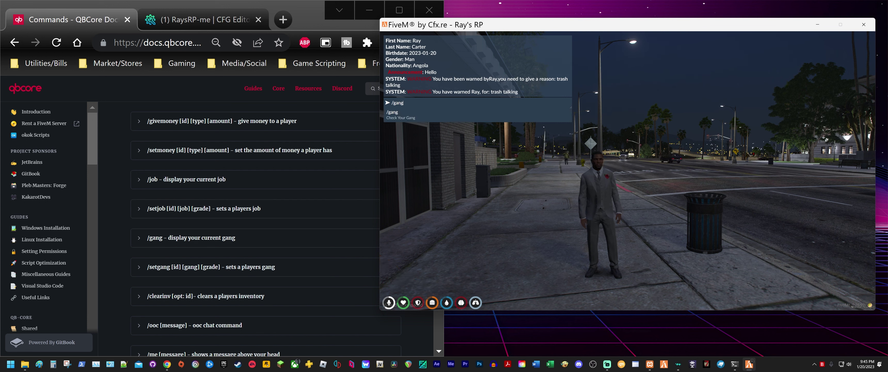
{"action": "key", "text": "Return"}
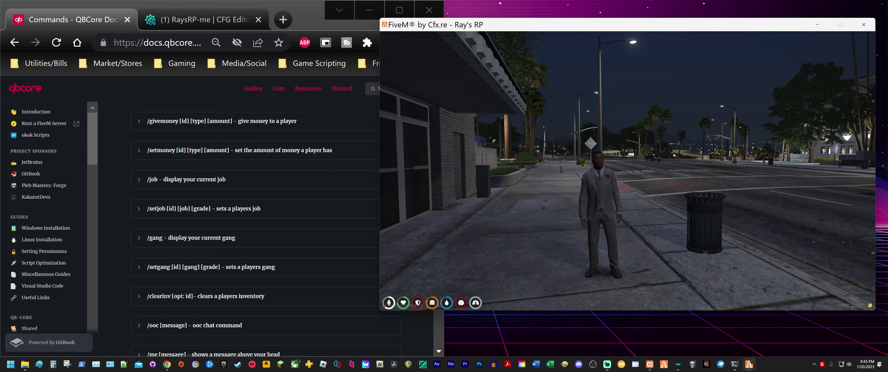
- Look up the remaining general commands in the QBCore docs, return to the game, and send "/me Shrugs shoulders" in chat
{"action": "left_click", "coordinate": [378, 196]}
{"action": "scroll", "coordinate": [378, 196], "scroll_direction": "down", "scroll_amount": 3}
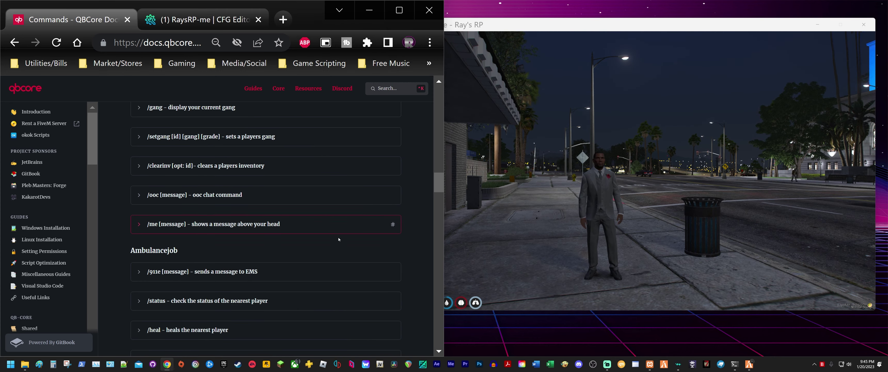
{"action": "left_click", "coordinate": [533, 221]}
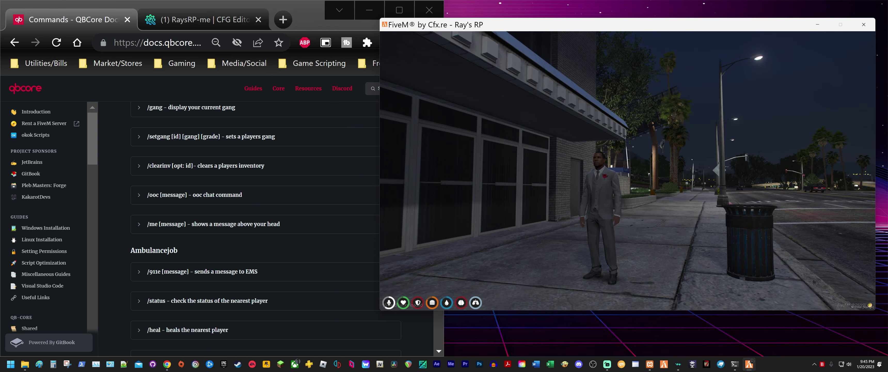
{"action": "type", "text": "t/me"}
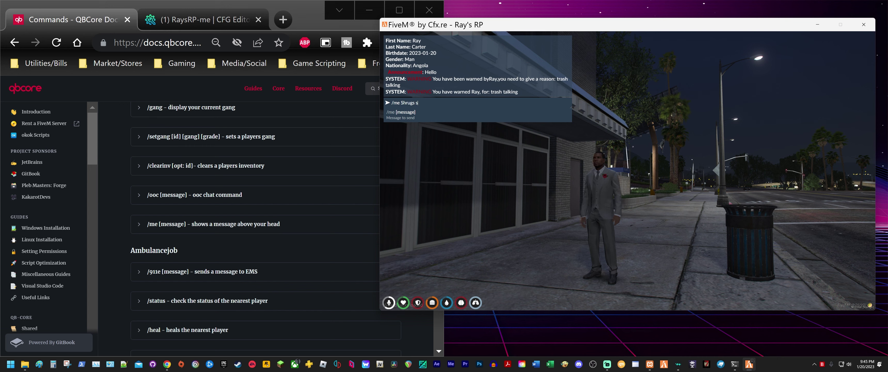
{"action": "type", "text": "Shrugs shoulders"}
{"action": "key", "text": "Return"}
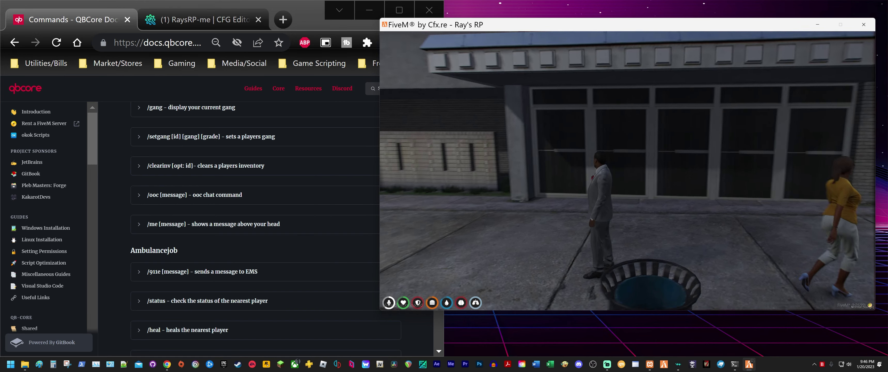
{"action": "key", "text": "w"}
{"action": "key", "text": "w"}
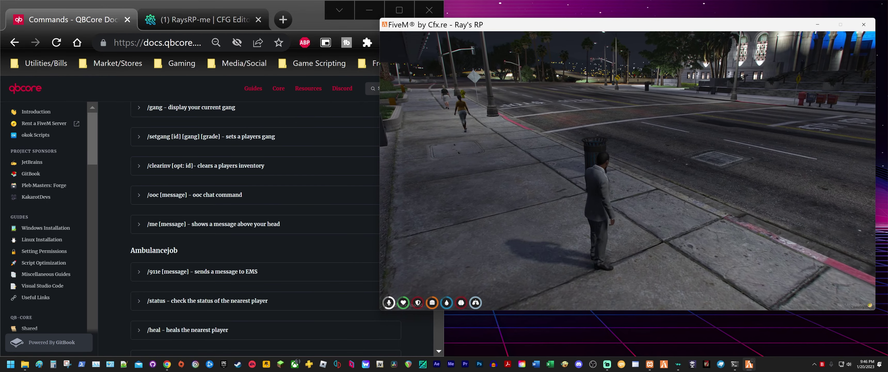
- Find the Ambulancejob commands in the docs and try to assign player ID 1 that job with "/setjob 1 abulance 4"
{"action": "scroll", "coordinate": [255, 221], "scroll_direction": "down", "scroll_amount": 4}
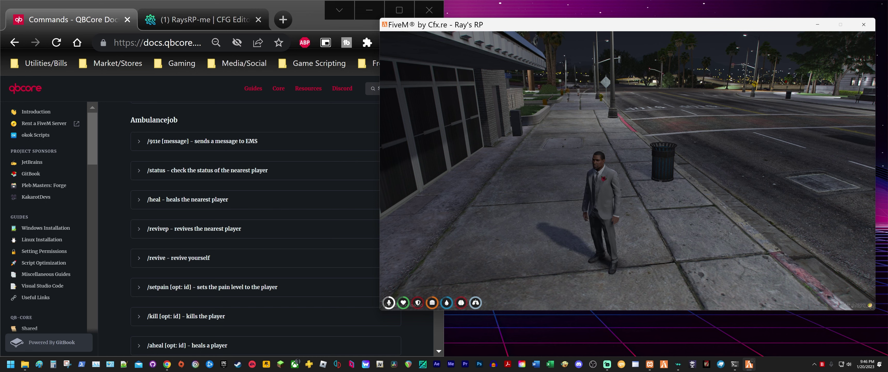
{"action": "key", "text": "t"}
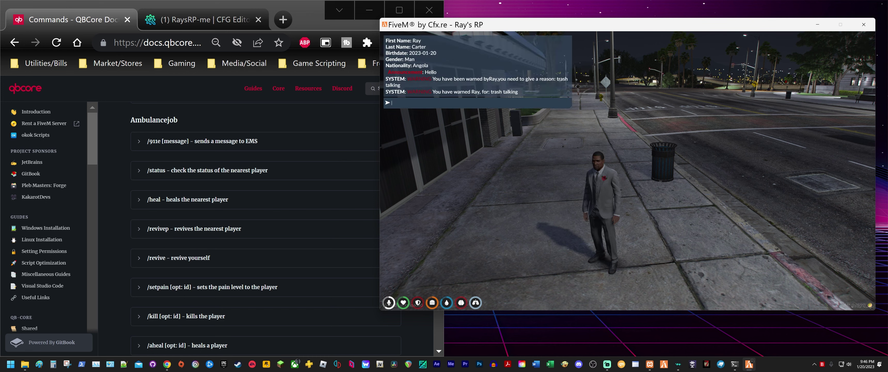
{"action": "key", "text": "Up"}
{"action": "key", "text": "Up"}
{"action": "key", "text": "Up"}
{"action": "key", "text": "Up"}
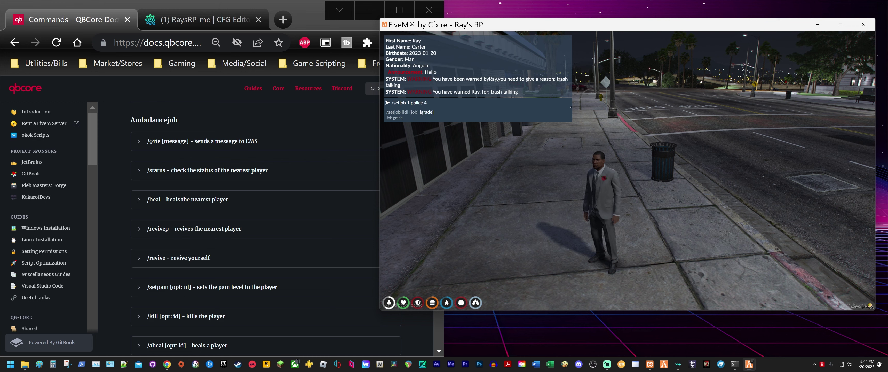
{"action": "key", "text": "BackSpace"}
{"action": "key", "text": "BackSpace"}
{"action": "key", "text": "BackSpace"}
{"action": "key", "text": "BackSpace"}
{"action": "key", "text": "BackSpace"}
{"action": "key", "text": "BackSpace"}
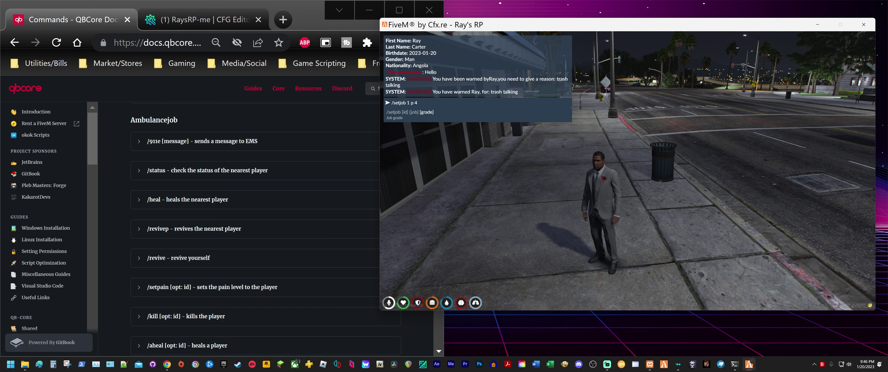
{"action": "type", "text": "abula"}
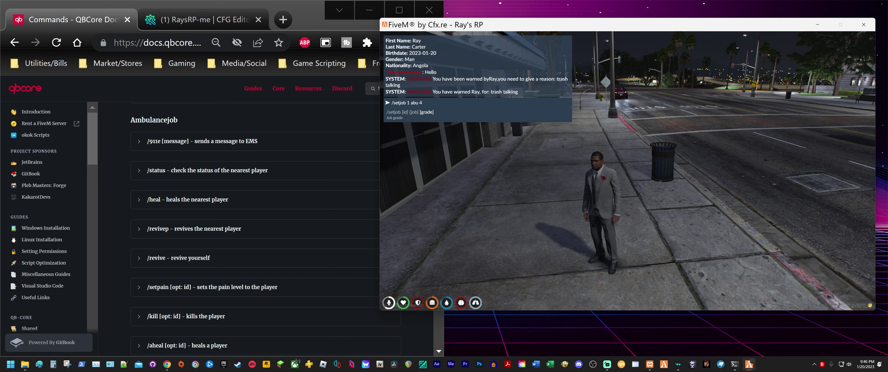
{"action": "type", "text": "nce"}
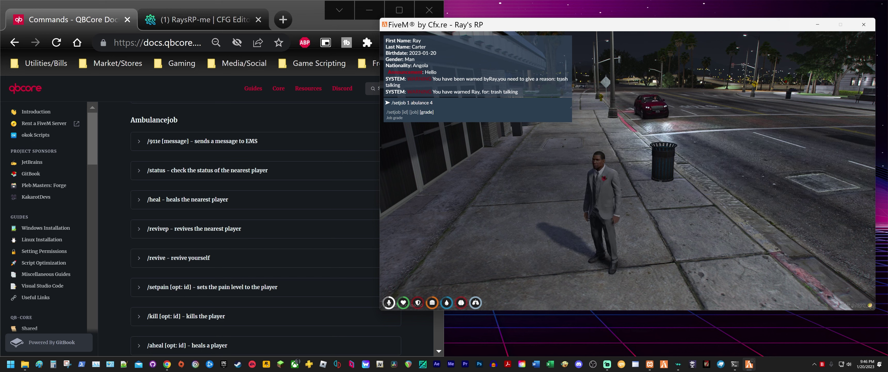
{"action": "key", "text": "Return"}
- Check which job the player currently holds by running "/job" in chat
{"action": "key", "text": "t"}
{"action": "key", "text": "Up"}
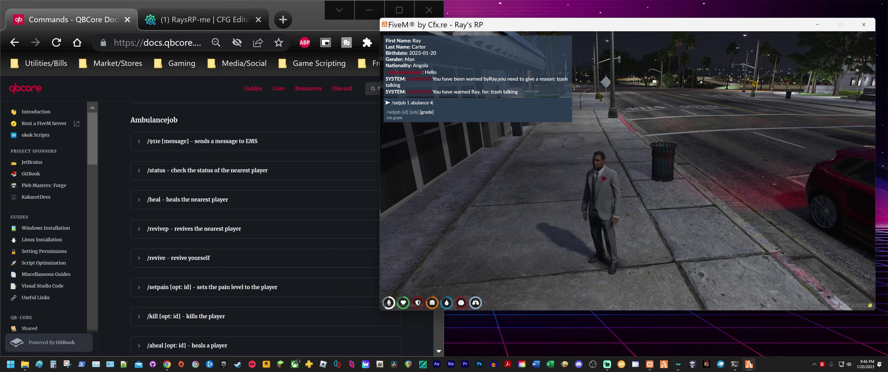
{"action": "key", "text": "Left"}
{"action": "key", "text": "Left"}
{"action": "type", "text": "nce"}
{"action": "key", "text": "Up"}
{"action": "key", "text": "Up"}
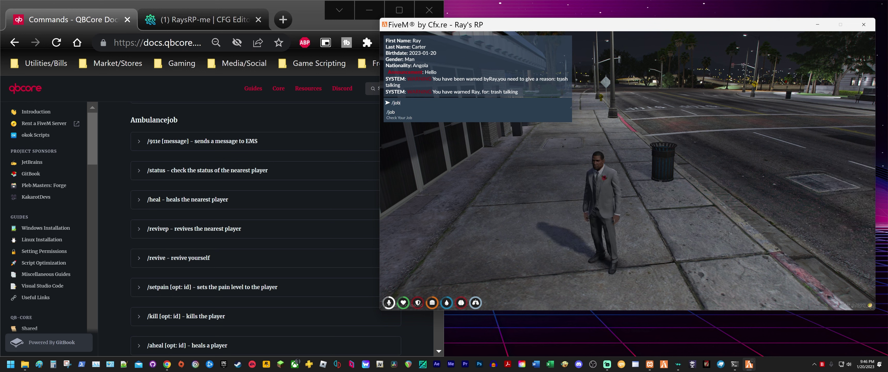
{"action": "key", "text": "Return"}
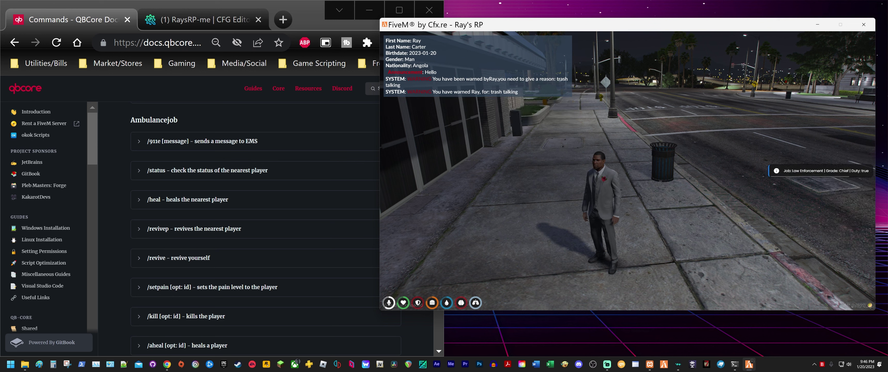
- Assign player ID 1 the ambulance job at grade 4 with the corrected chat command "/setjob 1 ambulance 4"
{"action": "key", "text": "t"}
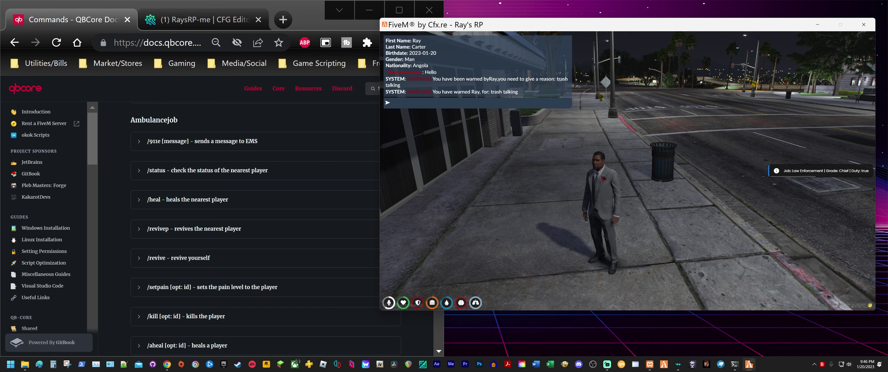
{"action": "key", "text": "Up"}
{"action": "key", "text": "Up"}
{"action": "key", "text": "Up"}
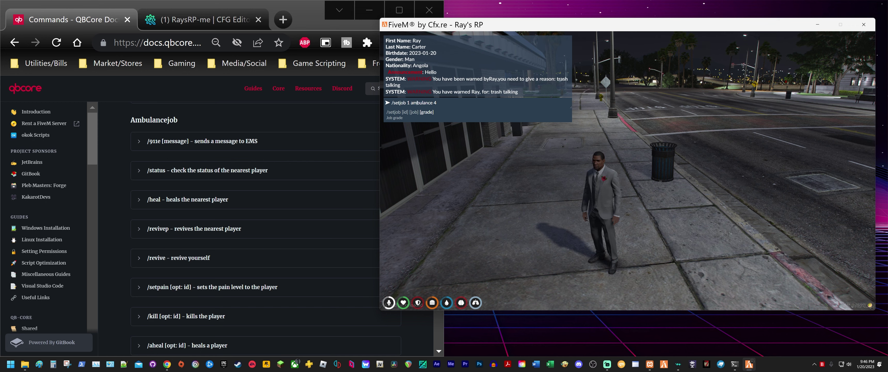
{"action": "key", "text": "Return"}
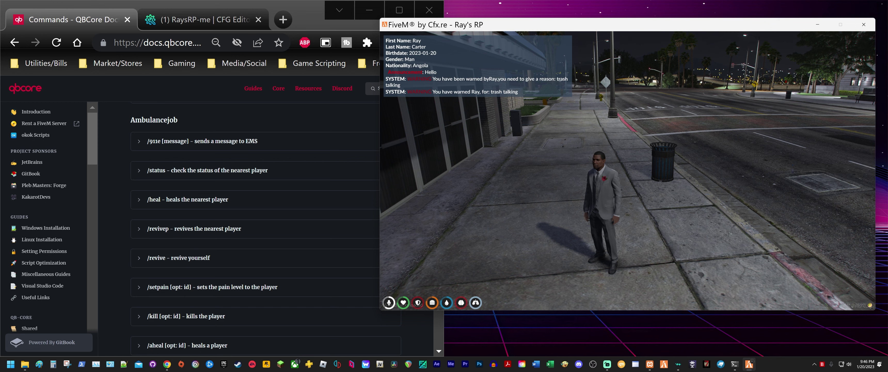
- Send an EMS report from the chat with "/911e Hlp me pls"
{"action": "type", "text": "t"}
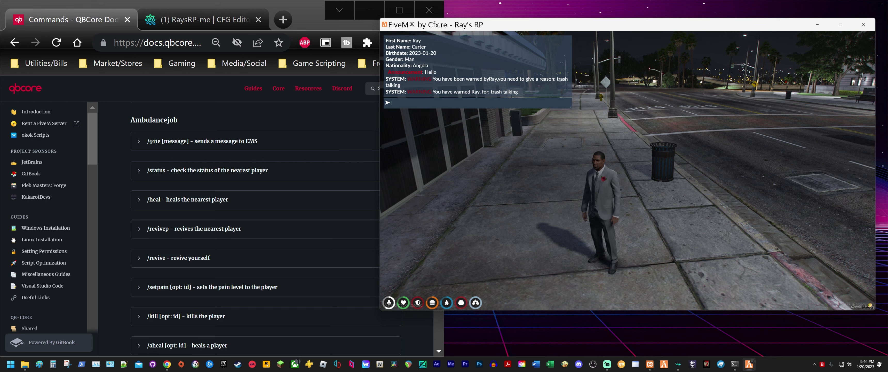
{"action": "type", "text": "/"}
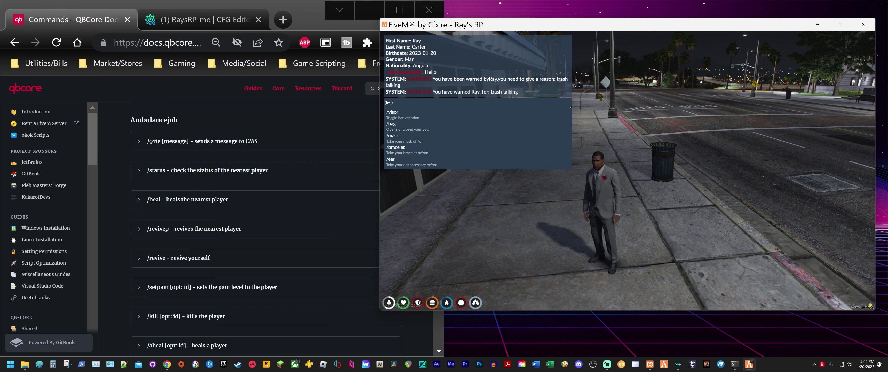
{"action": "type", "text": "9"}
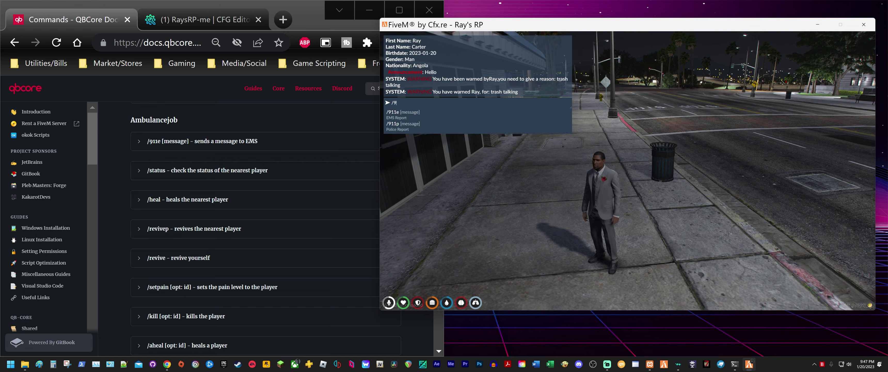
{"action": "type", "text": "11e"}
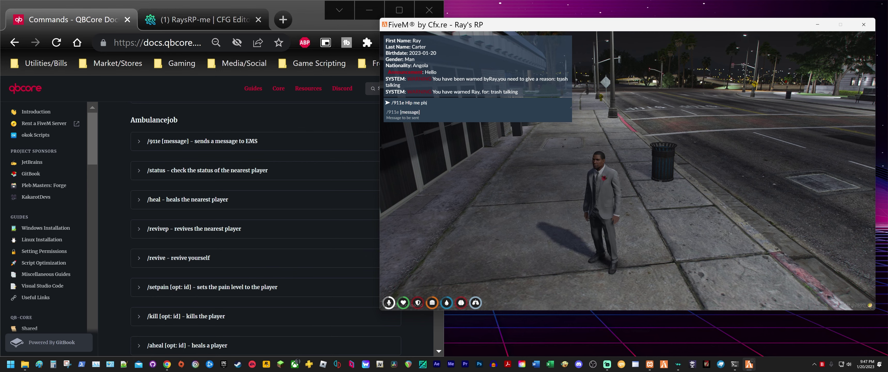
{"action": "type", "text": "Hlp me plss"}
{"action": "key", "text": "Return"}
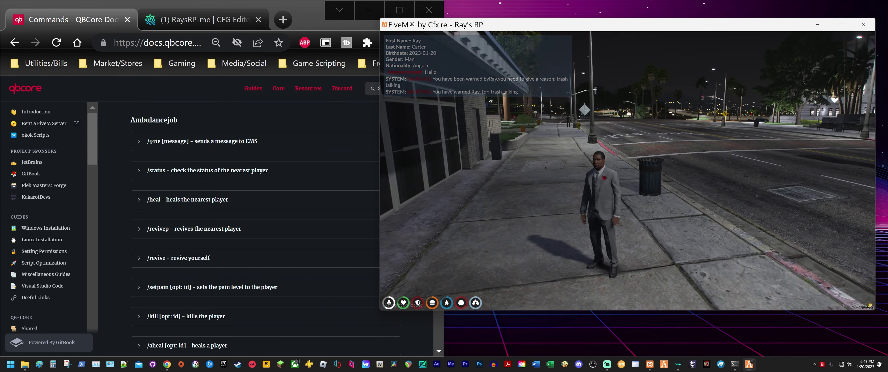
- Check the status of the nearest player with the chat command "/status"
{"action": "key", "text": "t"}
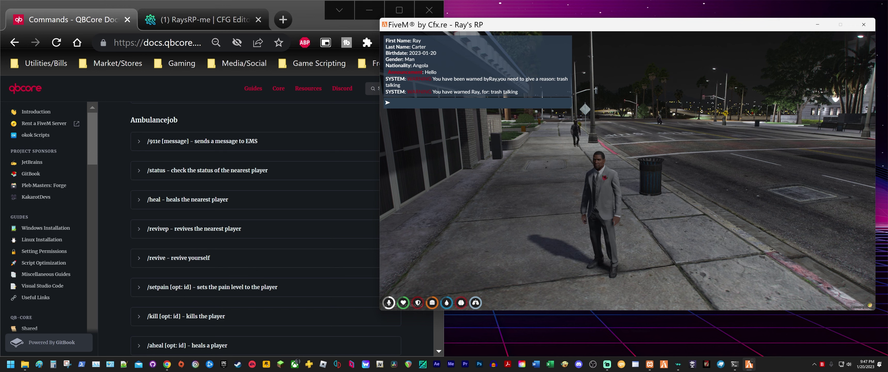
{"action": "type", "text": "/s"}
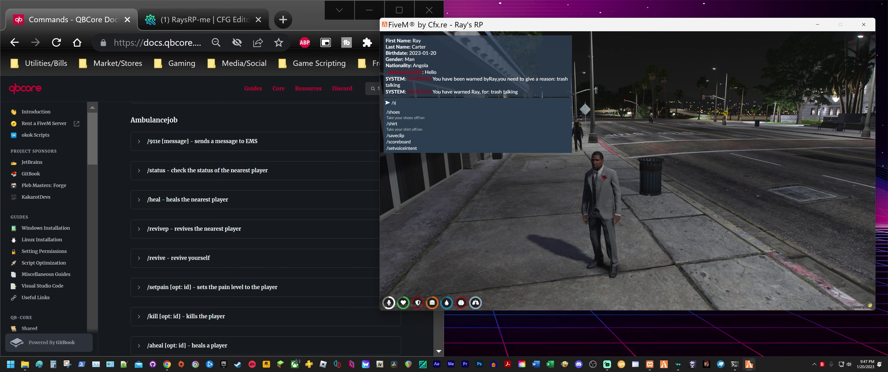
{"action": "type", "text": "tatus"}
{"action": "key", "text": "Return"}
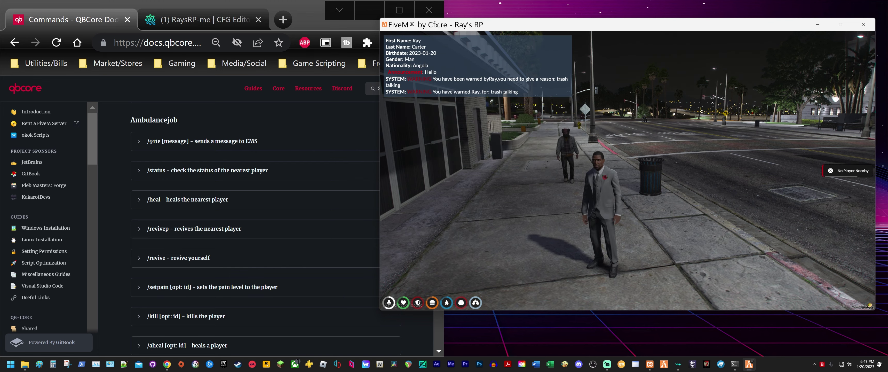
{"action": "key", "text": "w"}
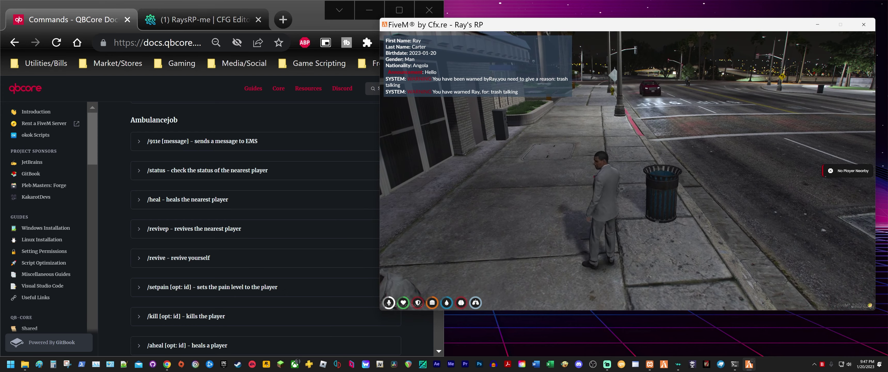
- Try to heal the nearest player with "/heal", and briefly view the player's inventory
{"action": "type", "text": "t"}
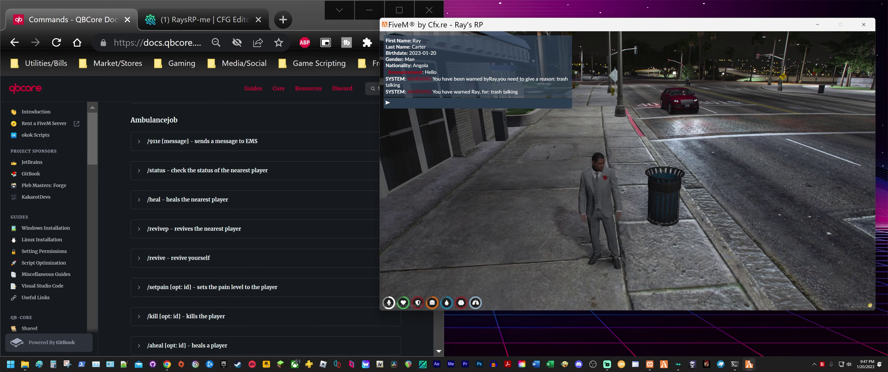
{"action": "type", "text": "/heal"}
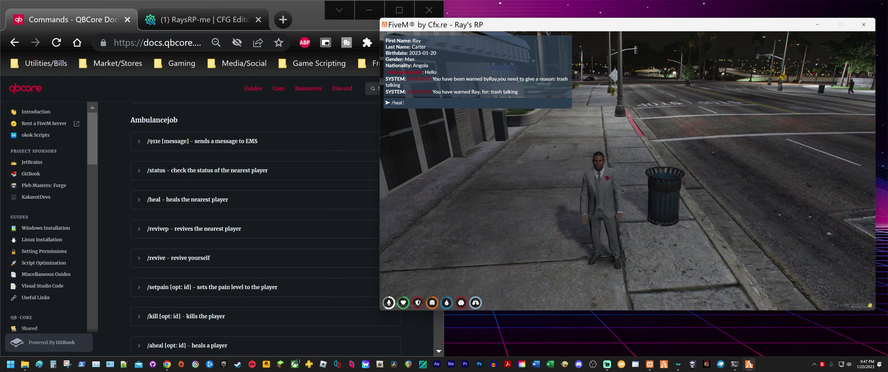
{"action": "key", "text": "Return"}
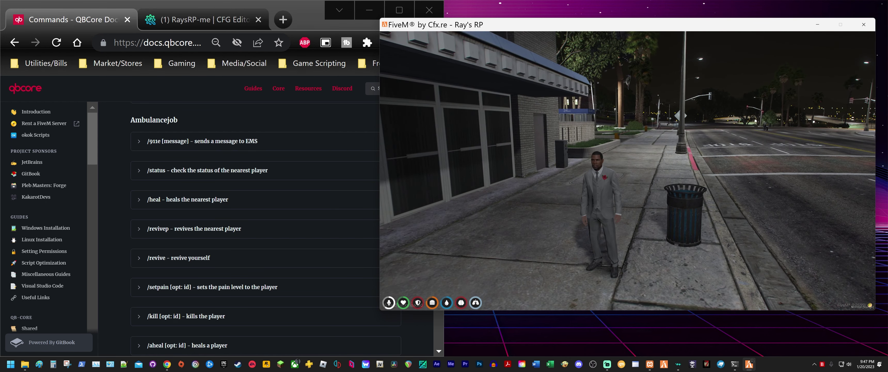
{"action": "key", "text": "Tab"}
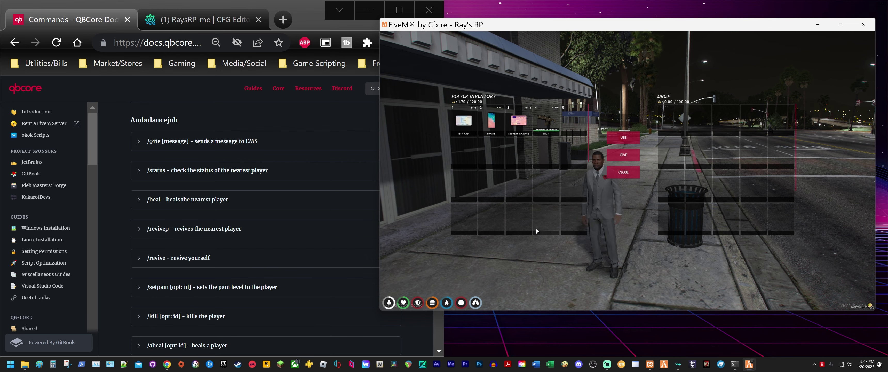
{"action": "key", "text": "Escape"}
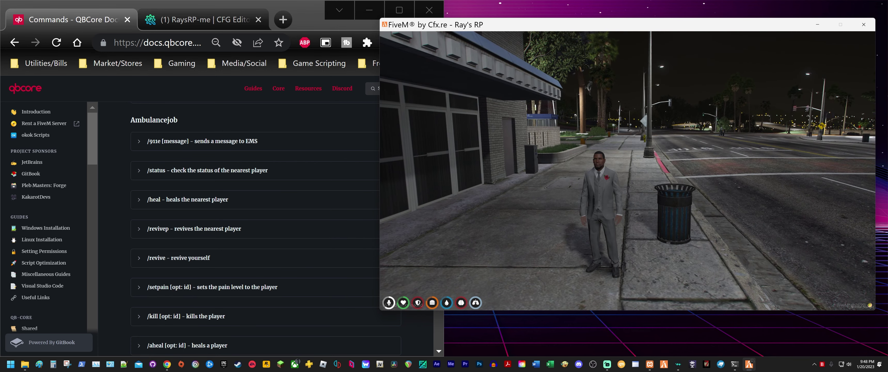
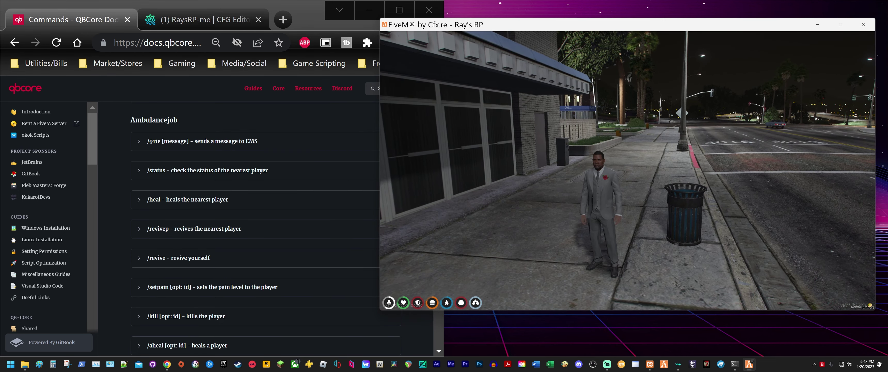
- Consult the Police commands in the QBCore docs and return to the game
{"action": "key", "text": "alt+Tab"}
{"action": "scroll", "coordinate": [345, 224], "scroll_direction": "down", "scroll_amount": 3}
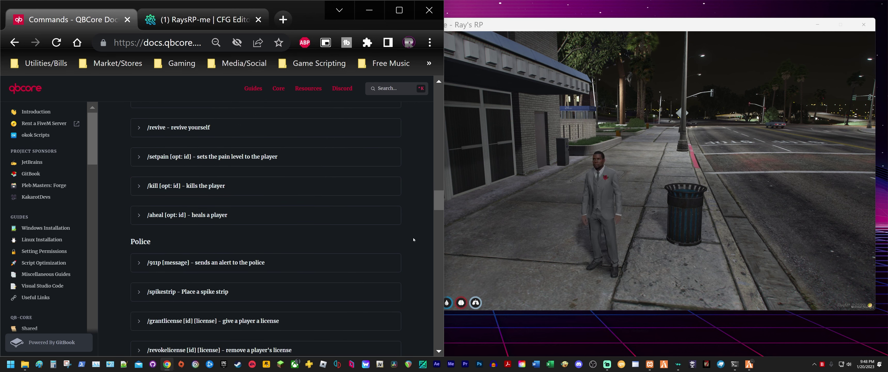
{"action": "scroll", "coordinate": [412, 237], "scroll_direction": "down", "scroll_amount": 4}
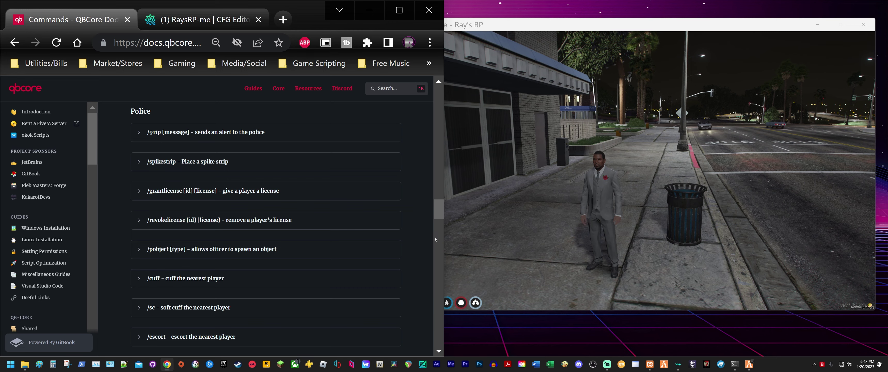
{"action": "left_click", "coordinate": [483, 238]}
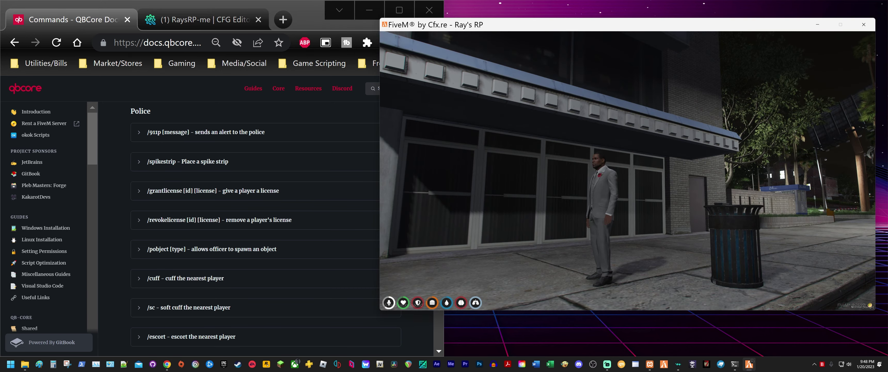
- Recall an earlier command from the chat history and submit it
{"action": "key", "text": "t"}
{"action": "key", "text": "Up"}
{"action": "key", "text": "Up"}
{"action": "key", "text": "Up"}
{"action": "key", "text": "Up"}
{"action": "key", "text": "Up"}
{"action": "key", "text": "Up"}
{"action": "key", "text": "Up"}
{"action": "key", "text": "Up"}
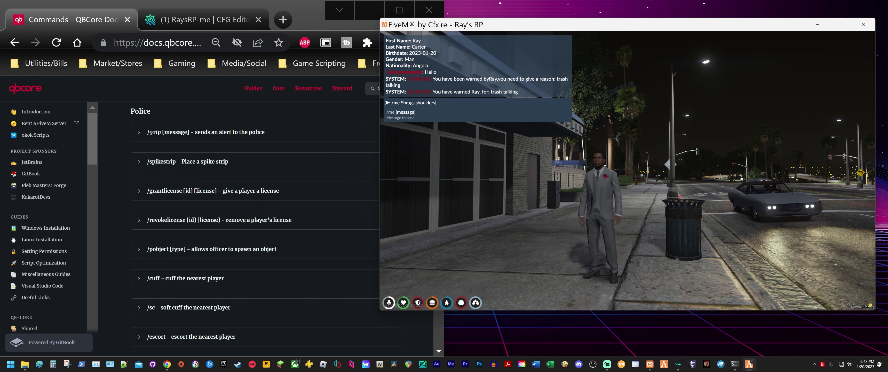
{"action": "key", "text": "Return"}
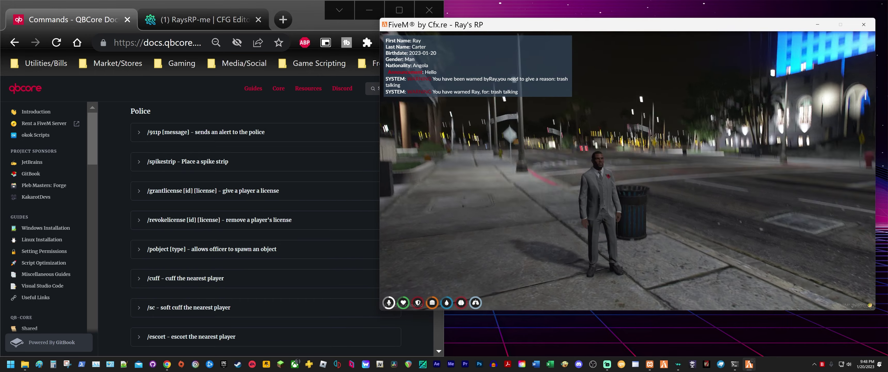
- Examine the police work options in the radial menu, including the police actions for escort, search, jail and status checks
{"action": "key", "text": "w"}
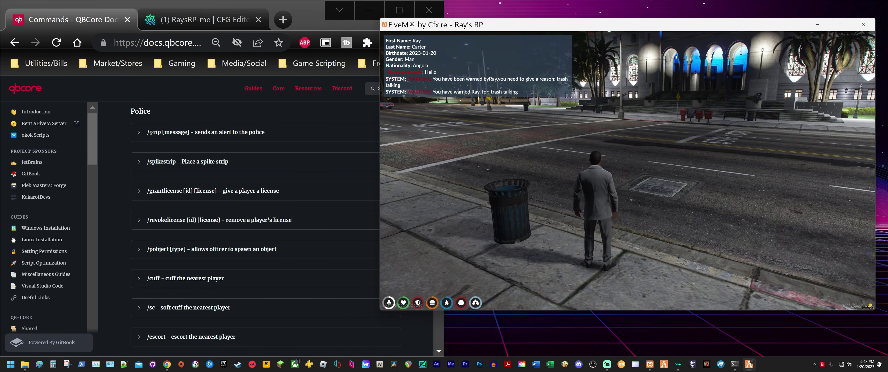
{"action": "key", "text": "F1"}
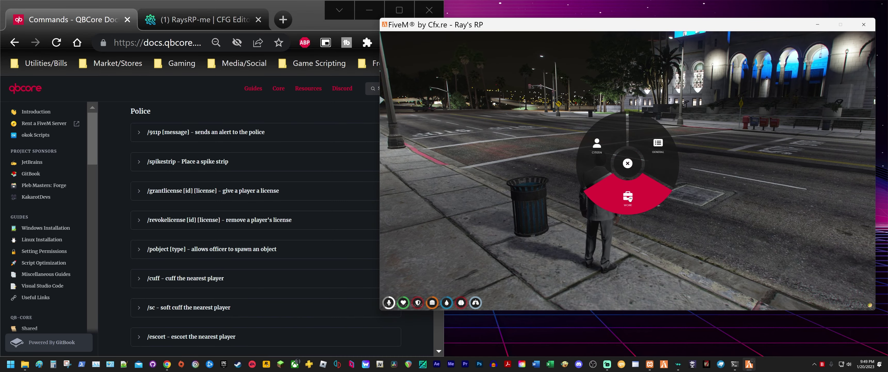
{"action": "left_click", "coordinate": [626, 205]}
{"action": "key", "text": "F1"}
{"action": "left_click", "coordinate": [633, 198]}
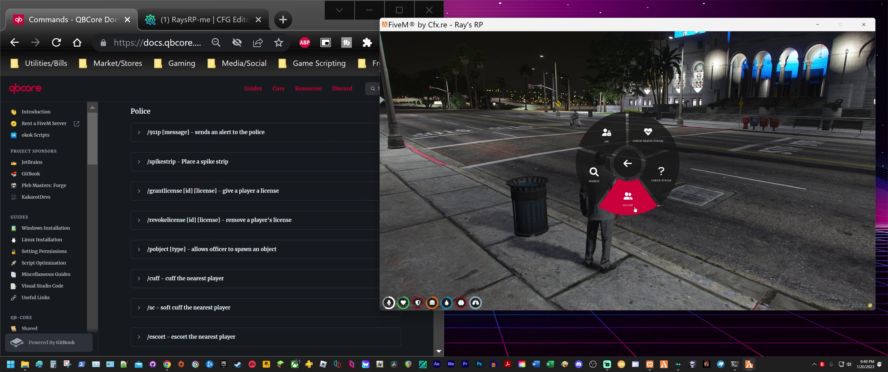
{"action": "left_click", "coordinate": [632, 206]}
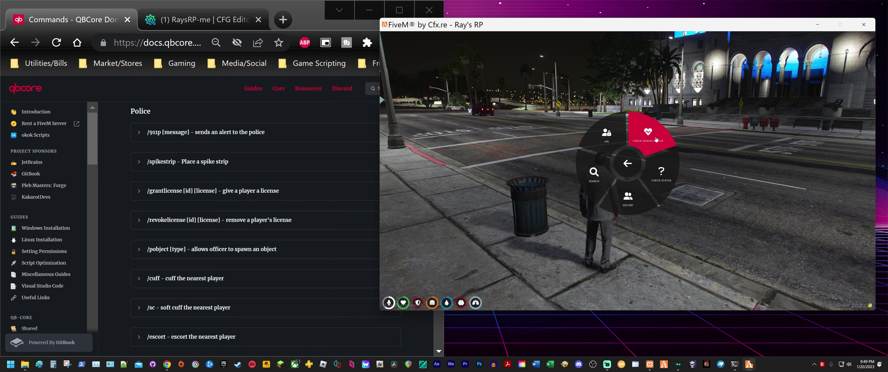
{"action": "left_click", "coordinate": [626, 164]}
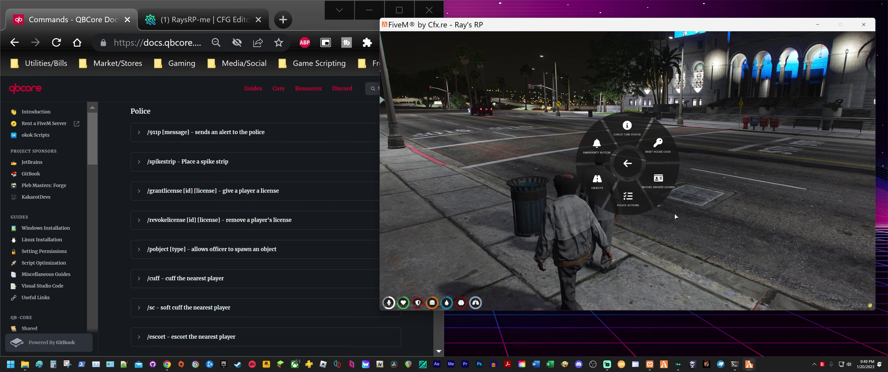
- Place a spike strip beside the curb from the police objects, and delete it again
{"action": "left_click", "coordinate": [593, 188]}
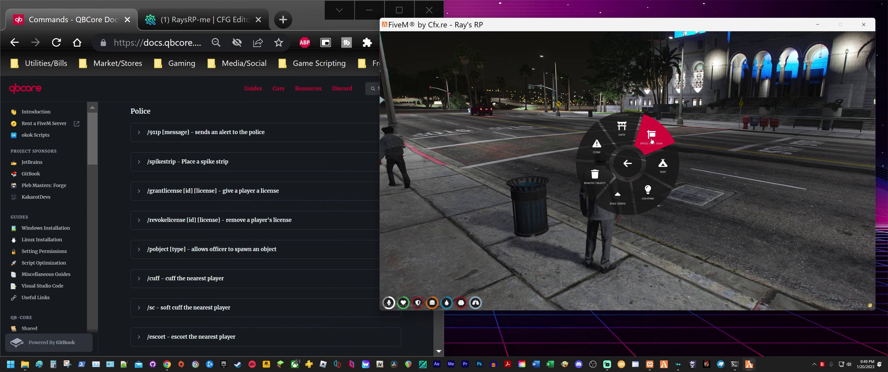
{"action": "left_click", "coordinate": [613, 204]}
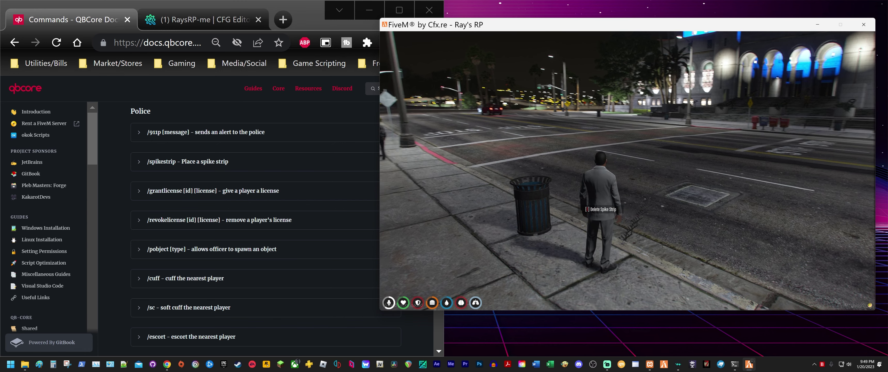
{"action": "key", "text": "d"}
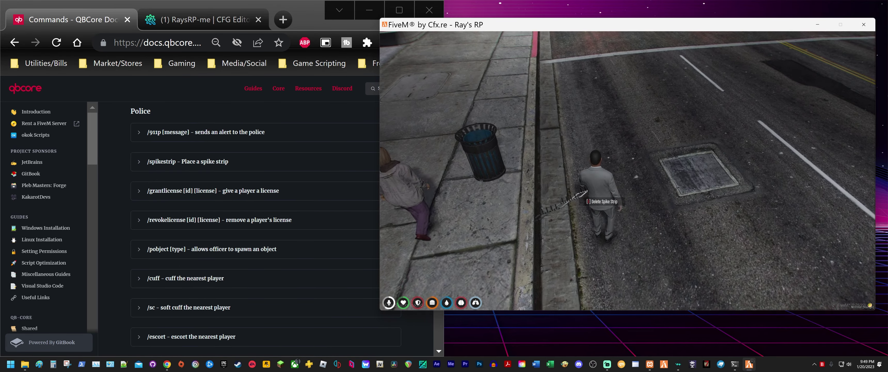
{"action": "key", "text": "e"}
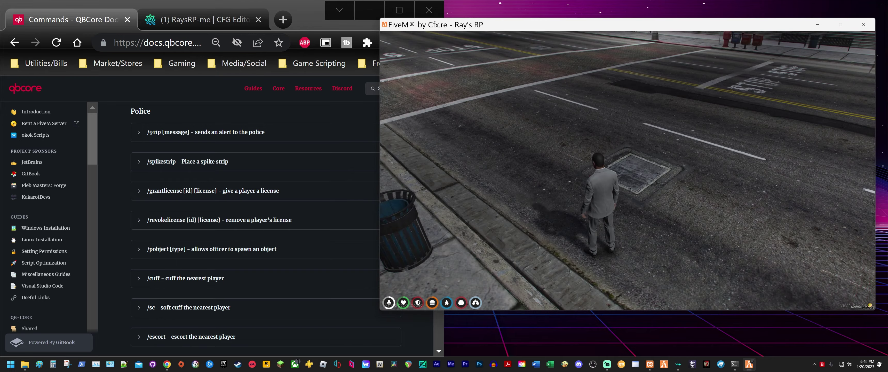
{"action": "key", "text": "a"}
{"action": "key", "text": "w"}
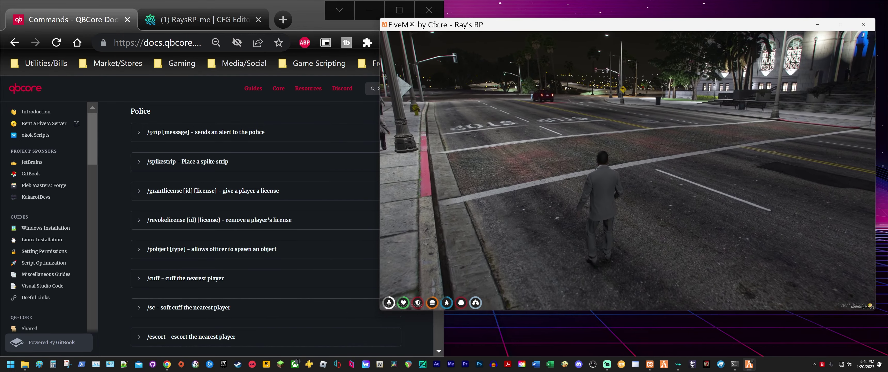
{"action": "key", "text": "a"}
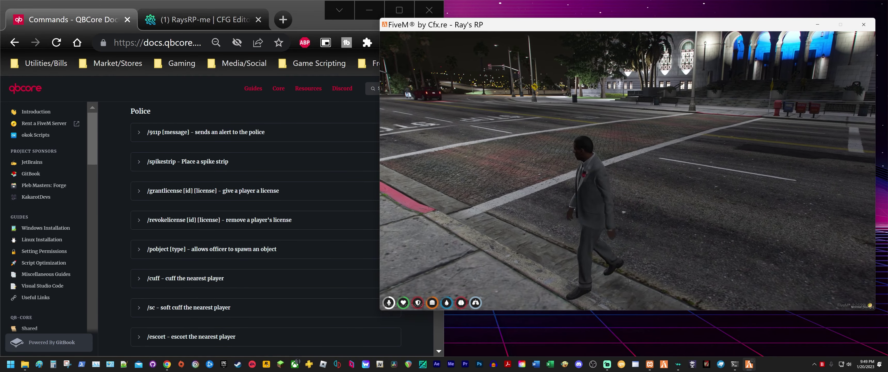
- Grant player 1 a weapon license with the chat command "/grantlicense 1 weapon"
{"action": "type", "text": "t"}
{"action": "type", "text": "/"}
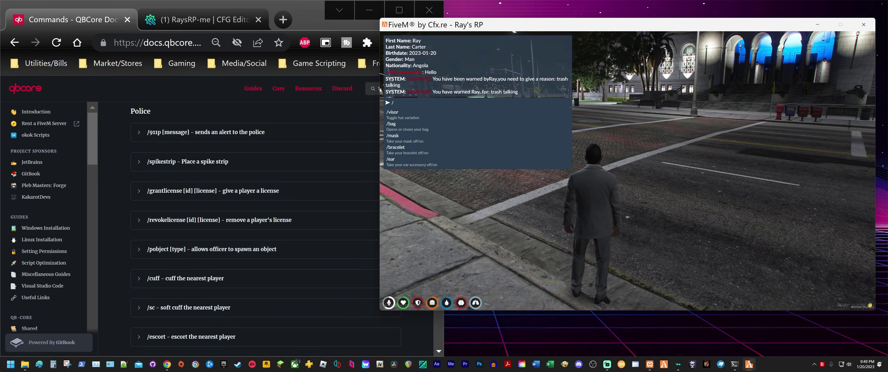
{"action": "type", "text": "grantl"}
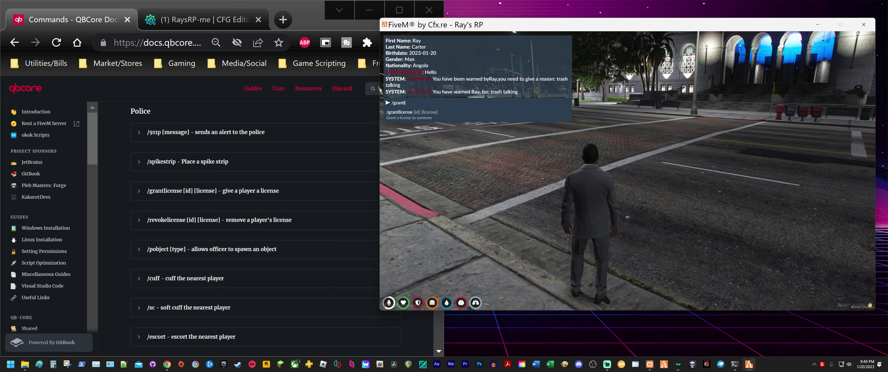
{"action": "type", "text": "icense 1 weapon"}
{"action": "key", "text": "Return"}
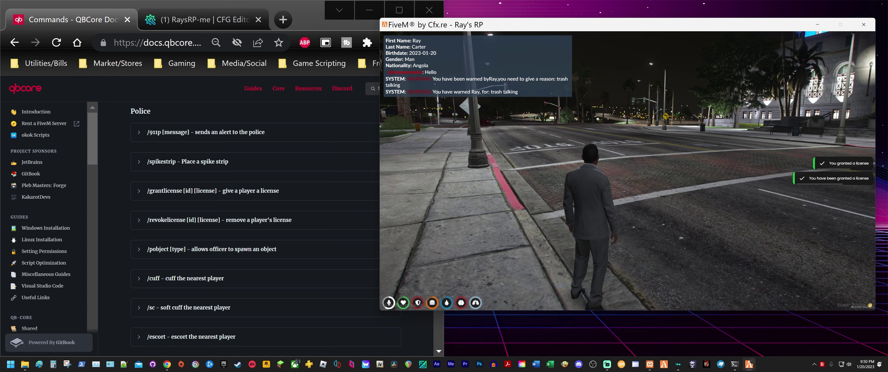
- Check the player's inventory for the granted license and close it
{"action": "key", "text": "w"}
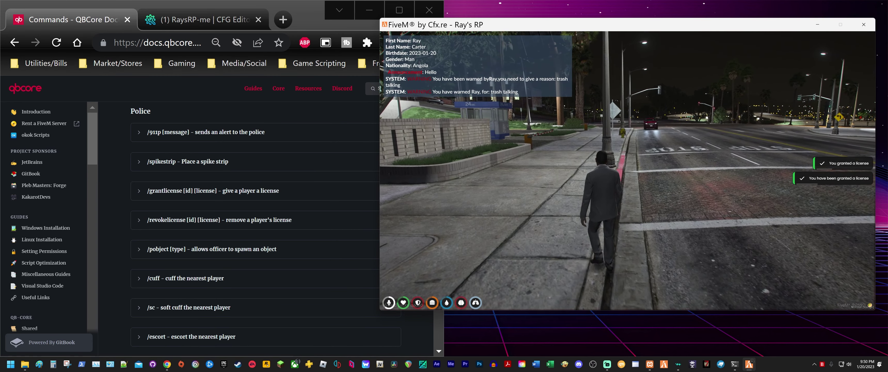
{"action": "key", "text": "Tab"}
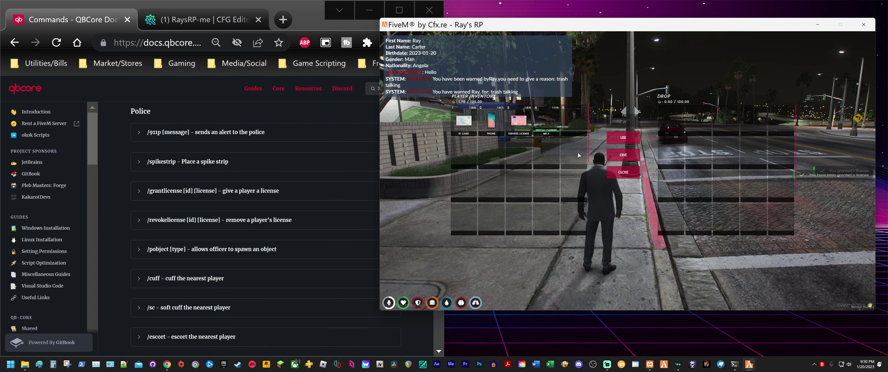
{"action": "key", "text": "Tab"}
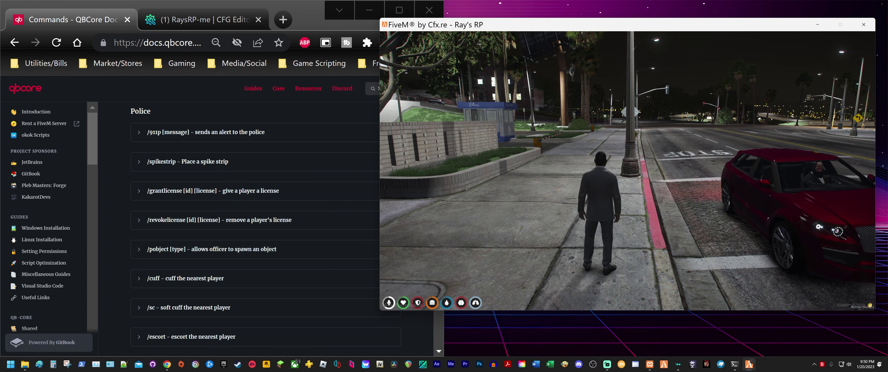
{"action": "key", "text": "w"}
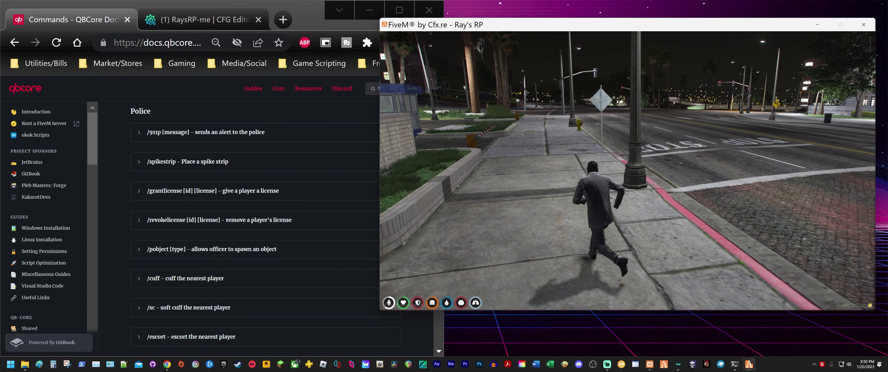
{"action": "key", "text": "Tab"}
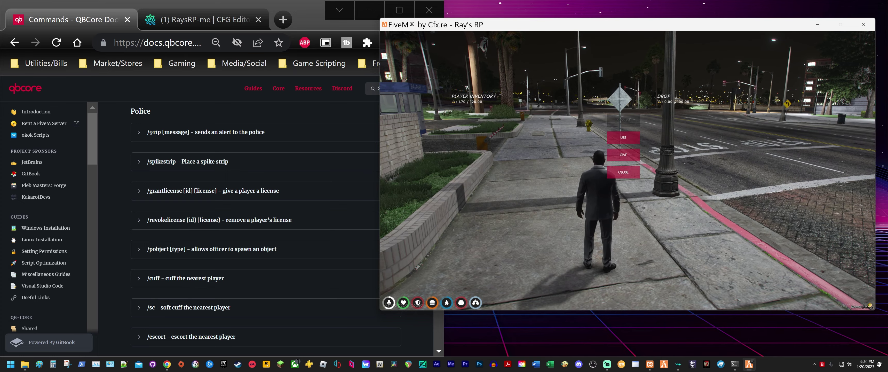
{"action": "key", "text": "Escape"}
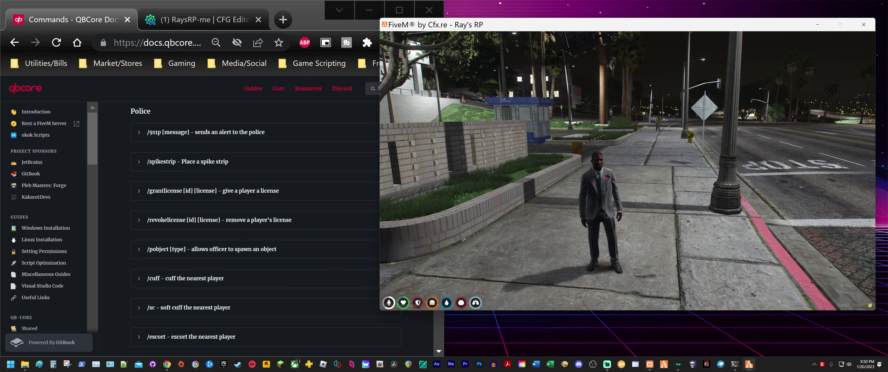
- Revoke player 1's weapon license with the chat command "/revokelicense 1 weapon"
{"action": "key", "text": "t"}
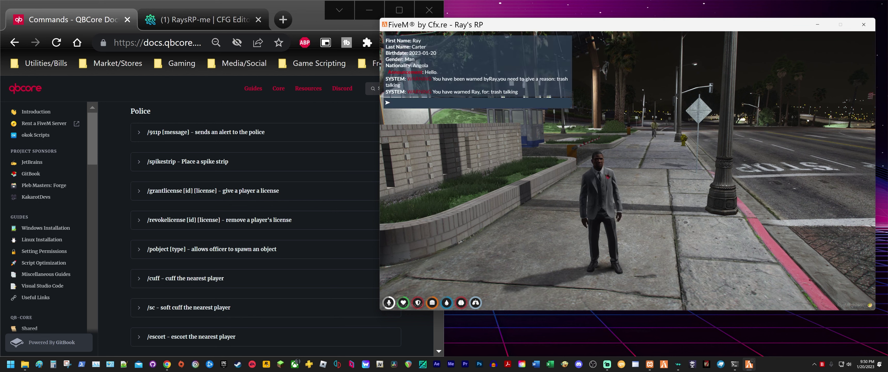
{"action": "key", "text": "Up"}
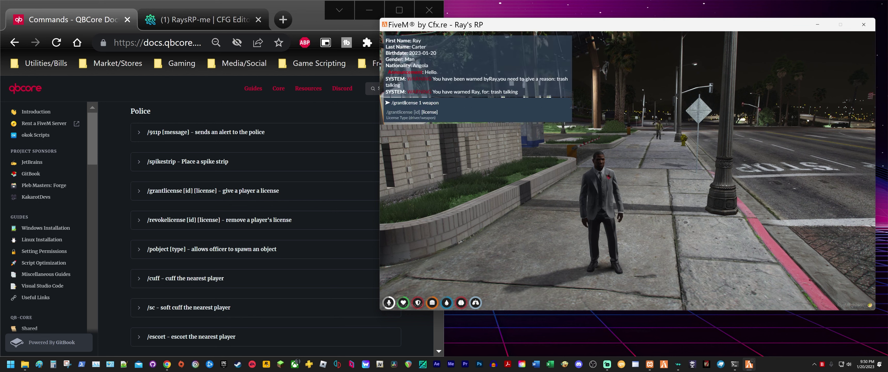
{"action": "key", "text": "BackSpace"}
{"action": "key", "text": "BackSpace"}
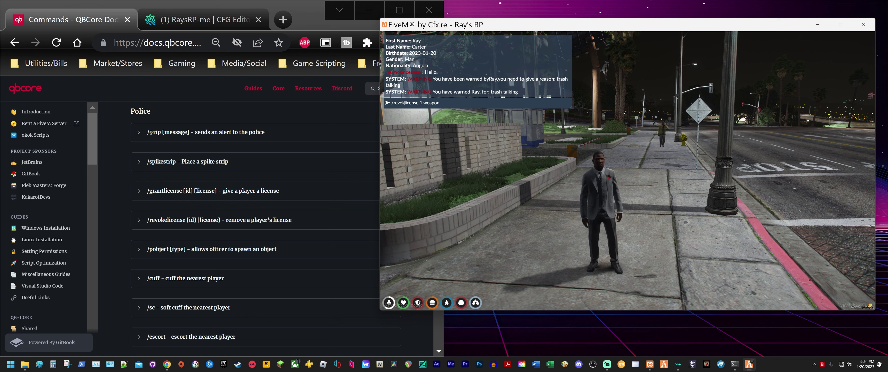
{"action": "type", "text": "e"}
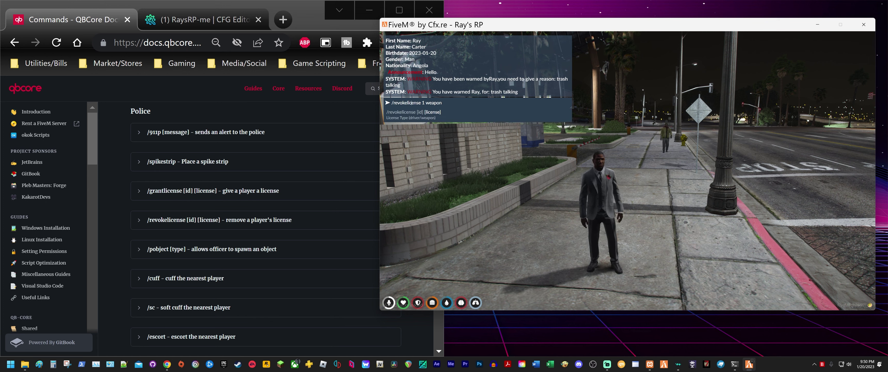
{"action": "key", "text": "Return"}
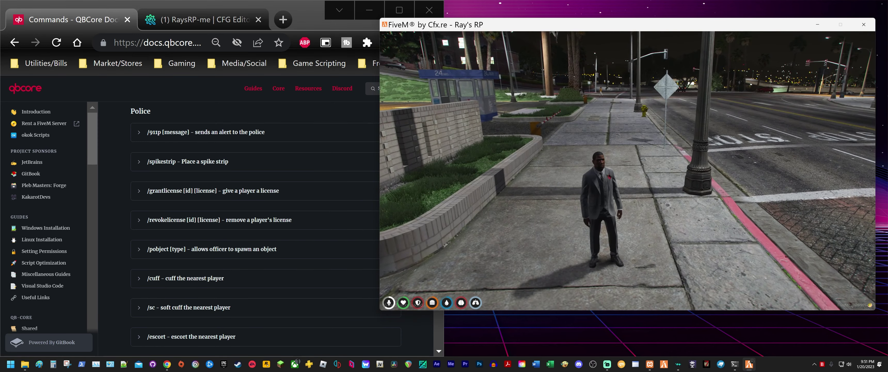
- Review the placeable police objects in the radial work menu and close the menu
{"action": "key", "text": "d"}
{"action": "key", "text": "F1"}
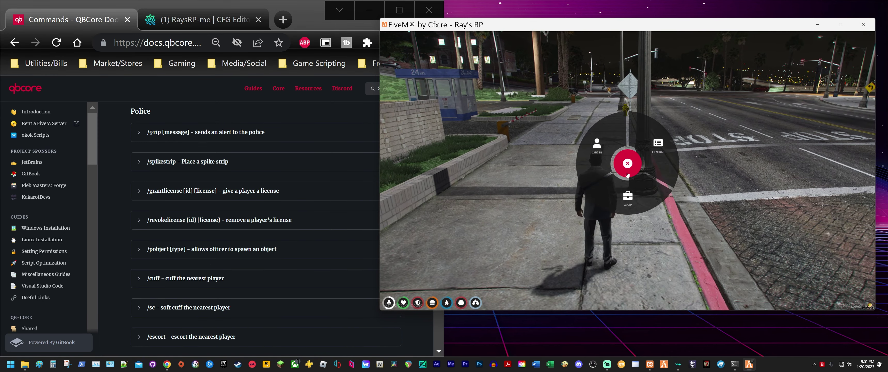
{"action": "left_click", "coordinate": [633, 200]}
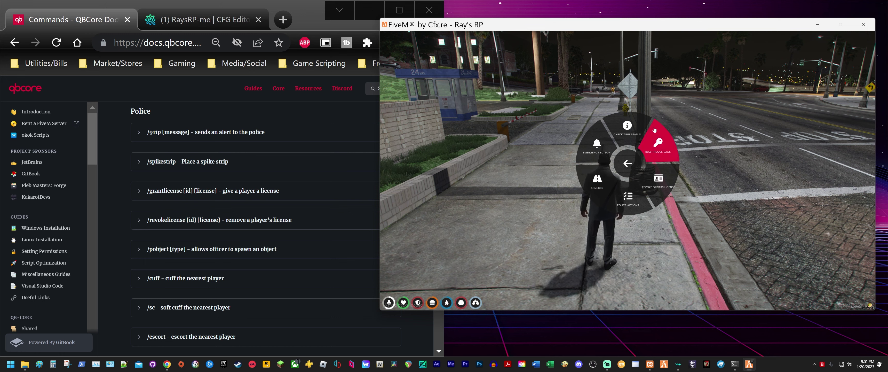
{"action": "left_click", "coordinate": [596, 186]}
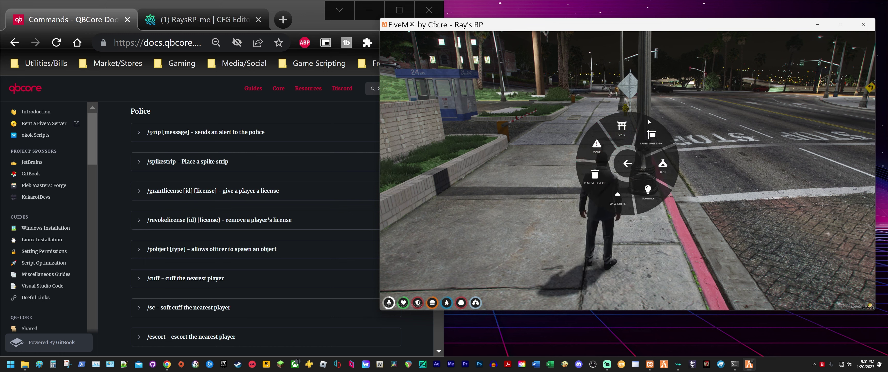
{"action": "left_click", "coordinate": [628, 165]}
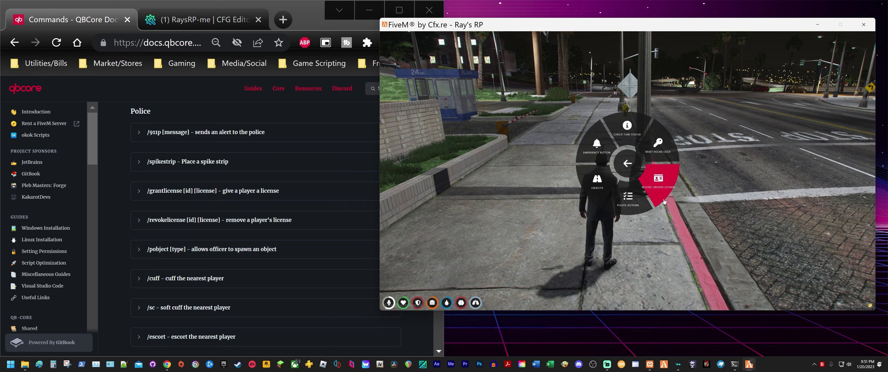
{"action": "left_click", "coordinate": [628, 166]}
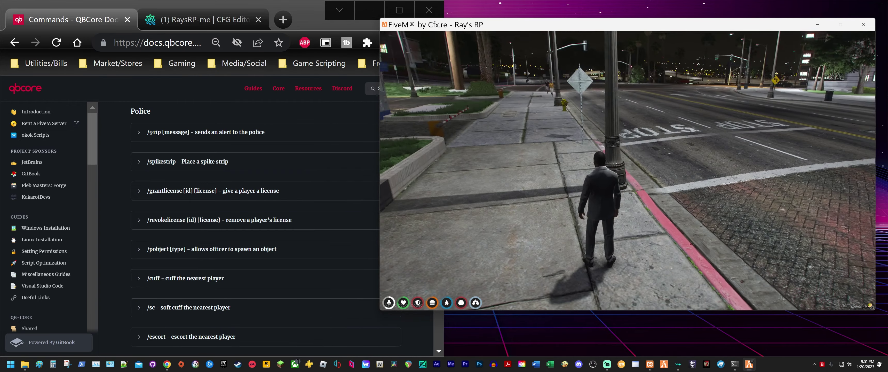
{"action": "key", "text": "a"}
{"action": "key", "text": "d"}
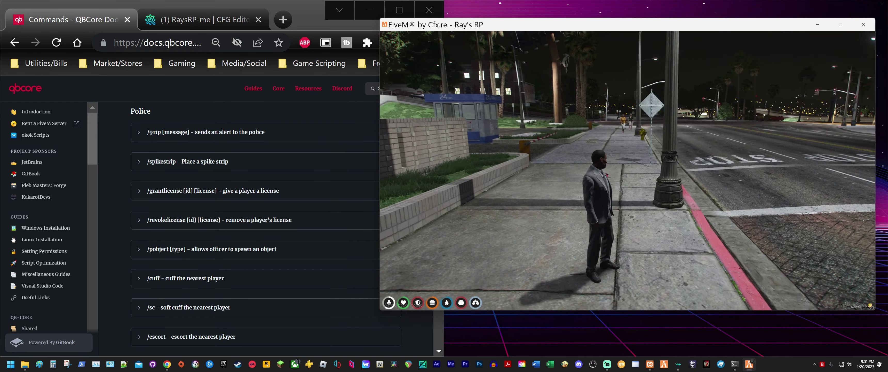
{"action": "key", "text": "w"}
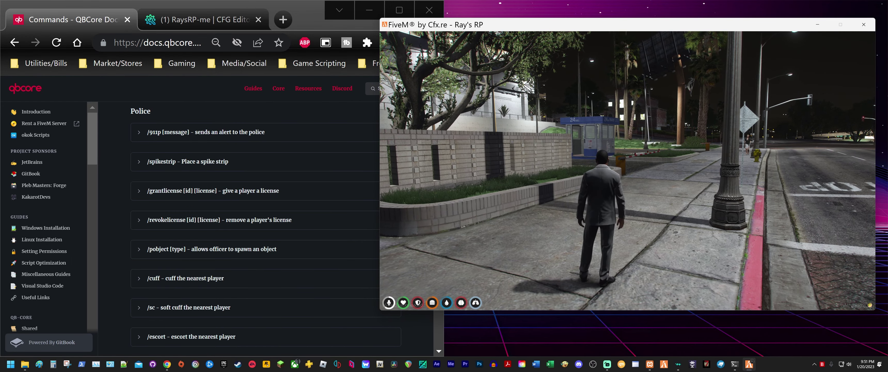
- Try to cuff the nearest player with the chat command "/cuff"
{"action": "type", "text": "t/c"}
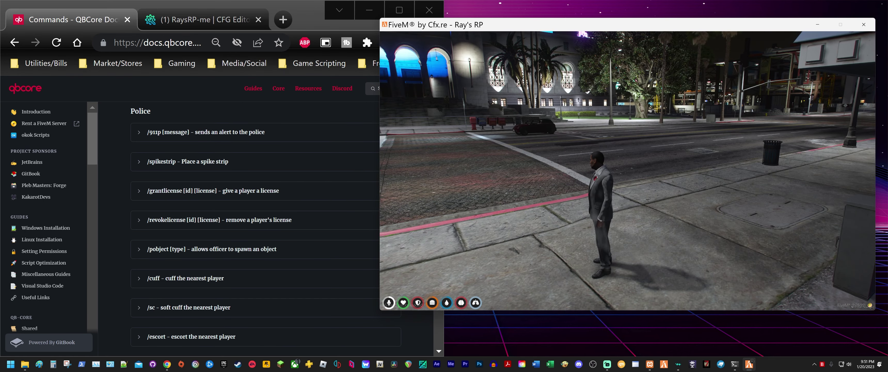
{"action": "key", "text": "t"}
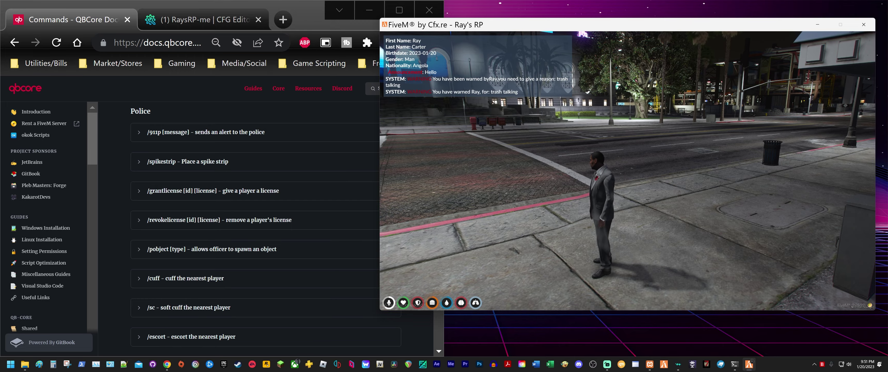
{"action": "key", "text": "w"}
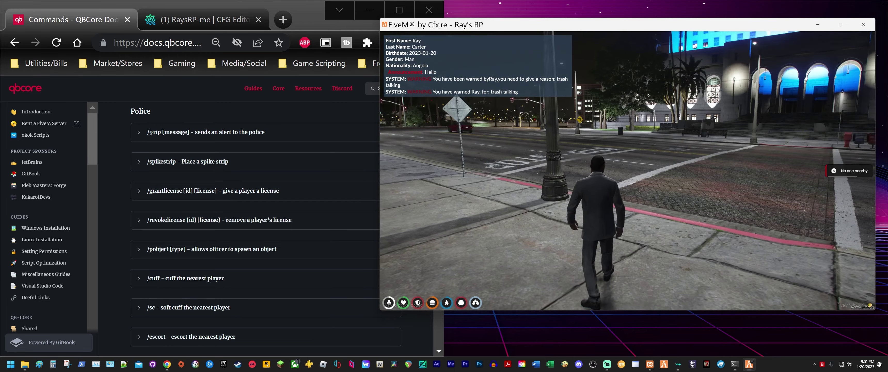
{"action": "key", "text": "w"}
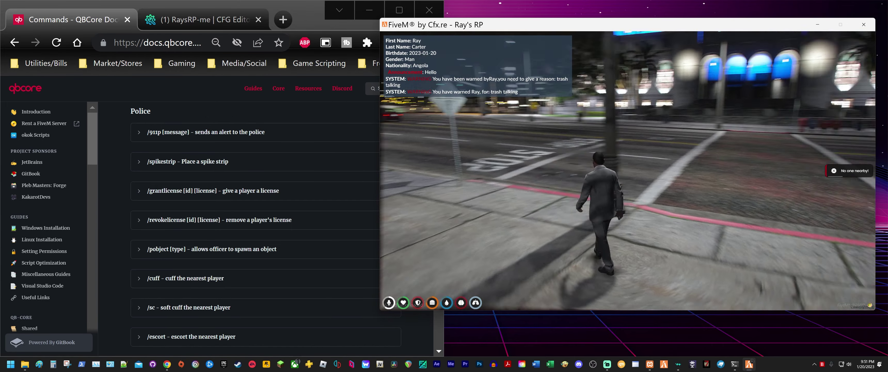
{"action": "mouse_move", "coordinate": [627, 170]}
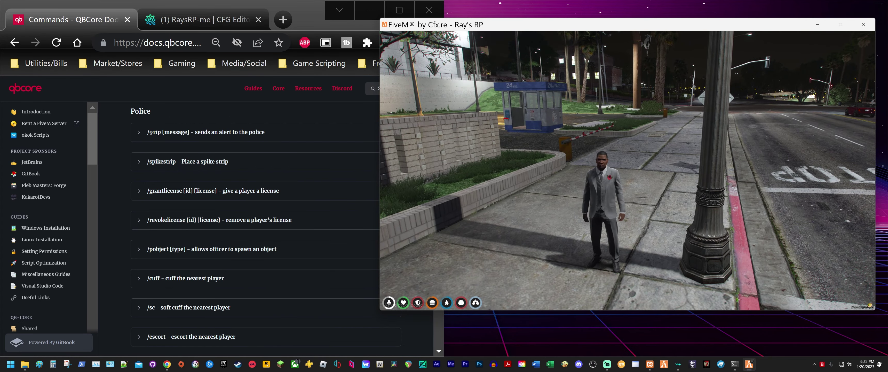
- Review the police commands in the QBCore docs from /callsign to /unflagplate, leaving the game chat without sending anything
{"action": "scroll", "coordinate": [255, 221], "scroll_direction": "down", "scroll_amount": 8}
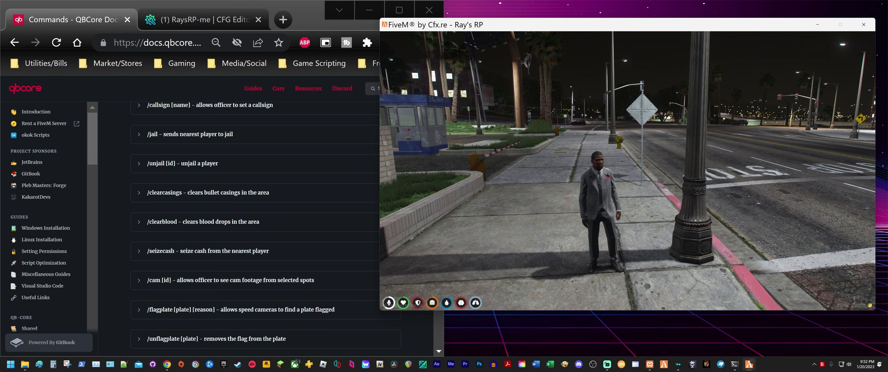
{"action": "key", "text": "t"}
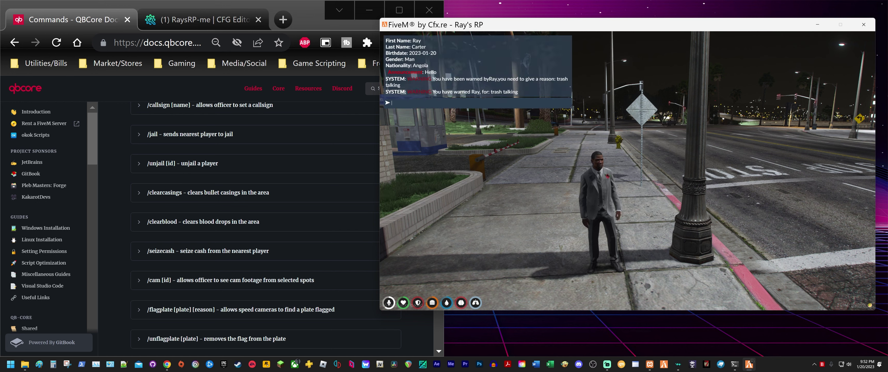
{"action": "key", "text": "Escape"}
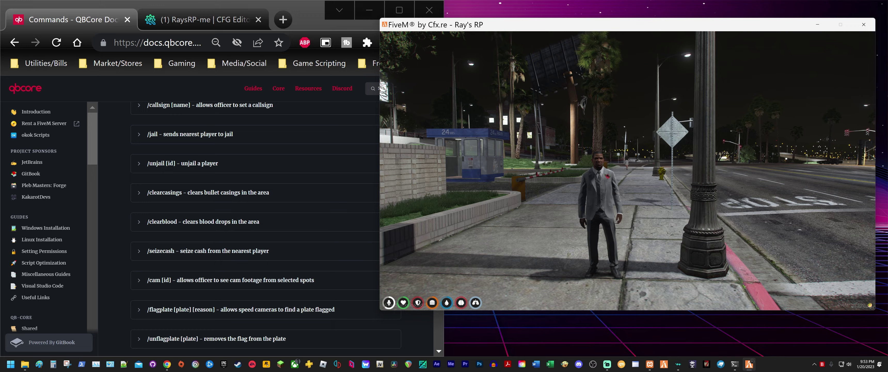
{"action": "key", "text": "d"}
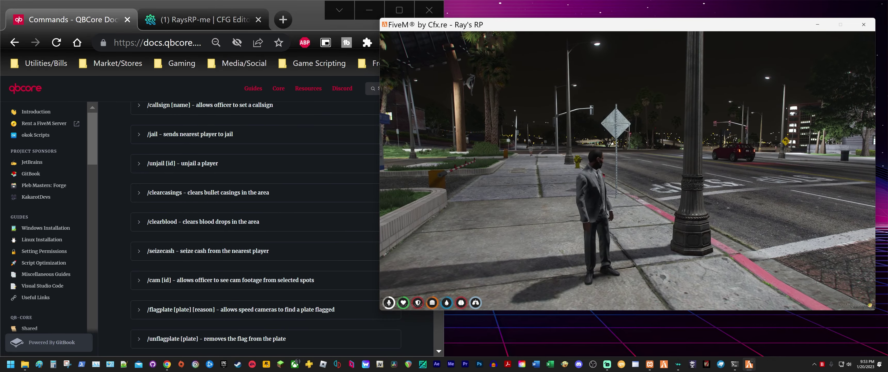
{"action": "key", "text": "s"}
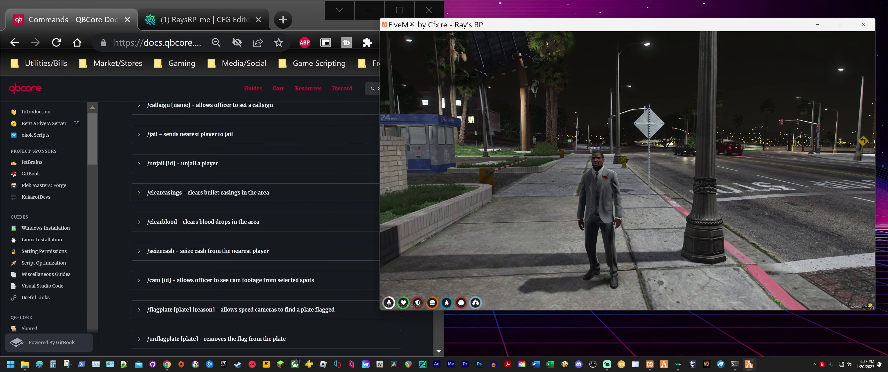
{"action": "key", "text": "d"}
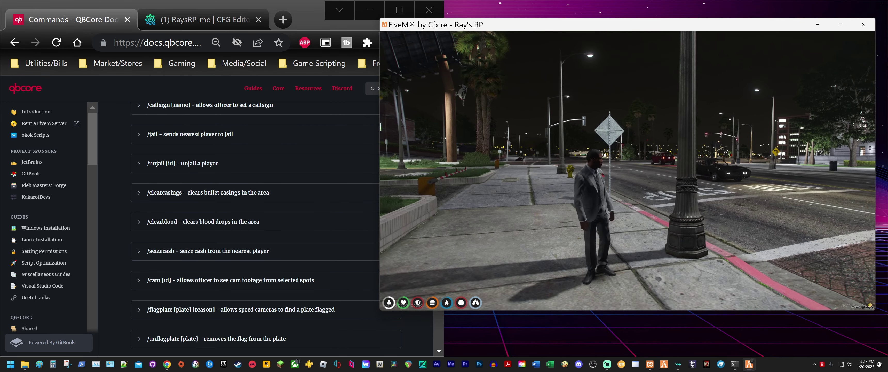
{"action": "key", "text": "a"}
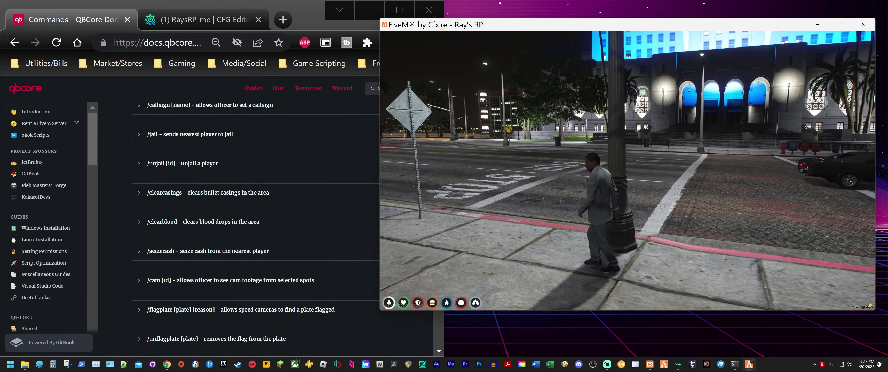
{"action": "key", "text": "w"}
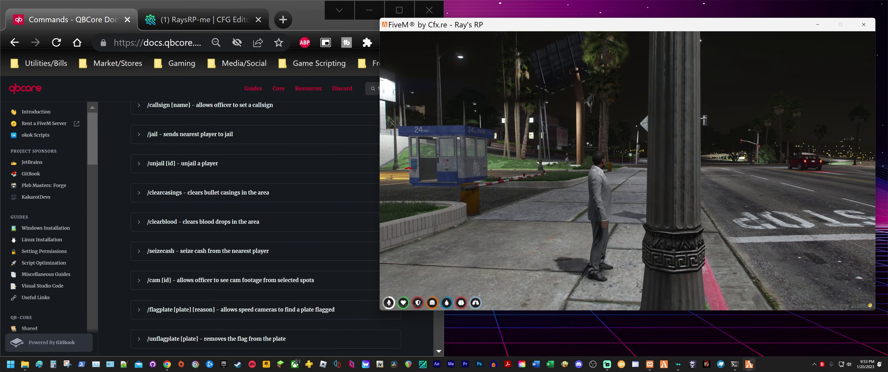
{"action": "key", "text": "w"}
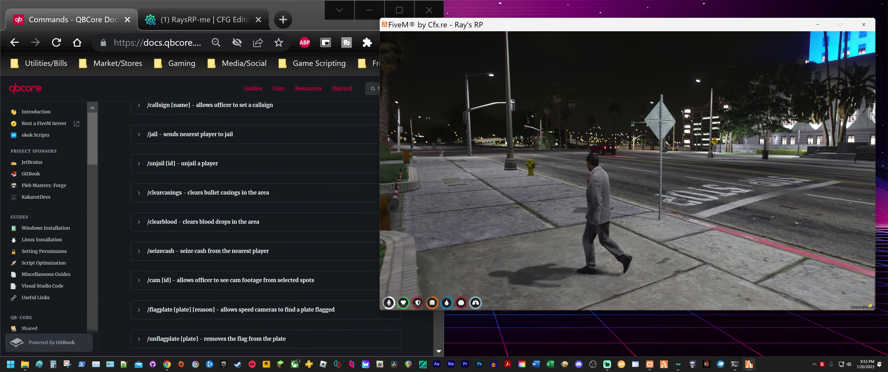
{"action": "key", "text": "d"}
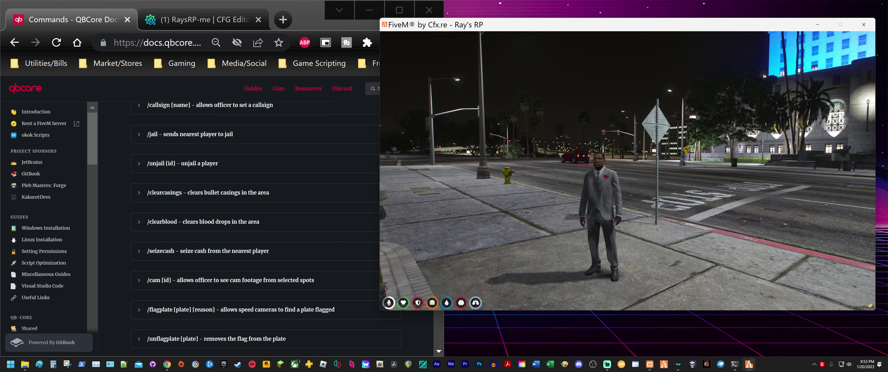
- Switch to the QBCore docs, review the police commands from /flagplate to /ankletlocation, and return to the game
{"action": "key", "text": "alt+Tab"}
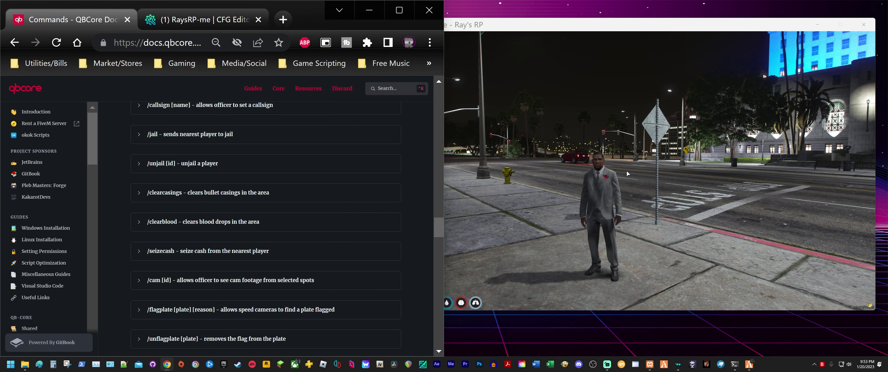
{"action": "scroll", "coordinate": [312, 232], "scroll_direction": "down", "scroll_amount": 5}
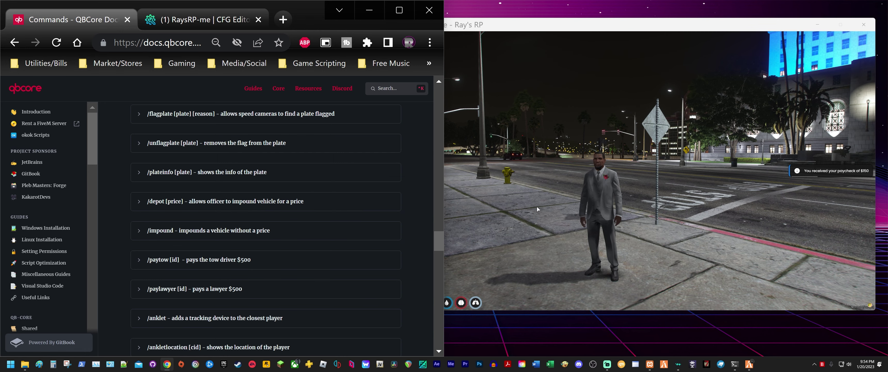
{"action": "left_click", "coordinate": [586, 184]}
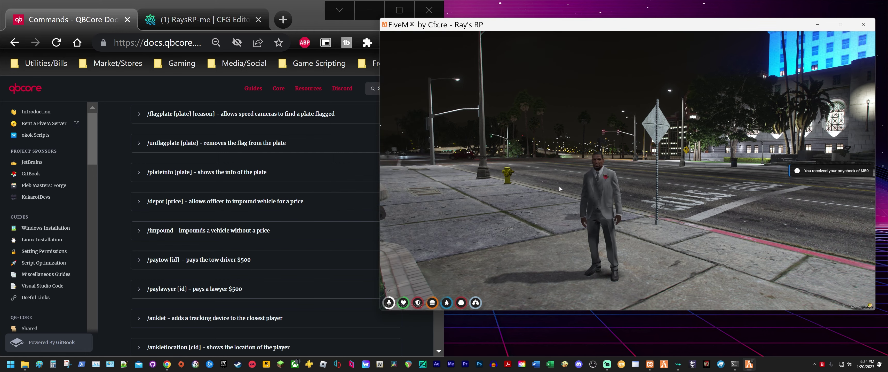
{"action": "key", "text": "w"}
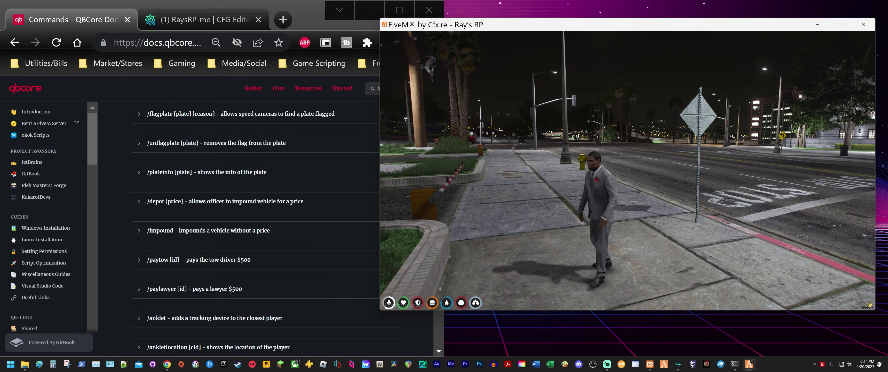
{"action": "key", "text": "s"}
{"action": "key", "text": "d"}
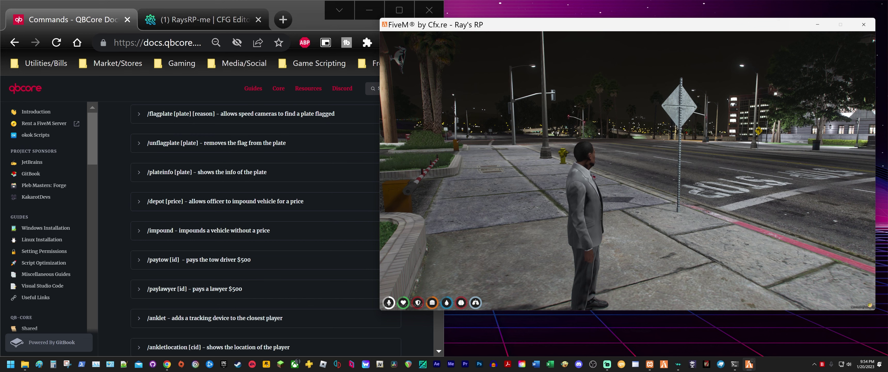
- Switch to the QBCore docs and review the last police commands and the Banking, Cityhall, Binds, Diving, Doorlock and Drugs sections
{"action": "key", "text": "alt+Tab"}
{"action": "scroll", "coordinate": [385, 180], "scroll_direction": "down", "scroll_amount": 3}
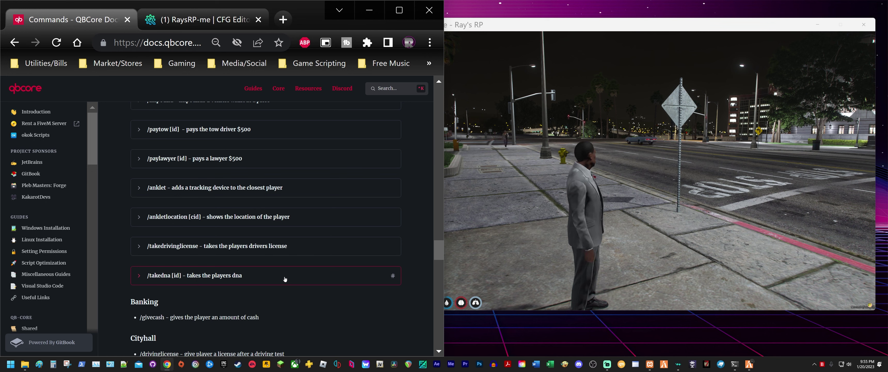
{"action": "scroll", "coordinate": [351, 275], "scroll_direction": "down", "scroll_amount": 4}
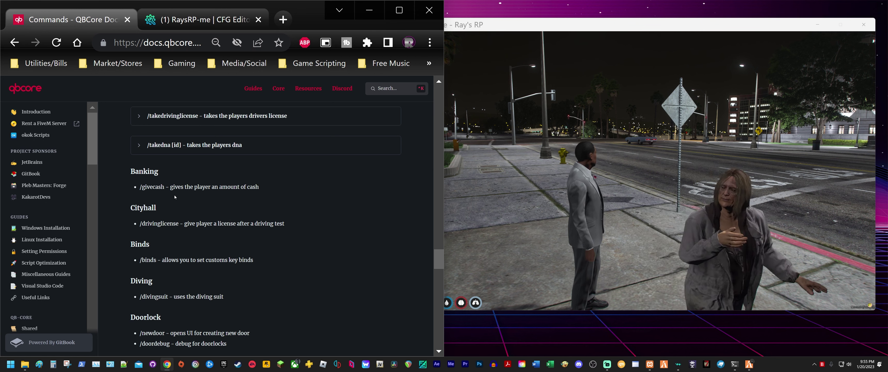
{"action": "scroll", "coordinate": [199, 207], "scroll_direction": "down", "scroll_amount": 2}
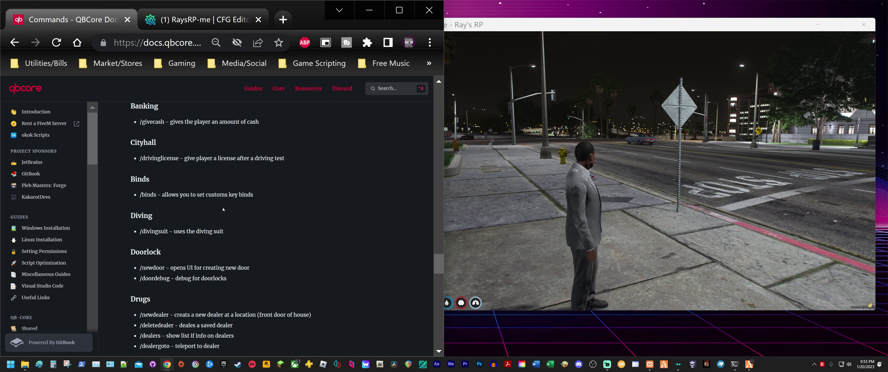
- Return to the game and open the command key binding menu with the chat command "/binds"
{"action": "left_click", "coordinate": [528, 211]}
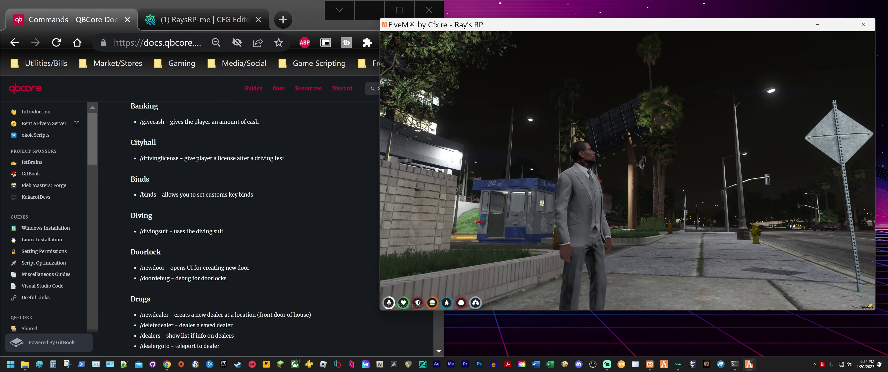
{"action": "type", "text": "t/b"}
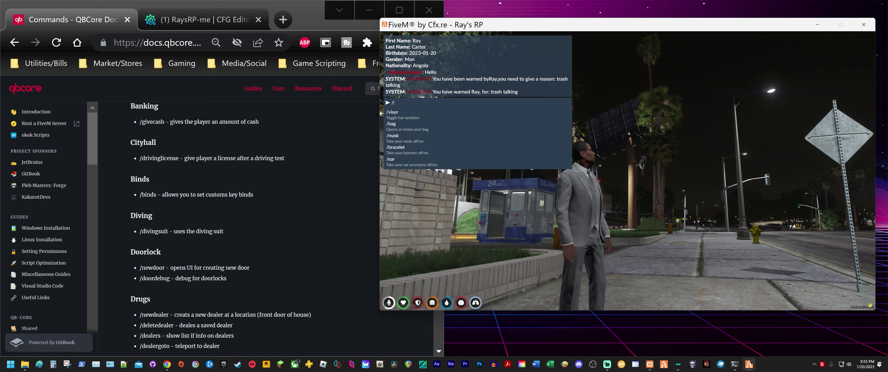
{"action": "type", "text": "ins"}
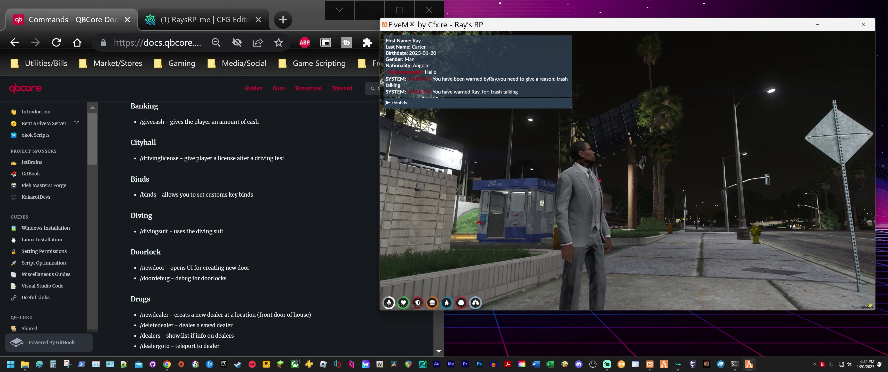
{"action": "key", "text": "BackSpace"}
{"action": "type", "text": "ds"}
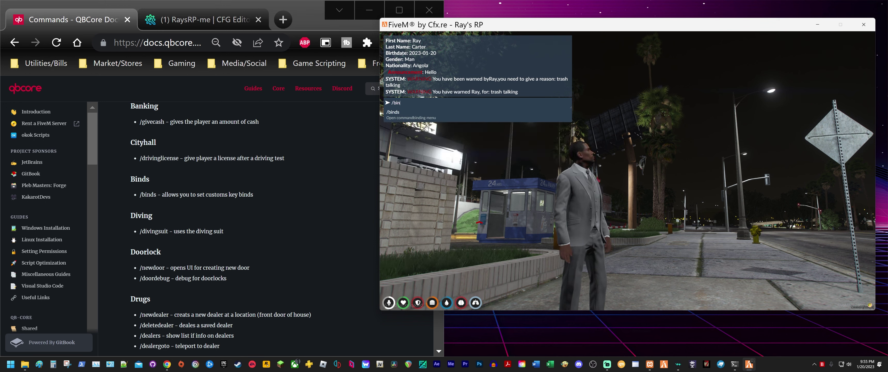
{"action": "key", "text": "Return"}
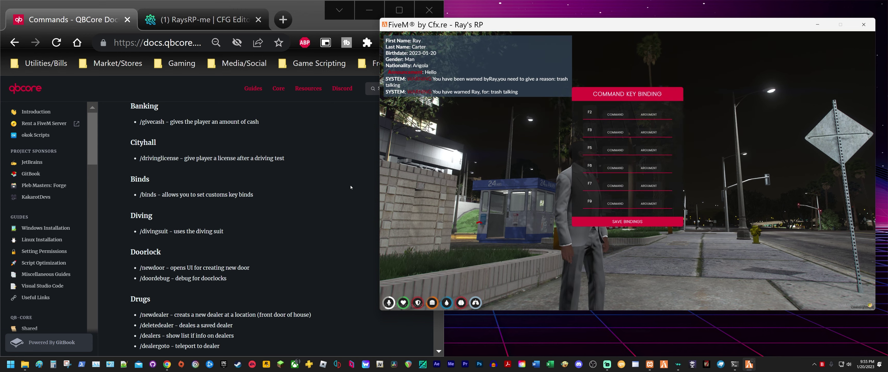
- Start filling in the F2 command binding and look through the docs' police commands for one to bind
{"action": "left_click", "coordinate": [615, 114]}
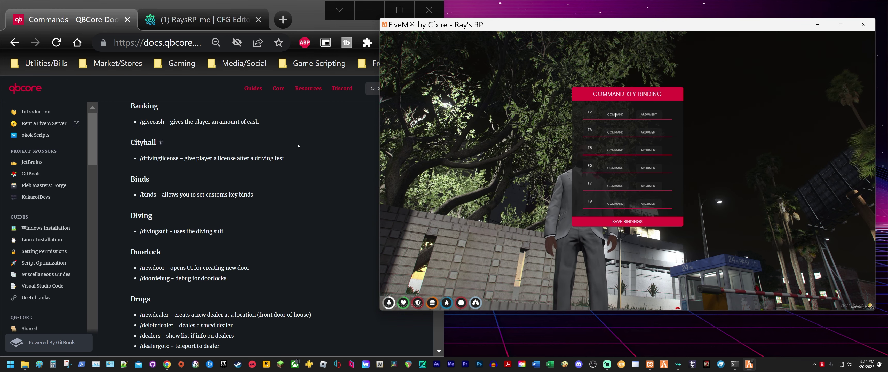
{"action": "scroll", "coordinate": [258, 178], "scroll_direction": "down", "scroll_amount": 15}
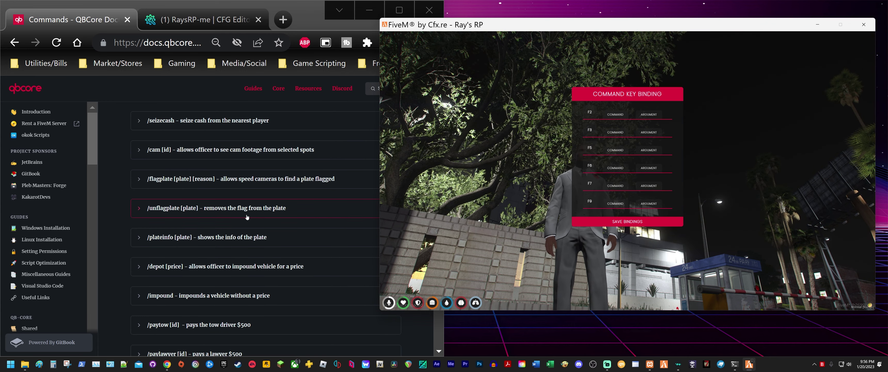
- Find the teleport-to-marker command in the QBCore command docs, bind tpm to F3 in the game and save the bindings
{"action": "scroll", "coordinate": [248, 217], "scroll_direction": "up", "scroll_amount": 6}
{"action": "scroll", "coordinate": [251, 218], "scroll_direction": "up", "scroll_amount": 10}
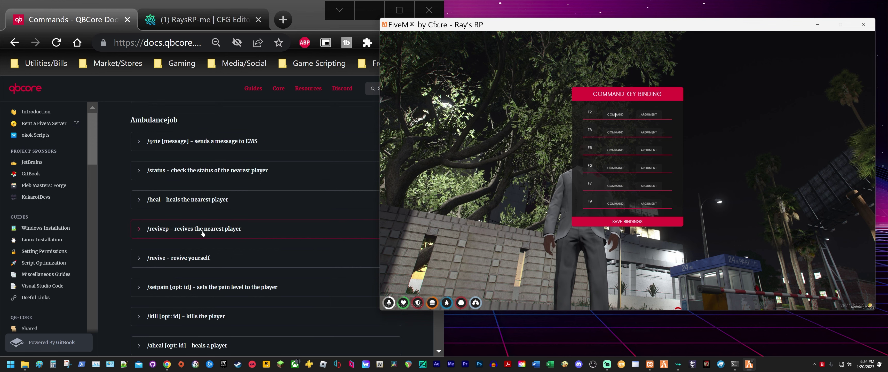
{"action": "scroll", "coordinate": [233, 236], "scroll_direction": "up", "scroll_amount": 5}
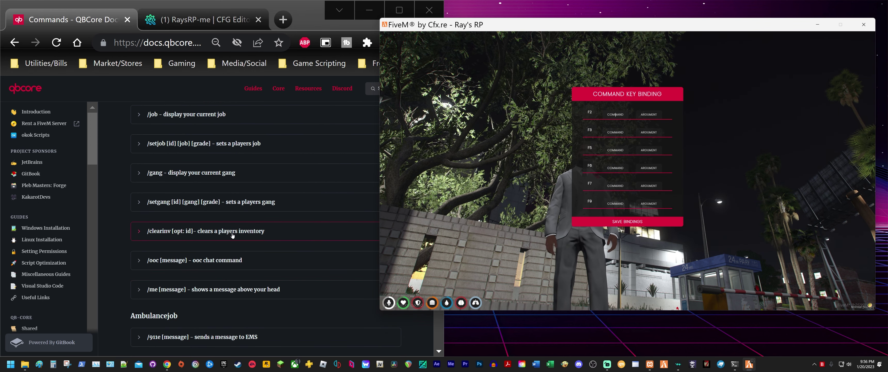
{"action": "left_click", "coordinate": [616, 132]}
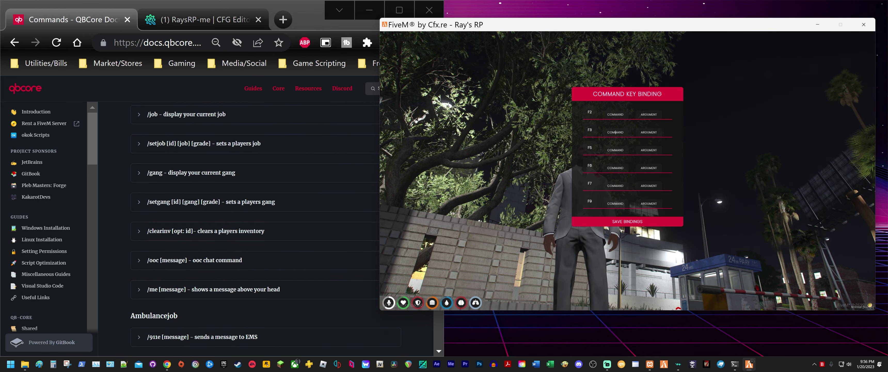
{"action": "scroll", "coordinate": [289, 165], "scroll_direction": "up", "scroll_amount": 5}
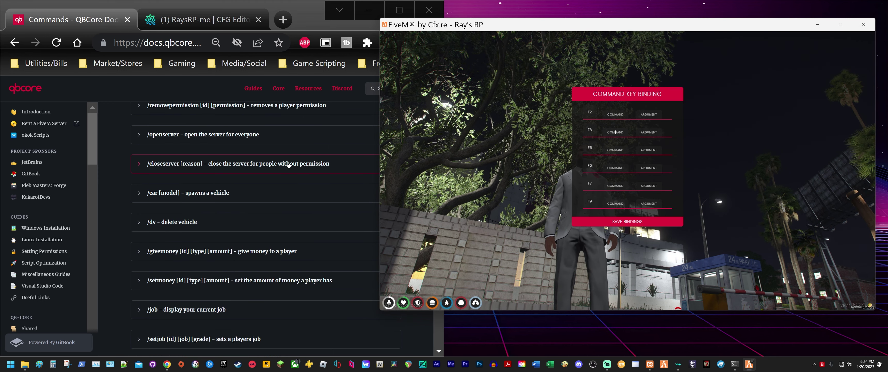
{"action": "scroll", "coordinate": [289, 165], "scroll_direction": "up", "scroll_amount": 4}
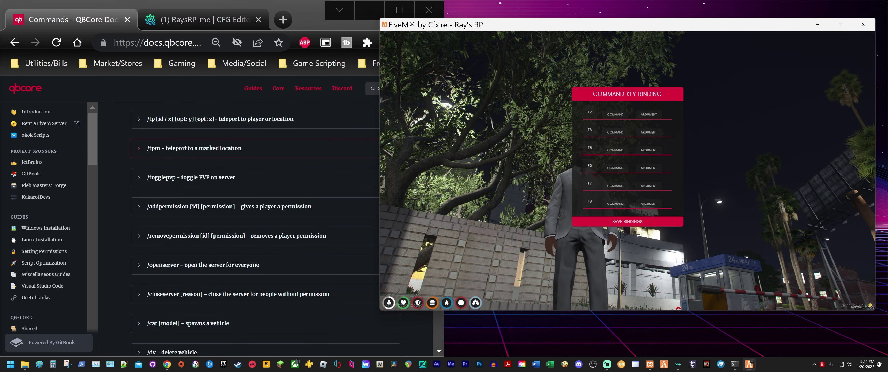
{"action": "left_click", "coordinate": [630, 133]}
{"action": "type", "text": "tpm"}
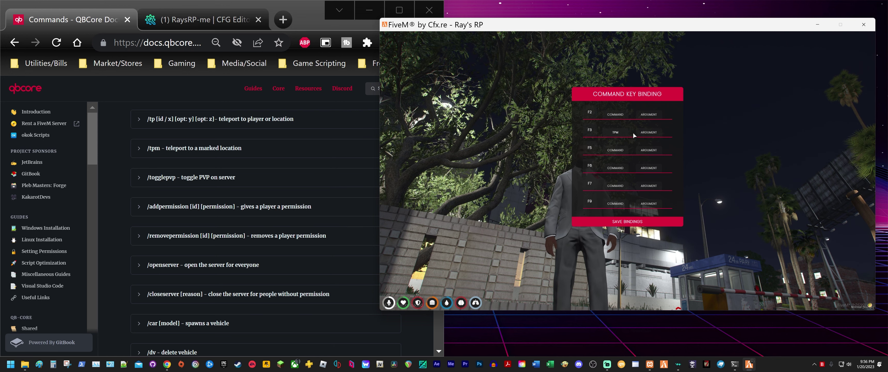
{"action": "left_click", "coordinate": [628, 221]}
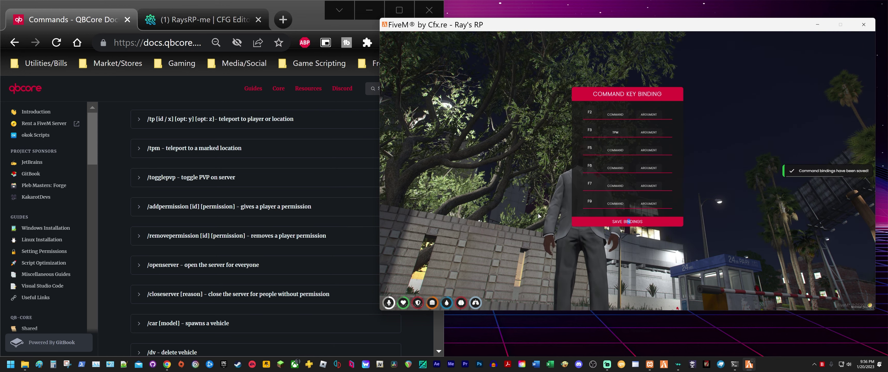
{"action": "key", "text": "Escape"}
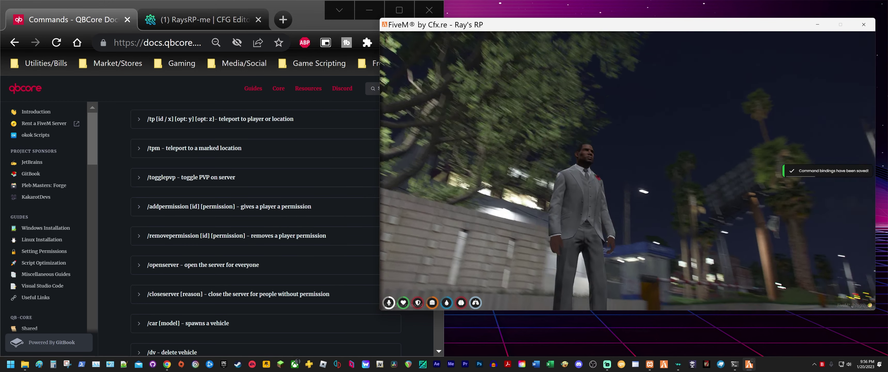
- Set a waypoint downtown on the game map and teleport the character to it with the F3 binding
{"action": "key", "text": "m"}
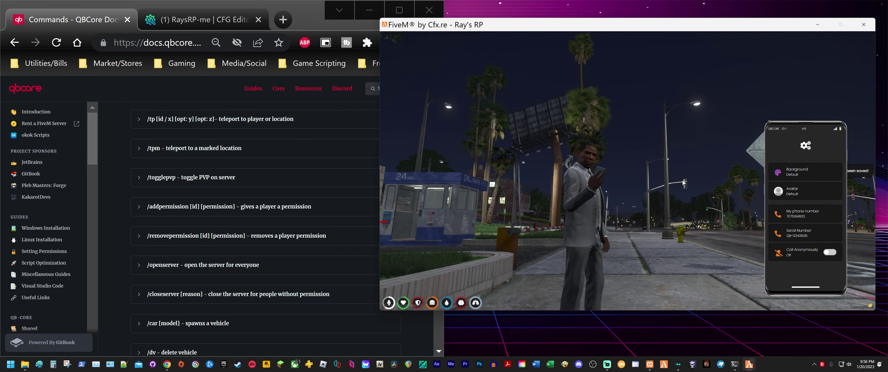
{"action": "key", "text": "Escape"}
{"action": "key", "text": "Escape"}
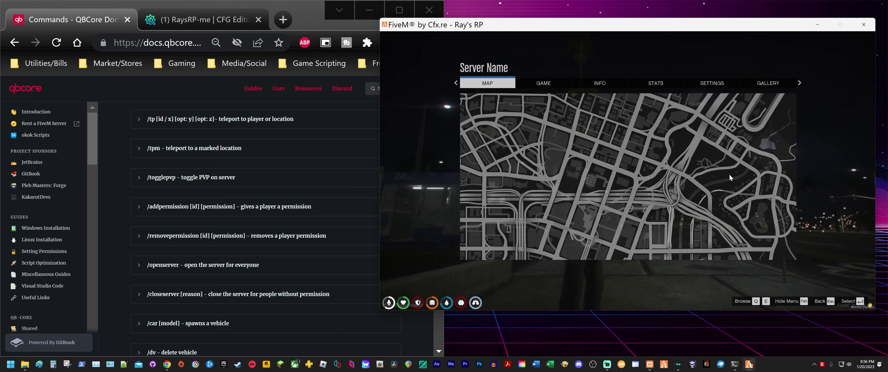
{"action": "left_click", "coordinate": [590, 161]}
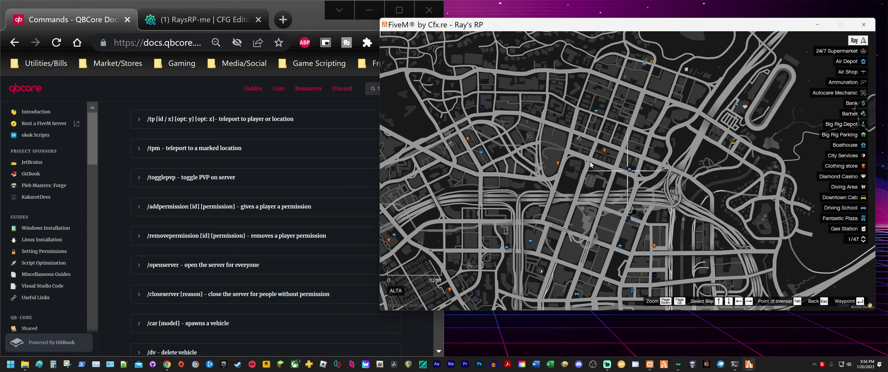
{"action": "left_click", "coordinate": [590, 161]}
{"action": "key", "text": "Escape"}
{"action": "key", "text": "F5"}
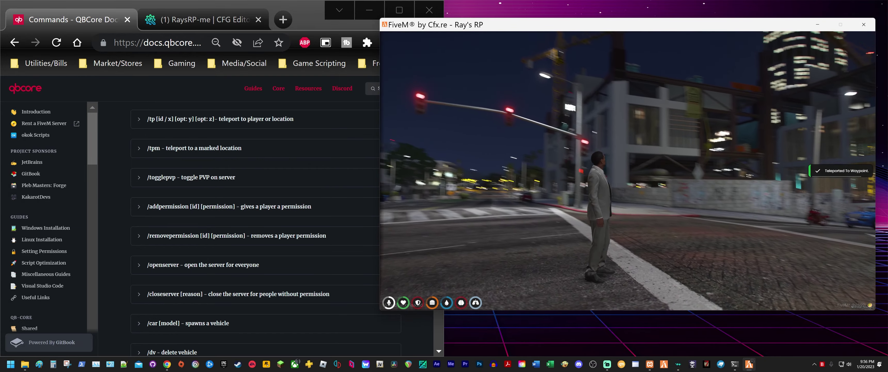
{"action": "key", "text": "w"}
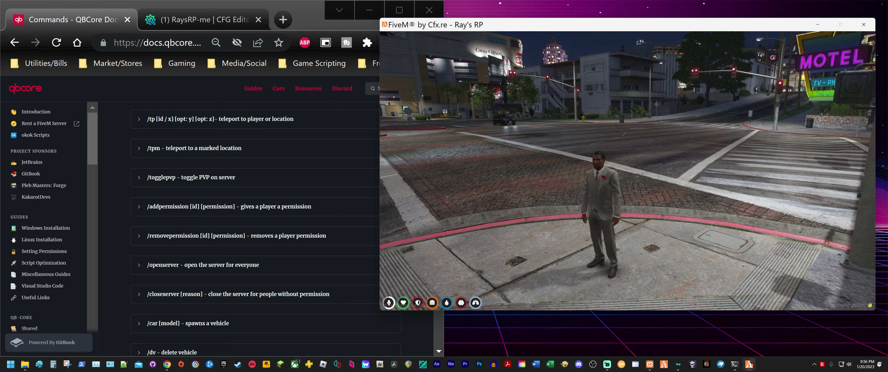
- Reopen the command key bindings with /binds and select the empty command entry for F5
{"action": "type", "text": "t/binds"}
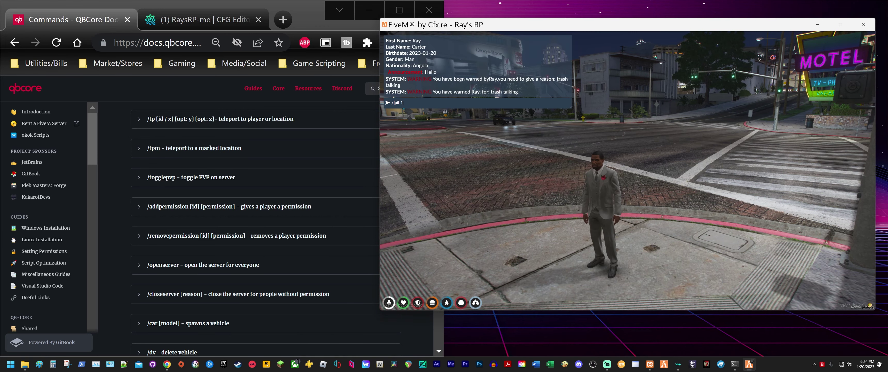
{"action": "key", "text": "Return"}
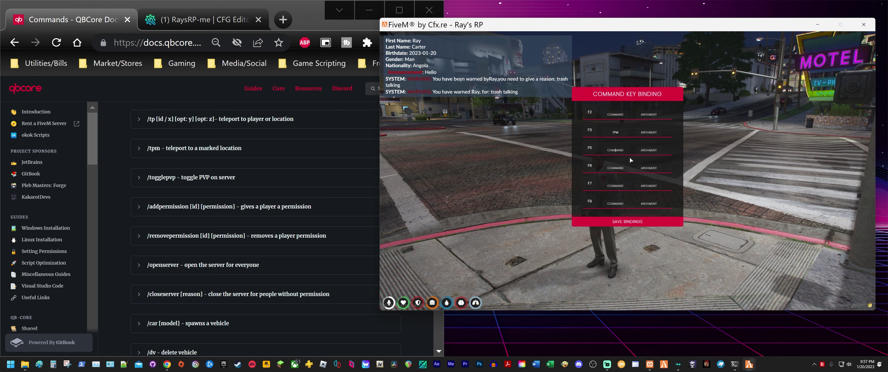
{"action": "type", "text": "g"}
{"action": "key", "text": "BackSpace"}
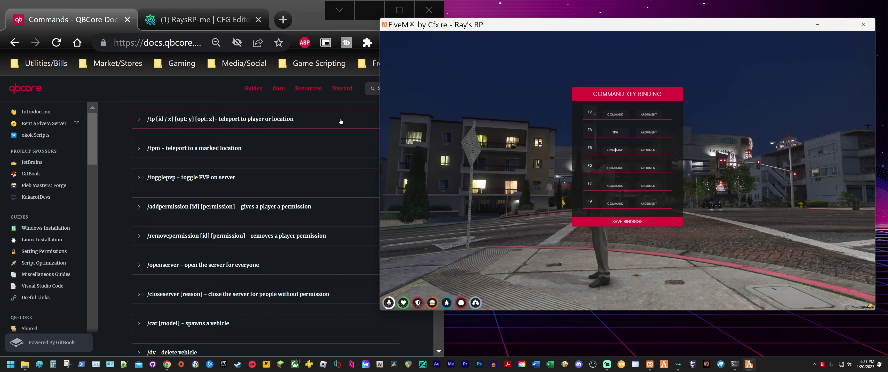
- Look through the general and Ambulancejob commands in the QBCore docs for another command to bind
{"action": "scroll", "coordinate": [288, 175], "scroll_direction": "up", "scroll_amount": 5}
{"action": "scroll", "coordinate": [288, 175], "scroll_direction": "up", "scroll_amount": 3}
{"action": "scroll", "coordinate": [269, 198], "scroll_direction": "up", "scroll_amount": 2}
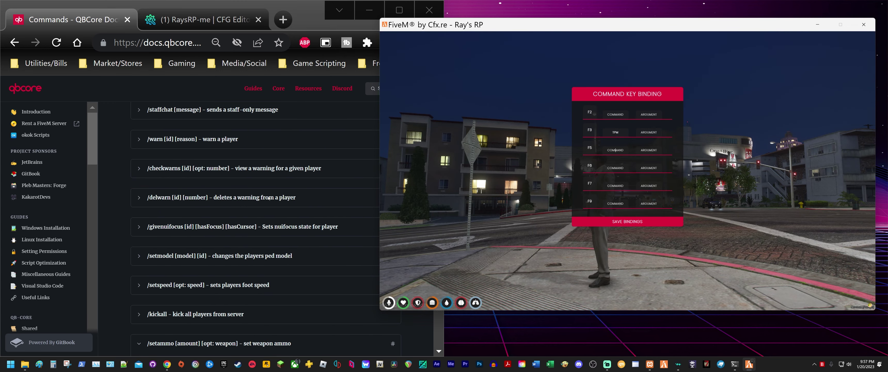
{"action": "scroll", "coordinate": [231, 210], "scroll_direction": "down", "scroll_amount": 15}
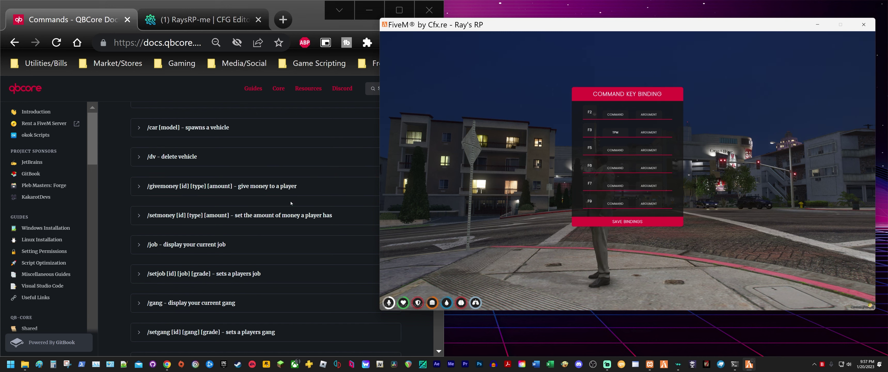
{"action": "scroll", "coordinate": [290, 205], "scroll_direction": "down", "scroll_amount": 2}
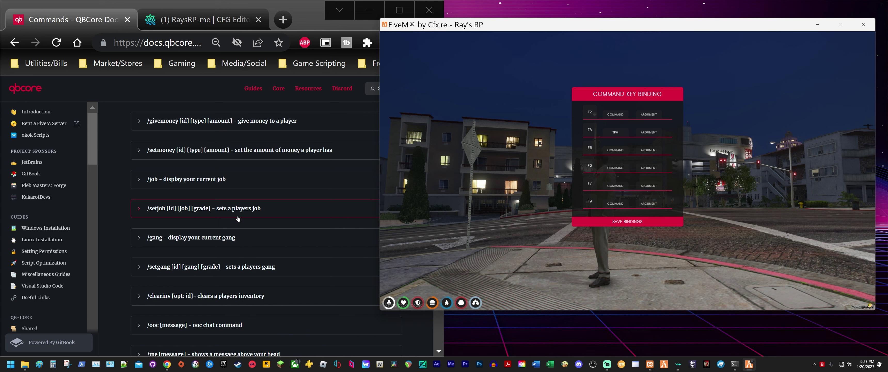
{"action": "scroll", "coordinate": [295, 217], "scroll_direction": "down", "scroll_amount": 2}
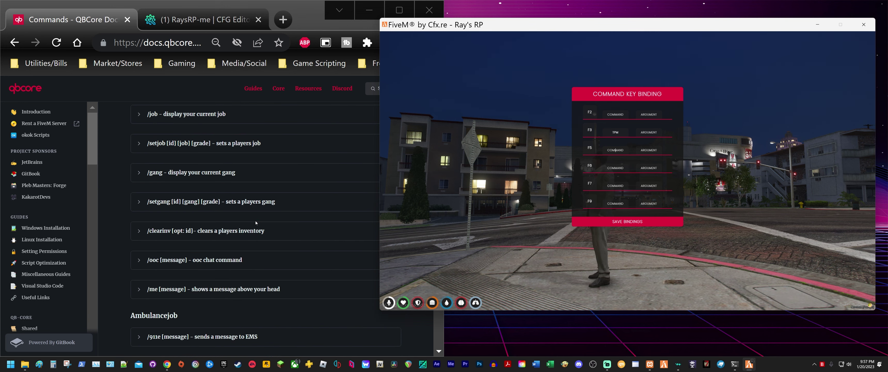
{"action": "scroll", "coordinate": [256, 223], "scroll_direction": "down", "scroll_amount": 2}
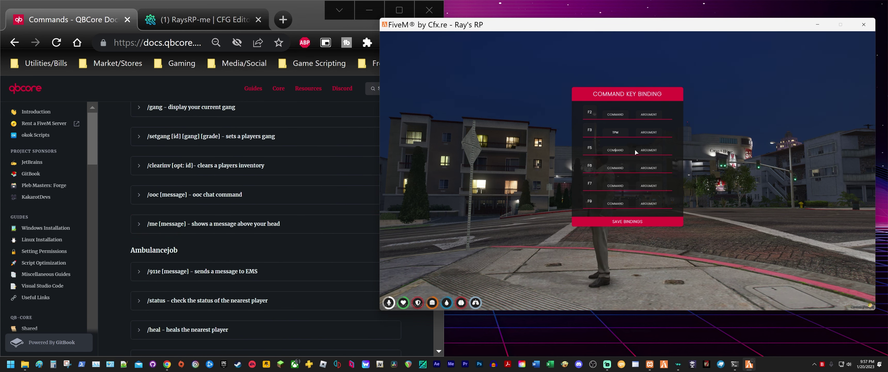
{"action": "scroll", "coordinate": [280, 177], "scroll_direction": "up", "scroll_amount": 10}
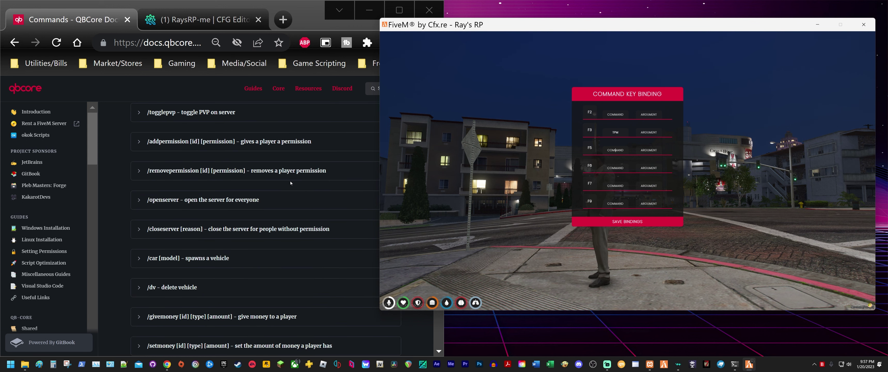
{"action": "scroll", "coordinate": [290, 181], "scroll_direction": "down", "scroll_amount": 4}
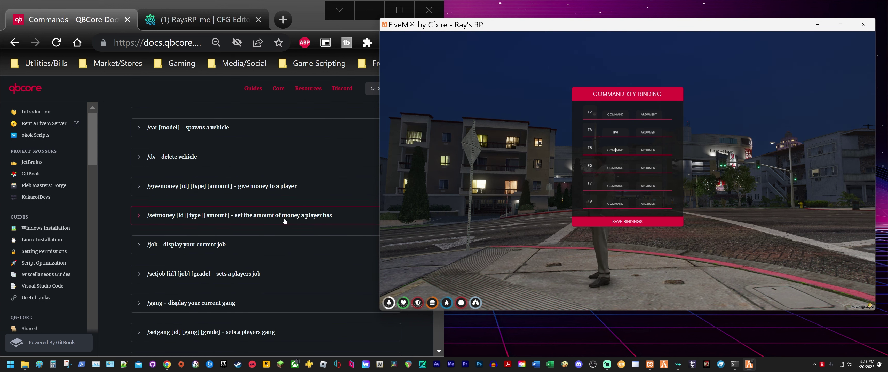
{"action": "scroll", "coordinate": [263, 231], "scroll_direction": "down", "scroll_amount": 4}
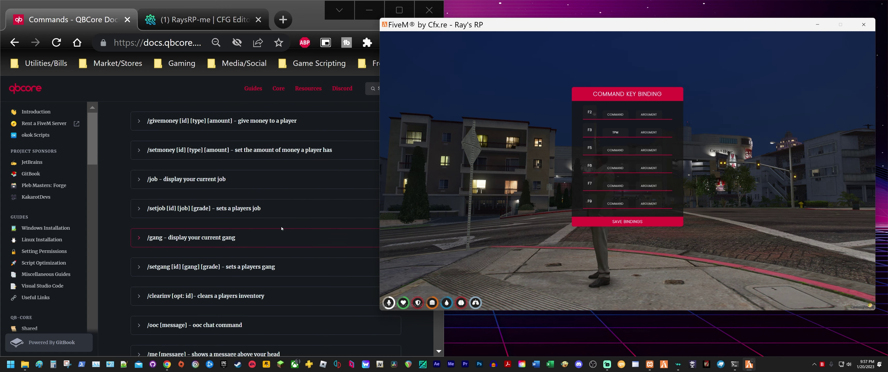
{"action": "scroll", "coordinate": [278, 199], "scroll_direction": "down", "scroll_amount": 2}
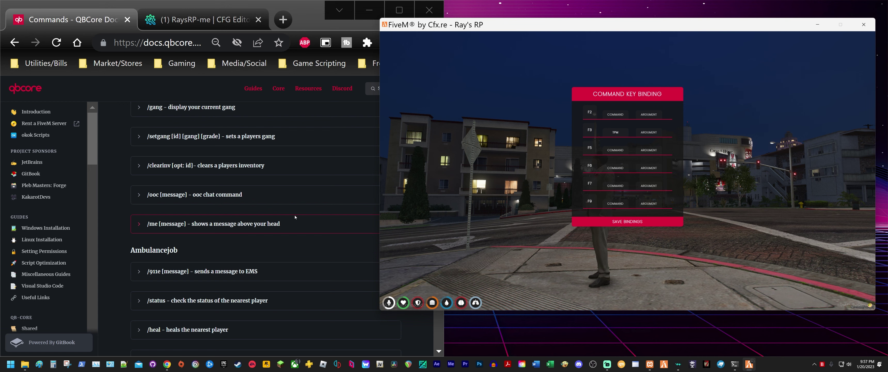
{"action": "scroll", "coordinate": [295, 217], "scroll_direction": "down", "scroll_amount": 2}
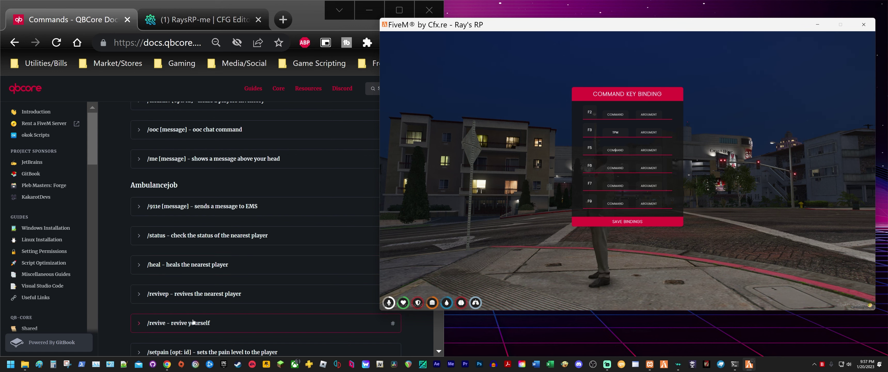
{"action": "scroll", "coordinate": [193, 322], "scroll_direction": "down", "scroll_amount": 2}
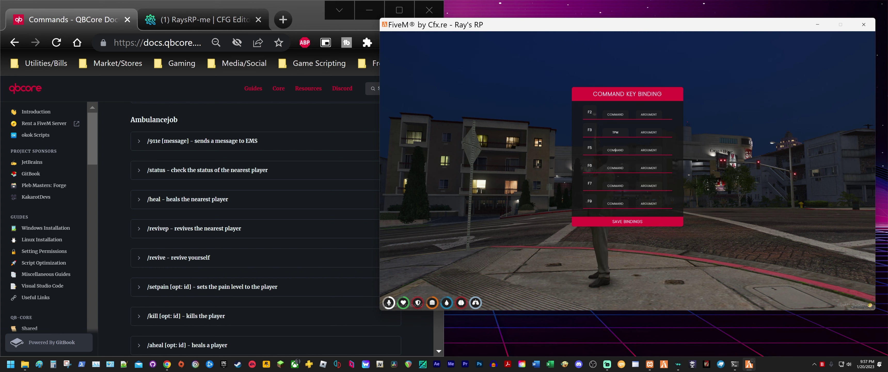
- Bind the revive command to F5, save the bindings and try the new binding in the game
{"action": "type", "text": "revive"}
{"action": "left_click", "coordinate": [625, 224]}
{"action": "left_click", "coordinate": [626, 224]}
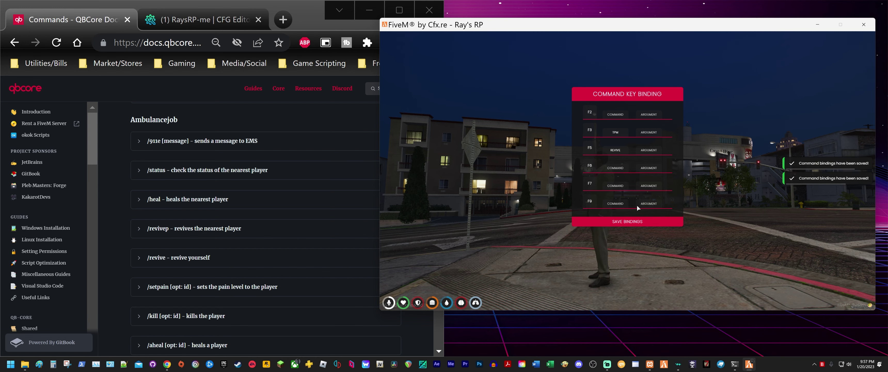
{"action": "key", "text": "Escape"}
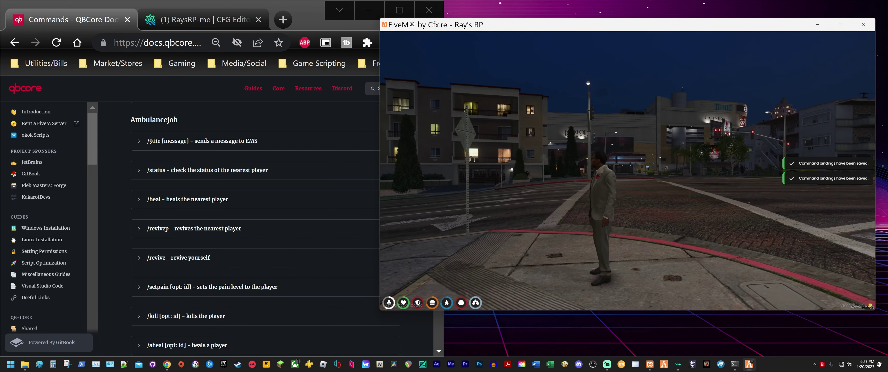
{"action": "key", "text": "F5"}
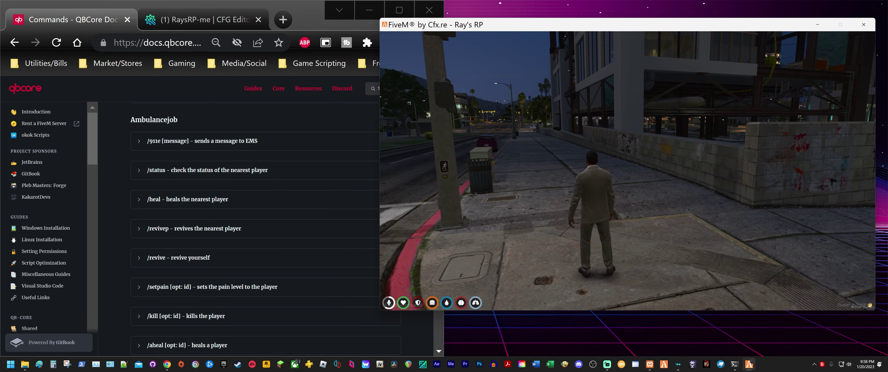
- Check the Police commands in the QBCore docs, and run the character along the sidewalk in the game
{"action": "left_click", "coordinate": [367, 180]}
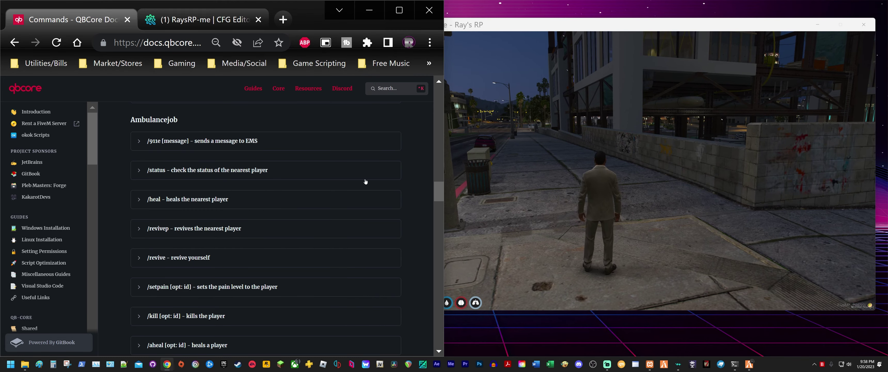
{"action": "scroll", "coordinate": [366, 181], "scroll_direction": "down", "scroll_amount": 5}
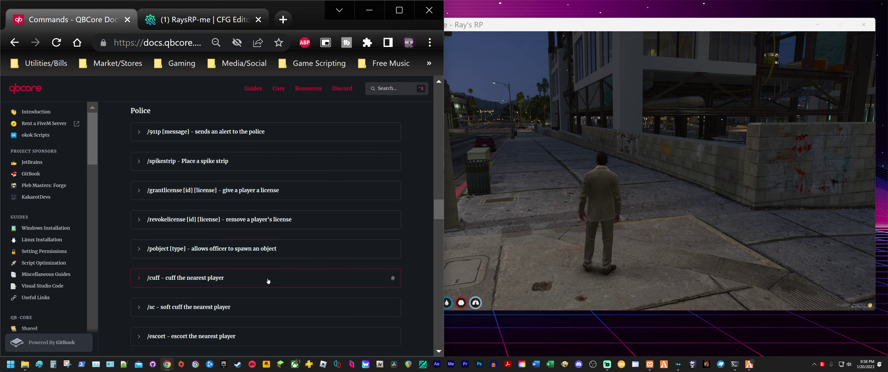
{"action": "left_click", "coordinate": [532, 232]}
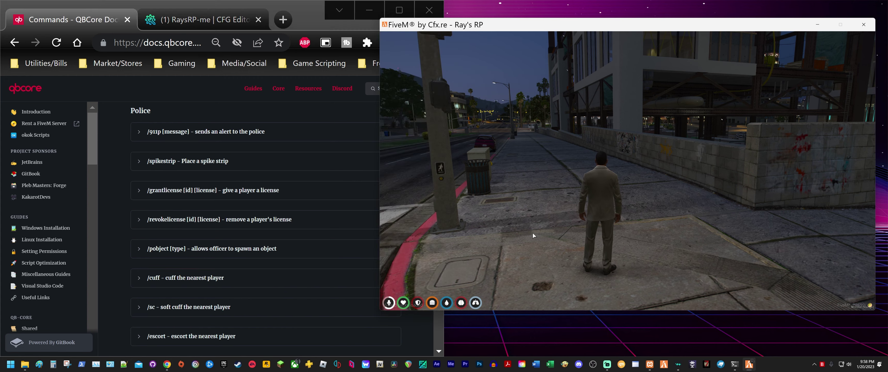
{"action": "key", "text": "w"}
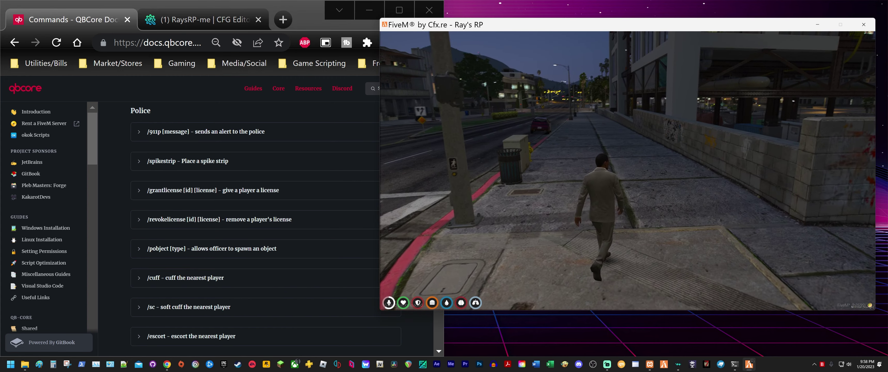
{"action": "key", "text": "shift+w"}
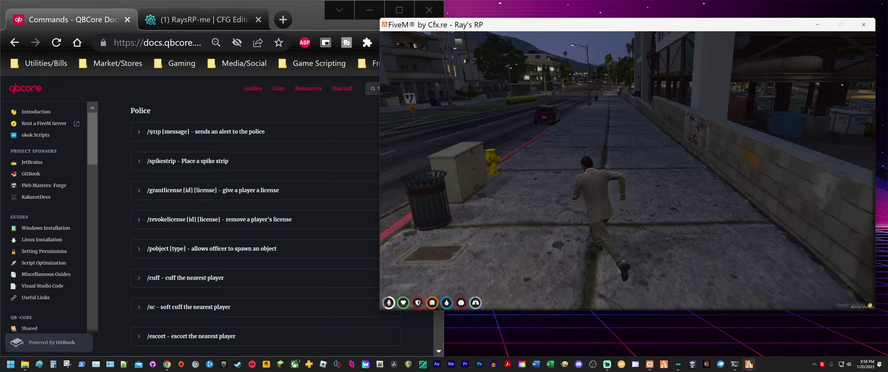
- Look through the Police, Banking, Housing, Inventory, Phone, Streetrace and other job commands in the QBCore docs
{"action": "key", "text": "w"}
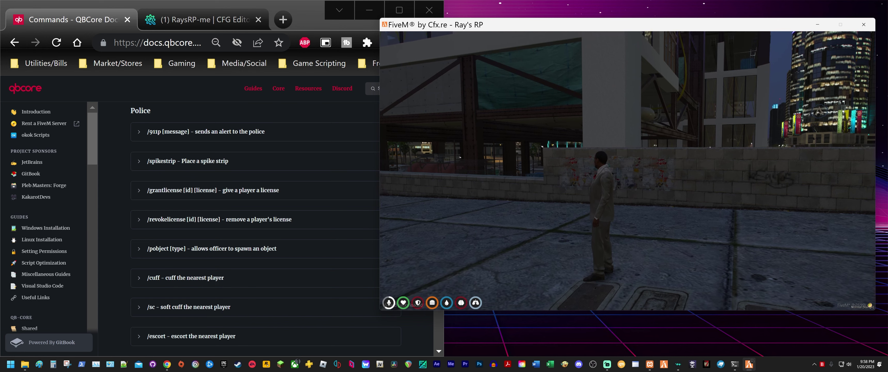
{"action": "key", "text": "alt+Tab"}
{"action": "scroll", "coordinate": [299, 200], "scroll_direction": "down", "scroll_amount": 12}
{"action": "scroll", "coordinate": [387, 180], "scroll_direction": "down", "scroll_amount": 5}
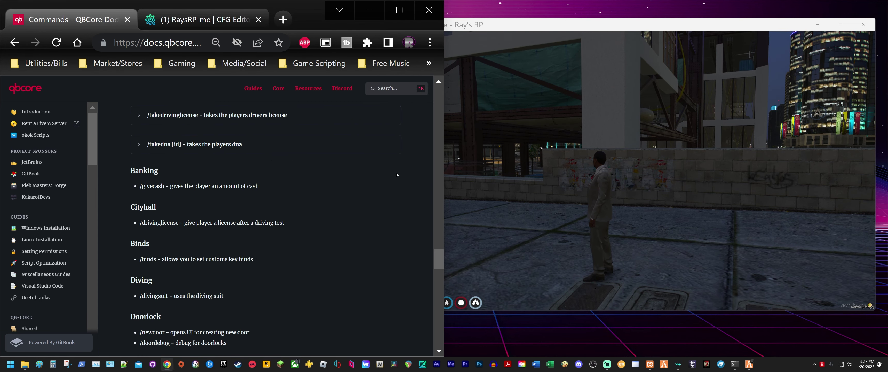
{"action": "scroll", "coordinate": [378, 190], "scroll_direction": "up", "scroll_amount": 2}
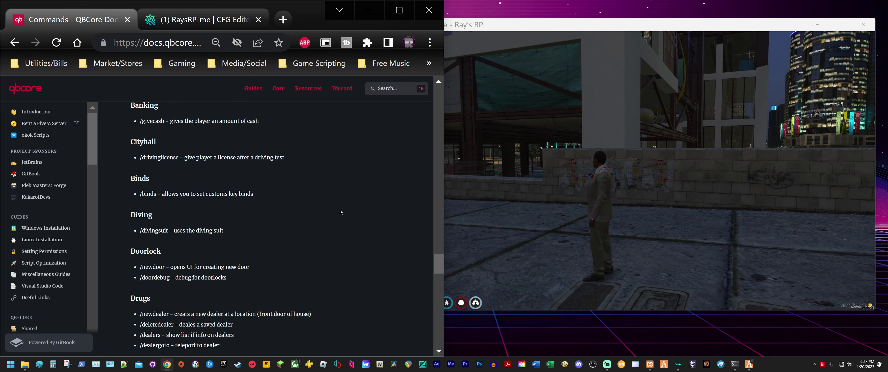
{"action": "scroll", "coordinate": [343, 207], "scroll_direction": "down", "scroll_amount": 6}
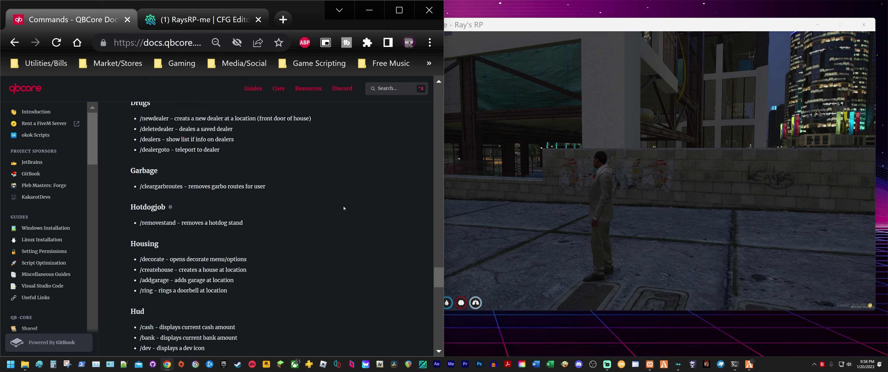
{"action": "scroll", "coordinate": [394, 250], "scroll_direction": "up", "scroll_amount": 8}
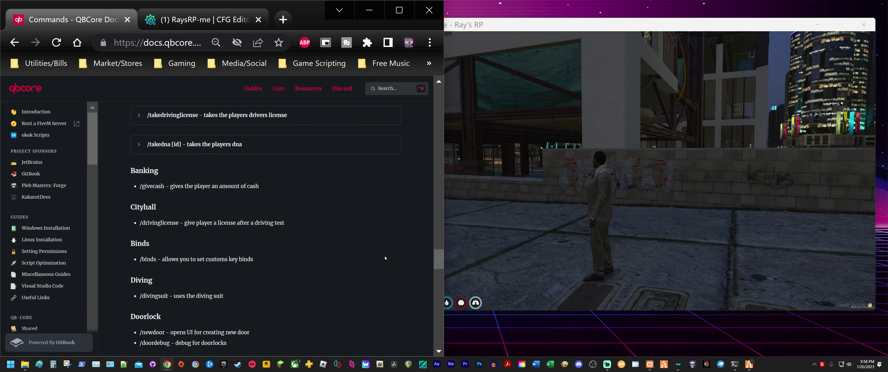
{"action": "scroll", "coordinate": [385, 256], "scroll_direction": "down", "scroll_amount": 10}
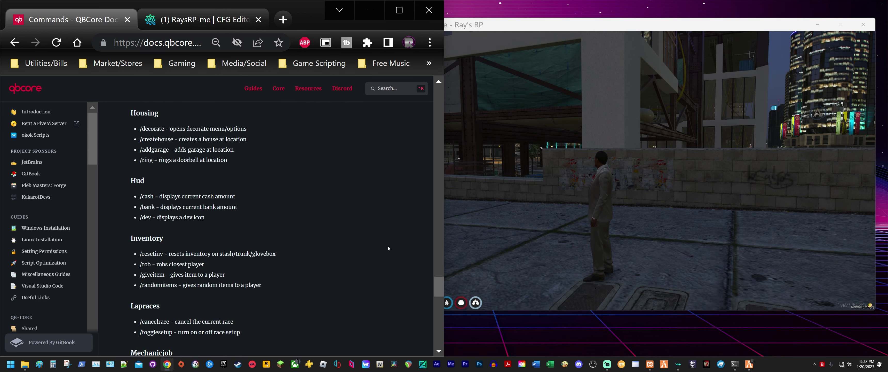
{"action": "scroll", "coordinate": [389, 234], "scroll_direction": "down", "scroll_amount": 2}
{"action": "scroll", "coordinate": [389, 233], "scroll_direction": "down", "scroll_amount": 6}
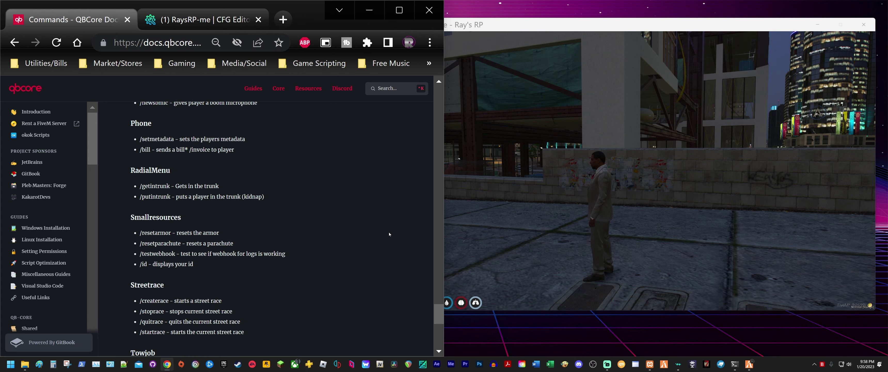
{"action": "scroll", "coordinate": [389, 234], "scroll_direction": "up", "scroll_amount": 15}
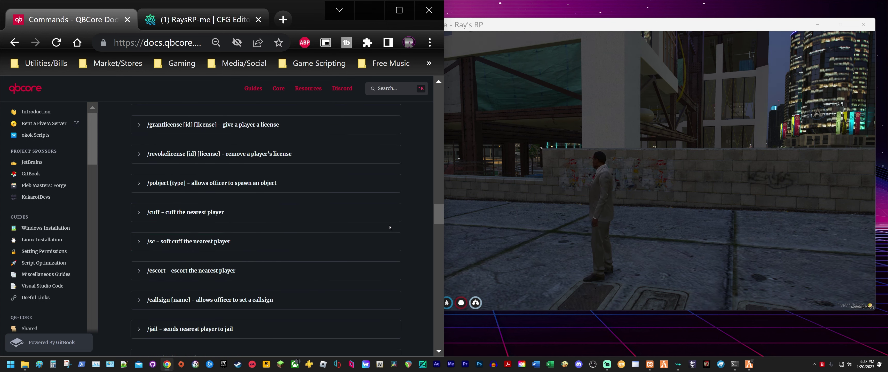
{"action": "scroll", "coordinate": [348, 206], "scroll_direction": "up", "scroll_amount": 10}
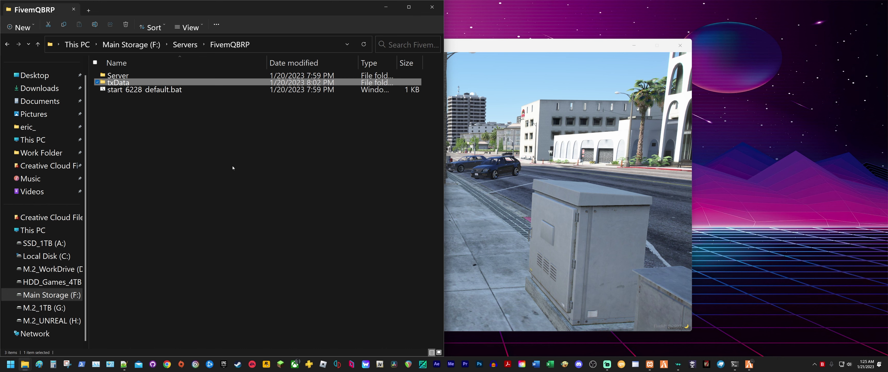
- Open the [qb] resources folder inside txData's QBCoreFramework_CB3984.base folder
{"action": "double_click", "coordinate": [128, 83]}
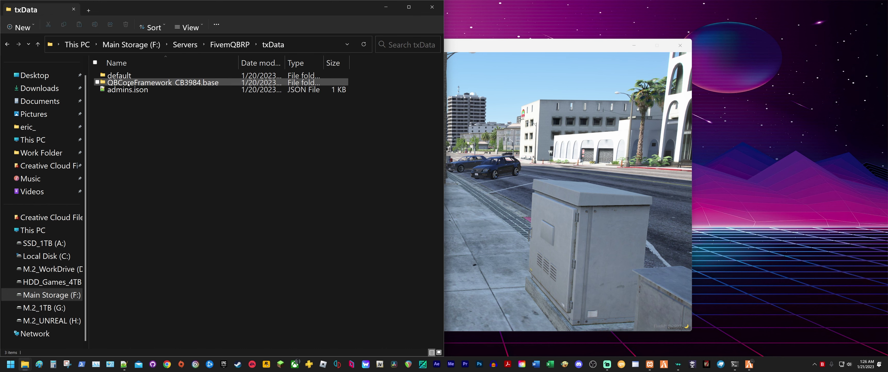
{"action": "double_click", "coordinate": [160, 83]}
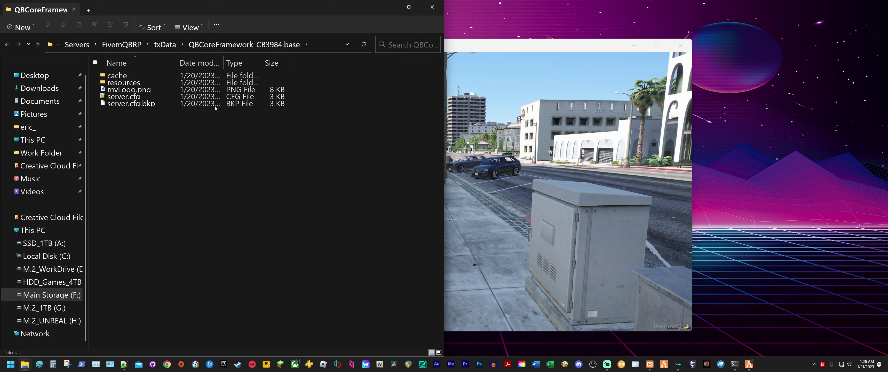
{"action": "double_click", "coordinate": [227, 83]}
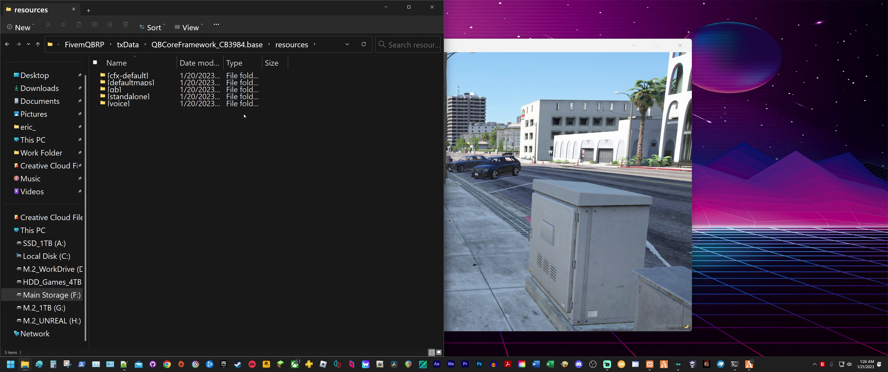
{"action": "left_click", "coordinate": [117, 92]}
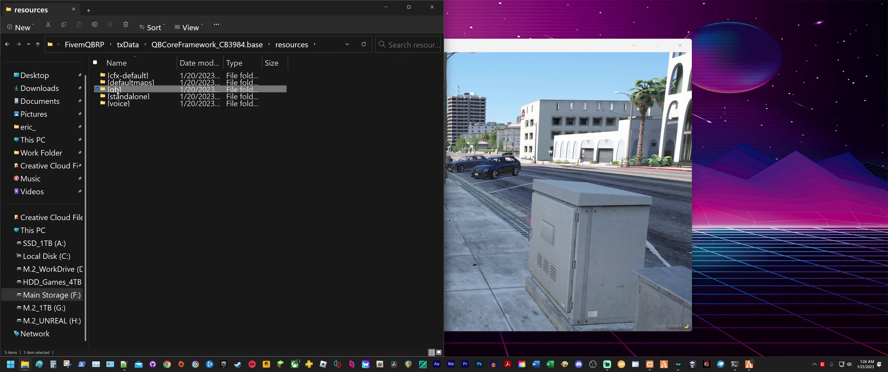
{"action": "double_click", "coordinate": [117, 92]}
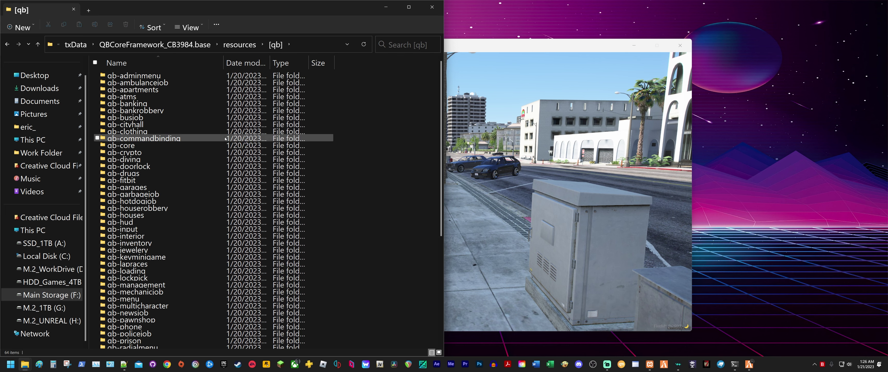
- Open config.lua from the qb-core folder in Notepad++ and move its window clear for reading
{"action": "left_click", "coordinate": [130, 147]}
{"action": "double_click", "coordinate": [130, 146]}
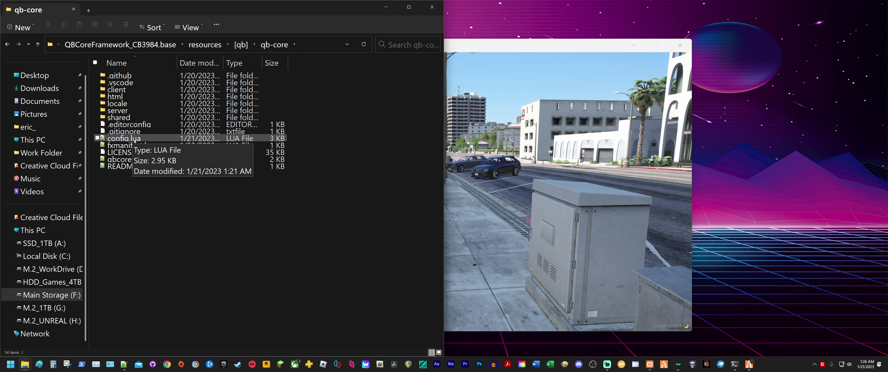
{"action": "double_click", "coordinate": [124, 138]}
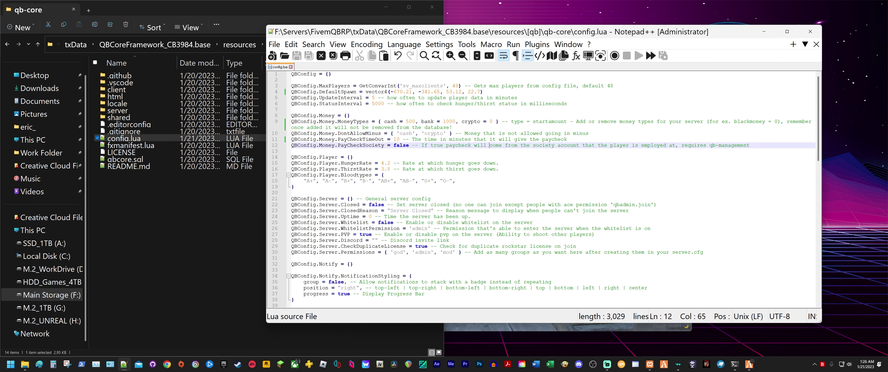
{"action": "left_click_drag", "start_coordinate": [535, 30], "coordinate": [310, 45]}
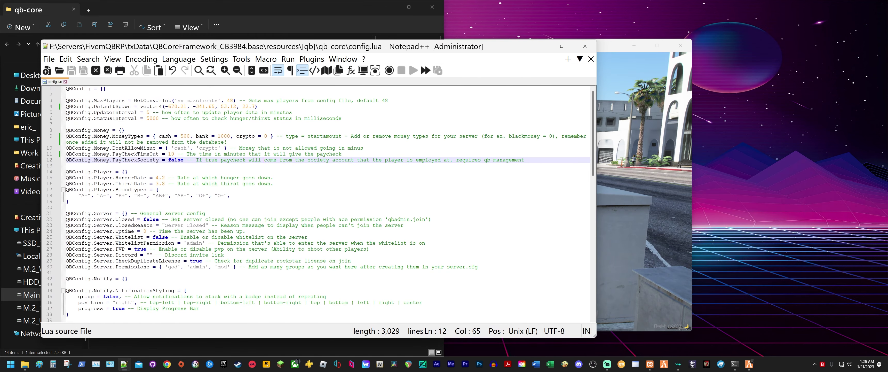
- Examine the vector4 coordinates of the QBConfig.DefaultSpawn setting by highlighting them
{"action": "left_click", "coordinate": [128, 112]}
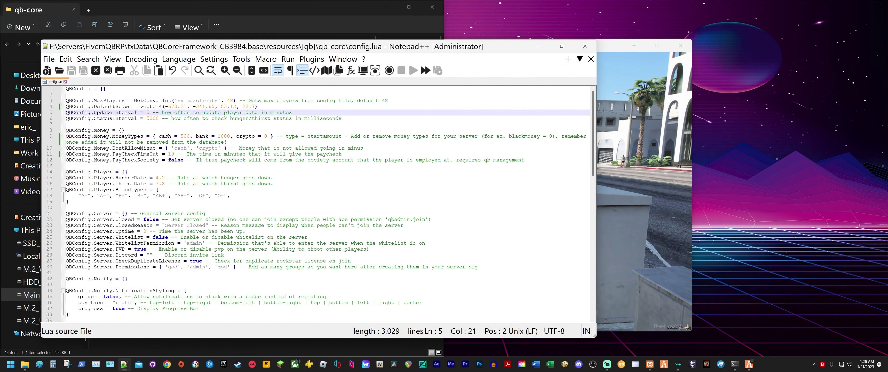
{"action": "left_click", "coordinate": [182, 106]}
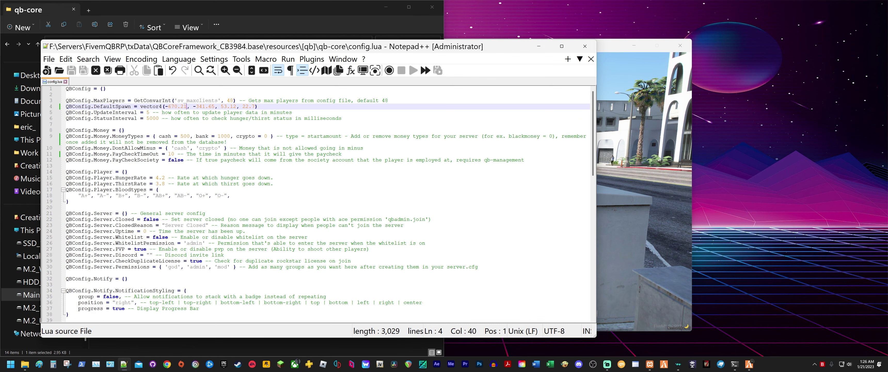
{"action": "left_click_drag", "start_coordinate": [256, 106], "coordinate": [168, 107]}
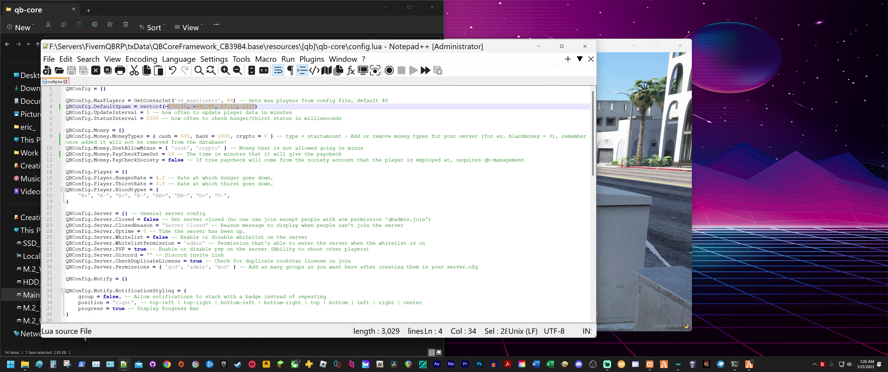
{"action": "left_click", "coordinate": [159, 106]}
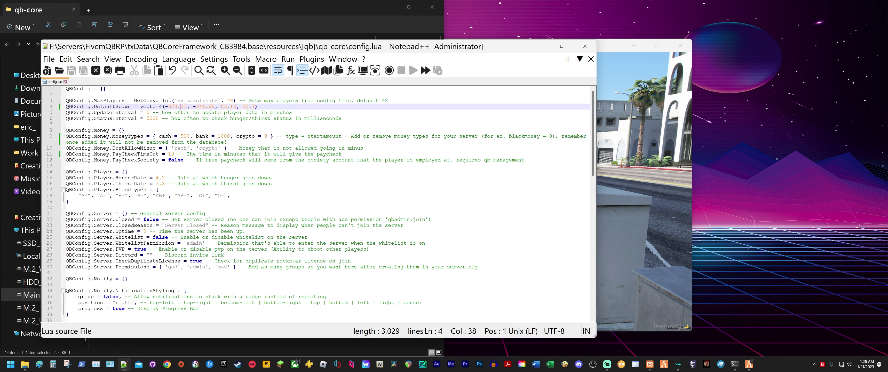
{"action": "left_click_drag", "start_coordinate": [256, 106], "coordinate": [169, 106]}
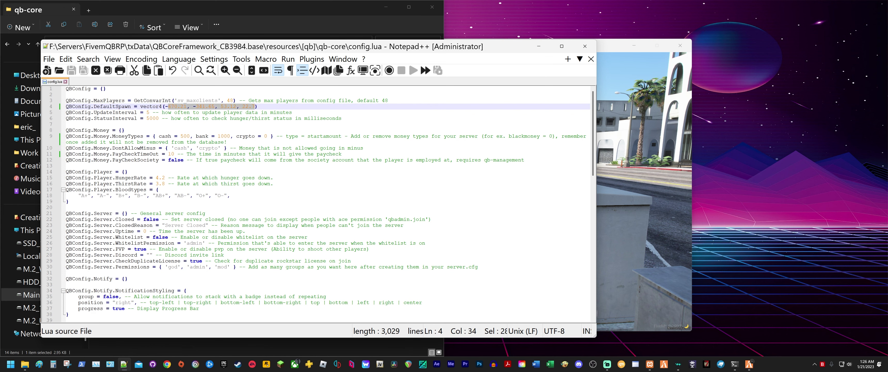
{"action": "left_click", "coordinate": [214, 106]}
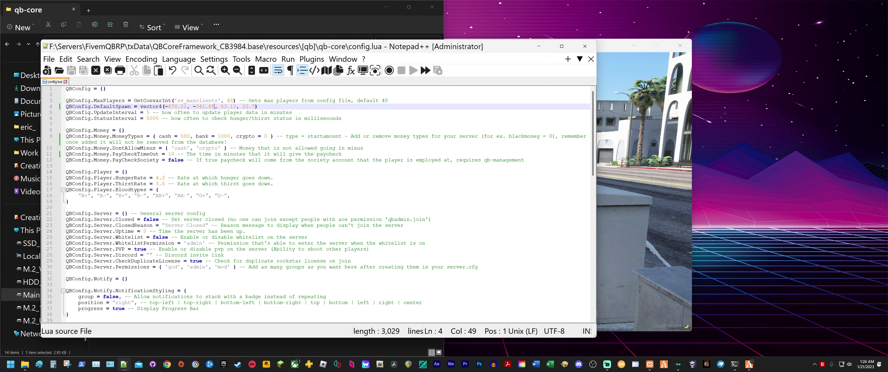
{"action": "left_click_drag", "start_coordinate": [257, 107], "coordinate": [168, 106]}
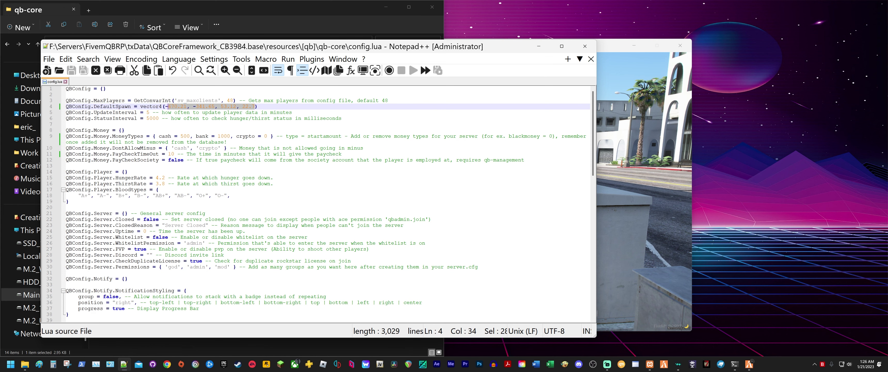
{"action": "left_click", "coordinate": [187, 112]}
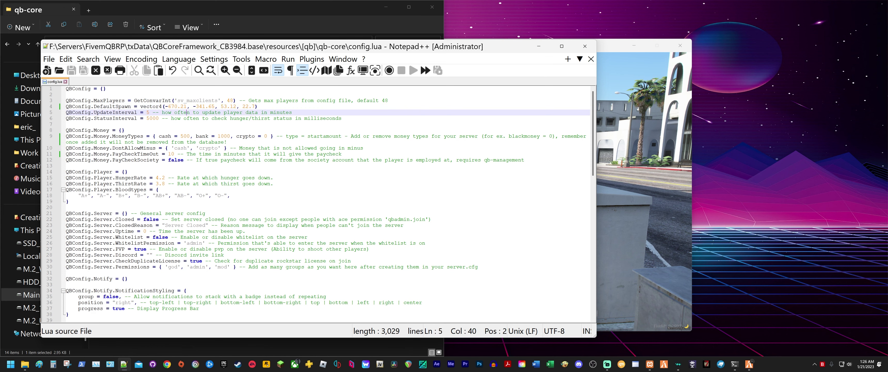
{"action": "left_click_drag", "start_coordinate": [255, 106], "coordinate": [168, 106]}
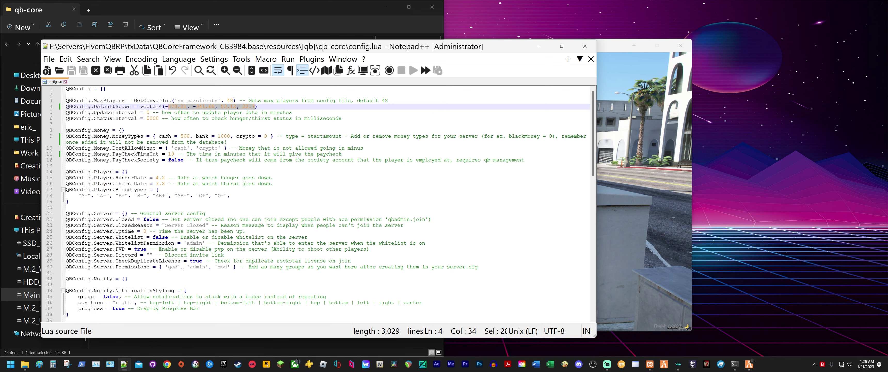
- Examine the UpdateInterval and StatusInterval settings and the comment on how often hunger and thirst are checked
{"action": "left_click", "coordinate": [206, 112]}
{"action": "left_click", "coordinate": [150, 113]}
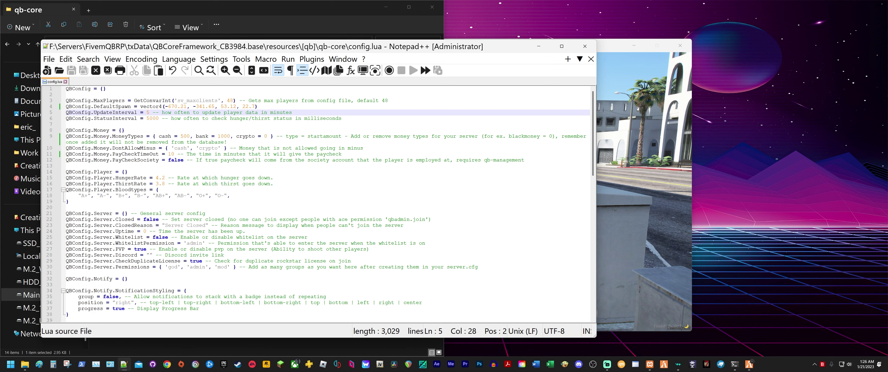
{"action": "left_click", "coordinate": [150, 118]}
{"action": "left_click", "coordinate": [115, 112]}
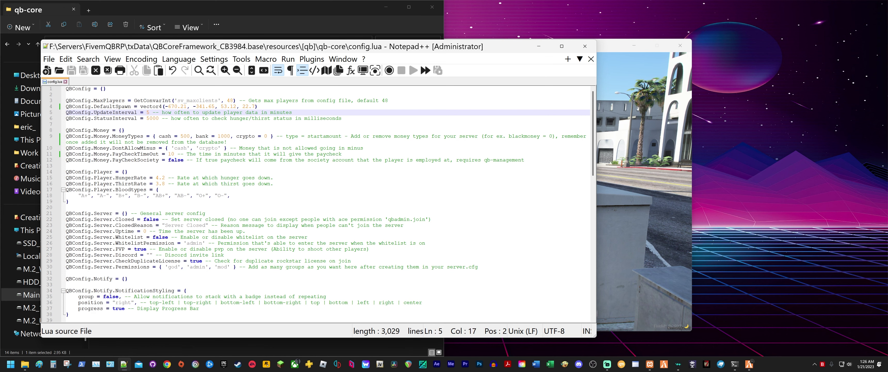
{"action": "left_click", "coordinate": [150, 112]}
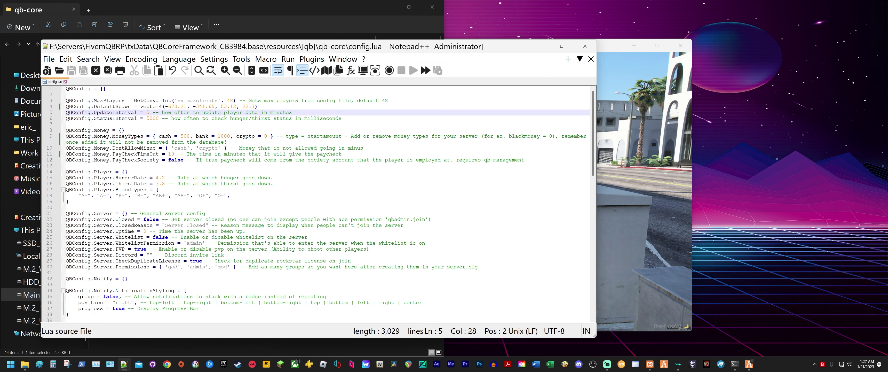
{"action": "left_click", "coordinate": [162, 118]}
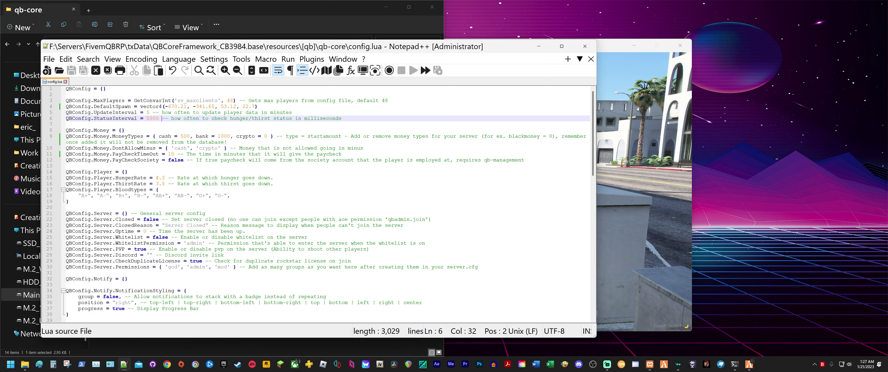
{"action": "left_click_drag", "start_coordinate": [205, 118], "coordinate": [255, 118]}
{"action": "left_click", "coordinate": [269, 118]}
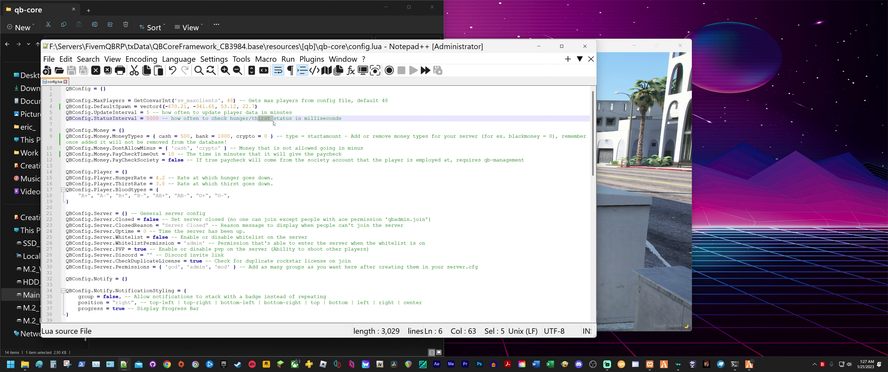
- Add a blackmoney = 0 entry after crypto in QBConfig.Money.MoneyTypes, copying it from the example in the line's comment
{"action": "left_click", "coordinate": [134, 137]}
{"action": "left_click", "coordinate": [197, 135]}
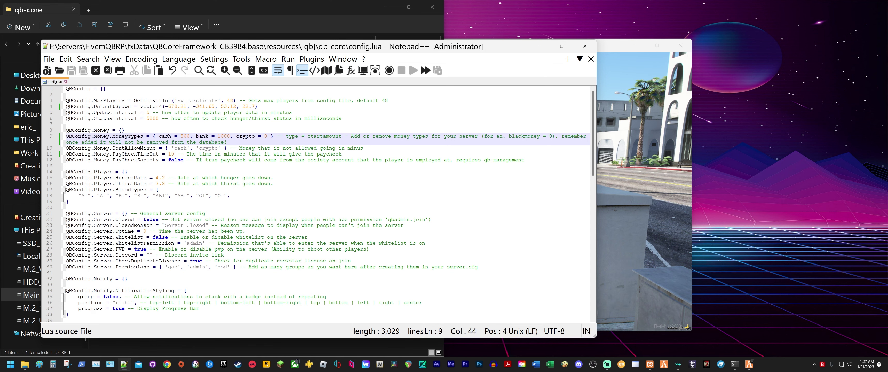
{"action": "left_click", "coordinate": [266, 136]}
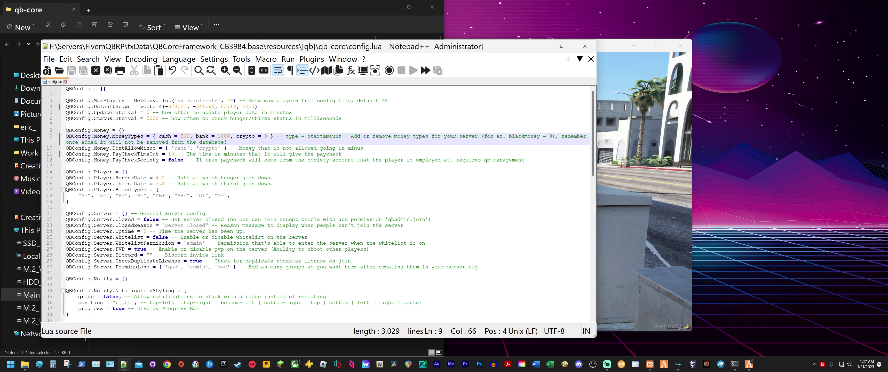
{"action": "type", "text": ","}
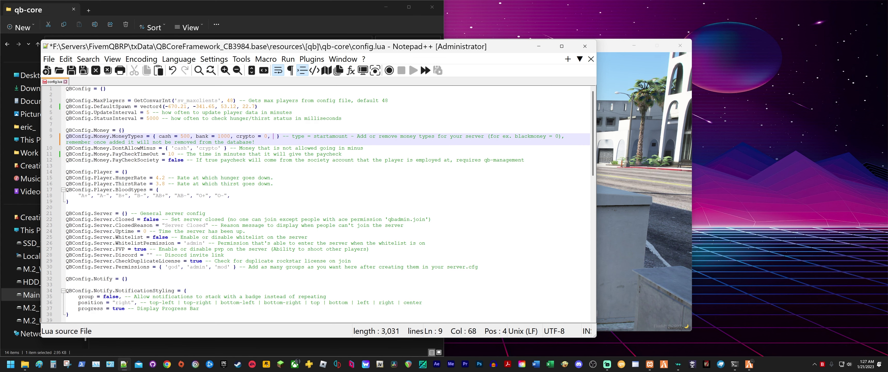
{"action": "left_click_drag", "start_coordinate": [558, 137], "coordinate": [515, 136]}
{"action": "right_click", "coordinate": [526, 136]}
{"action": "left_click", "coordinate": [546, 151]}
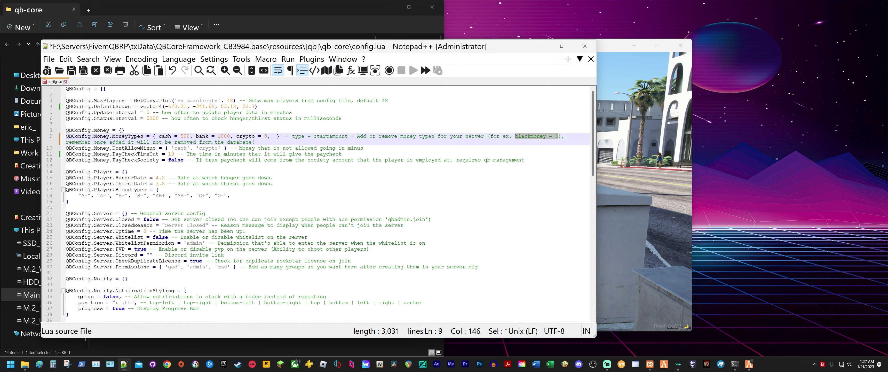
{"action": "left_click", "coordinate": [274, 136]}
{"action": "key", "text": "ctrl+v"}
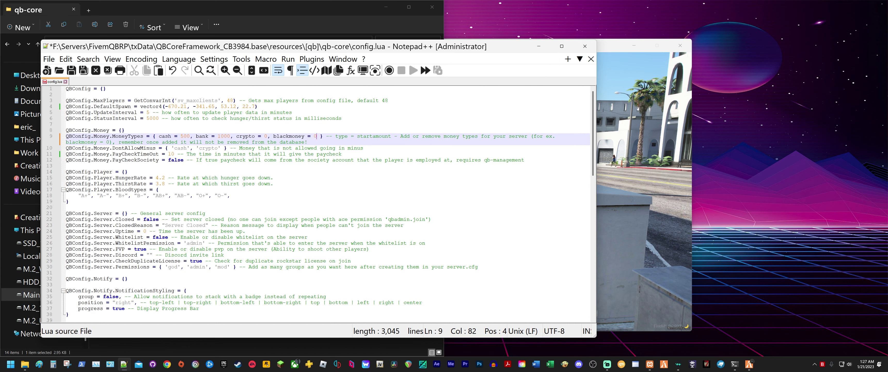
- Examine the MoneyTypes entries, especially blackmoney, and the comment on whether added money types can be removed from the database
{"action": "left_click", "coordinate": [280, 142]}
{"action": "left_click", "coordinate": [289, 136]}
{"action": "left_click", "coordinate": [249, 136]}
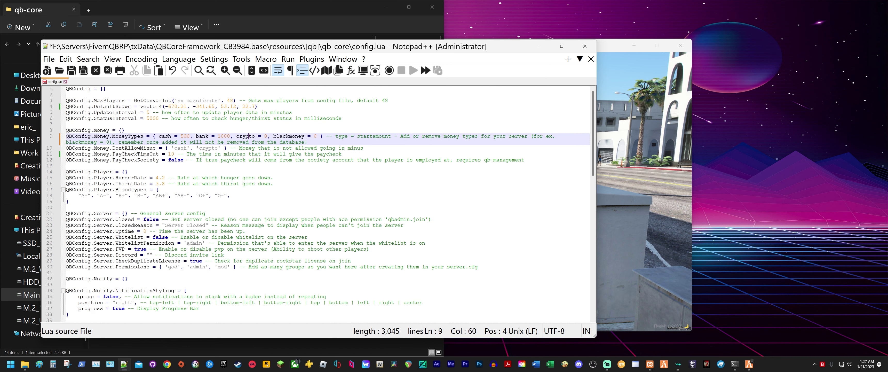
{"action": "left_click", "coordinate": [309, 135]}
{"action": "left_click", "coordinate": [304, 136]}
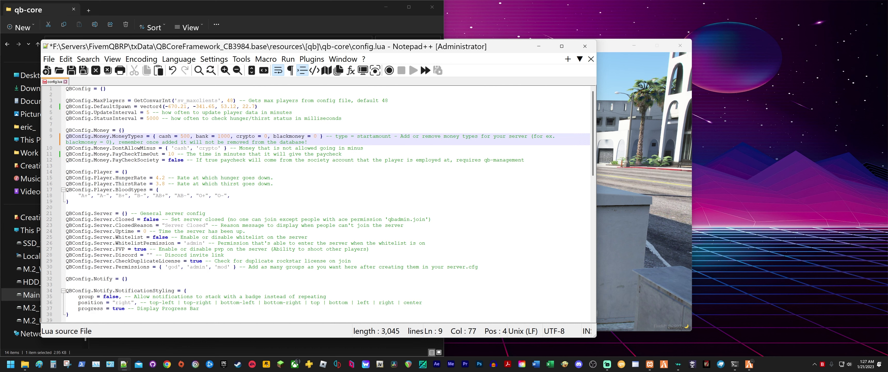
{"action": "left_click", "coordinate": [292, 142]}
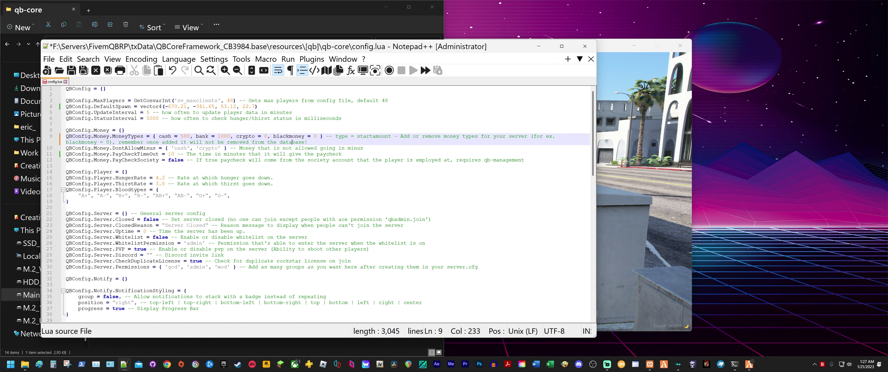
{"action": "left_click", "coordinate": [295, 137]}
{"action": "left_click", "coordinate": [317, 136]}
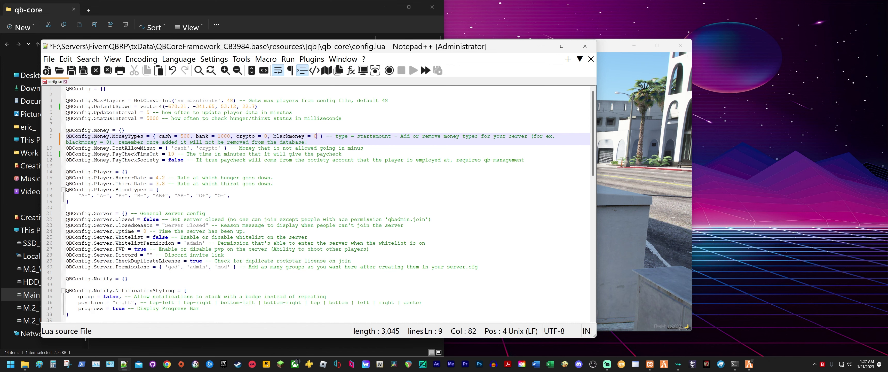
{"action": "left_click", "coordinate": [131, 142]}
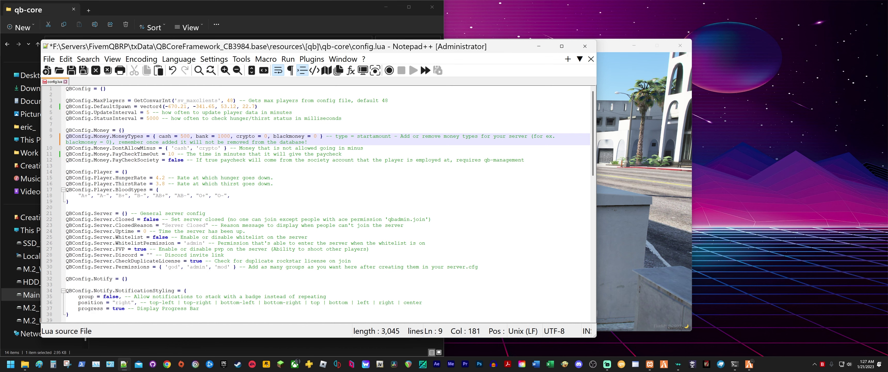
{"action": "left_click", "coordinate": [242, 141]}
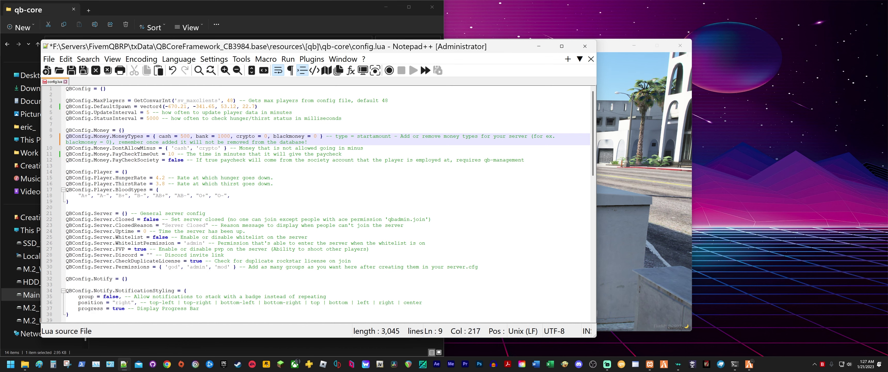
{"action": "left_click", "coordinate": [196, 142]}
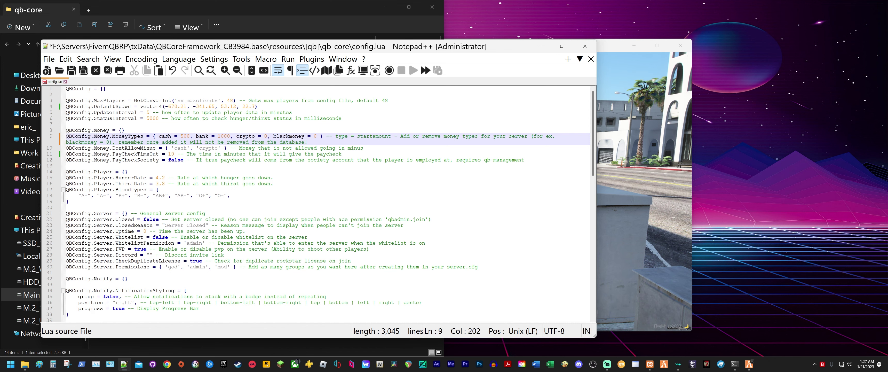
{"action": "left_click_drag", "start_coordinate": [316, 136], "coordinate": [271, 136]}
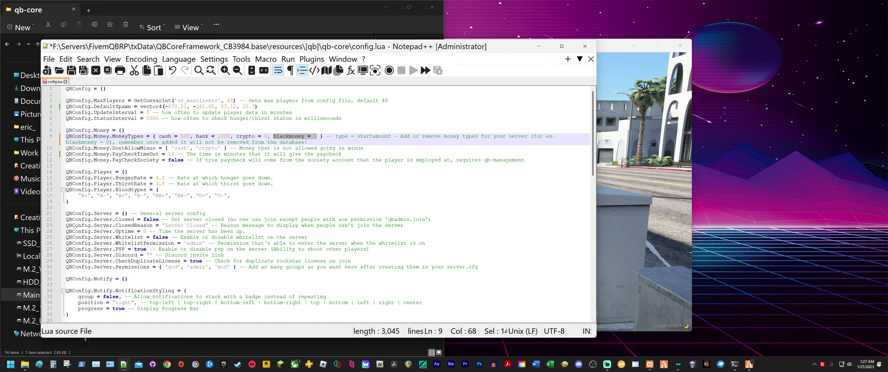
{"action": "left_click", "coordinate": [264, 137]}
{"action": "left_click", "coordinate": [288, 136]}
{"action": "left_click_drag", "start_coordinate": [316, 137], "coordinate": [270, 136]}
- Append blackmoney after 'crypto' in the QBConfig.Money.DontAllowMinus list
{"action": "left_click", "coordinate": [208, 148]}
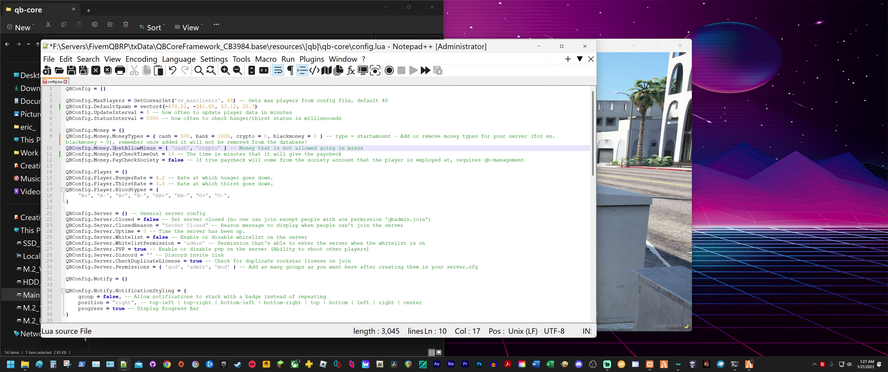
{"action": "left_click", "coordinate": [109, 148]}
{"action": "left_click", "coordinate": [196, 148]}
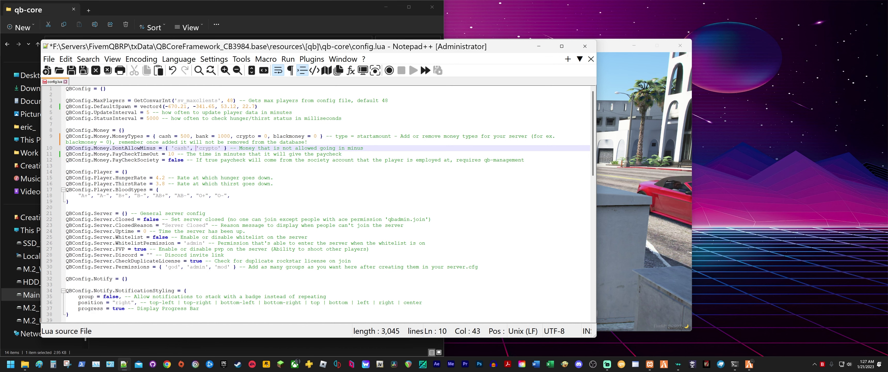
{"action": "left_click", "coordinate": [220, 147]}
{"action": "type", "text": ","}
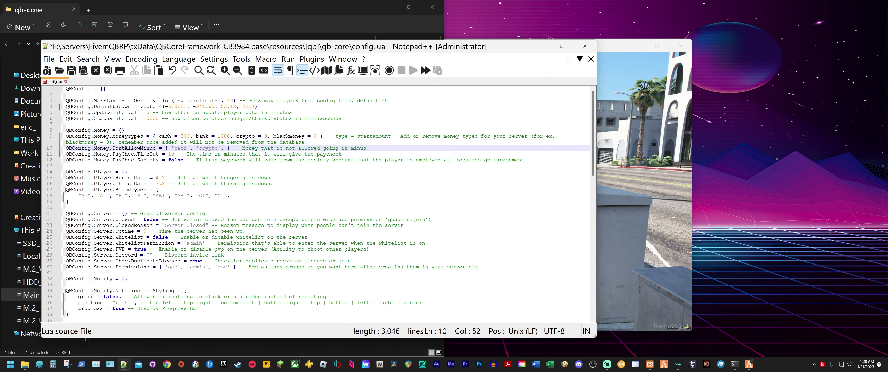
{"action": "type", "text": " black"}
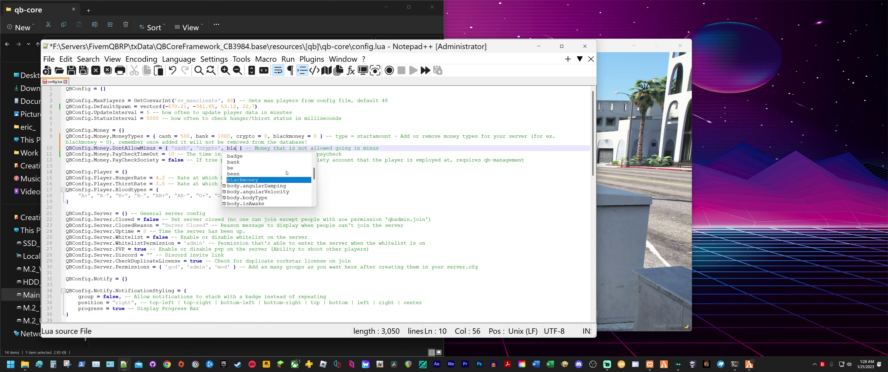
{"action": "type", "text": "money"}
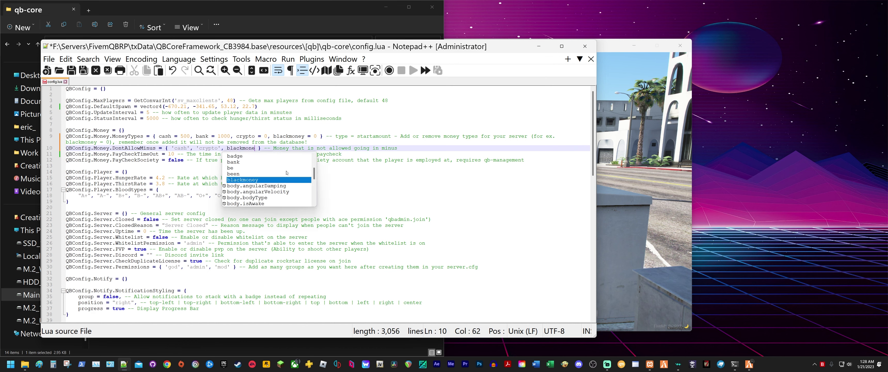
- Enclose the blackmoney entry of the DontAllowMinus list in single quotes
{"action": "left_click", "coordinate": [242, 148]}
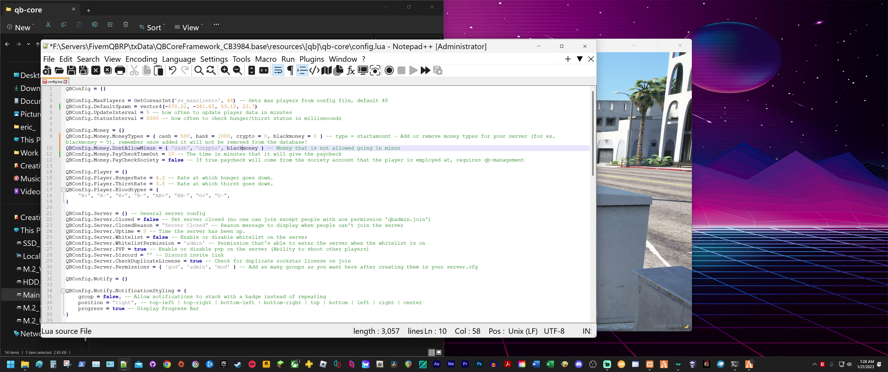
{"action": "type", "text": "'"}
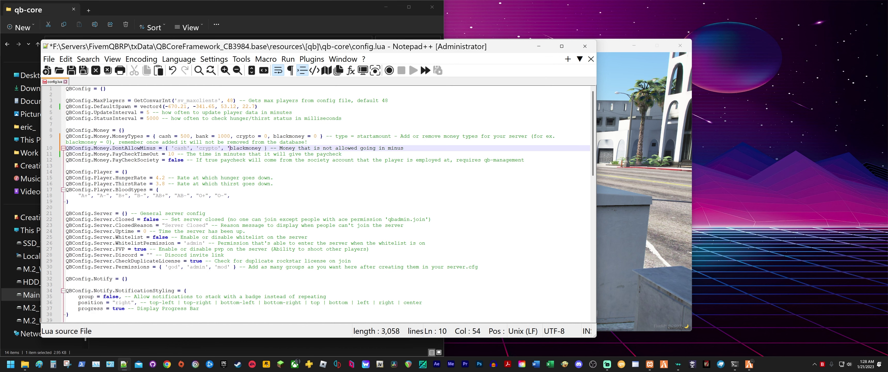
{"action": "key", "text": "Right"}
{"action": "key", "text": "Right"}
{"action": "key", "text": "Right"}
{"action": "type", "text": "'"}
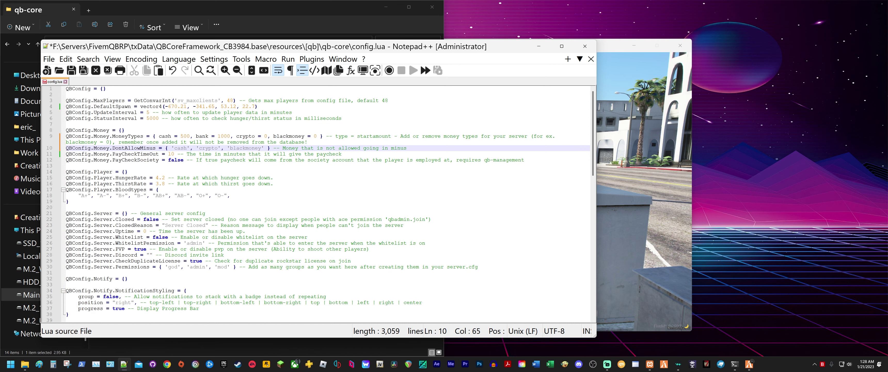
{"action": "key", "text": "Down"}
{"action": "key", "text": "Left"}
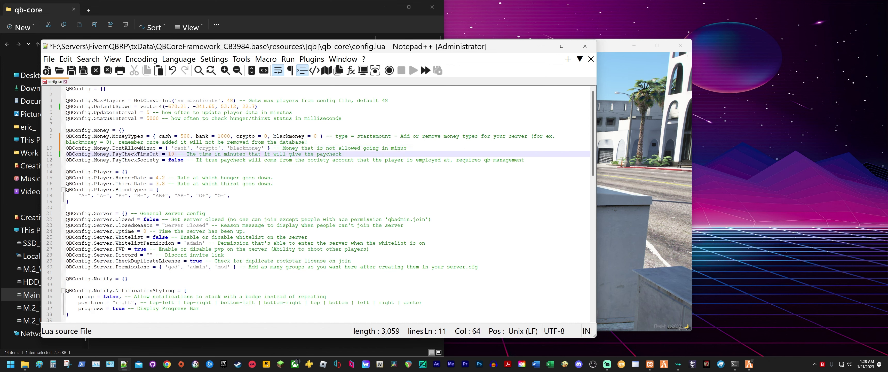
{"action": "key", "text": "Up"}
{"action": "key", "text": "Up"}
{"action": "key", "text": "Left"}
{"action": "key", "text": "Left"}
{"action": "key", "text": "Left"}
{"action": "key", "text": "Left"}
{"action": "key", "text": "Left"}
{"action": "key", "text": "Left"}
{"action": "key", "text": "Left"}
{"action": "key", "text": "Left"}
{"action": "key", "text": "Left"}
{"action": "key", "text": "Down"}
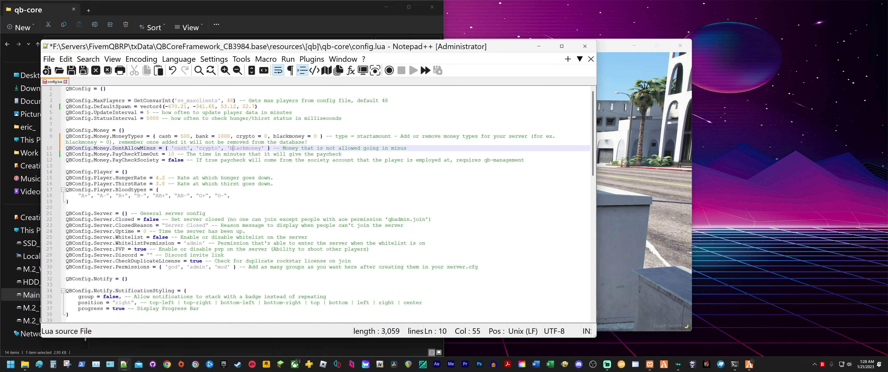
{"action": "key", "text": "Left"}
{"action": "key", "text": "Left"}
{"action": "key", "text": "Left"}
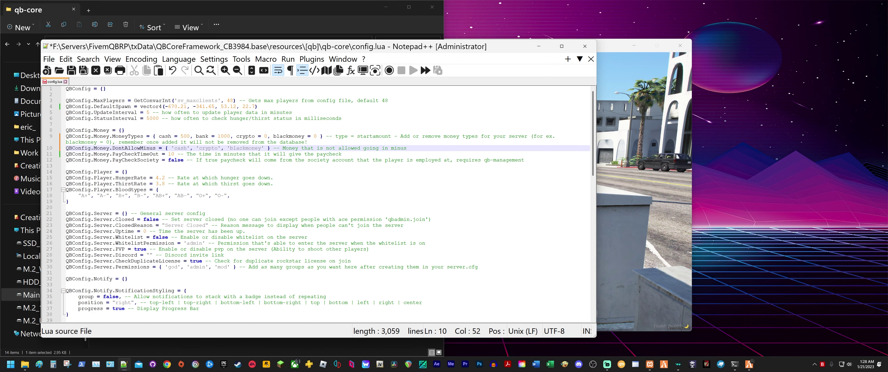
{"action": "key", "text": "Right"}
{"action": "key", "text": "Right"}
{"action": "key", "text": "Right"}
{"action": "key", "text": "Right"}
{"action": "key", "text": "Right"}
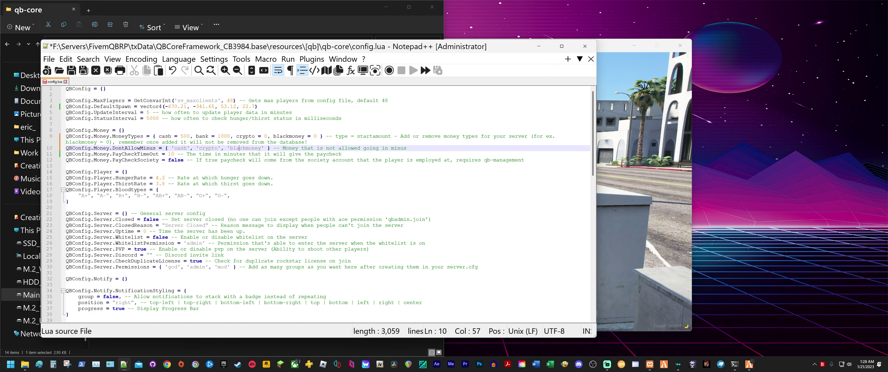
{"action": "key", "text": "Right"}
{"action": "key", "text": "Right"}
{"action": "key", "text": "Right"}
{"action": "key", "text": "Right"}
{"action": "key", "text": "Right"}
{"action": "key", "text": "Right"}
{"action": "key", "text": "Right"}
{"action": "key", "text": "Right"}
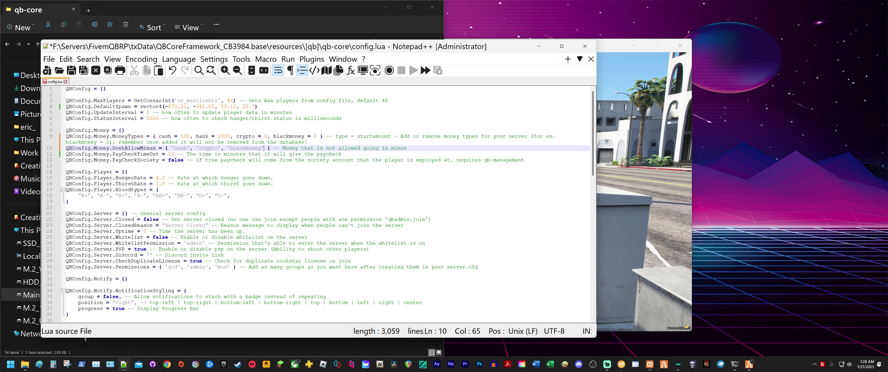
- Set QBConfig.Money.PayCheckTimeOut to 15 minutes
{"action": "left_click", "coordinate": [208, 160]}
{"action": "left_click", "coordinate": [131, 154]}
{"action": "left_click", "coordinate": [174, 154]}
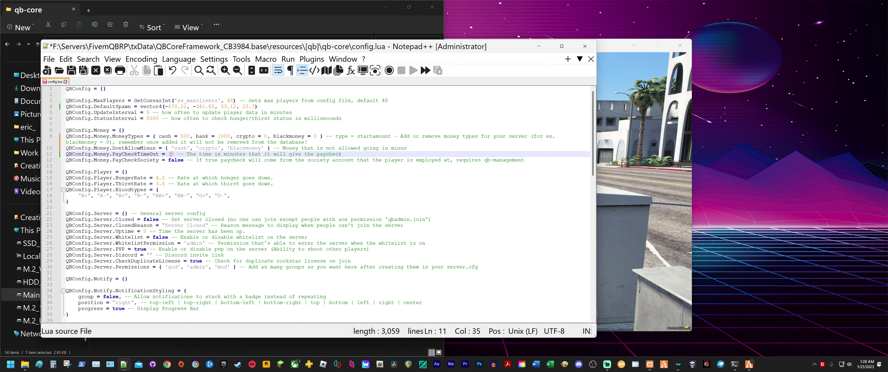
{"action": "left_click_drag", "start_coordinate": [170, 154], "coordinate": [173, 155]}
{"action": "left_click", "coordinate": [162, 154]}
{"action": "left_click_drag", "start_coordinate": [174, 154], "coordinate": [169, 154]}
{"action": "left_click", "coordinate": [171, 153]}
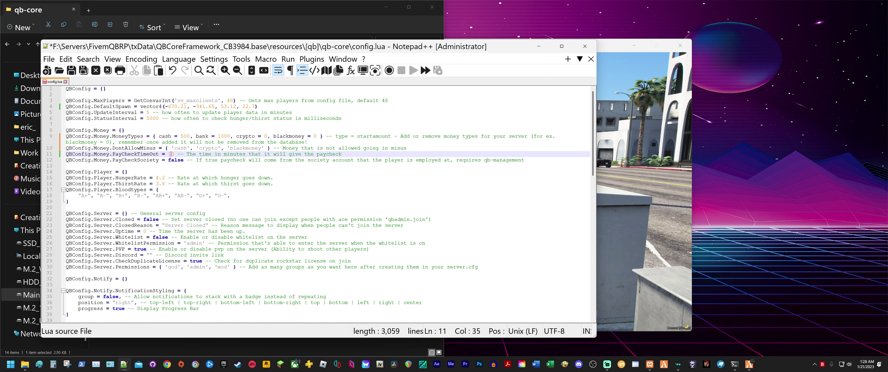
{"action": "type", "text": "5"}
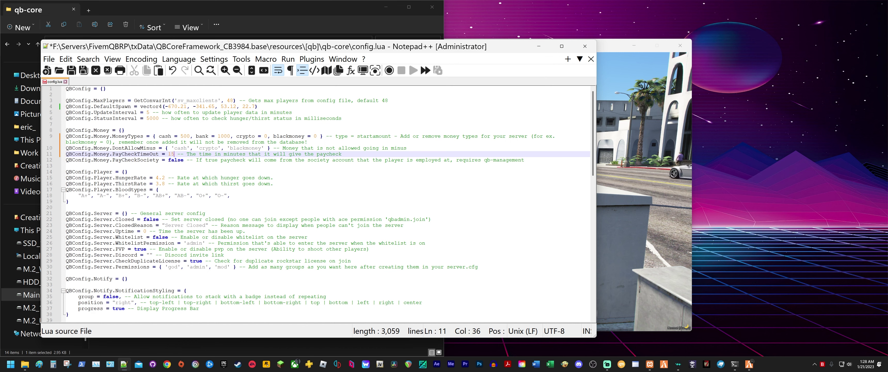
- Set the starting cash amount in QBConfig.Money.MoneyTypes to 1000
{"action": "key", "text": "Up"}
{"action": "key", "text": "Up"}
{"action": "key", "text": "Up"}
{"action": "key", "text": "Right"}
{"action": "key", "text": "Right"}
{"action": "key", "text": "Right"}
{"action": "key", "text": "Right"}
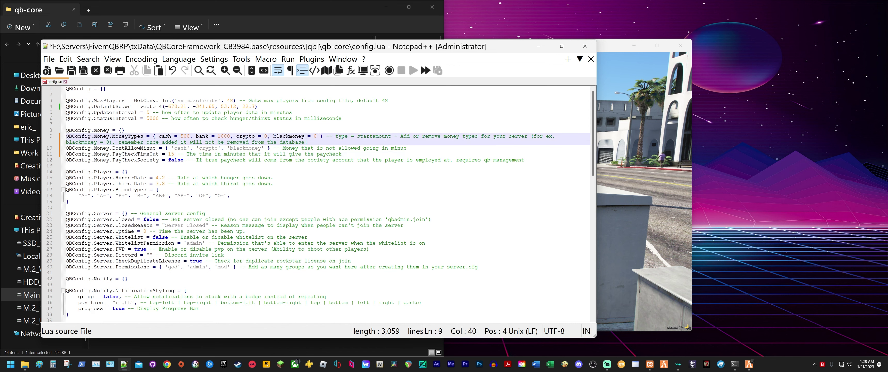
{"action": "key", "text": "Left"}
{"action": "key", "text": "BackSpace"}
{"action": "type", "text": "10"}
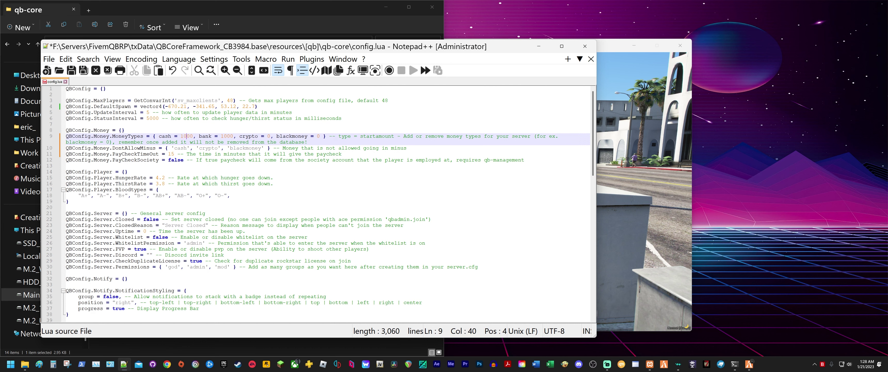
- Set the starting bank amount in QBConfig.Money.MoneyTypes to 10000
{"action": "key", "text": "Right"}
{"action": "key", "text": "Right"}
{"action": "key", "text": "Right"}
{"action": "key", "text": "Right"}
{"action": "key", "text": "Right"}
{"action": "key", "text": "Right"}
{"action": "key", "text": "Right"}
{"action": "key", "text": "Right"}
{"action": "key", "text": "Right"}
{"action": "key", "text": "Right"}
{"action": "key", "text": "Right"}
{"action": "key", "text": "Right"}
{"action": "key", "text": "Right"}
{"action": "type", "text": "0"}
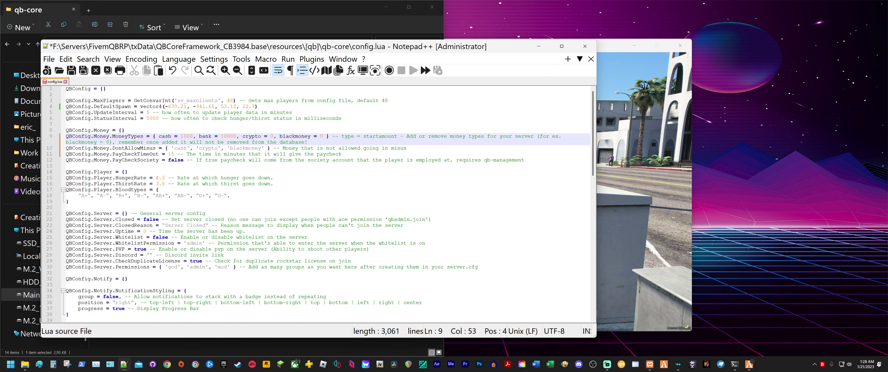
- Review the starting amounts of all money types in MoneyTypes and the comment about database removal
{"action": "left_click", "coordinate": [265, 155]}
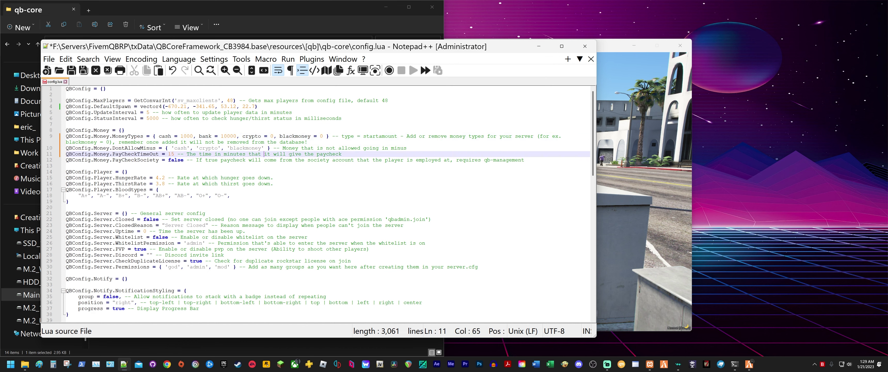
{"action": "left_click", "coordinate": [258, 137]}
{"action": "left_click", "coordinate": [320, 137]}
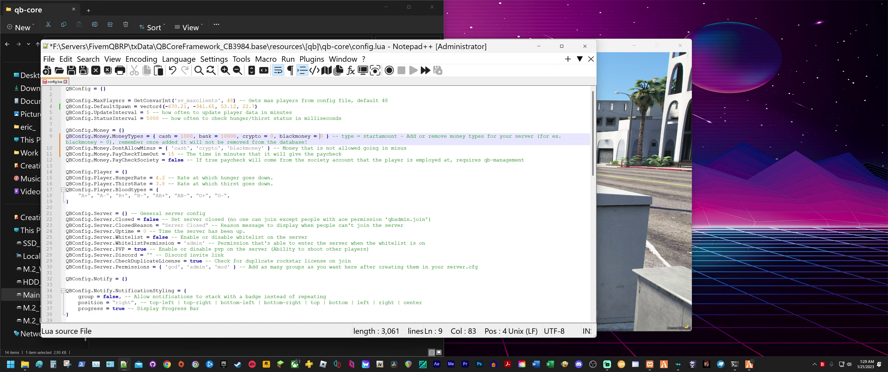
{"action": "left_click", "coordinate": [158, 136]}
{"action": "left_click", "coordinate": [218, 136]}
{"action": "left_click", "coordinate": [227, 142]}
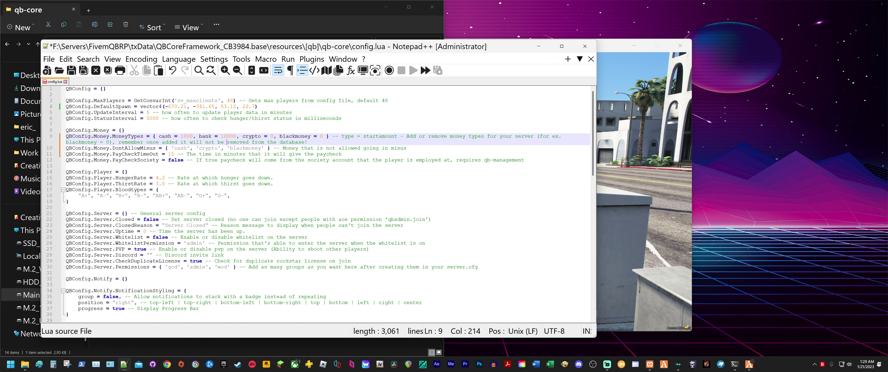
- Review the HungerRate and ThirstRate settings under QBConfig.Player
{"action": "left_click", "coordinate": [183, 154]}
{"action": "left_click", "coordinate": [168, 184]}
{"action": "left_click", "coordinate": [128, 178]}
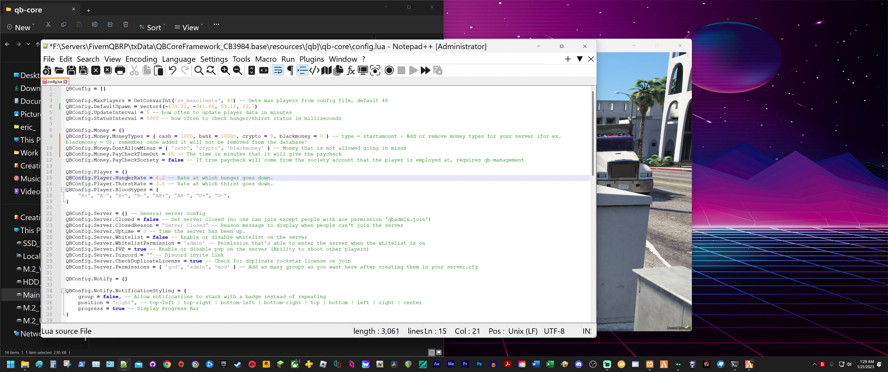
{"action": "left_click", "coordinate": [162, 183]}
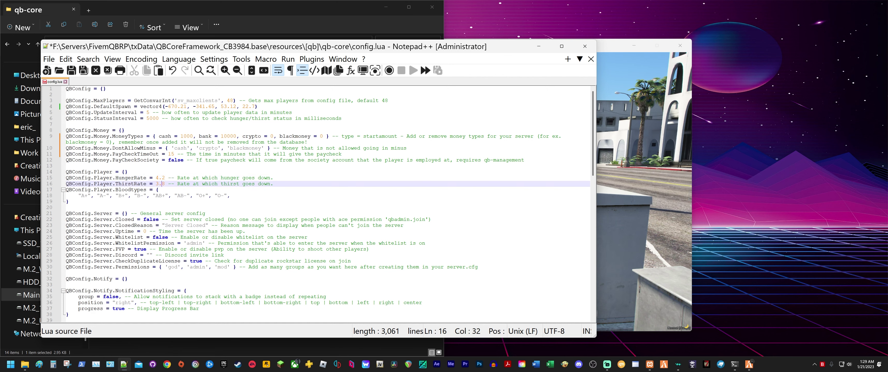
{"action": "scroll", "coordinate": [162, 183], "scroll_direction": "down", "scroll_amount": 1}
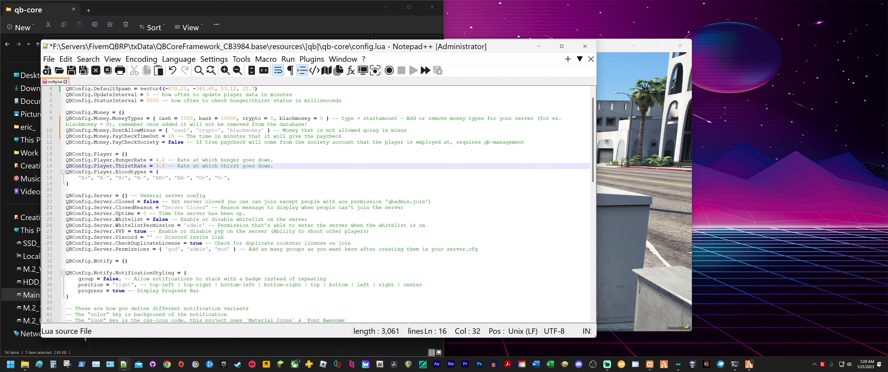
{"action": "left_click", "coordinate": [174, 207]}
{"action": "left_click", "coordinate": [162, 166]}
{"action": "scroll", "coordinate": [162, 166], "scroll_direction": "down", "scroll_amount": 1}
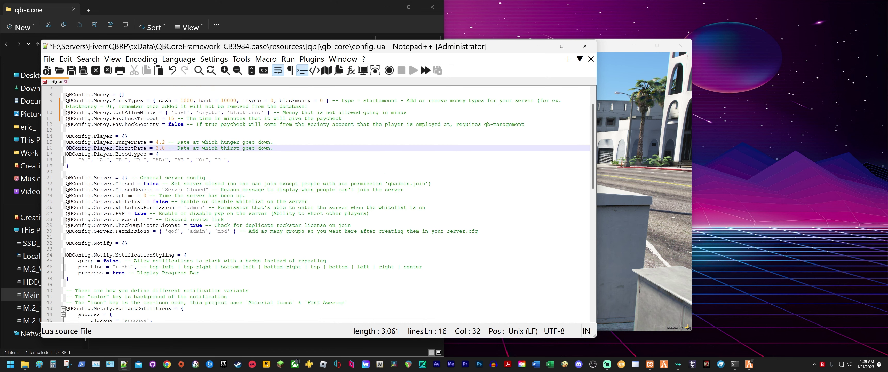
- Review the server closed, closed reason, whitelist and whitelist permission settings under QBConfig.Server
{"action": "left_click", "coordinate": [156, 184]}
{"action": "scroll", "coordinate": [156, 183], "scroll_direction": "down", "scroll_amount": 2}
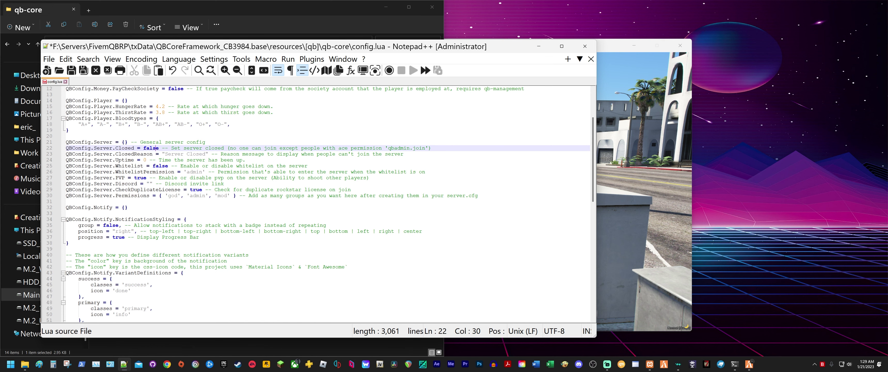
{"action": "key", "text": "Down"}
{"action": "key", "text": "Down"}
{"action": "key", "text": "Down"}
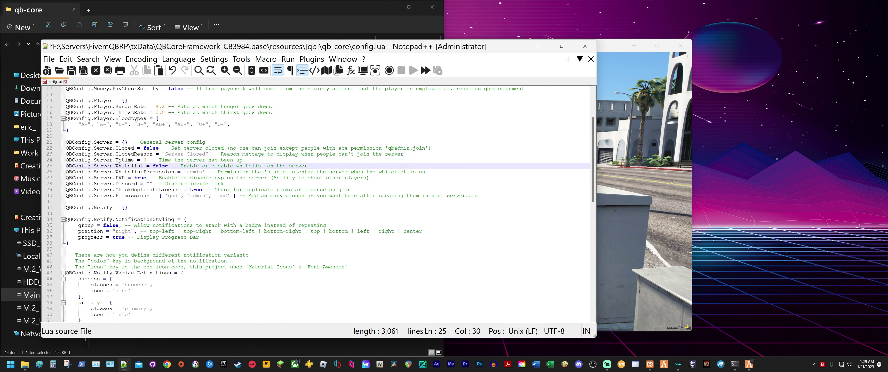
{"action": "left_click", "coordinate": [137, 154]}
{"action": "left_click", "coordinate": [177, 153]}
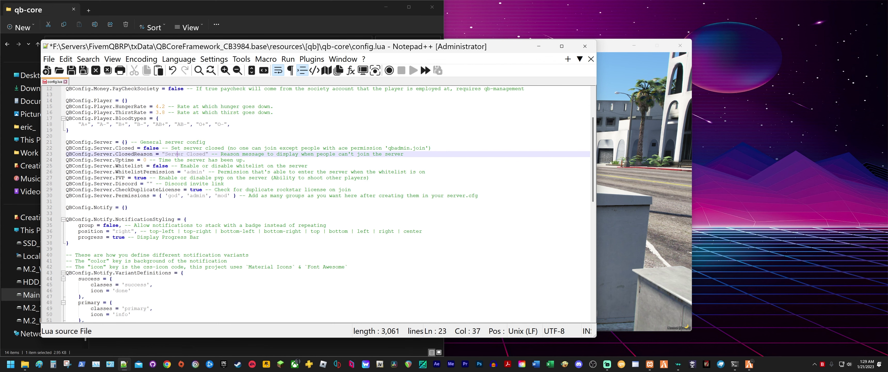
{"action": "left_click", "coordinate": [156, 148]}
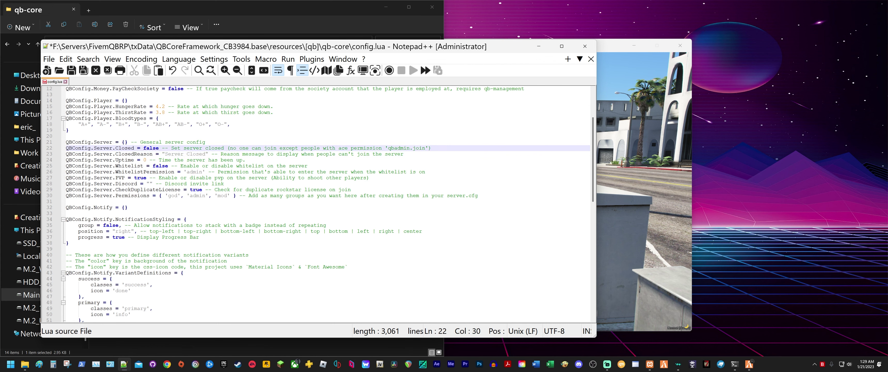
{"action": "left_click_drag", "start_coordinate": [205, 154], "coordinate": [203, 154]}
{"action": "left_click", "coordinate": [291, 154]}
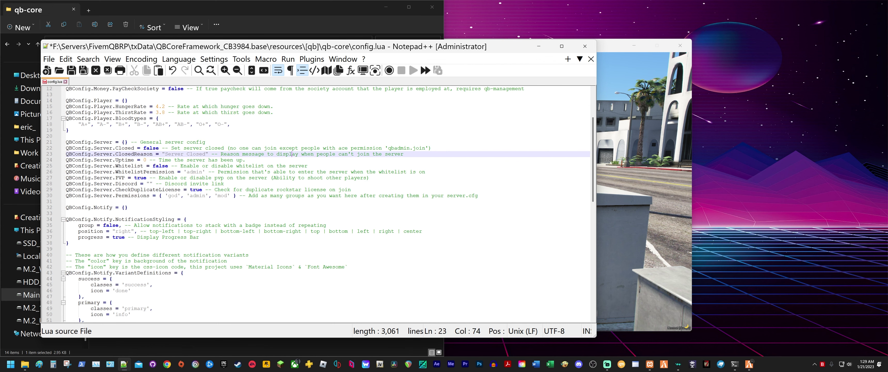
{"action": "scroll", "coordinate": [292, 154], "scroll_direction": "down", "scroll_amount": 1}
{"action": "left_click", "coordinate": [156, 147]}
{"action": "left_click", "coordinate": [157, 154]}
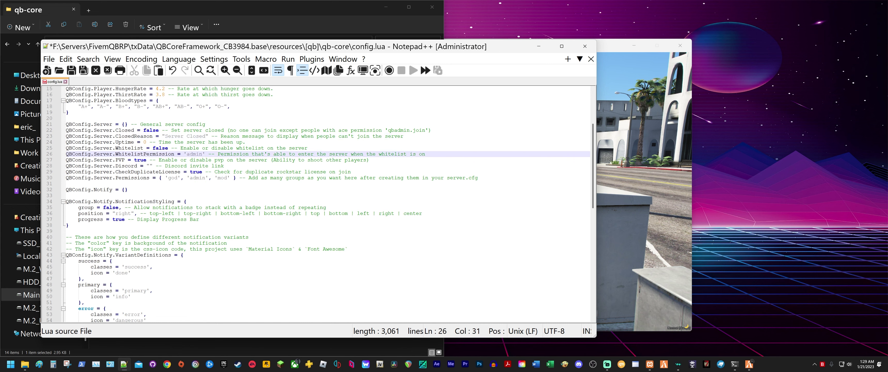
- Review the PVP, Discord invite link and CheckDuplicateLicense settings under QBConfig.Server
{"action": "left_click", "coordinate": [140, 160]}
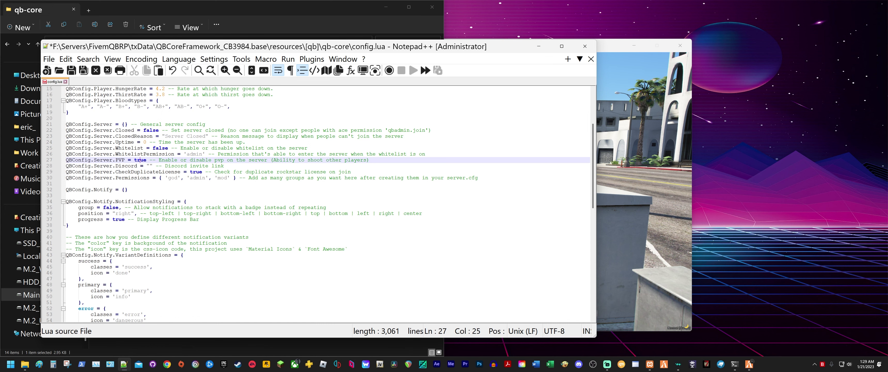
{"action": "key", "text": "Right"}
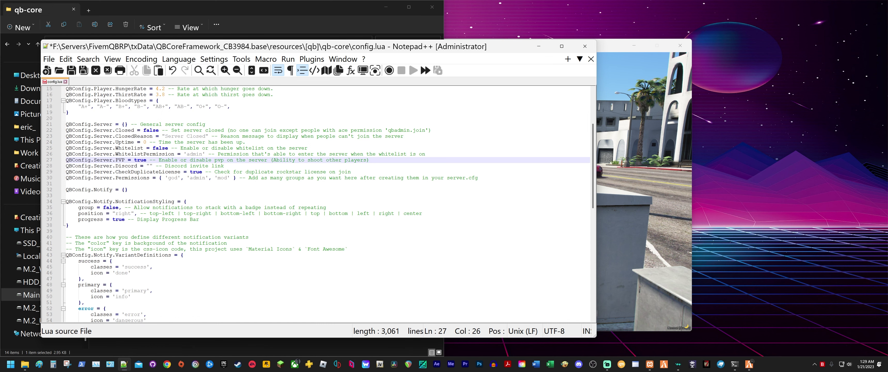
{"action": "left_click", "coordinate": [249, 160]}
{"action": "left_click", "coordinate": [196, 166]}
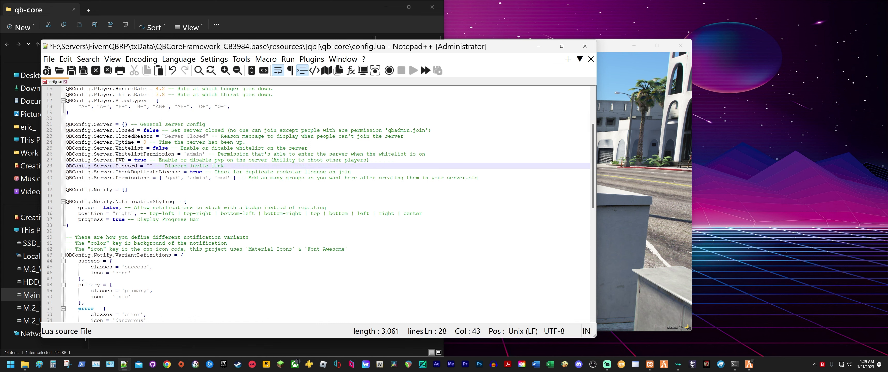
{"action": "left_click", "coordinate": [149, 166]}
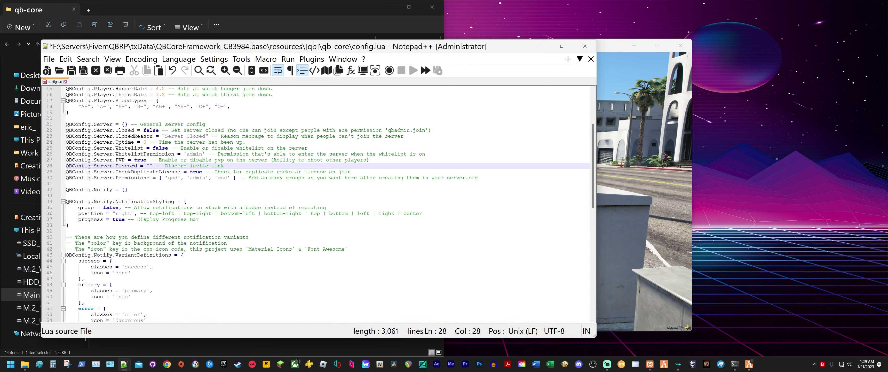
{"action": "left_click", "coordinate": [214, 171]}
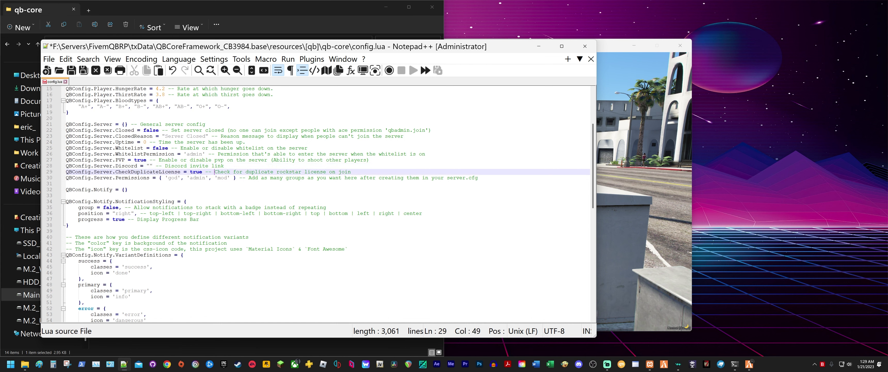
{"action": "left_click", "coordinate": [149, 171]}
{"action": "left_click", "coordinate": [202, 172]}
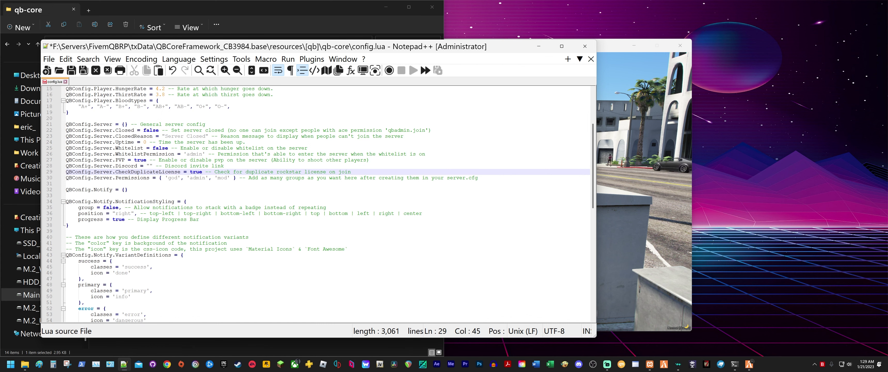
{"action": "left_click", "coordinate": [196, 172]}
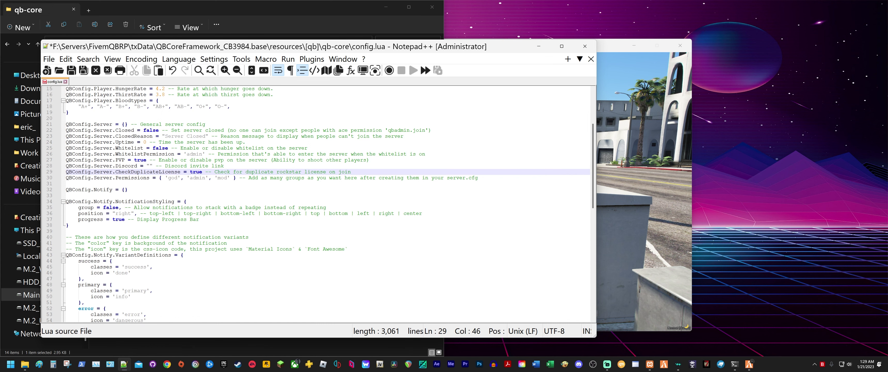
{"action": "left_click", "coordinate": [208, 171]}
{"action": "left_click", "coordinate": [291, 171]}
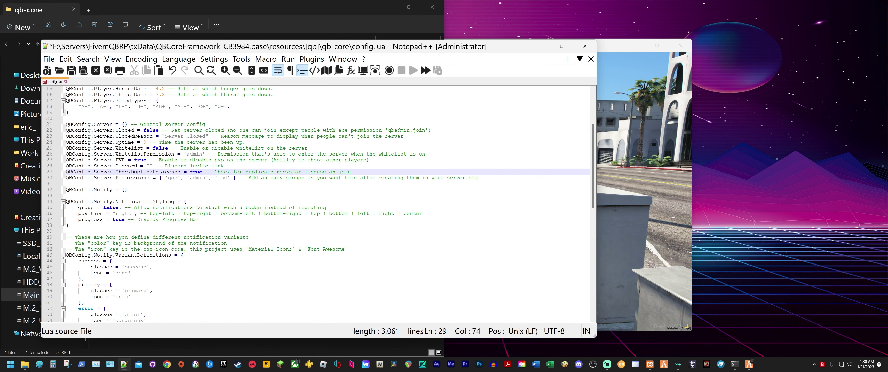
- Review the god, admin and mod groups in QBConfig.Server.Permissions and look over the notification settings
{"action": "left_click", "coordinate": [190, 178]}
{"action": "left_click", "coordinate": [162, 177]}
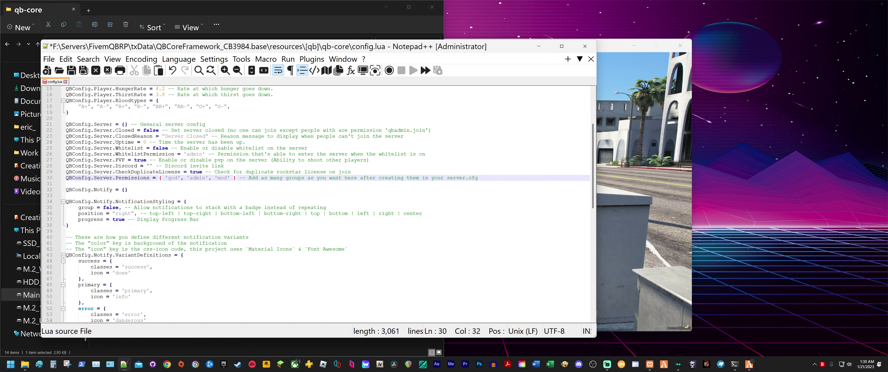
{"action": "left_click", "coordinate": [230, 178]}
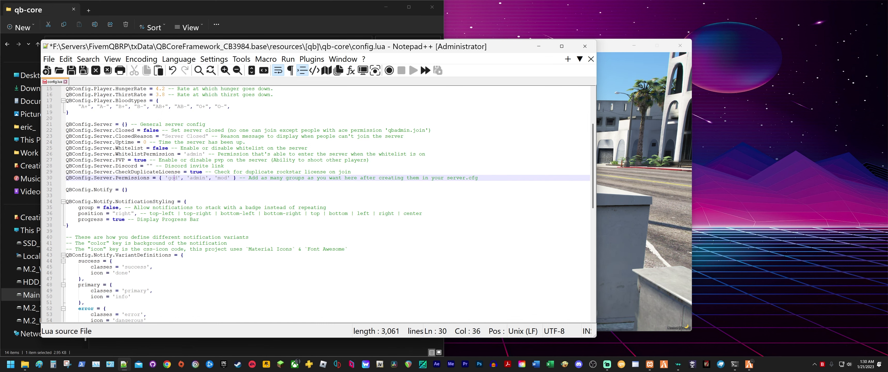
{"action": "left_click_drag", "start_coordinate": [199, 178], "coordinate": [201, 177]}
{"action": "left_click", "coordinate": [223, 177]}
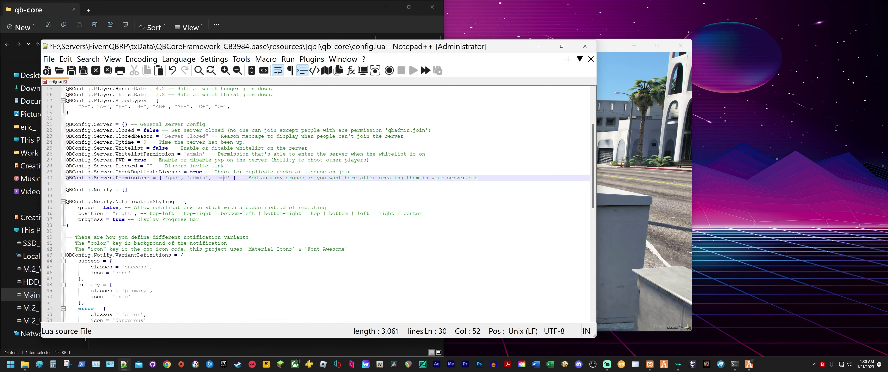
{"action": "left_click", "coordinate": [186, 220]}
{"action": "scroll", "coordinate": [186, 219], "scroll_direction": "down", "scroll_amount": 5}
{"action": "scroll", "coordinate": [187, 220], "scroll_direction": "up", "scroll_amount": 10}
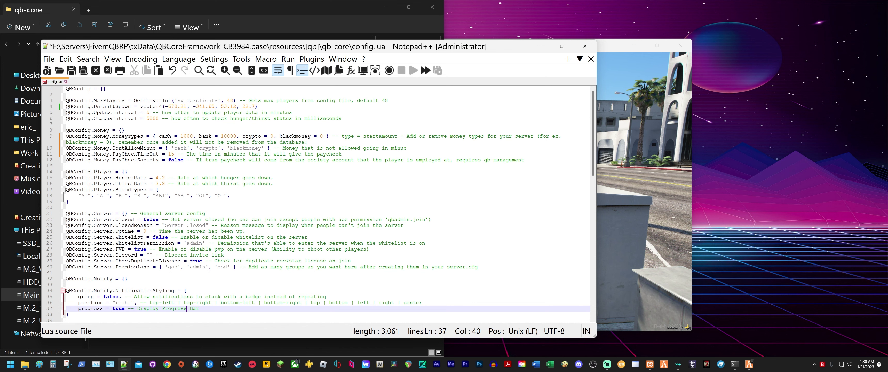
- Examine the vector4 coordinates assigned to QBConfig.DefaultSpawn
{"action": "left_click", "coordinate": [158, 106]}
{"action": "left_click", "coordinate": [159, 106]}
{"action": "left_click", "coordinate": [217, 106]}
{"action": "left_click_drag", "start_coordinate": [257, 106], "coordinate": [159, 106]}
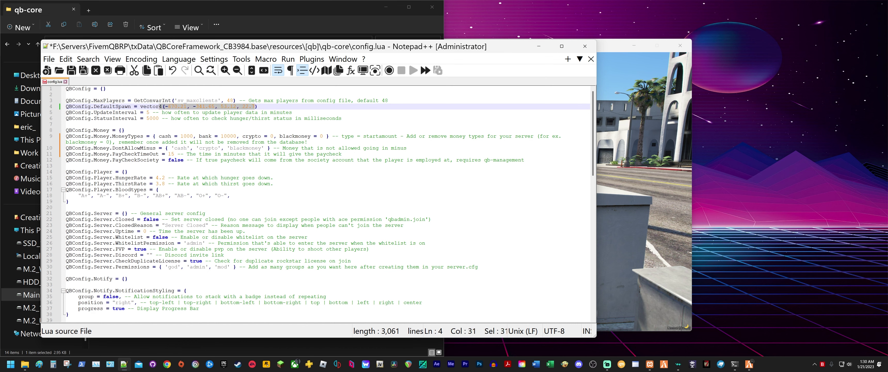
{"action": "left_click", "coordinate": [180, 106]}
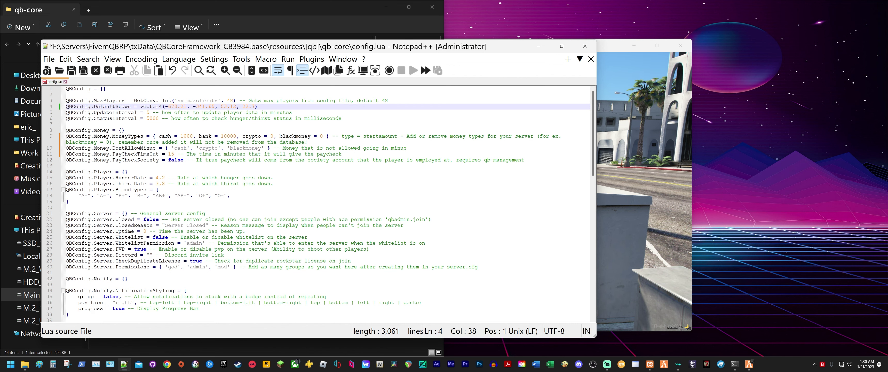
- Switch to the FiveM game and open the admin menu with the /admin chat command
{"action": "left_click", "coordinate": [616, 148]}
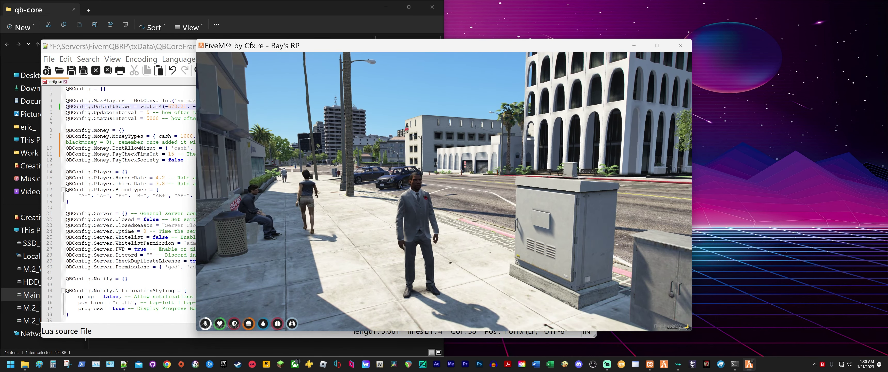
{"action": "type", "text": "t"}
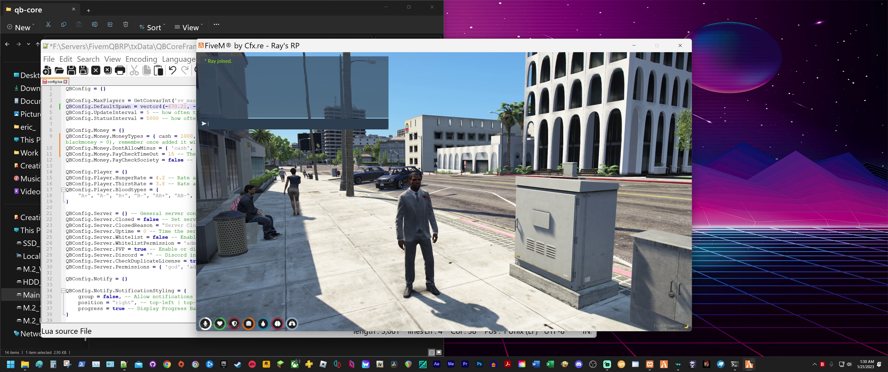
{"action": "type", "text": "/admin"}
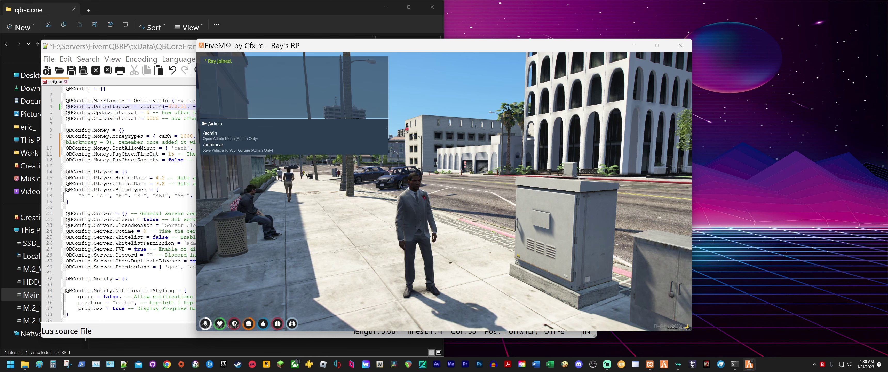
{"action": "key", "text": "Return"}
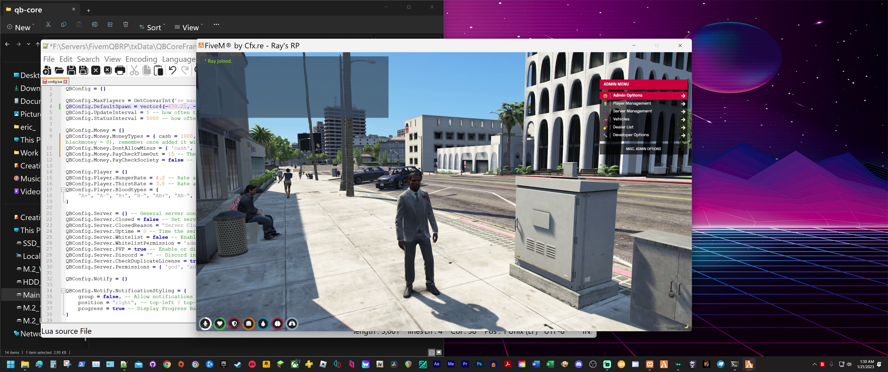
- Open the Developer Options of the admin menu and highlight the Copy vector4 option
{"action": "key", "text": "Down"}
{"action": "key", "text": "Up"}
{"action": "key", "text": "Down"}
{"action": "key", "text": "Down"}
{"action": "key", "text": "Down"}
{"action": "key", "text": "Down"}
{"action": "key", "text": "Down"}
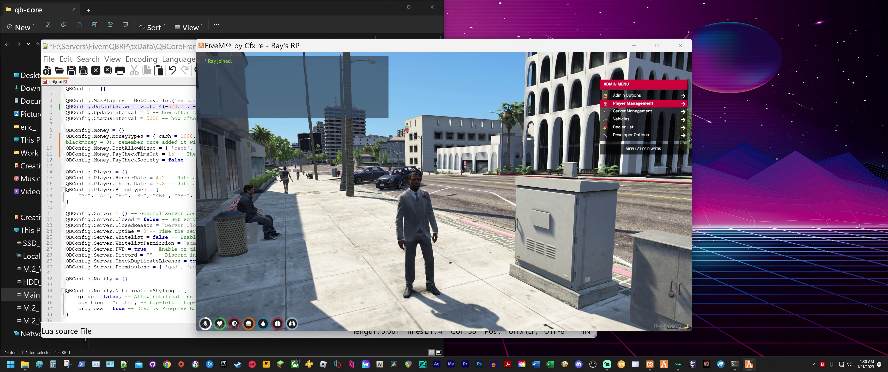
{"action": "key", "text": "Return"}
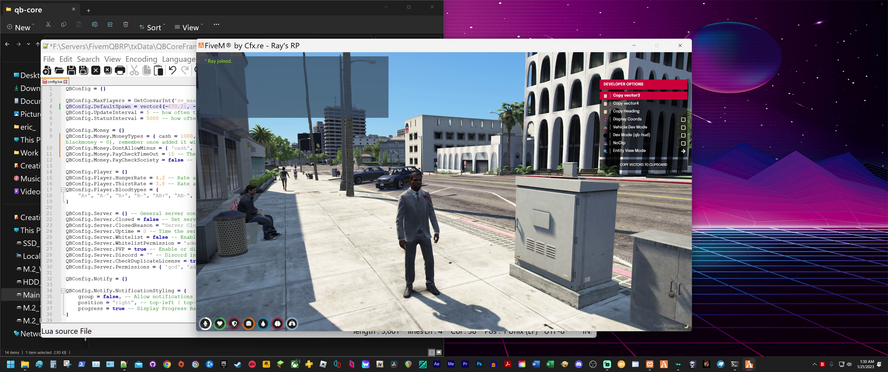
{"action": "key", "text": "Down"}
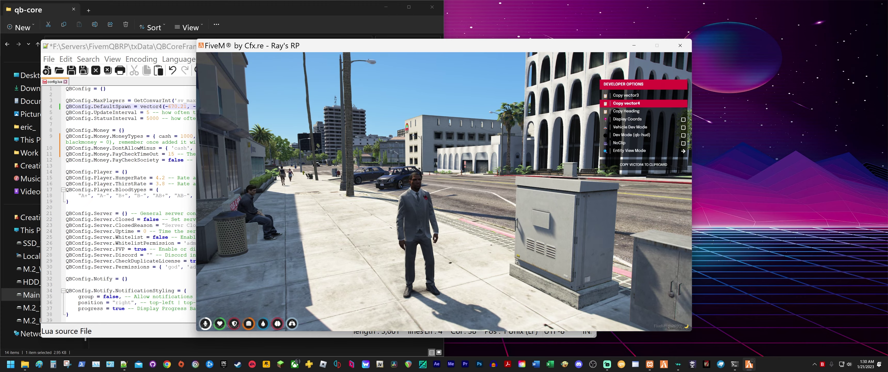
- Walk the character along the sidewalk, enable NoClip in Developer Options and fly forward over the street
{"action": "key", "text": "w"}
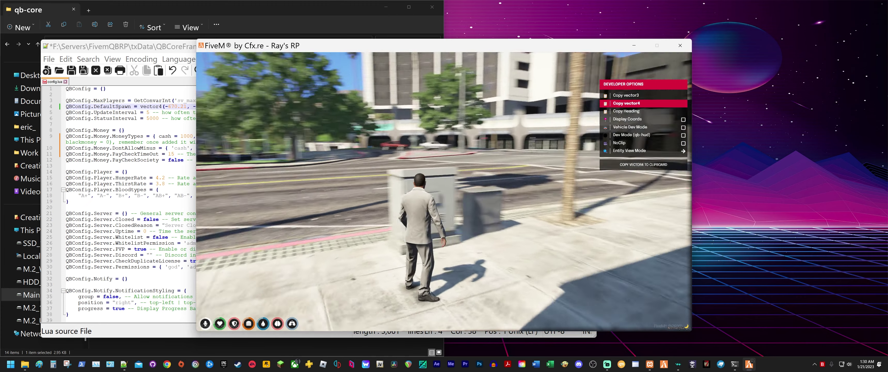
{"action": "key", "text": "w"}
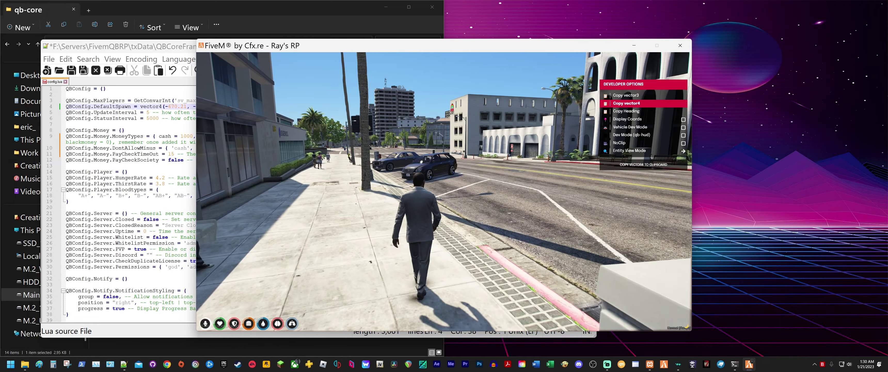
{"action": "key", "text": "Down"}
{"action": "key", "text": "Down"}
{"action": "key", "text": "Down"}
{"action": "key", "text": "Down"}
{"action": "key", "text": "Down"}
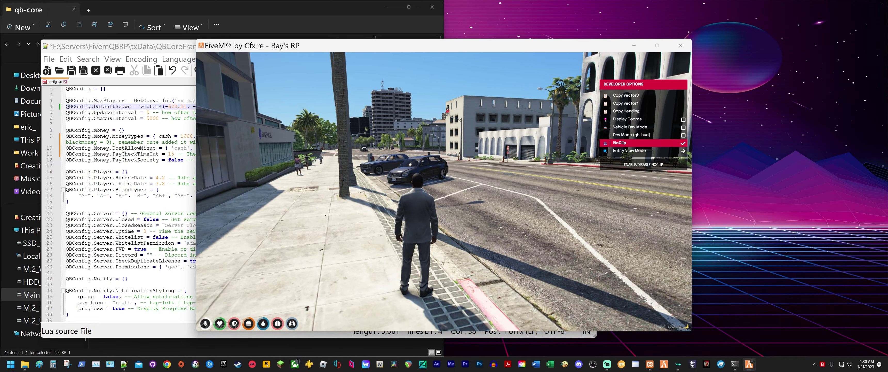
{"action": "key", "text": "Return"}
{"action": "key", "text": "w"}
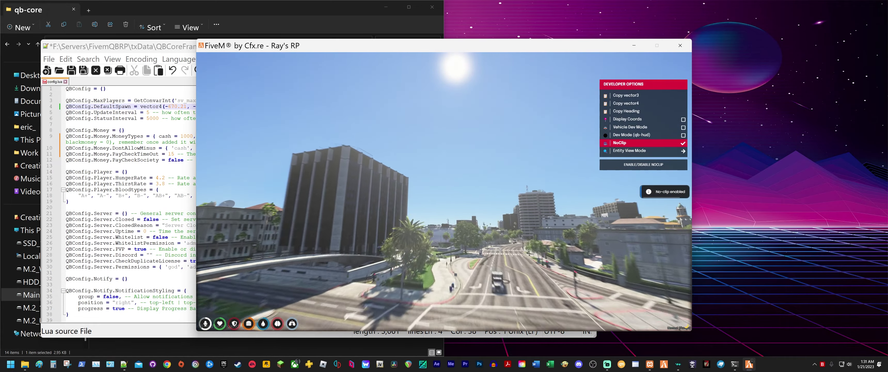
- Fly the character with NoClip over the city to the golf course and disable NoClip on the grass
{"action": "key", "text": "w"}
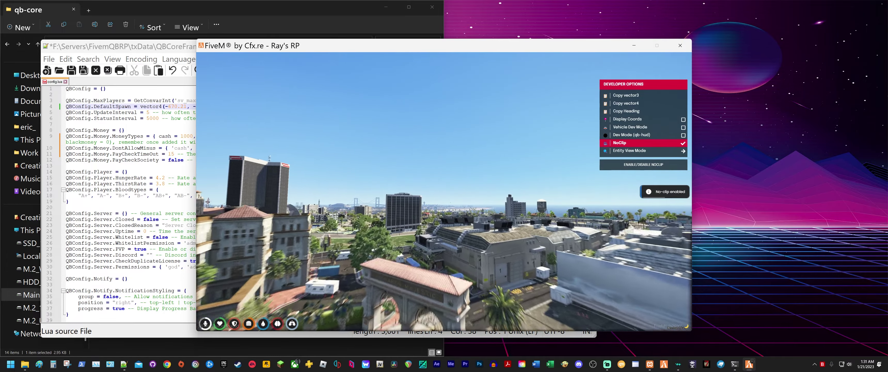
{"action": "key", "text": "w"}
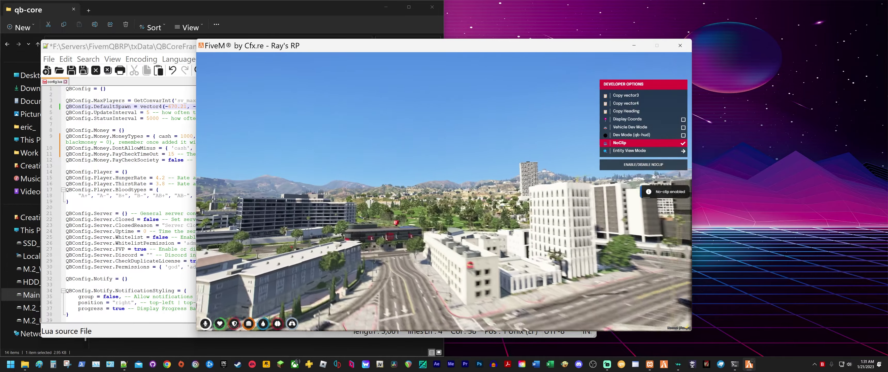
{"action": "key", "text": "w"}
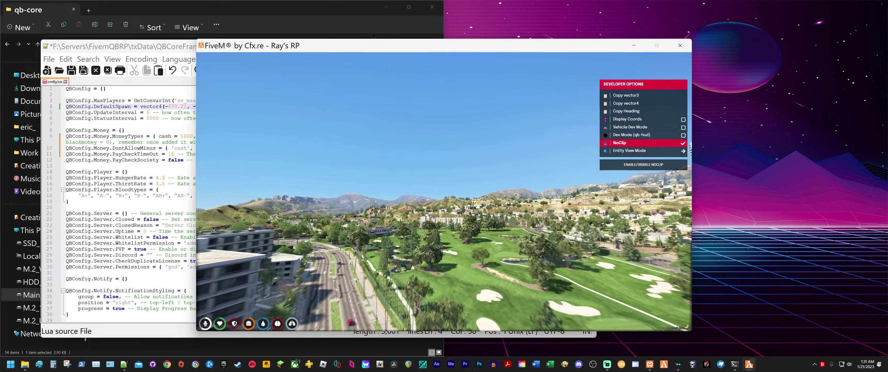
{"action": "key", "text": "w"}
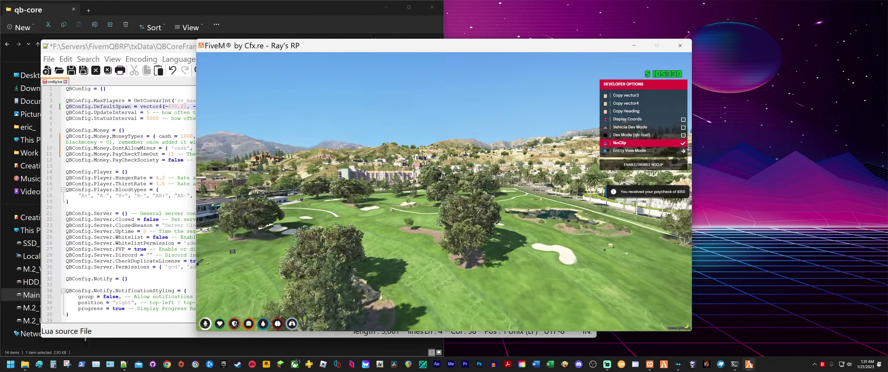
{"action": "key", "text": "w"}
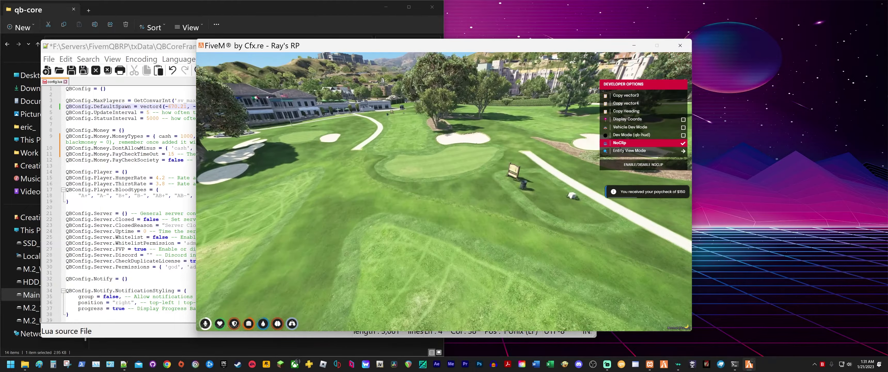
{"action": "key", "text": "w"}
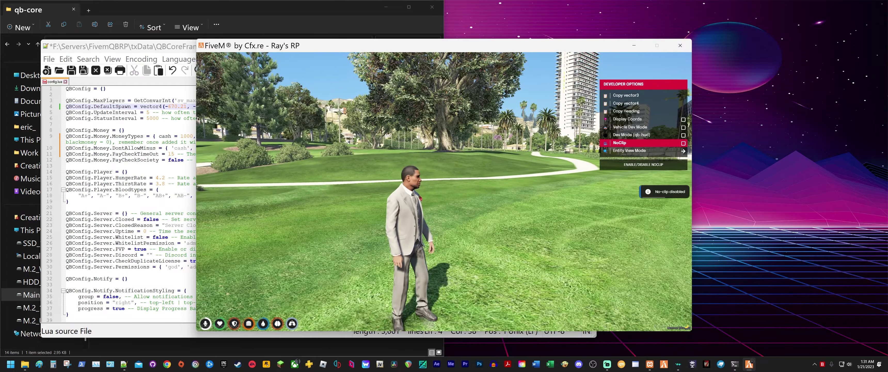
- Copy the character's vector4 coordinates from Developer Options, switch to Notepad++ and paste them after the existing QBConfig.DefaultSpawn value
{"action": "key", "text": "w"}
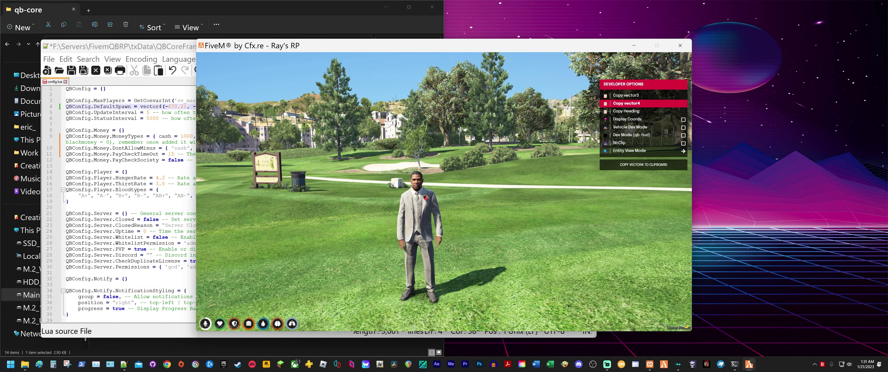
{"action": "key", "text": "alt+Tab"}
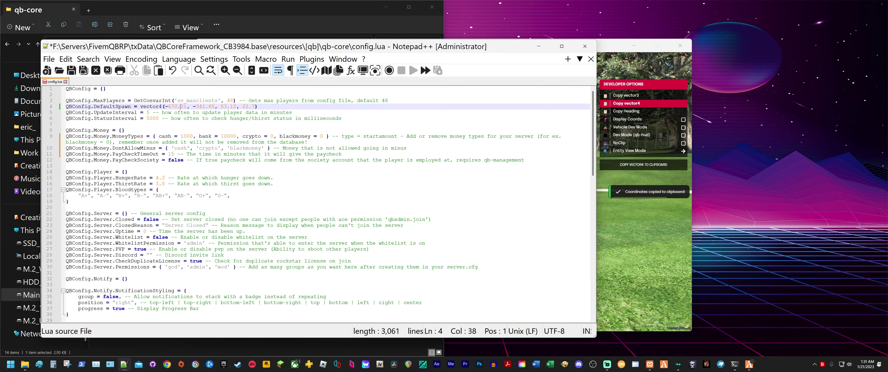
{"action": "left_click", "coordinate": [258, 106]}
{"action": "type", "text": "vector4(-1213.05, 95.8, 57.56, 186.85)"}
{"action": "left_click", "coordinate": [364, 101]}
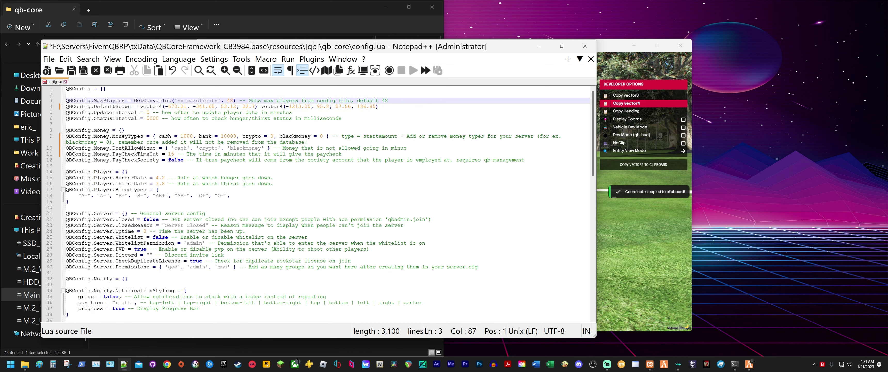
{"action": "left_click", "coordinate": [370, 106]}
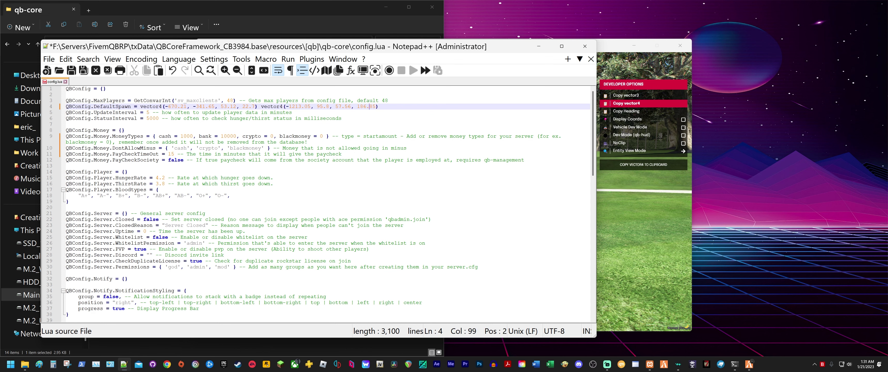
- Move the pasted coordinates over the old value so QBConfig.DefaultSpawn is vector4(-1213.05, 95.8, 57.56, 186.85)
{"action": "left_click_drag", "start_coordinate": [379, 106], "coordinate": [261, 106]}
{"action": "key", "text": "ctrl+c"}
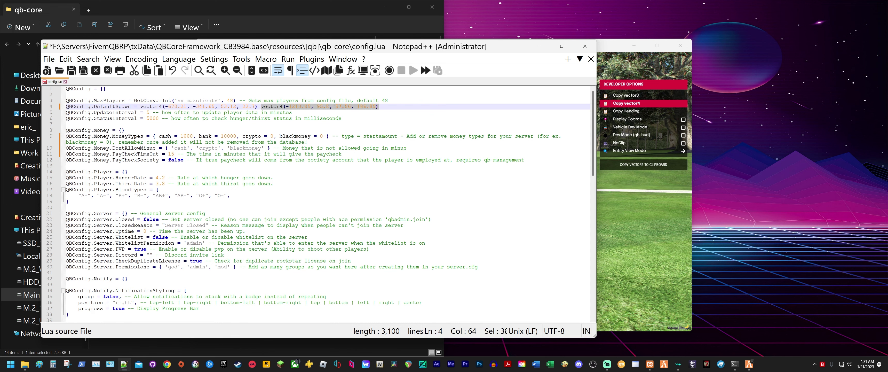
{"action": "key", "text": "Delete"}
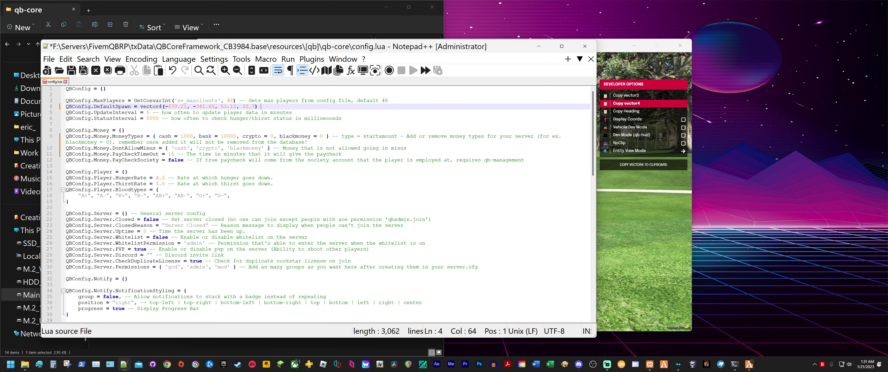
{"action": "left_click_drag", "start_coordinate": [258, 106], "coordinate": [140, 106]}
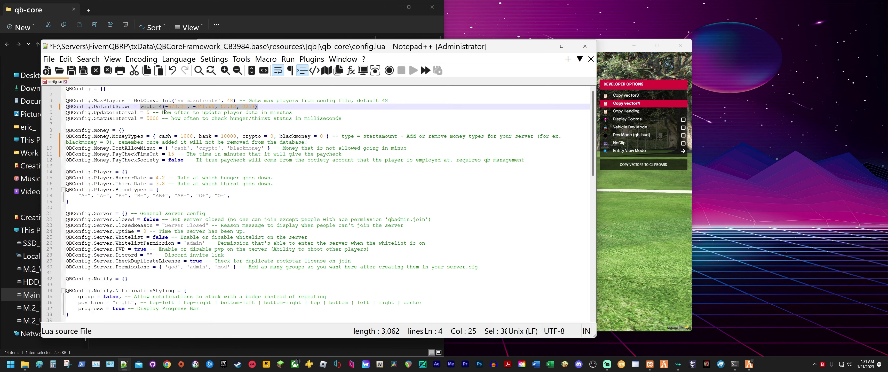
{"action": "key", "text": "ctrl+v"}
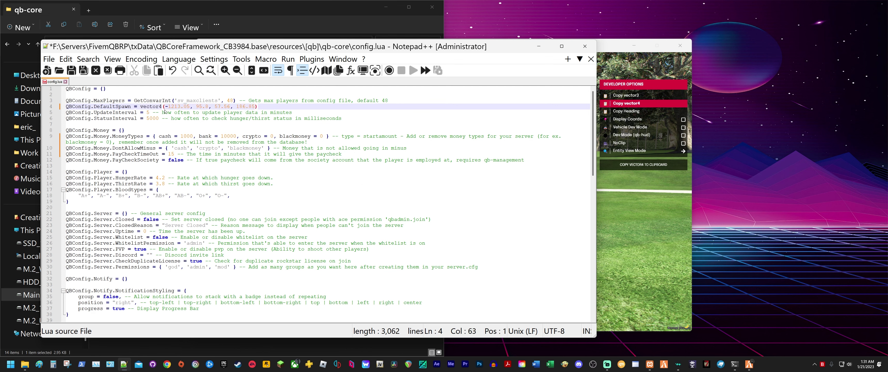
{"action": "left_click", "coordinate": [239, 106]}
{"action": "key", "text": "Right"}
{"action": "key", "text": "Right"}
{"action": "key", "text": "Right"}
{"action": "key", "text": "Right"}
{"action": "key", "text": "Right"}
{"action": "key", "text": "Right"}
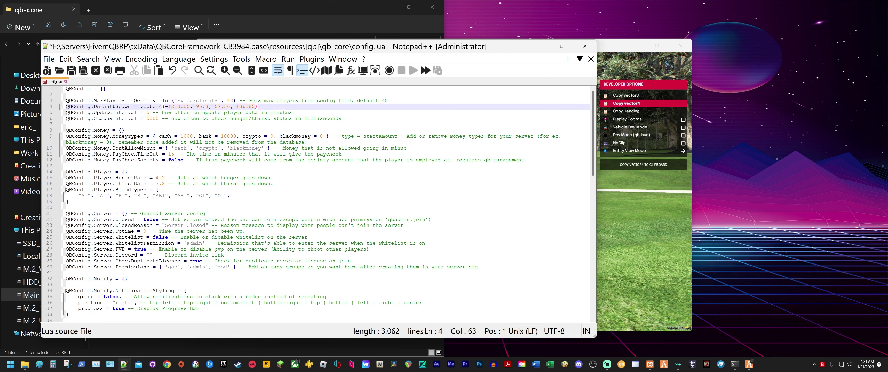
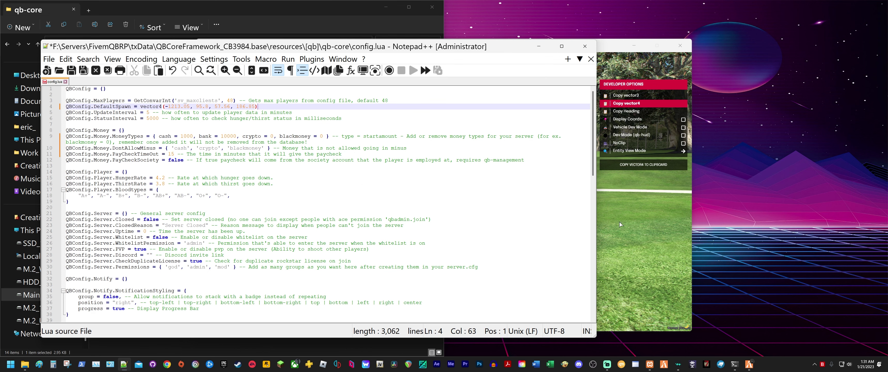
- Save the qb-core config.lua and close the text editor
{"action": "left_click", "coordinate": [153, 113]}
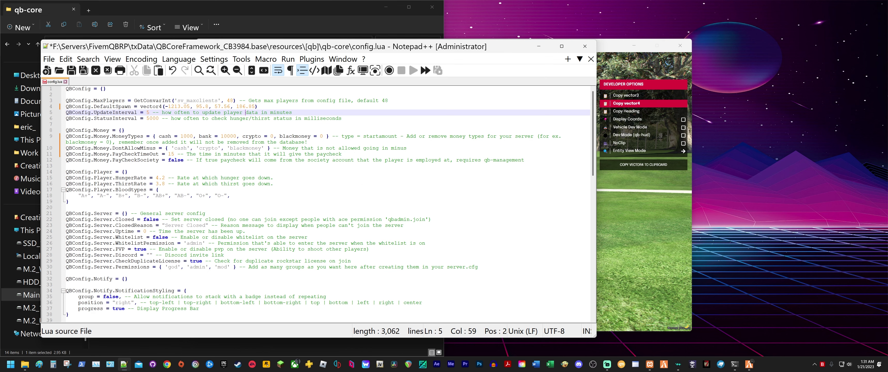
{"action": "left_click", "coordinate": [261, 106]}
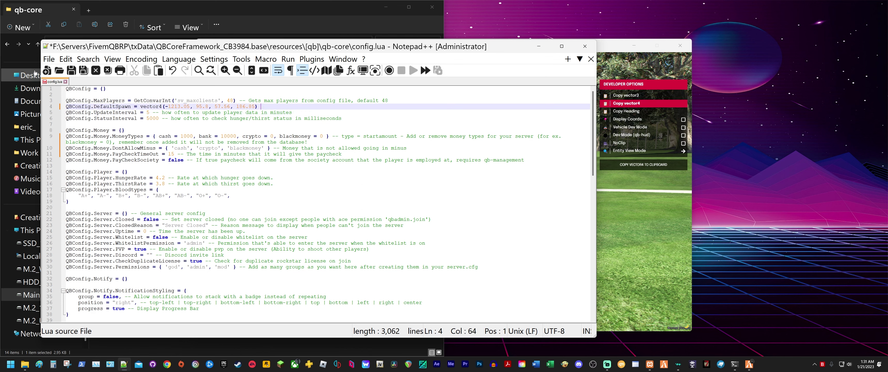
{"action": "left_click", "coordinate": [72, 71]}
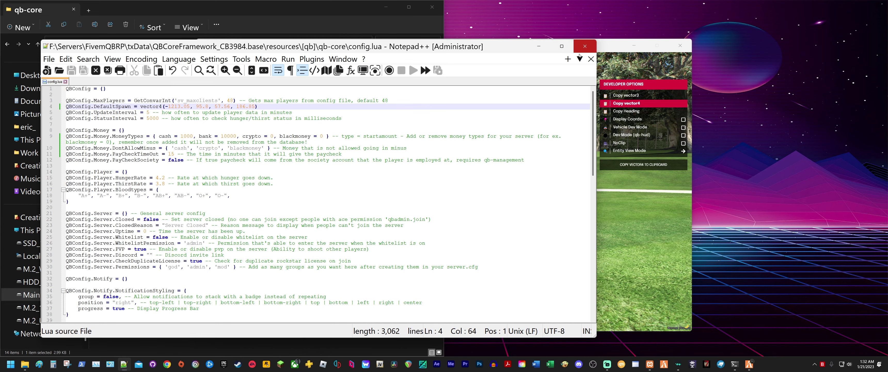
{"action": "left_click", "coordinate": [585, 47]}
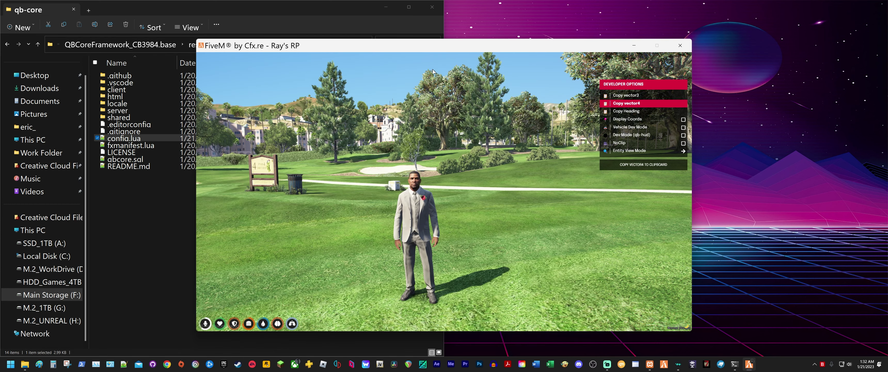
- Switch to File Explorer, browse to the qb-spawn folder inside resources\[qb] and open its config.lua in Notepad++
{"action": "left_click", "coordinate": [127, 222]}
{"action": "left_click", "coordinate": [242, 44]}
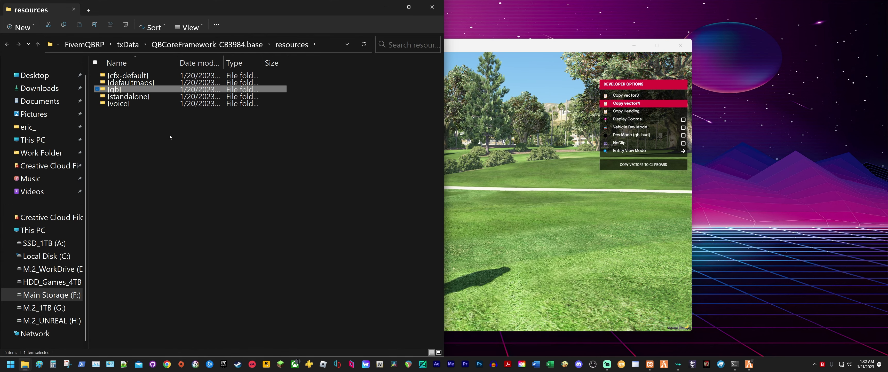
{"action": "left_click", "coordinate": [133, 91]}
{"action": "double_click", "coordinate": [133, 92]}
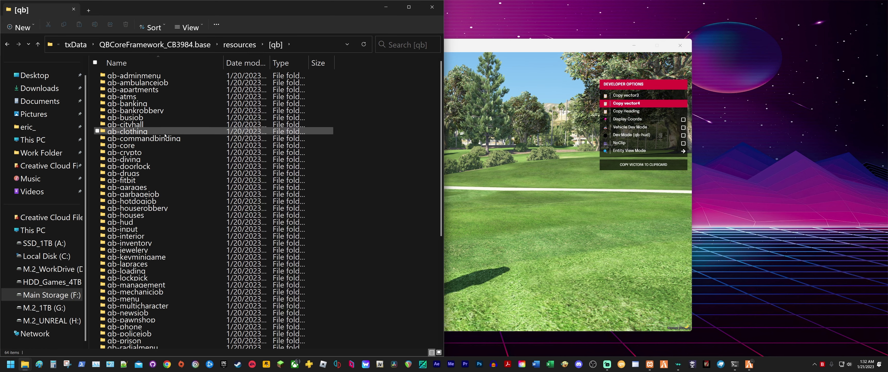
{"action": "scroll", "coordinate": [134, 115], "scroll_direction": "down", "scroll_amount": 3}
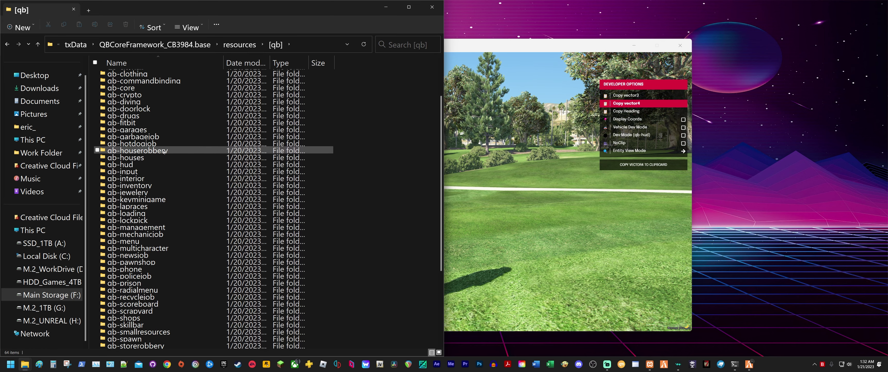
{"action": "scroll", "coordinate": [132, 262], "scroll_direction": "down", "scroll_amount": 3}
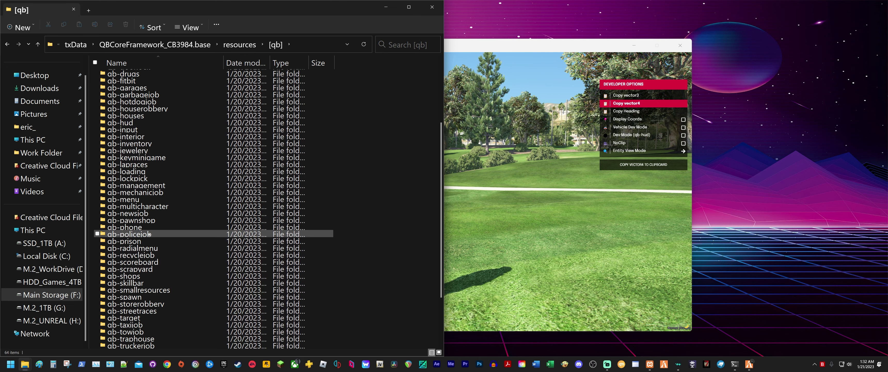
{"action": "double_click", "coordinate": [131, 276]}
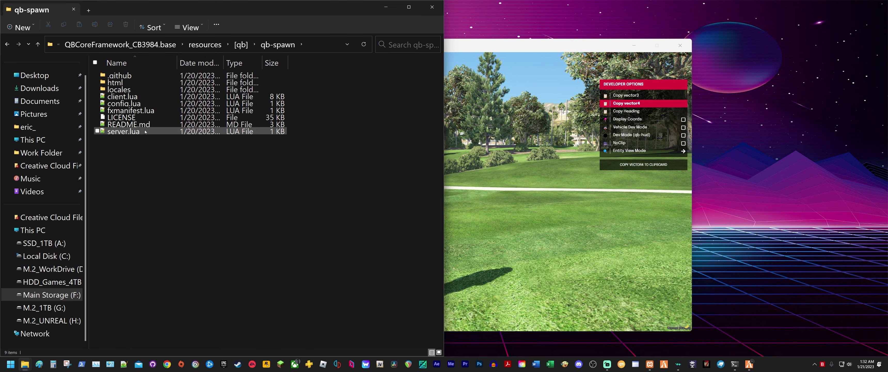
{"action": "double_click", "coordinate": [124, 103]}
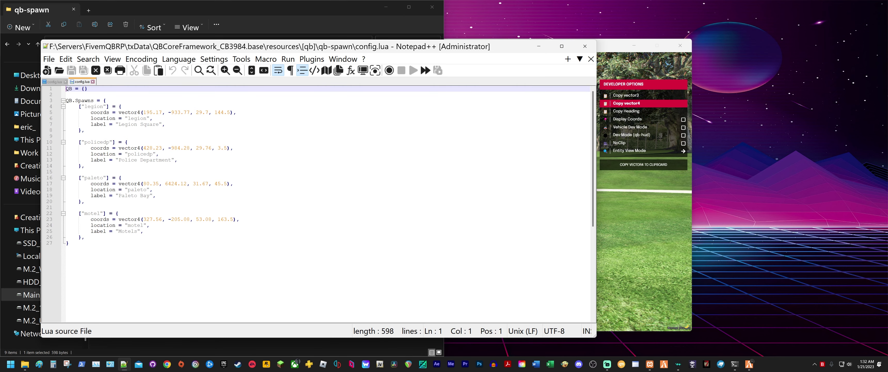
- Examine the coords, location and label of the legion, policedp, paleto and motel entries in QB.Spawns
{"action": "left_click", "coordinate": [147, 225]}
{"action": "left_click", "coordinate": [156, 148]}
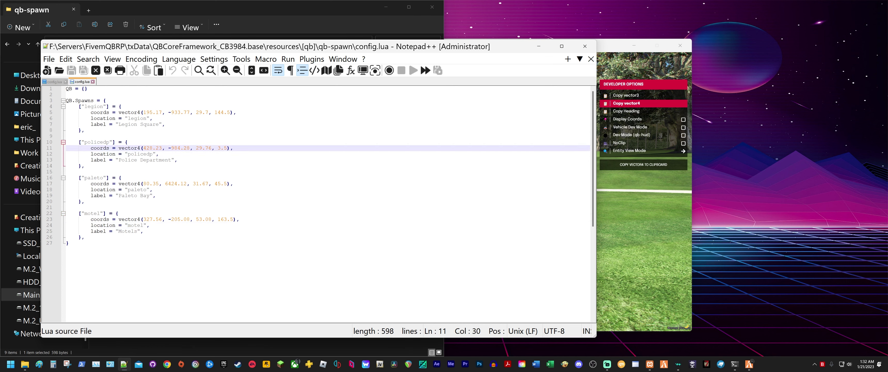
{"action": "left_click", "coordinate": [137, 124]}
{"action": "left_click", "coordinate": [160, 124]}
{"action": "left_click", "coordinate": [130, 148]}
{"action": "left_click", "coordinate": [149, 159]}
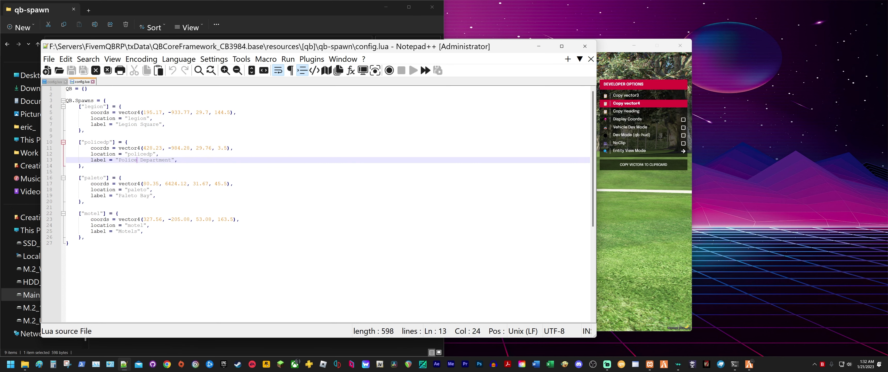
{"action": "left_click", "coordinate": [130, 196]}
{"action": "left_click", "coordinate": [131, 231]}
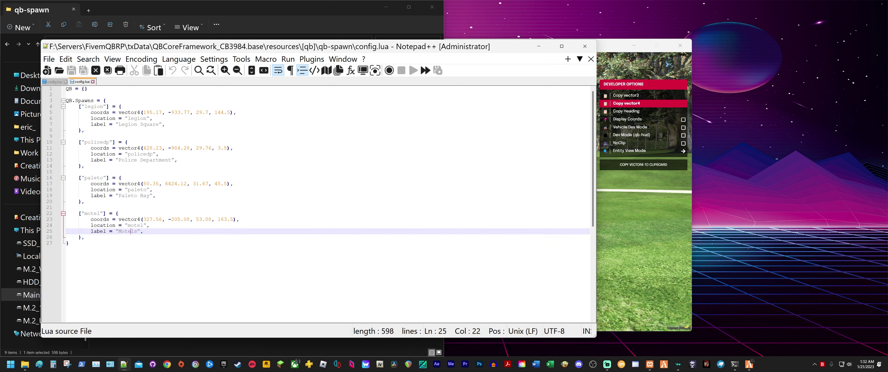
{"action": "left_click_drag", "start_coordinate": [144, 231], "coordinate": [94, 231]}
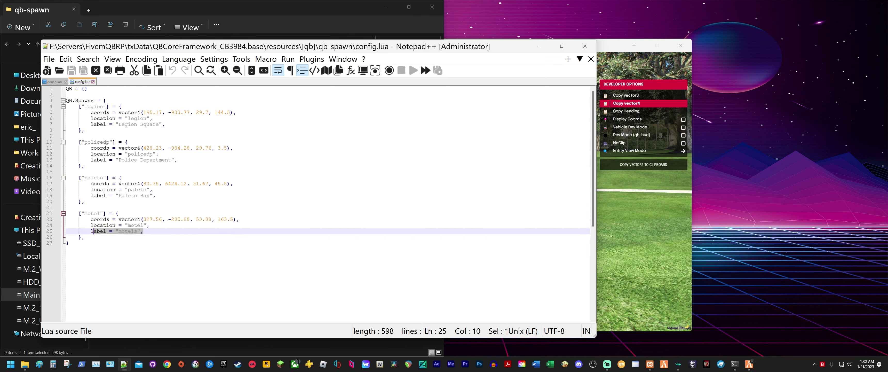
{"action": "left_click", "coordinate": [141, 124]}
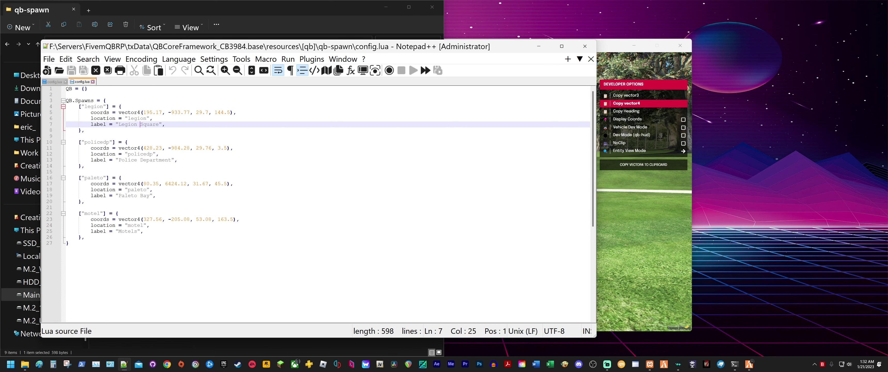
{"action": "left_click", "coordinate": [144, 160]}
{"action": "left_click", "coordinate": [134, 190]}
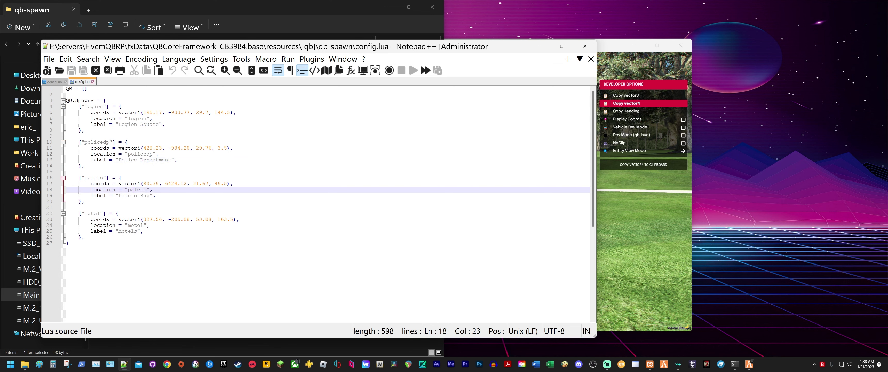
{"action": "left_click", "coordinate": [149, 195]}
{"action": "left_click", "coordinate": [133, 231]}
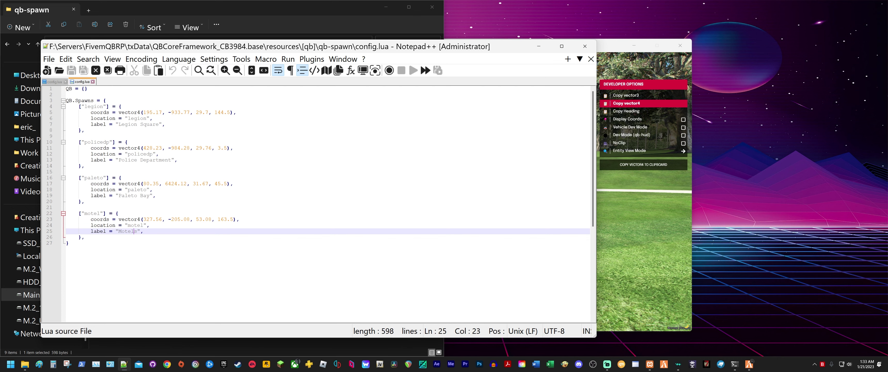
- Duplicate the motel entry, its closing brace included, after a blank line below the original in QB.Spawns
{"action": "left_click_drag", "start_coordinate": [85, 237], "coordinate": [66, 213]}
{"action": "right_click", "coordinate": [107, 221]}
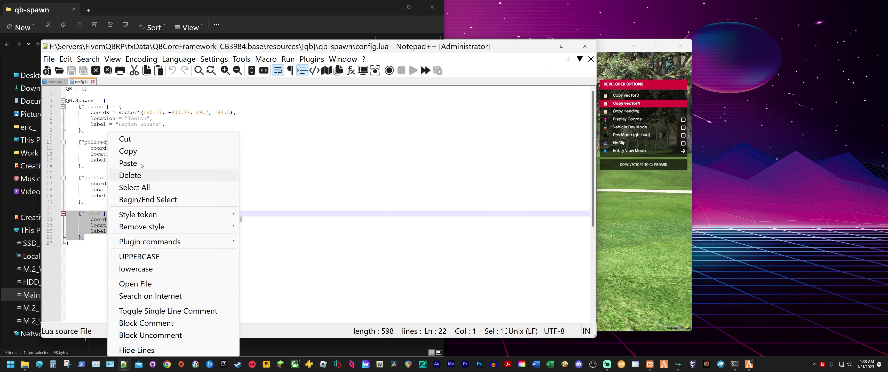
{"action": "left_click", "coordinate": [138, 151]}
{"action": "left_click", "coordinate": [85, 236]}
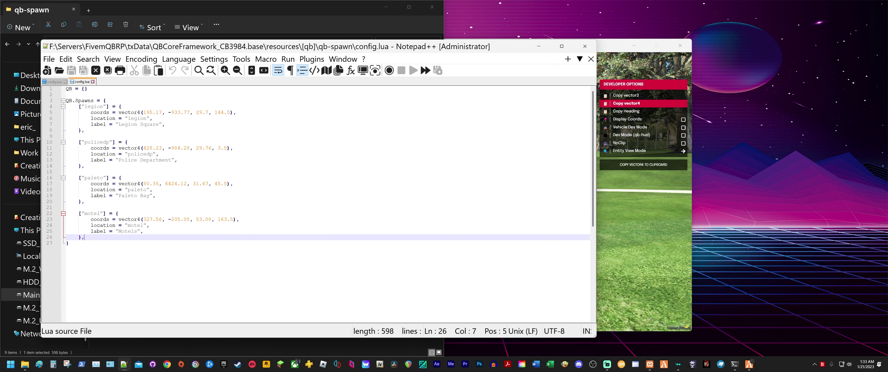
{"action": "key", "text": "Return"}
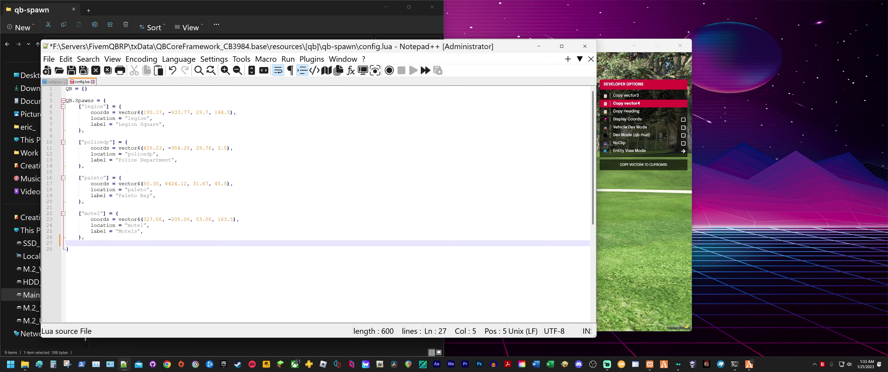
{"action": "key", "text": "Return"}
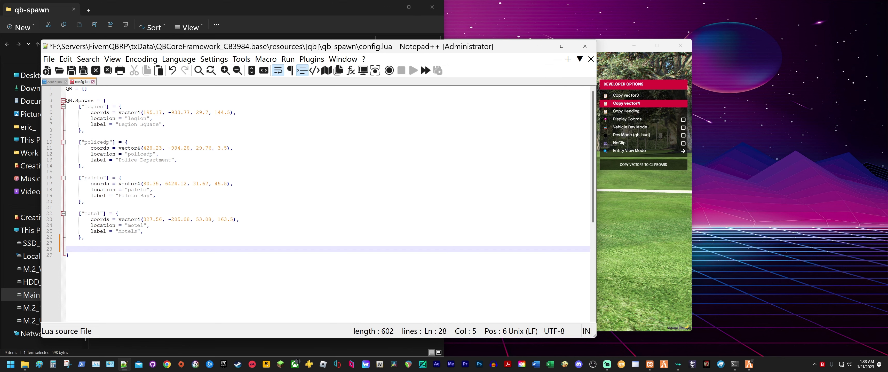
{"action": "key", "text": "ctrl+v"}
- Remove the extra indentation before the duplicated entry's key so it lines up with the other spawn entries
{"action": "key", "text": "Up"}
{"action": "key", "text": "Up"}
{"action": "key", "text": "Up"}
{"action": "key", "text": "Up"}
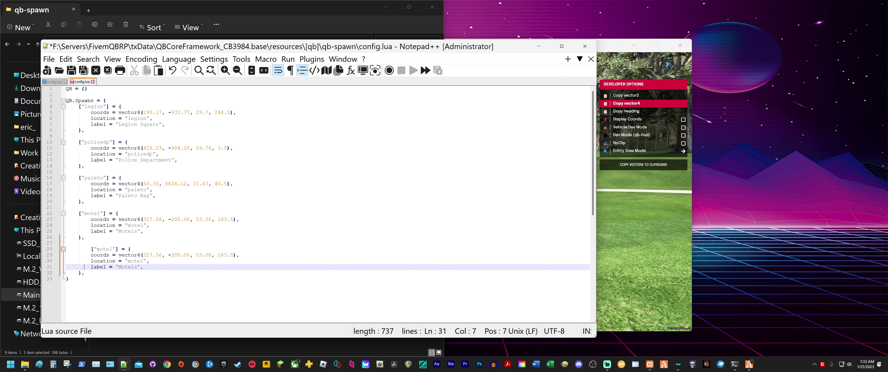
{"action": "key", "text": "Right"}
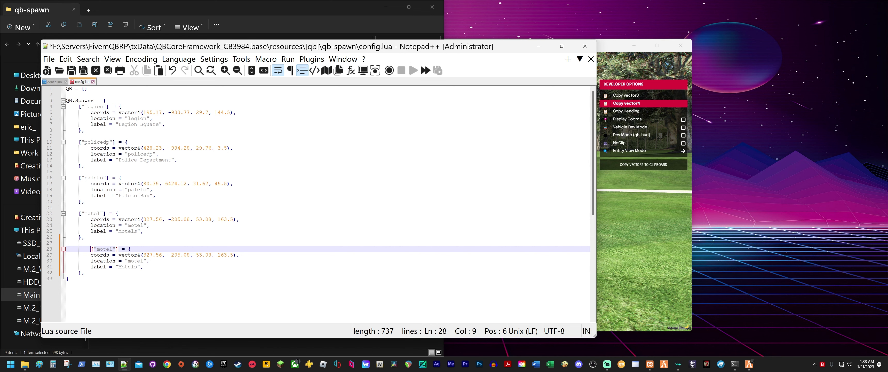
{"action": "key", "text": "Right"}
{"action": "key", "text": "BackSpace"}
{"action": "key", "text": "BackSpace"}
{"action": "key", "text": "BackSpace"}
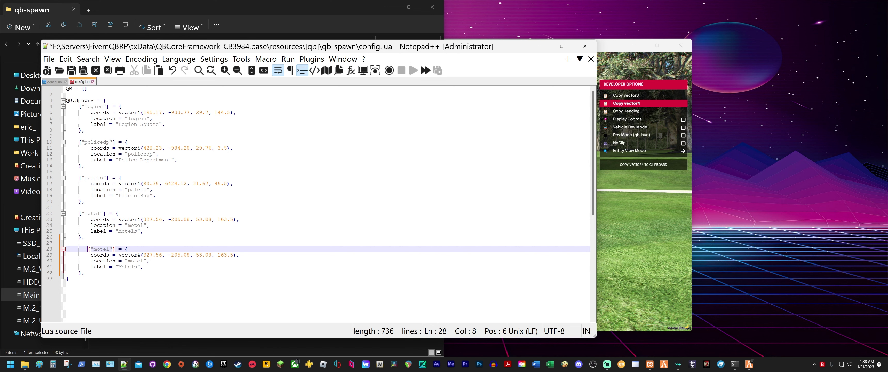
{"action": "key", "text": "BackSpace"}
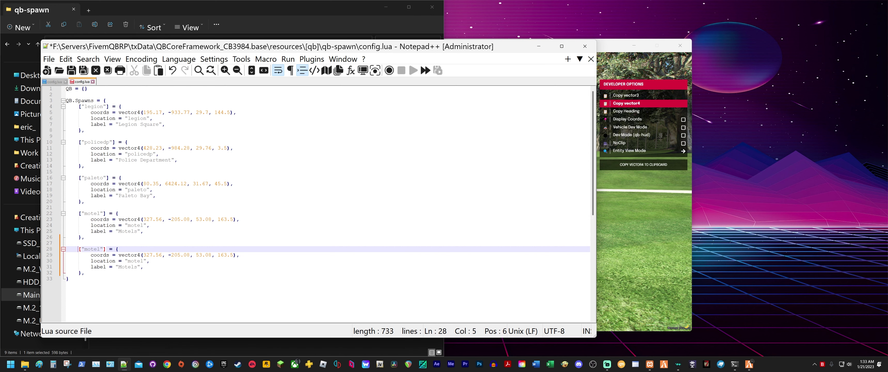
- Rename the duplicated motel entry's key to "Golf Course"
{"action": "key", "text": "Right"}
{"action": "key", "text": "Right"}
{"action": "key", "text": "Right"}
{"action": "key", "text": "Right"}
{"action": "key", "text": "Right"}
{"action": "key", "text": "Right"}
{"action": "key", "text": "Right"}
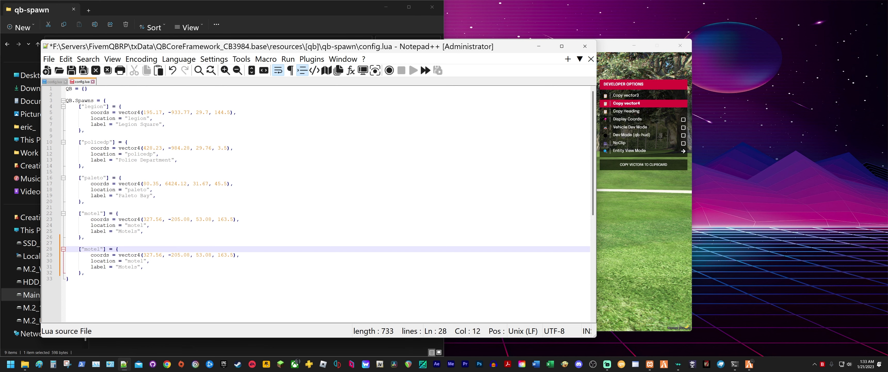
{"action": "key", "text": "BackSpace"}
{"action": "key", "text": "BackSpace"}
{"action": "key", "text": "BackSpace"}
{"action": "key", "text": "BackSpace"}
{"action": "key", "text": "BackSpace"}
{"action": "type", "text": "Golf Cou"}
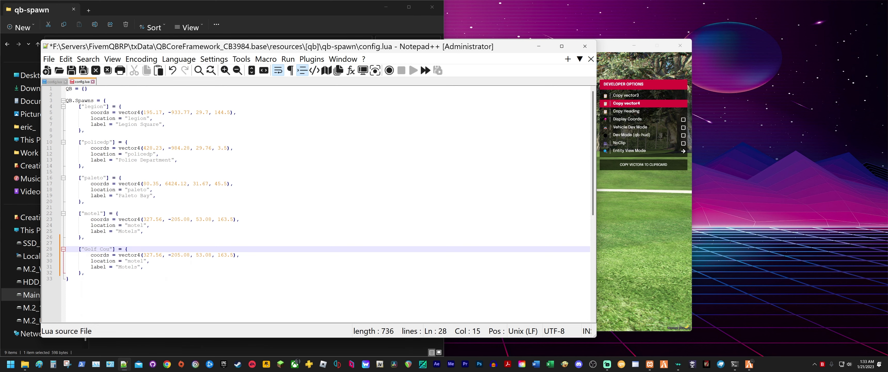
{"action": "type", "text": "rse"}
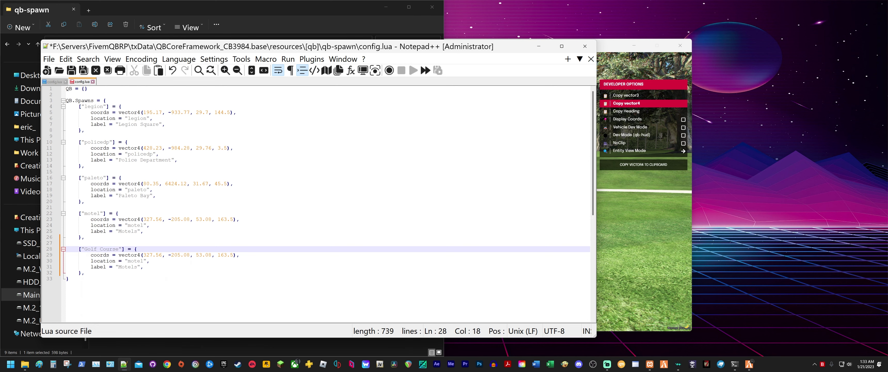
{"action": "key", "text": "End"}
- Switch to the FiveM game and copy the character's current vector4 coordinates to the clipboard
{"action": "left_click", "coordinate": [205, 255]}
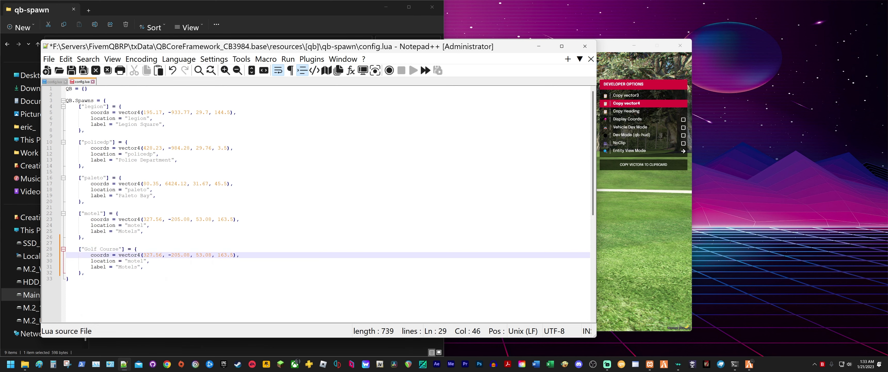
{"action": "left_click_drag", "start_coordinate": [236, 254], "coordinate": [118, 254]}
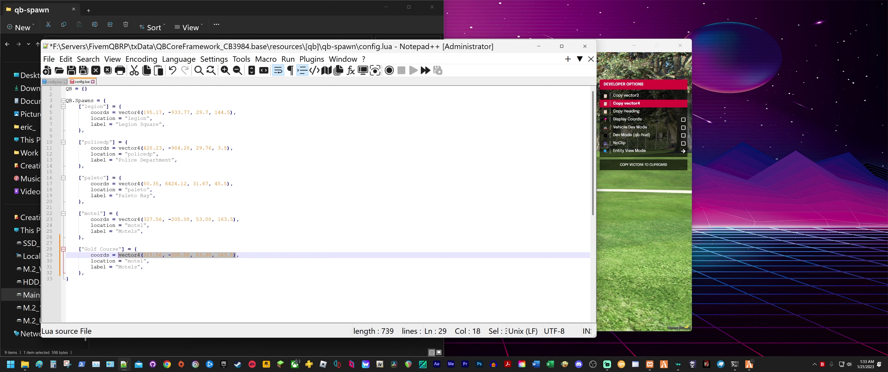
{"action": "left_click", "coordinate": [644, 249]}
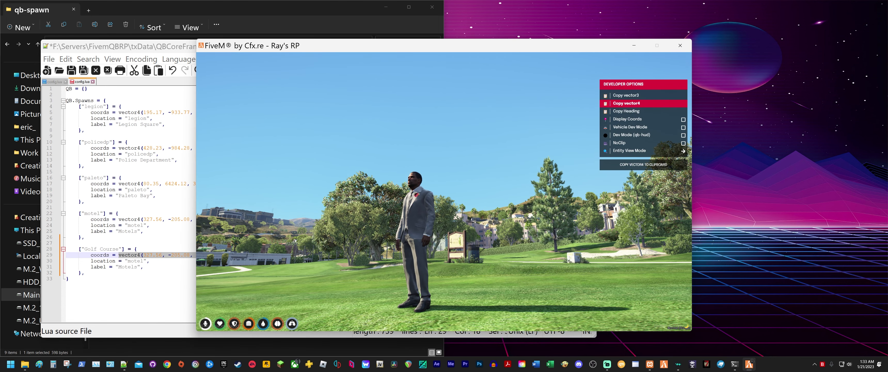
{"action": "key", "text": "Return"}
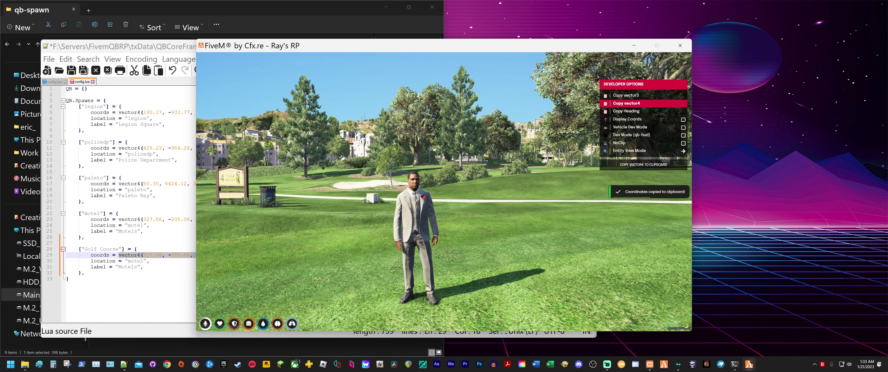
- Return to Notepad++ and replace the duplicated entry's coords value with the copied vector4
{"action": "key", "text": "alt+Tab"}
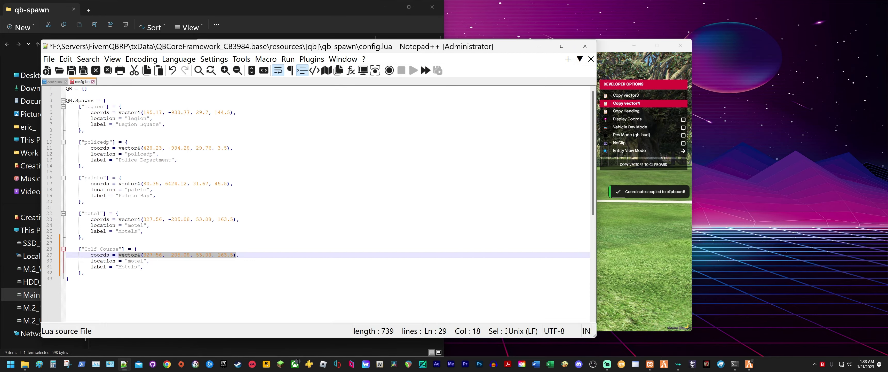
{"action": "left_click", "coordinate": [132, 249]}
{"action": "left_click_drag", "start_coordinate": [233, 255], "coordinate": [118, 255]}
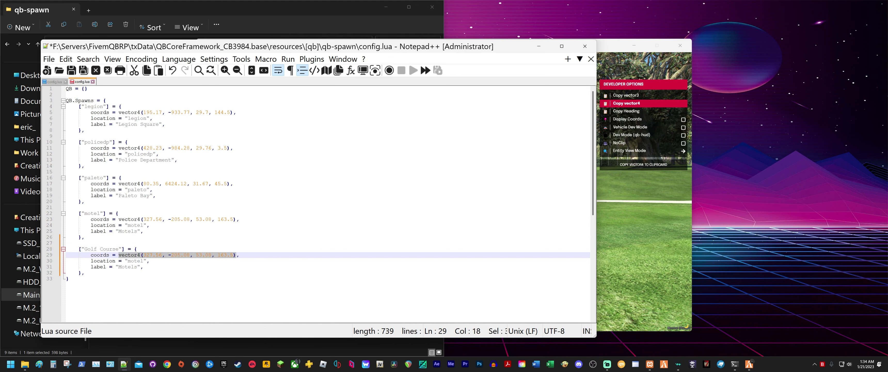
{"action": "key", "text": "ctrl+v"}
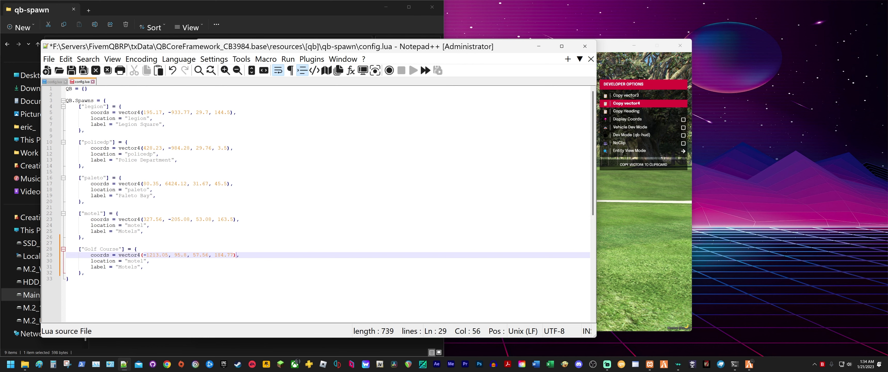
- Set the new spawn entry's location to "golfcourse"
{"action": "left_click", "coordinate": [128, 261]}
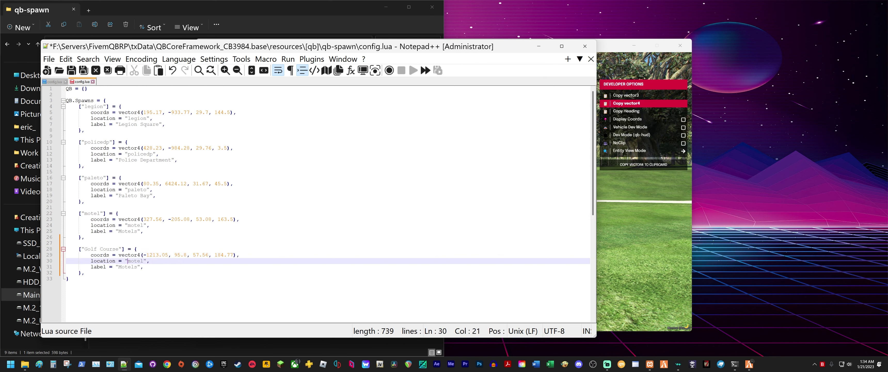
{"action": "left_click", "coordinate": [131, 266]}
{"action": "left_click", "coordinate": [144, 261]}
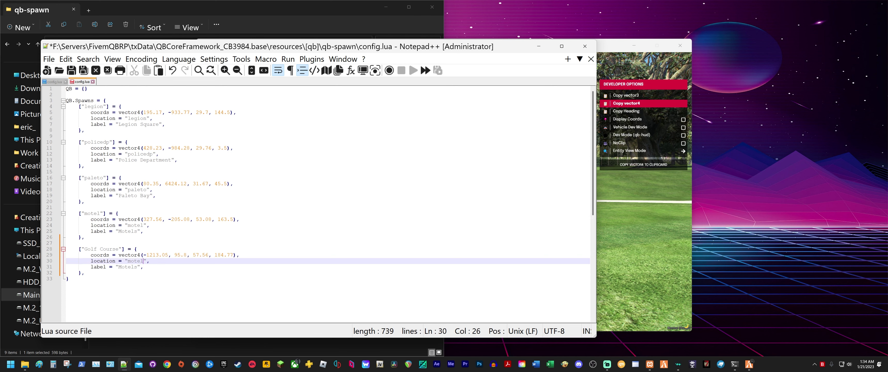
{"action": "key", "text": "BackSpace"}
{"action": "key", "text": "BackSpace"}
{"action": "key", "text": "BackSpace"}
{"action": "key", "text": "BackSpace"}
{"action": "key", "text": "BackSpace"}
{"action": "type", "text": "golfcourse"}
- Copy the location text golfcourse over the "Golf Course" key so the entry's key matches its location
{"action": "key", "text": "ctrl+shift+Left"}
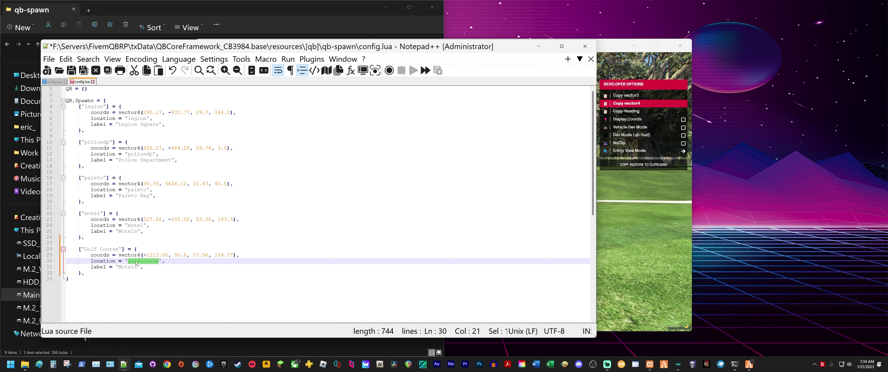
{"action": "right_click", "coordinate": [135, 263]}
{"action": "left_click", "coordinate": [162, 55]}
{"action": "left_click_drag", "start_coordinate": [119, 249], "coordinate": [85, 249]}
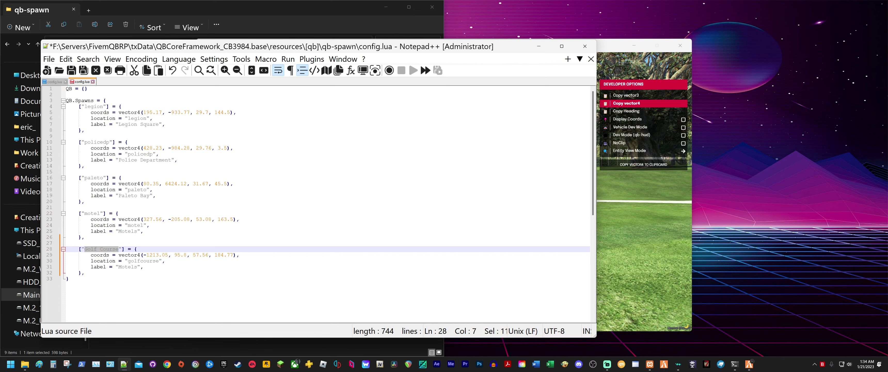
{"action": "right_click", "coordinate": [104, 247]}
{"action": "left_click", "coordinate": [110, 54]}
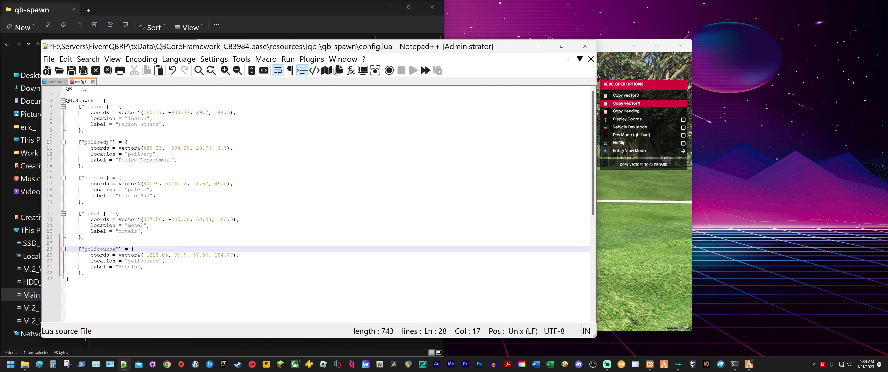
- Set the golfcourse entry's label to "Golf Course" and save the qb-spawn config.lua
{"action": "left_click", "coordinate": [122, 260]}
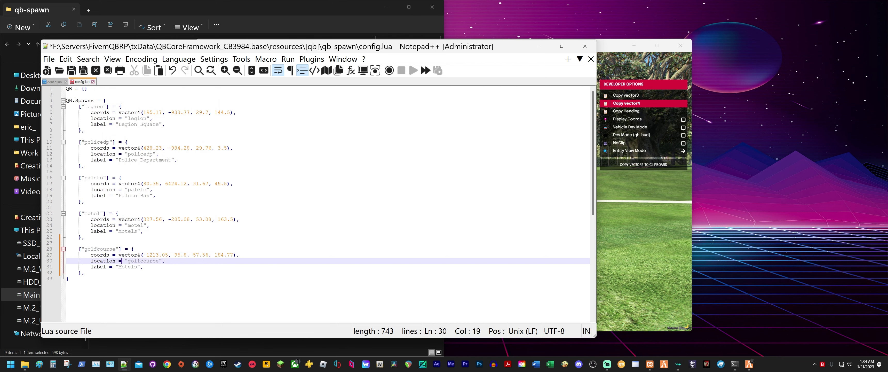
{"action": "left_click_drag", "start_coordinate": [137, 267], "coordinate": [118, 267]}
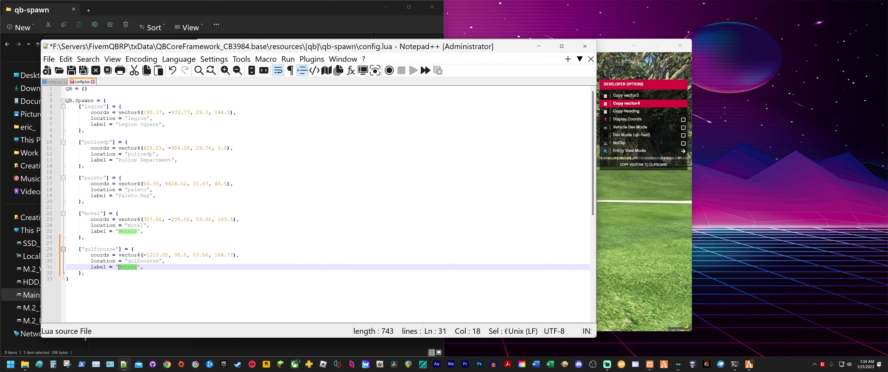
{"action": "key", "text": "Delete"}
{"action": "type", "text": "Gold"}
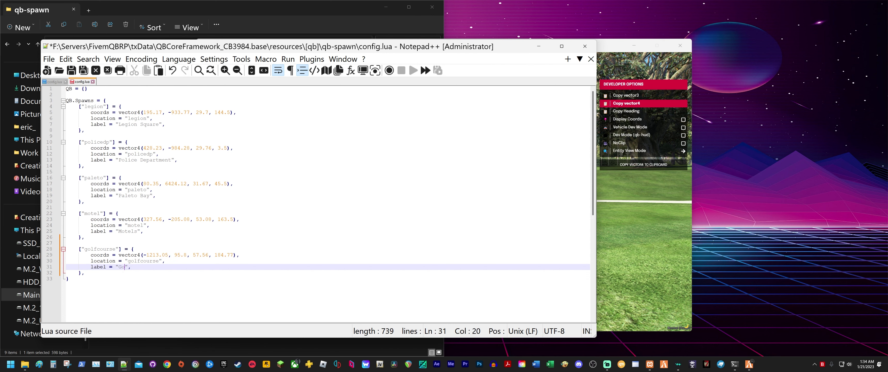
{"action": "key", "text": "BackSpace"}
{"action": "type", "text": "f Cou"}
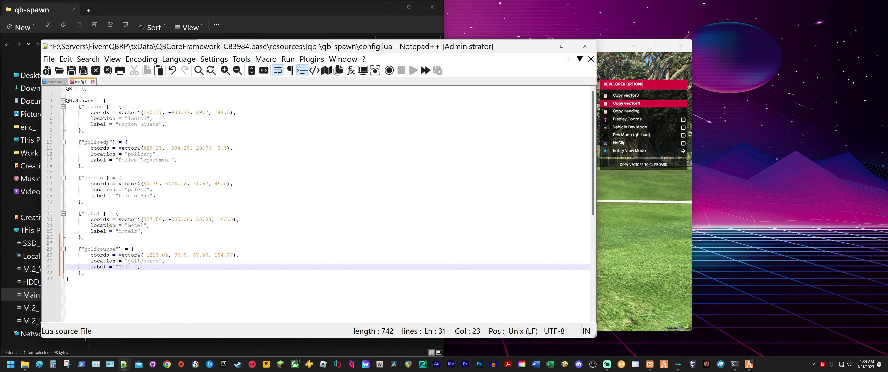
{"action": "type", "text": "rse"}
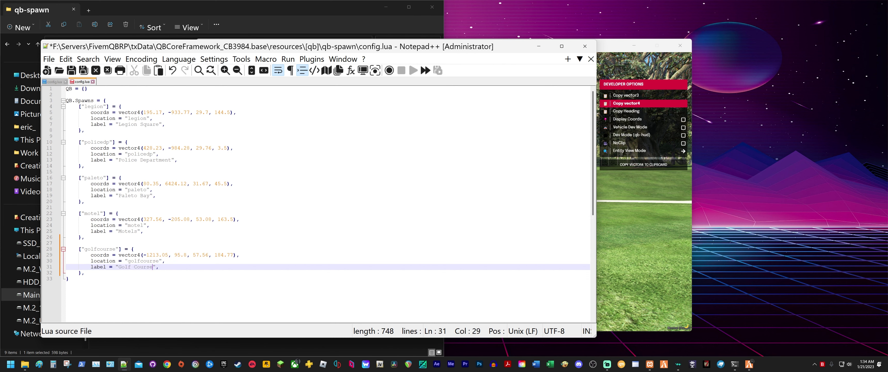
{"action": "key", "text": "ctrl+s"}
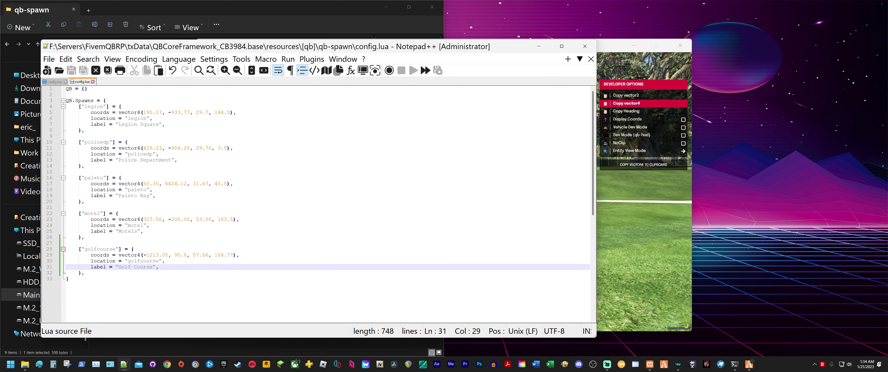
- Switch to File Explorer and open README.md from the qb-spawn folder in Notepad++
{"action": "left_click", "coordinate": [538, 46]}
{"action": "left_click", "coordinate": [121, 150]}
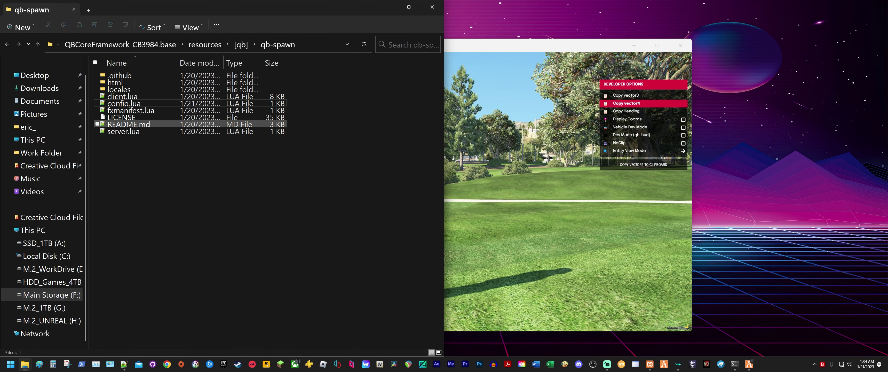
{"action": "double_click", "coordinate": [143, 126]}
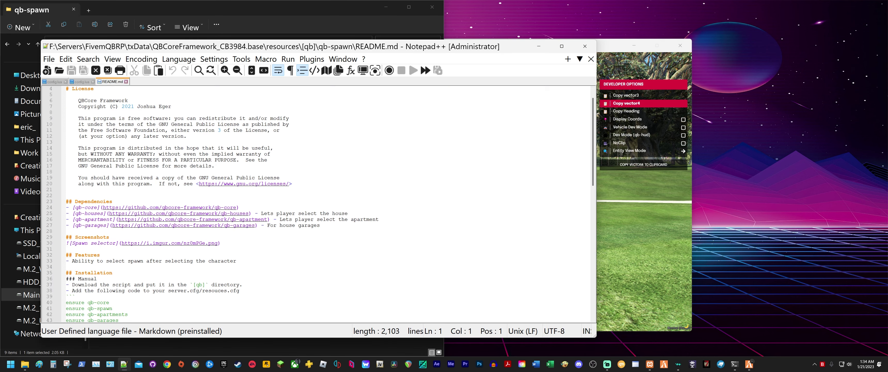
- Examine the README's Configuration example for adding a spawn option, including the comments on key, coords, location and label
{"action": "scroll", "coordinate": [316, 203], "scroll_direction": "down", "scroll_amount": 4}
{"action": "scroll", "coordinate": [316, 203], "scroll_direction": "down", "scroll_amount": 4}
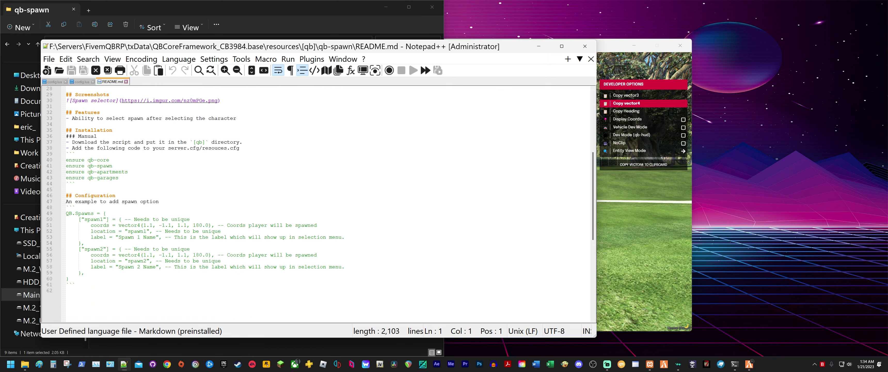
{"action": "left_click", "coordinate": [101, 219]}
{"action": "left_click", "coordinate": [127, 236]}
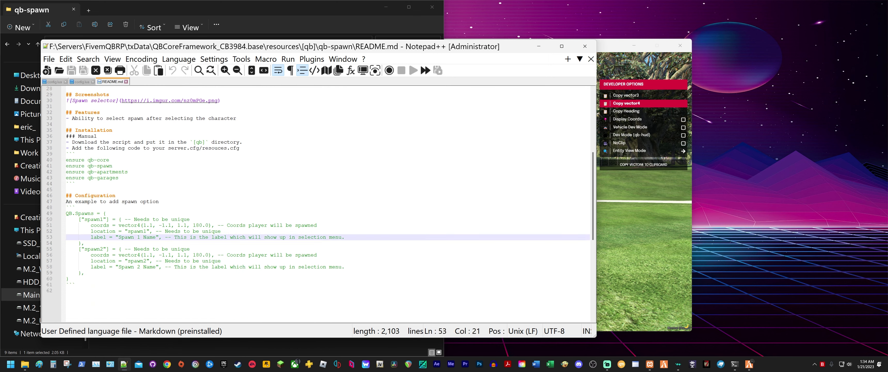
{"action": "left_click", "coordinate": [103, 231]}
{"action": "key", "text": "Up"}
{"action": "key", "text": "Up"}
{"action": "key", "text": "Down"}
{"action": "key", "text": "Down"}
{"action": "key", "text": "Down"}
{"action": "key", "text": "Down"}
{"action": "key", "text": "Down"}
{"action": "key", "text": "Down"}
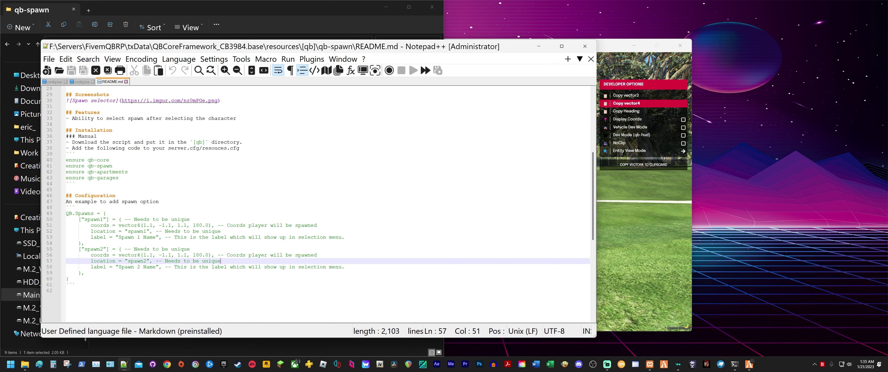
{"action": "left_click", "coordinate": [79, 261]}
{"action": "left_click", "coordinate": [140, 267]}
{"action": "left_click", "coordinate": [206, 267]}
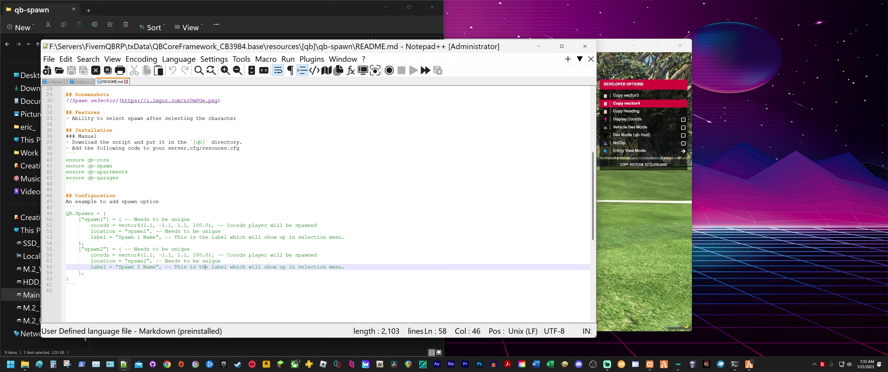
- Review the README's dependencies, installation and spawn configuration sections, and close README.md
{"action": "left_click", "coordinate": [193, 237]}
{"action": "left_click", "coordinate": [149, 219]}
{"action": "scroll", "coordinate": [149, 219], "scroll_direction": "up", "scroll_amount": 4}
{"action": "scroll", "coordinate": [150, 220], "scroll_direction": "down", "scroll_amount": 6}
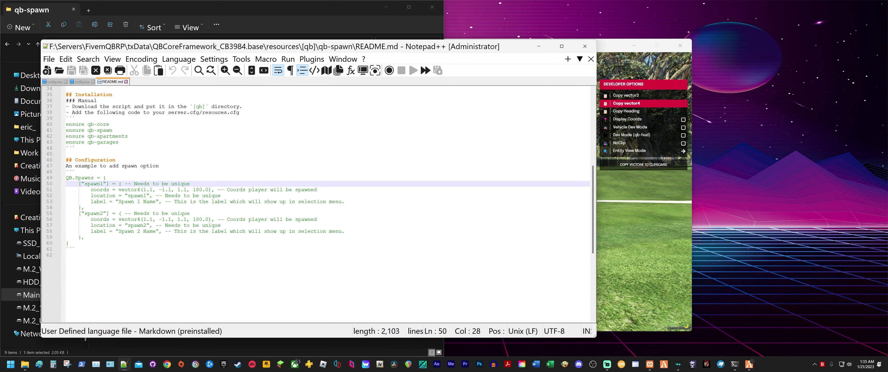
{"action": "scroll", "coordinate": [150, 219], "scroll_direction": "up", "scroll_amount": 6}
{"action": "scroll", "coordinate": [212, 238], "scroll_direction": "up", "scroll_amount": 5}
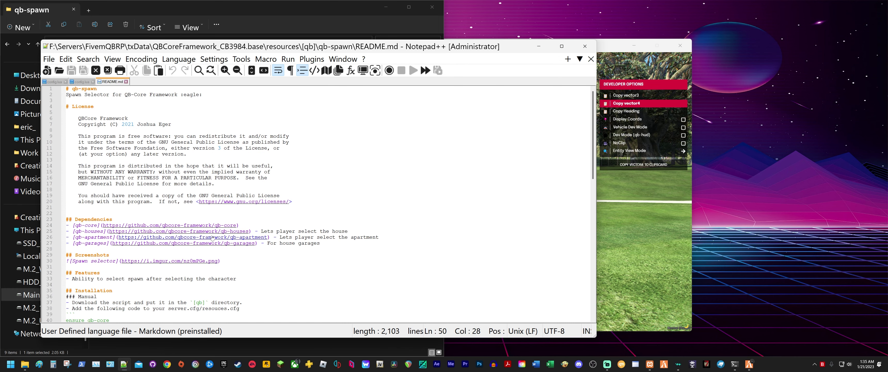
{"action": "scroll", "coordinate": [330, 204], "scroll_direction": "down", "scroll_amount": 2}
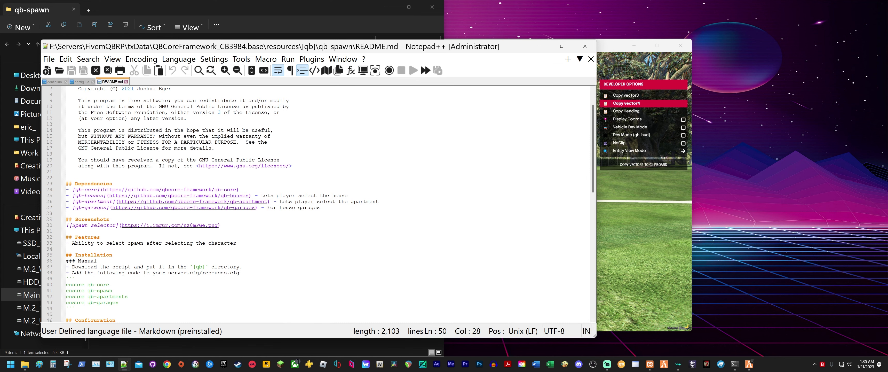
{"action": "scroll", "coordinate": [328, 203], "scroll_direction": "down", "scroll_amount": 4}
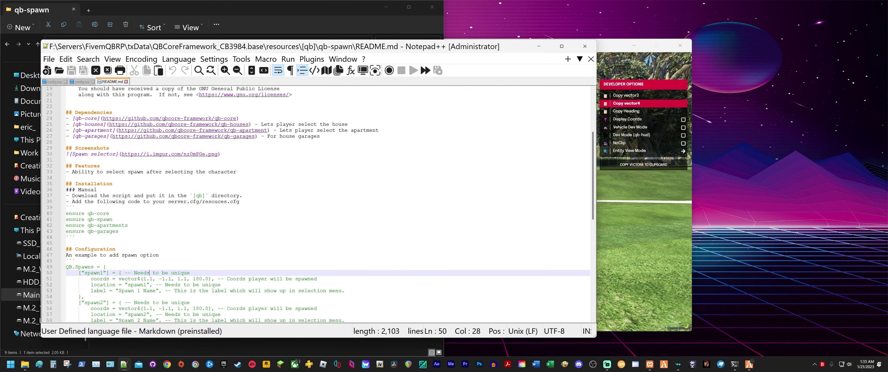
{"action": "scroll", "coordinate": [166, 210], "scroll_direction": "up", "scroll_amount": 3}
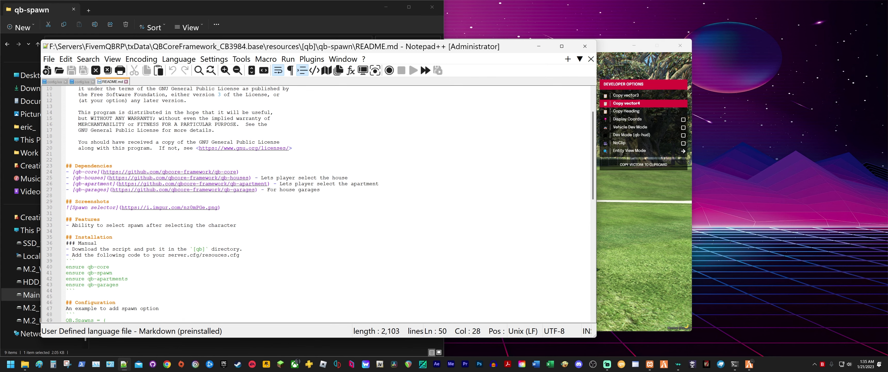
{"action": "scroll", "coordinate": [330, 205], "scroll_direction": "down", "scroll_amount": 4}
{"action": "key", "text": "ctrl+w"}
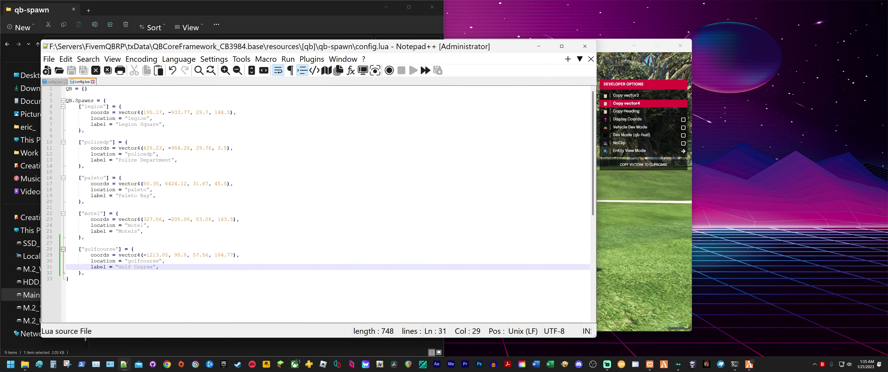
- Check the golfcourse entry's label, coords, closing braces and commas in the qb-spawn config.lua, and minimize the editor
{"action": "left_click", "coordinate": [159, 267]}
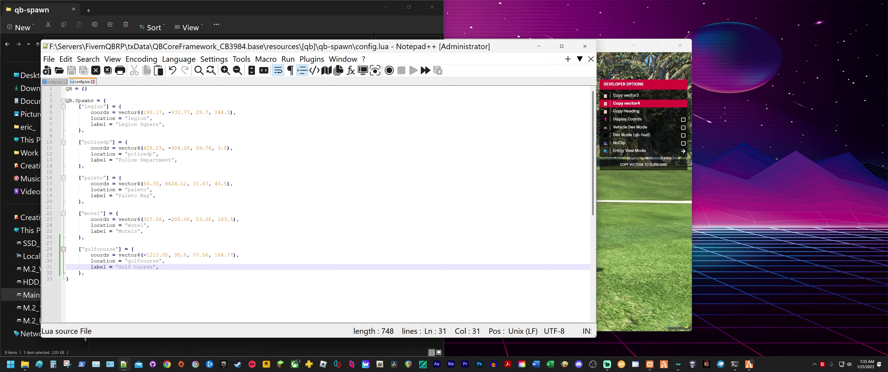
{"action": "key", "text": "Down"}
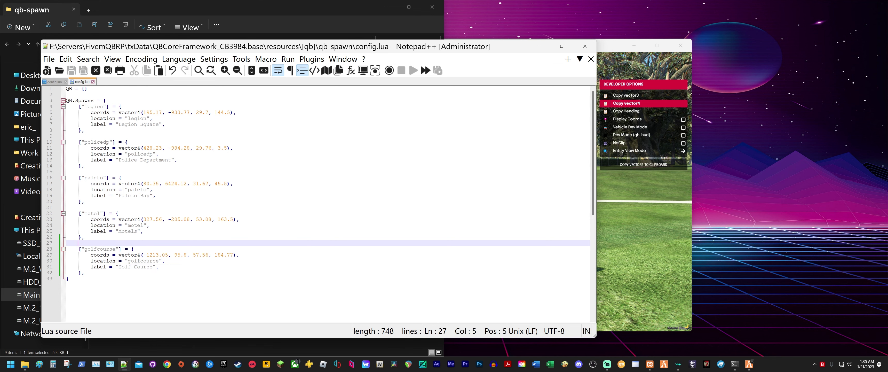
{"action": "left_click", "coordinate": [79, 244]}
{"action": "left_click", "coordinate": [85, 273]}
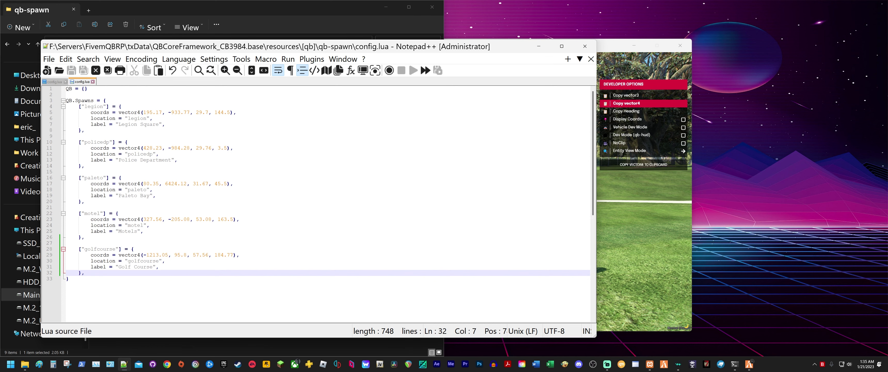
{"action": "left_click", "coordinate": [121, 267]}
{"action": "left_click_drag", "start_coordinate": [121, 255], "coordinate": [125, 255]}
{"action": "left_click", "coordinate": [156, 160]}
{"action": "left_click", "coordinate": [69, 278]}
{"action": "scroll", "coordinate": [69, 278], "scroll_direction": "down", "scroll_amount": 1}
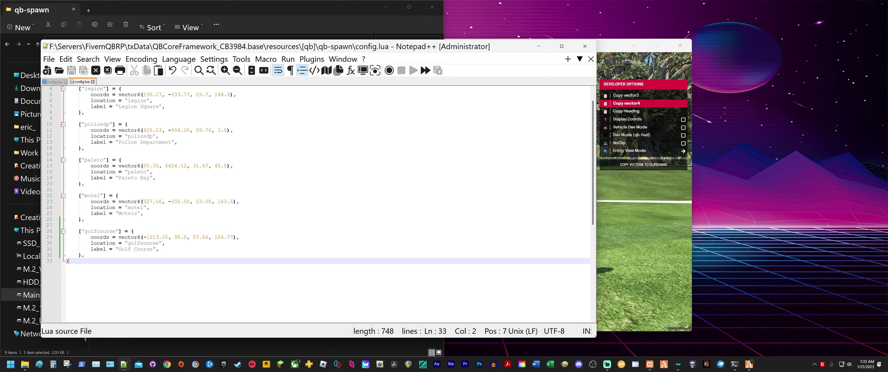
{"action": "left_click", "coordinate": [538, 46]}
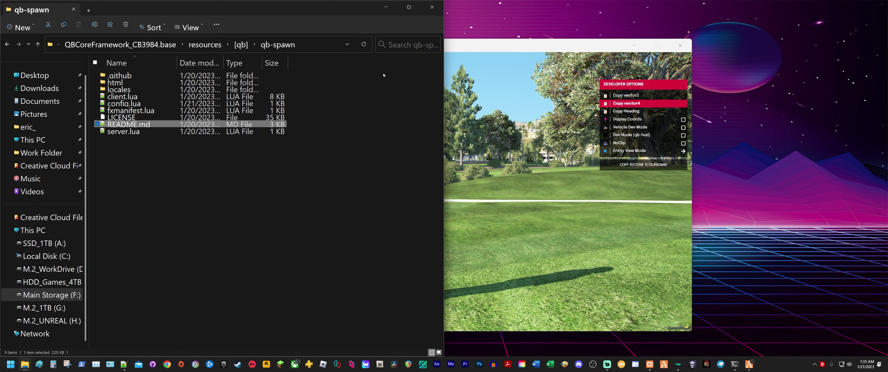
- Switch to the FiveM game and exit it to the desktop
{"action": "key", "text": "alt+Tab"}
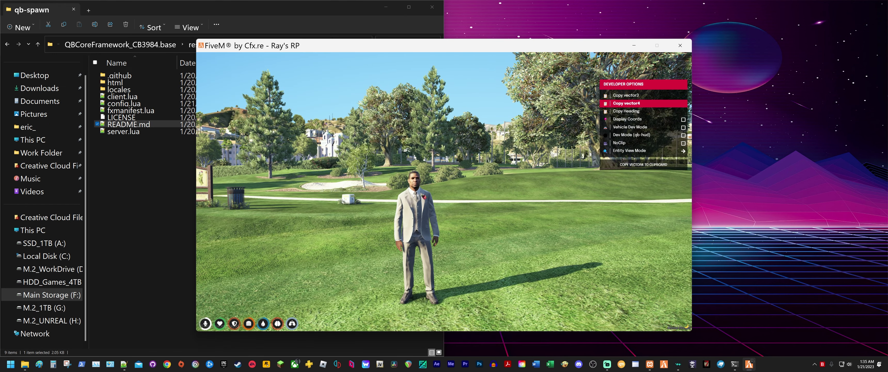
{"action": "key", "text": "Escape"}
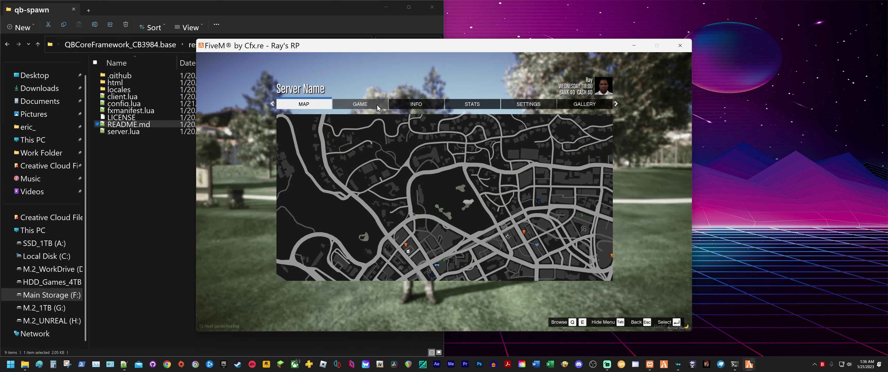
{"action": "left_click", "coordinate": [340, 106]}
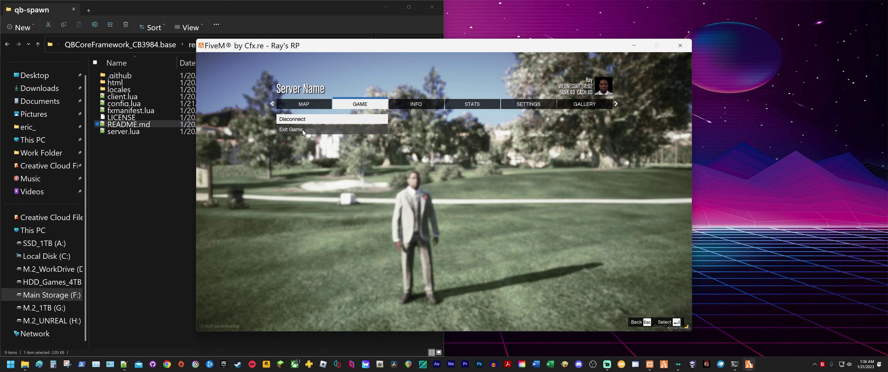
{"action": "left_click", "coordinate": [300, 130]}
{"action": "left_click", "coordinate": [312, 131]}
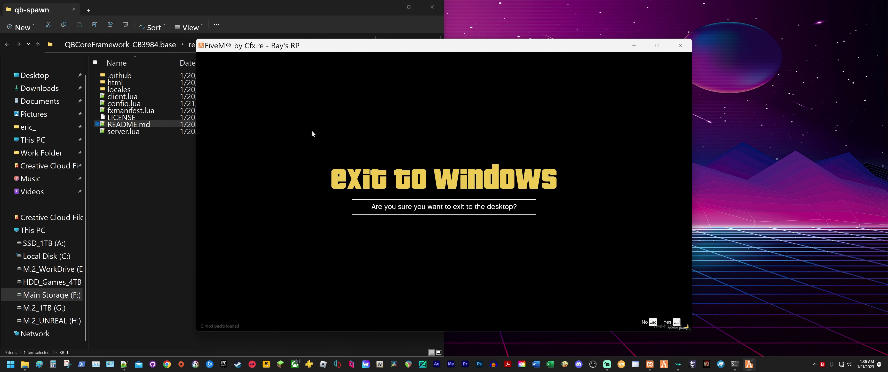
{"action": "left_click", "coordinate": [674, 321]}
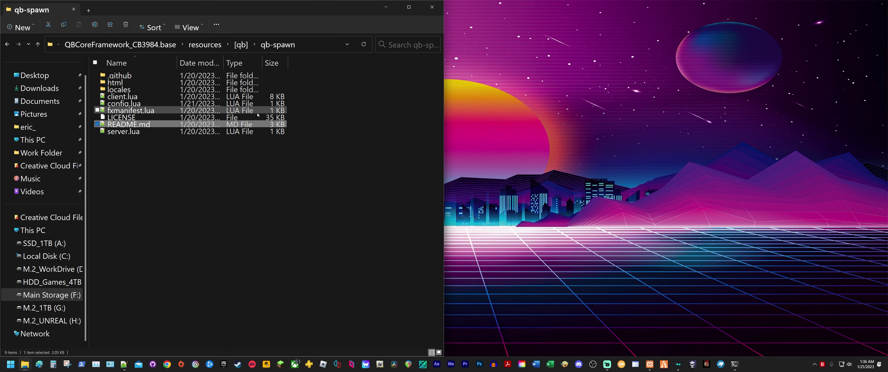
- Restart the server by closing its console and running start_6228_default.bat from the FivemQBRP folder
{"action": "right_click", "coordinate": [735, 367]}
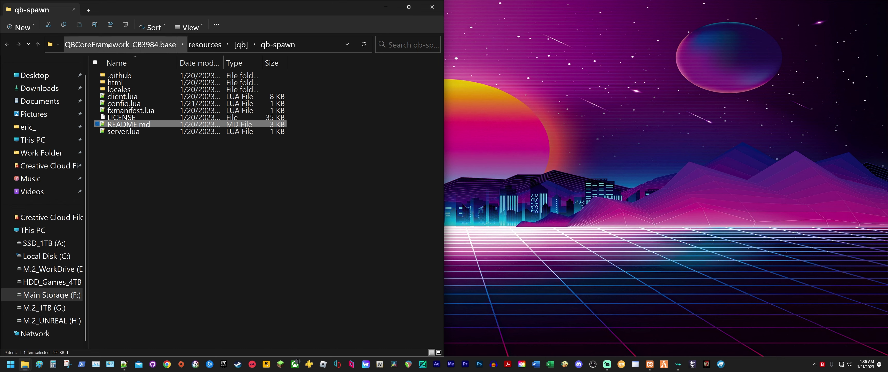
{"action": "left_click", "coordinate": [120, 45]}
{"action": "left_click", "coordinate": [122, 104]}
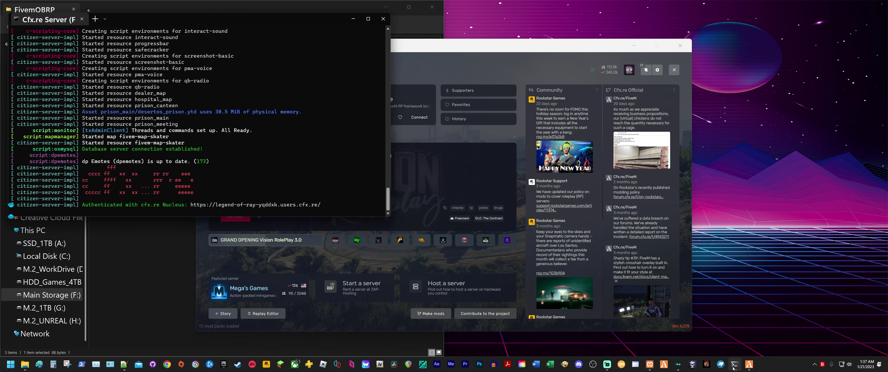
{"action": "left_click", "coordinate": [733, 367]}
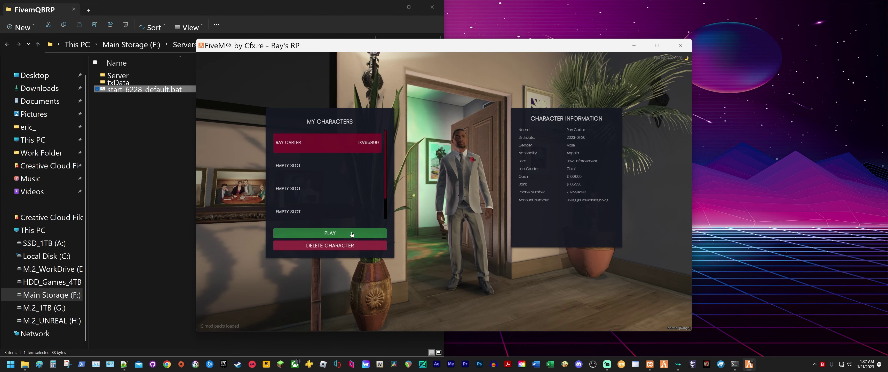
- Load the existing character in FiveM and spawn at the Golf Course location
{"action": "left_click", "coordinate": [351, 235]}
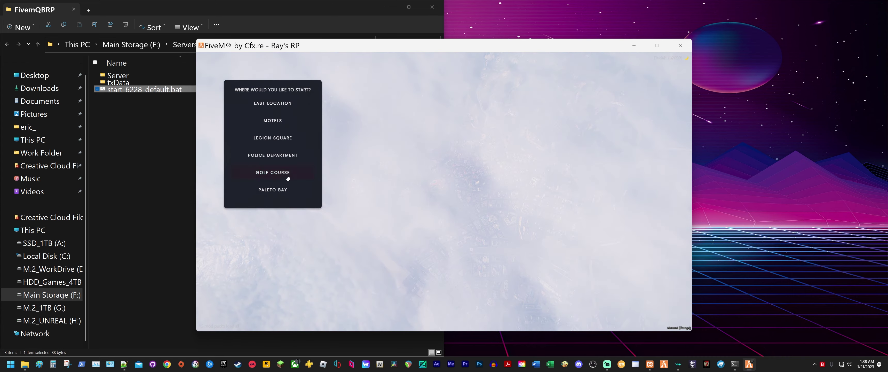
{"action": "left_click", "coordinate": [273, 174]}
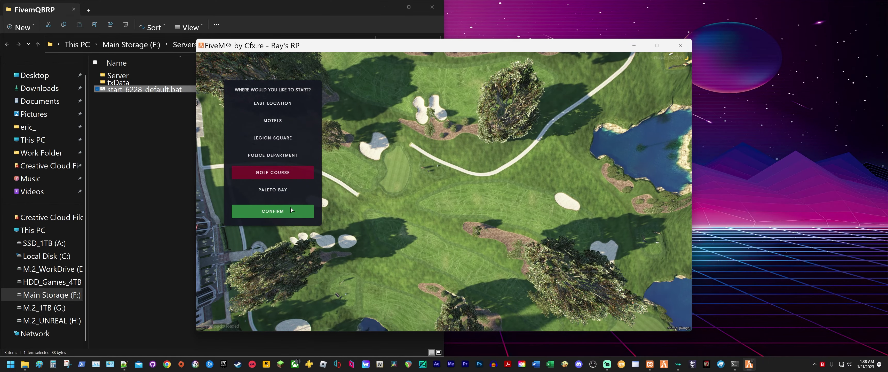
{"action": "left_click", "coordinate": [288, 213]}
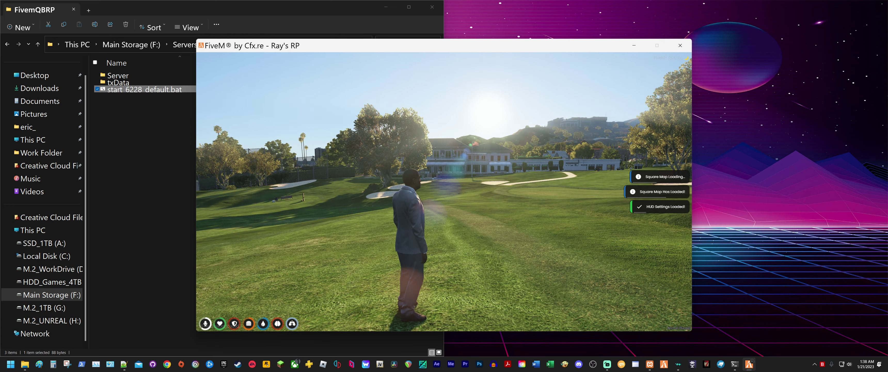
- Move the character around the golf course to inspect the new spawn point
{"action": "key", "text": "s"}
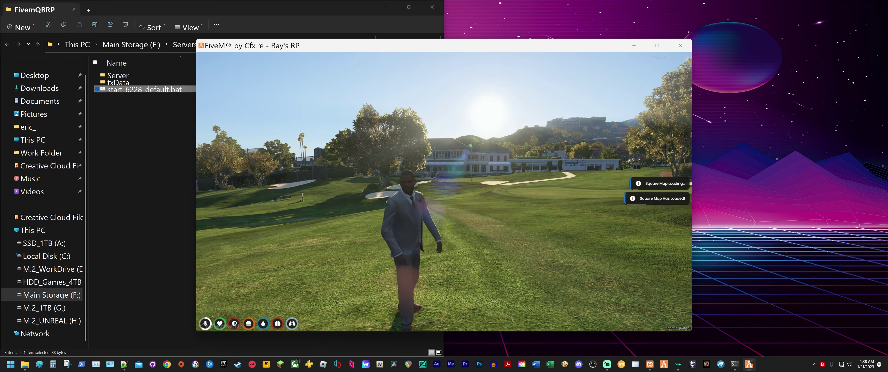
{"action": "key", "text": "d"}
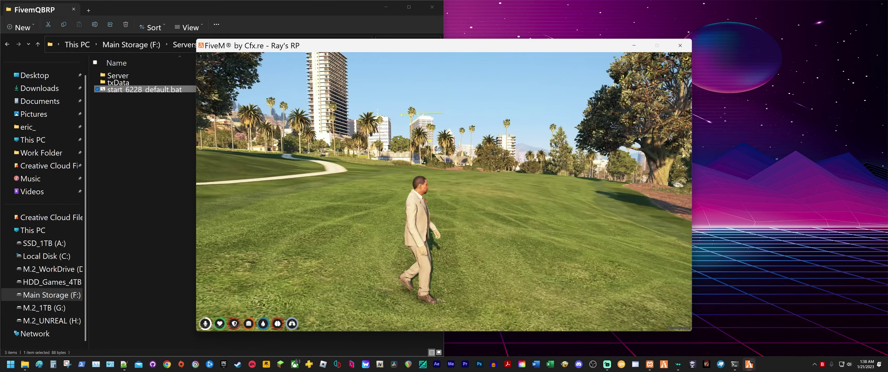
{"action": "key", "text": "s"}
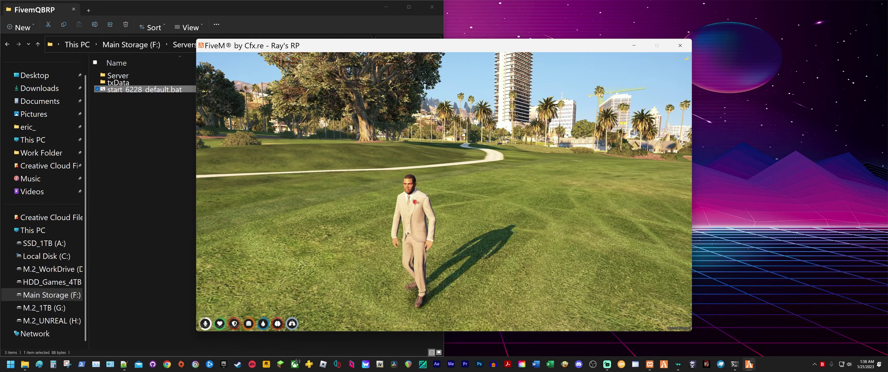
{"action": "key", "text": "a"}
{"action": "key", "text": "w"}
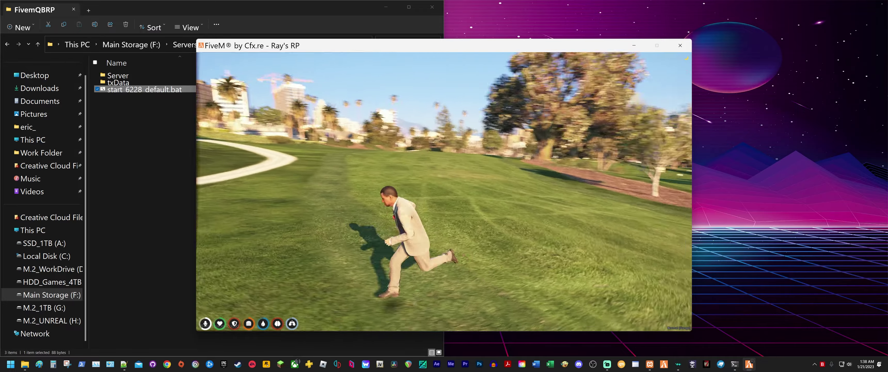
{"action": "key", "text": "s"}
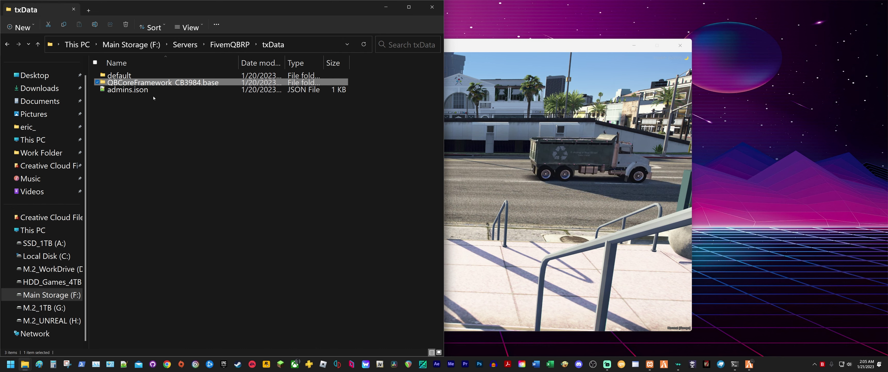
- Switch to File Explorer and open cl_config.lua from the client folder of [qb]/qb-management in Notepad++
{"action": "double_click", "coordinate": [163, 83]}
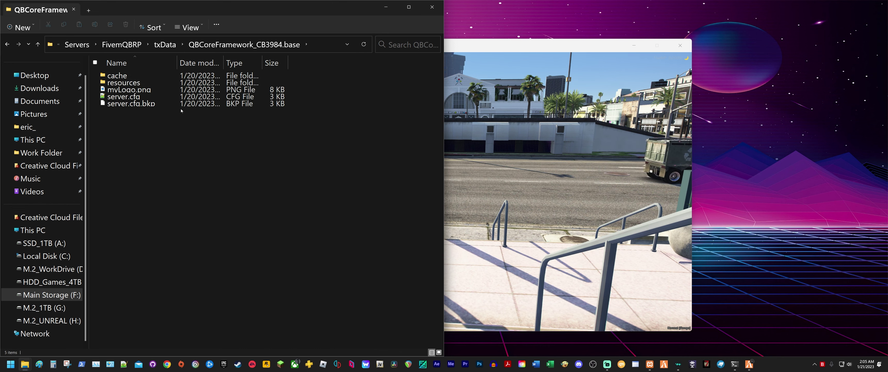
{"action": "double_click", "coordinate": [187, 83]}
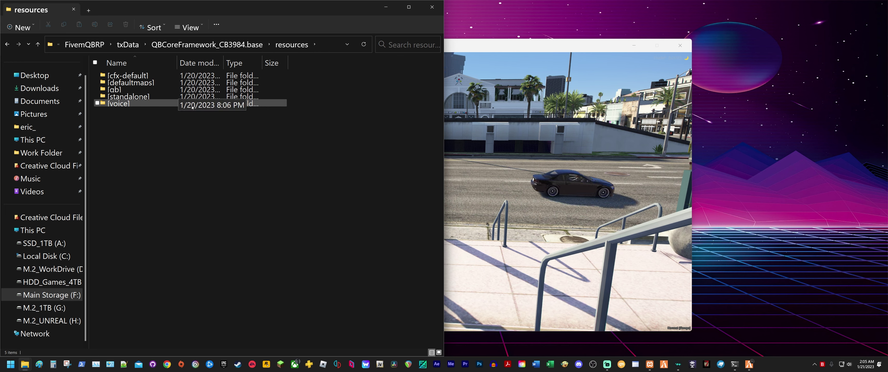
{"action": "double_click", "coordinate": [193, 89]}
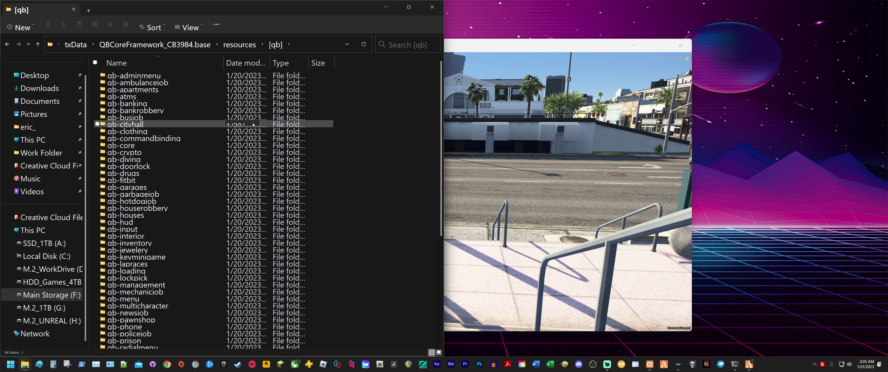
{"action": "scroll", "coordinate": [218, 117], "scroll_direction": "down", "scroll_amount": 4}
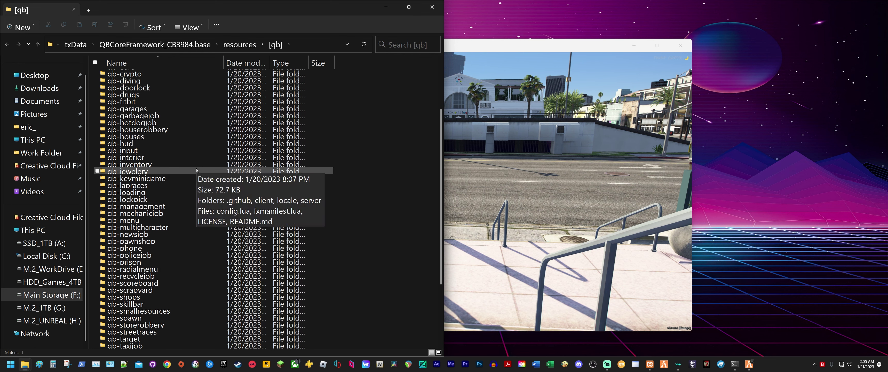
{"action": "double_click", "coordinate": [145, 207]}
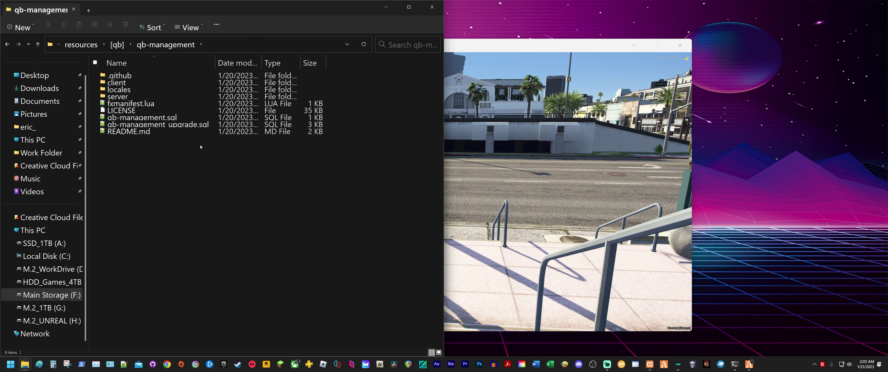
{"action": "double_click", "coordinate": [123, 85]}
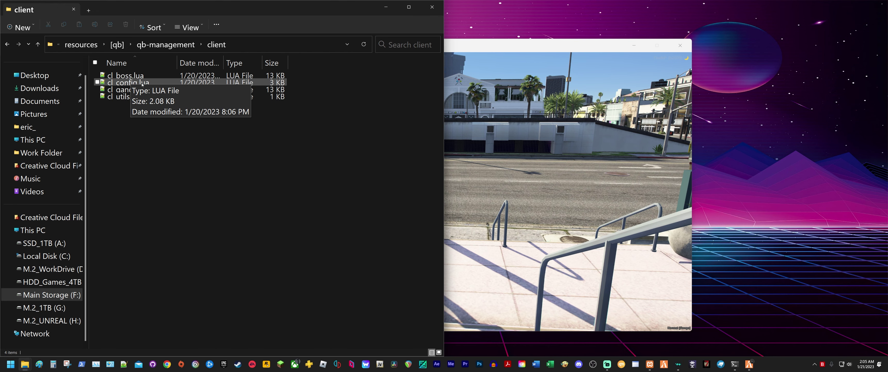
{"action": "double_click", "coordinate": [130, 82]}
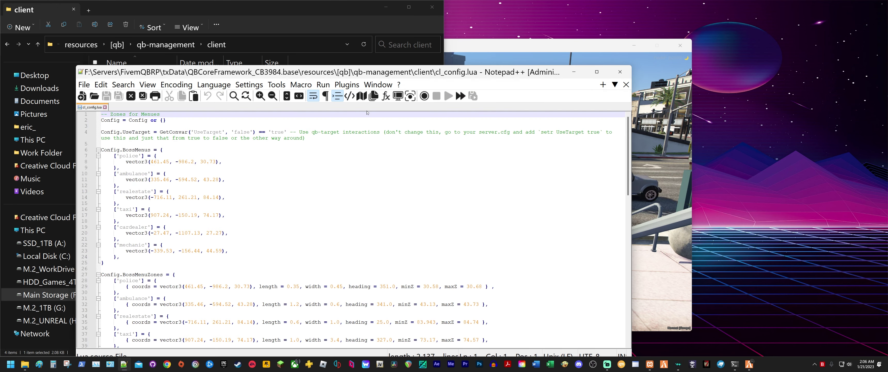
{"action": "left_click_drag", "start_coordinate": [387, 77], "coordinate": [478, 25]}
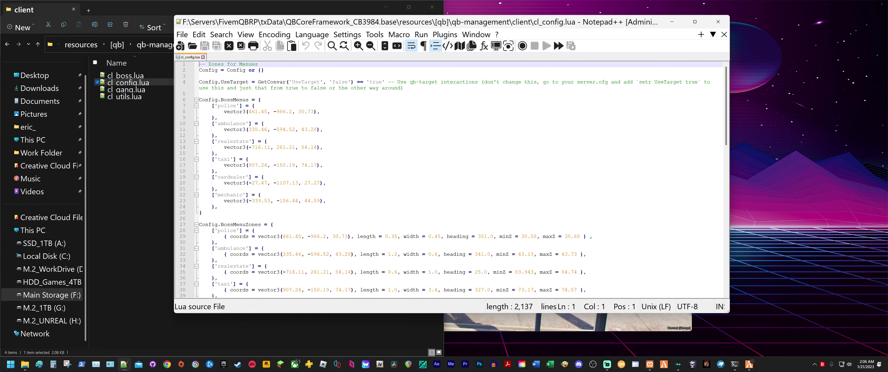
- Examine the police and ambulance vector3 coordinates under Config.BossMenus in cl_config.lua
{"action": "left_click_drag", "start_coordinate": [313, 111], "coordinate": [249, 111]}
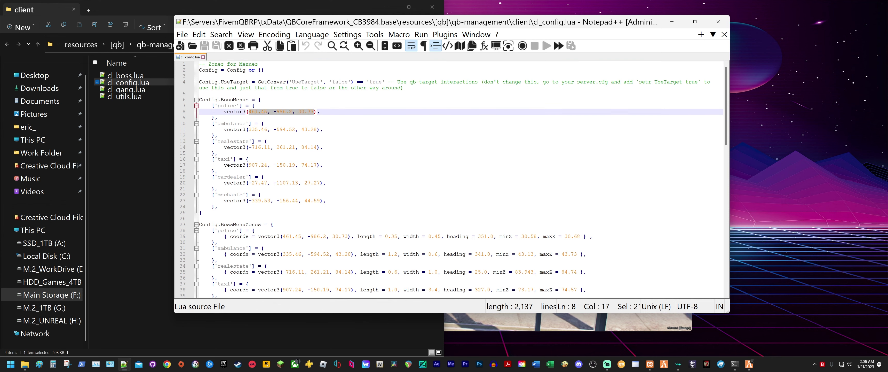
{"action": "left_click", "coordinate": [218, 136]}
{"action": "left_click_drag", "start_coordinate": [318, 129], "coordinate": [248, 130]}
{"action": "left_click", "coordinate": [299, 111]}
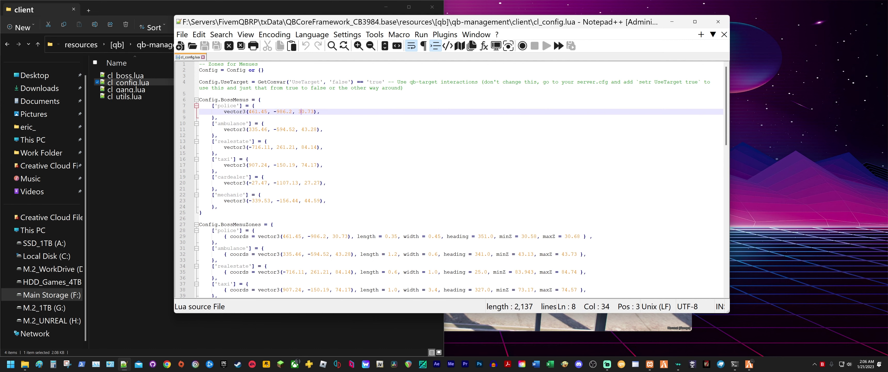
{"action": "left_click", "coordinate": [314, 111]}
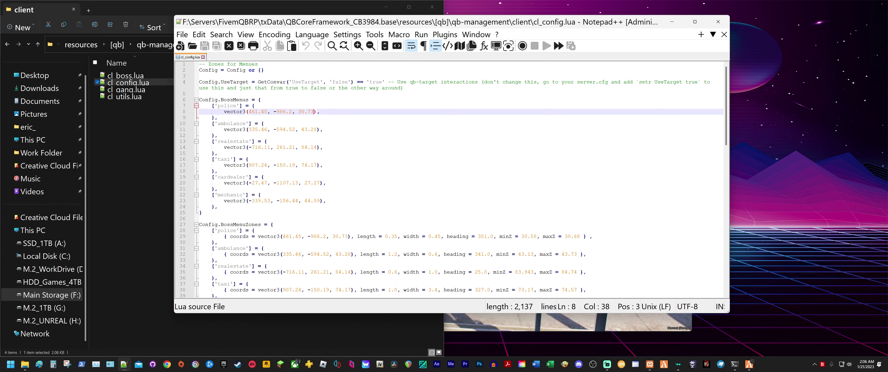
- Switch to FiveM, enable no-clip and fly the character across the city to the police station entrance
{"action": "left_click", "coordinate": [540, 322]}
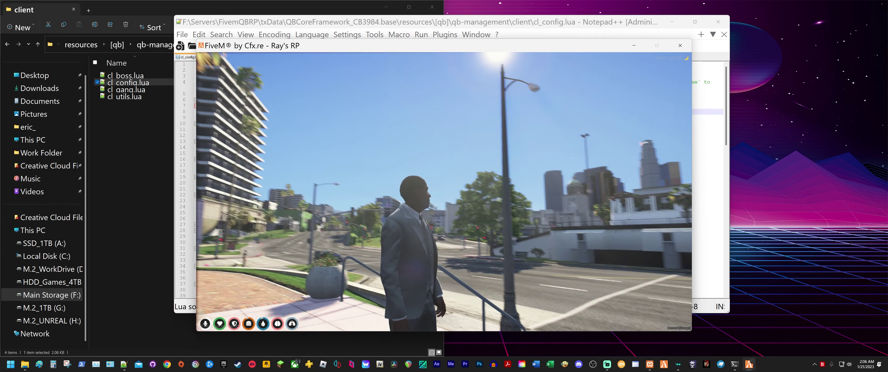
{"action": "key", "text": "w"}
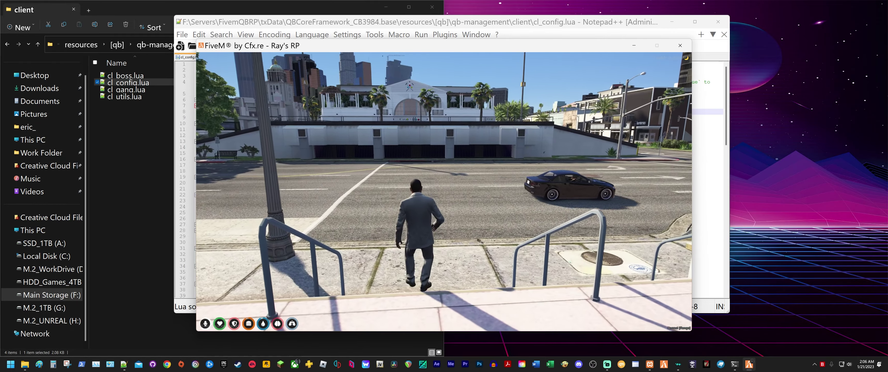
{"action": "key", "text": "v"}
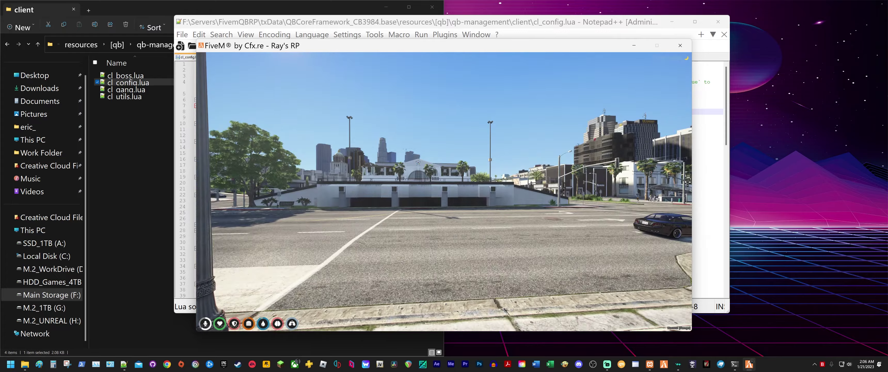
{"action": "key", "text": "F2"}
{"action": "key", "text": "w"}
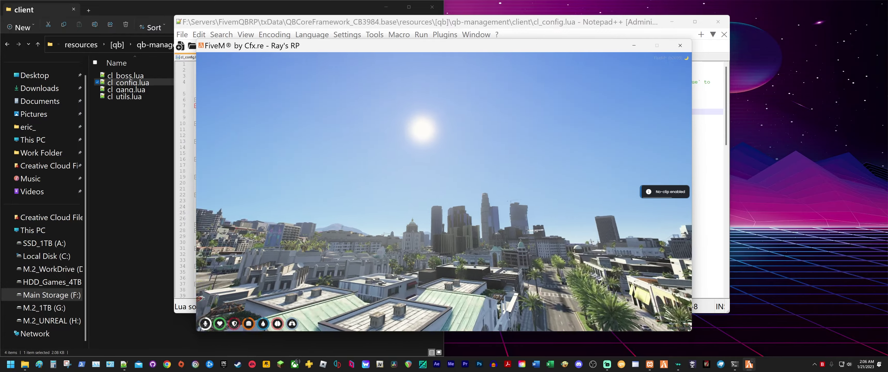
{"action": "key", "text": "w"}
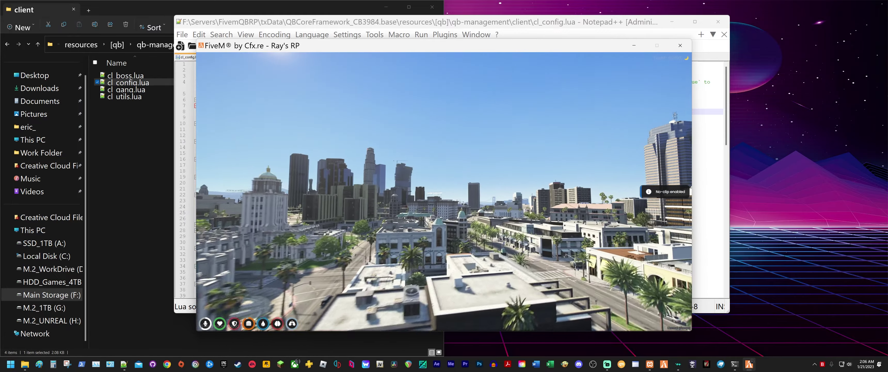
{"action": "key", "text": "w"}
{"action": "key", "text": "w"}
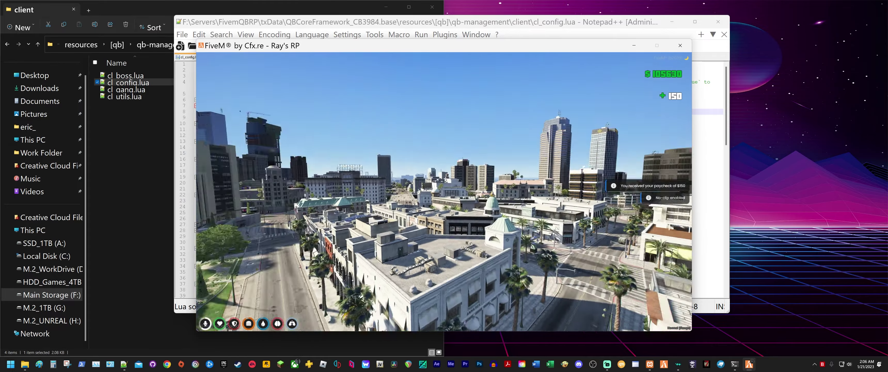
{"action": "key", "text": "w"}
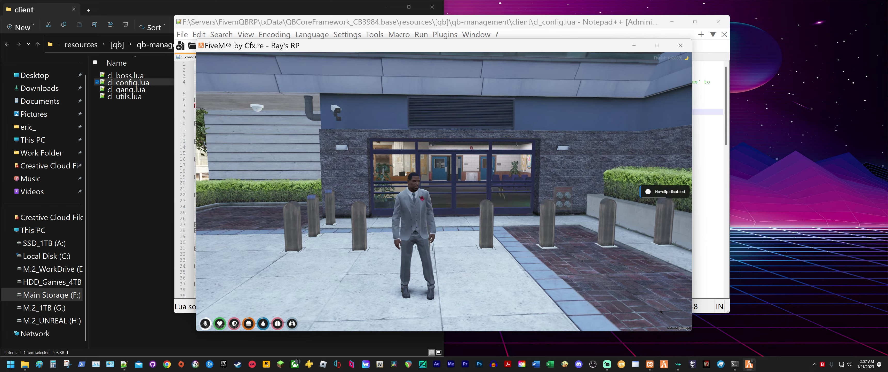
- Walk the character through the police station entrance and past the front desk to the Captain's Office door
{"action": "key", "text": "s"}
{"action": "key", "text": "w"}
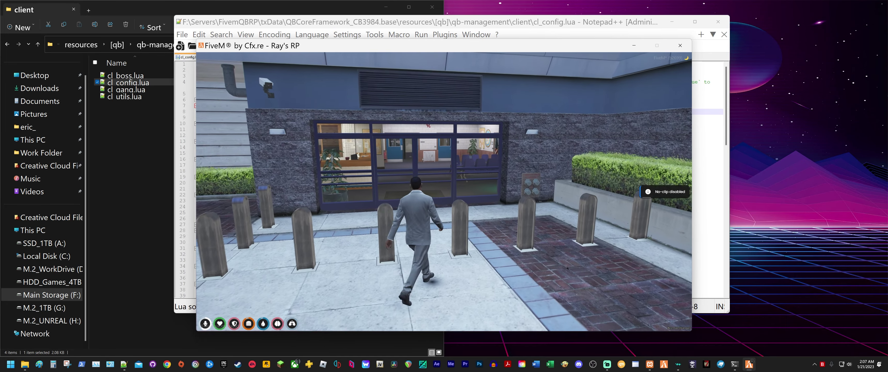
{"action": "key", "text": "w"}
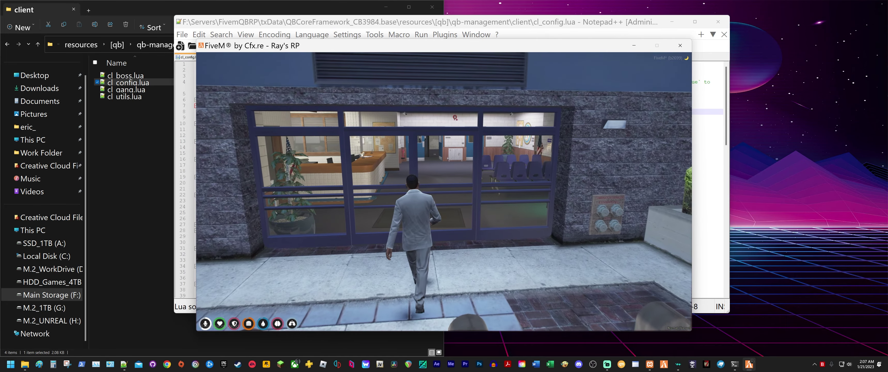
{"action": "key", "text": "w"}
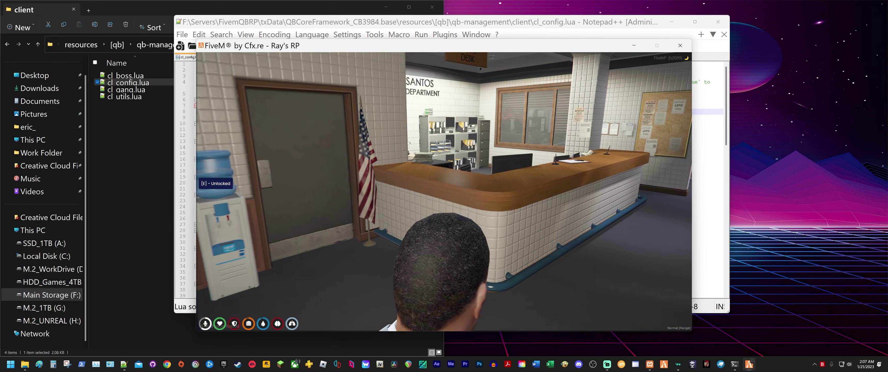
{"action": "key", "text": "w"}
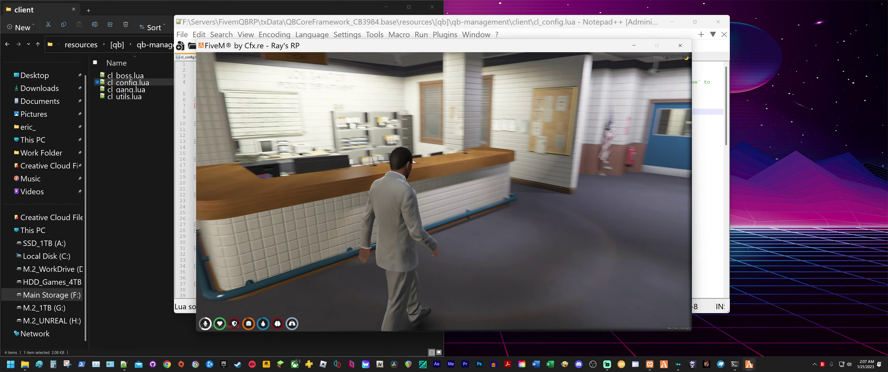
{"action": "key", "text": "w"}
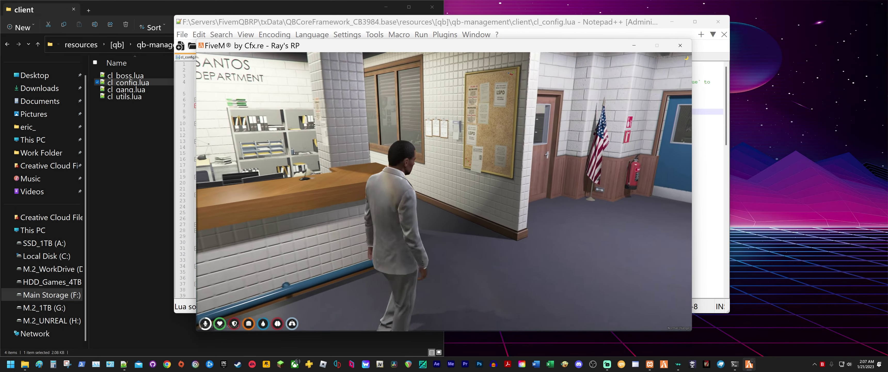
{"action": "key", "text": "w"}
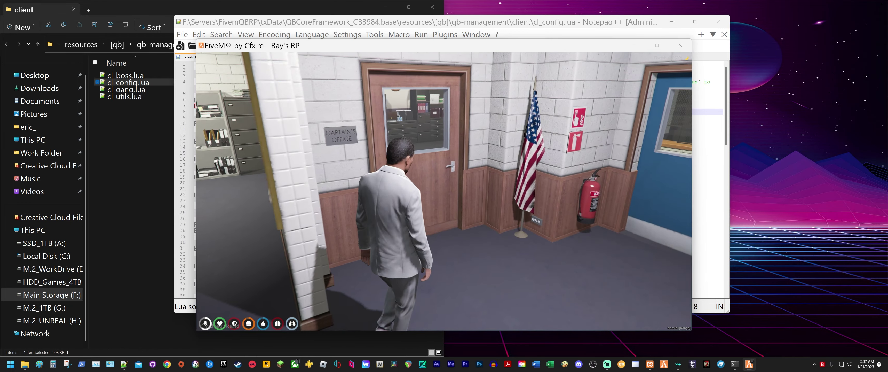
- Enter the Captain's Office and walk around the room to look over the desk and cabinets
{"action": "key", "text": "e"}
{"action": "key", "text": "w"}
{"action": "key", "text": "w"}
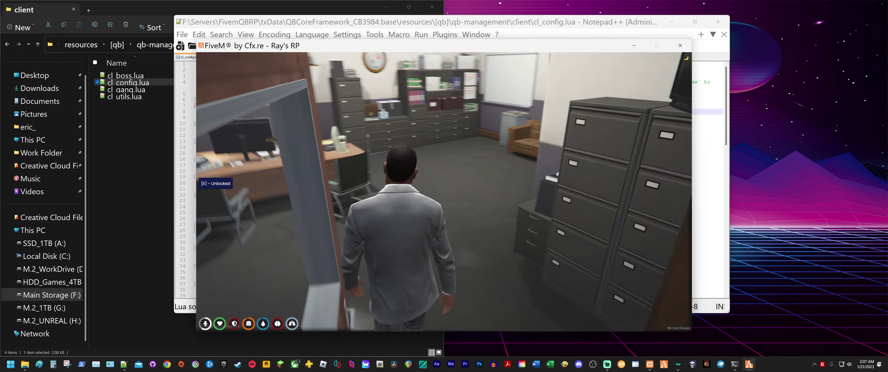
{"action": "key", "text": "w"}
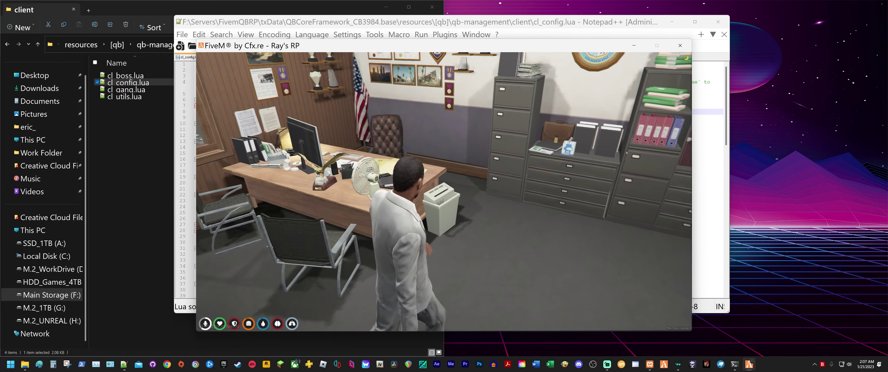
{"action": "key", "text": "w"}
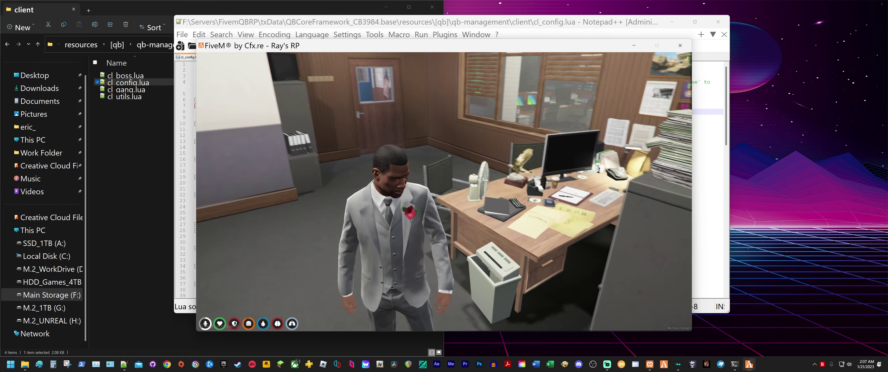
{"action": "key", "text": "w"}
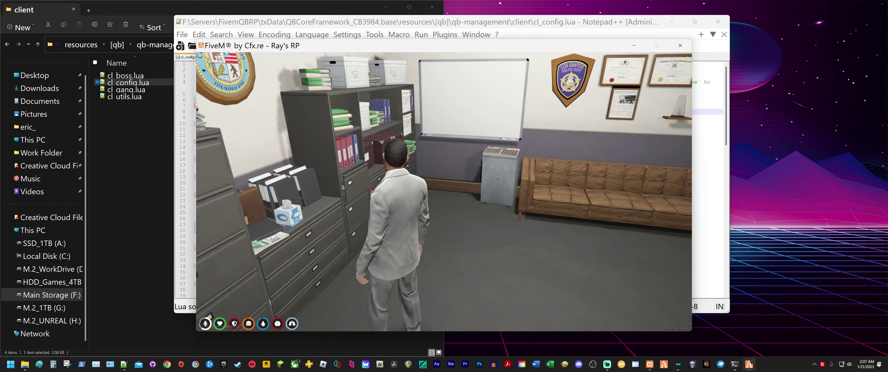
{"action": "key", "text": "w"}
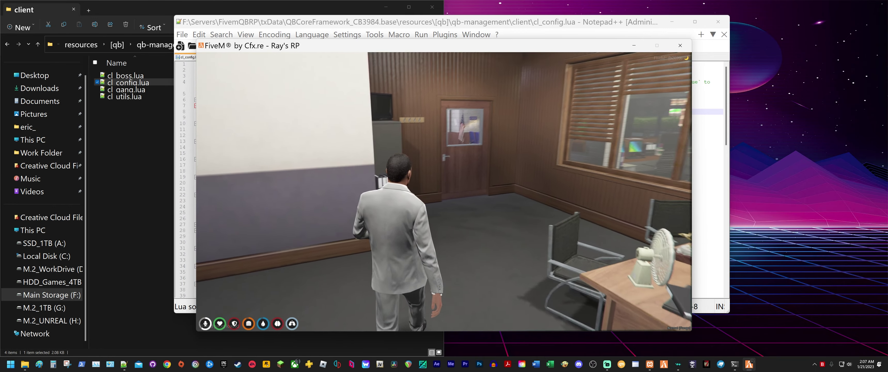
{"action": "key", "text": "s"}
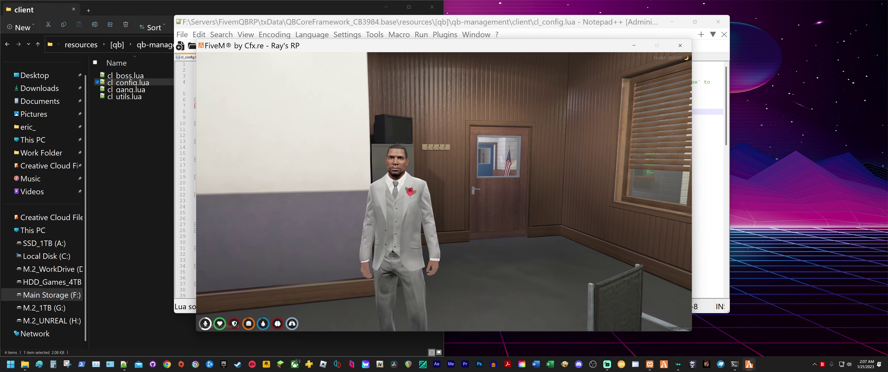
- Check the character's current job with the /job chat command
{"action": "key", "text": "t"}
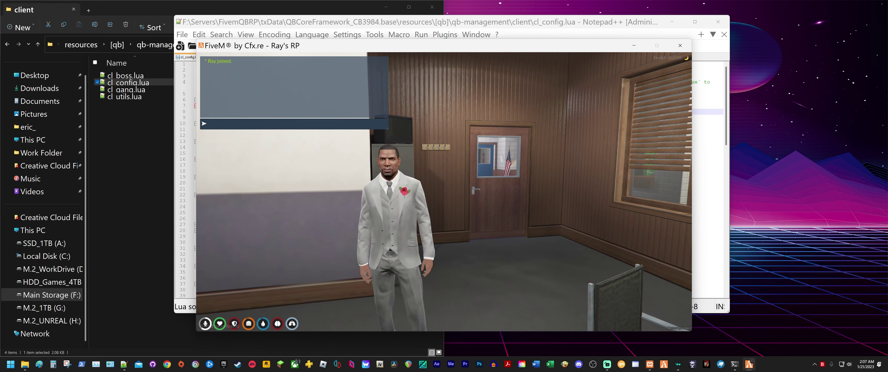
{"action": "type", "text": "/"}
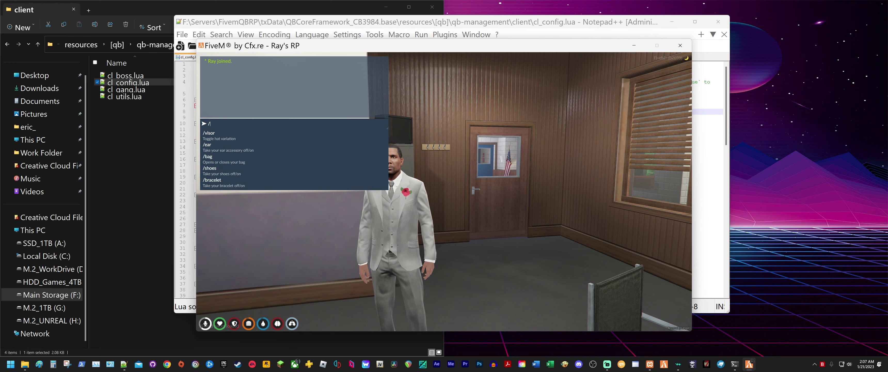
{"action": "type", "text": "jo"}
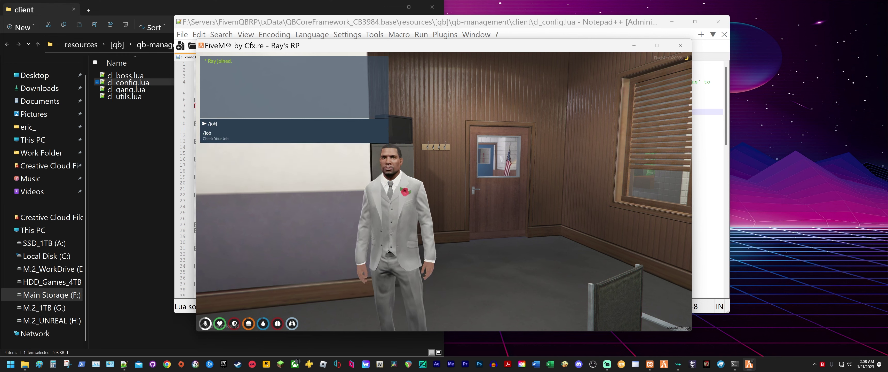
{"action": "type", "text": "b"}
{"action": "key", "text": "Return"}
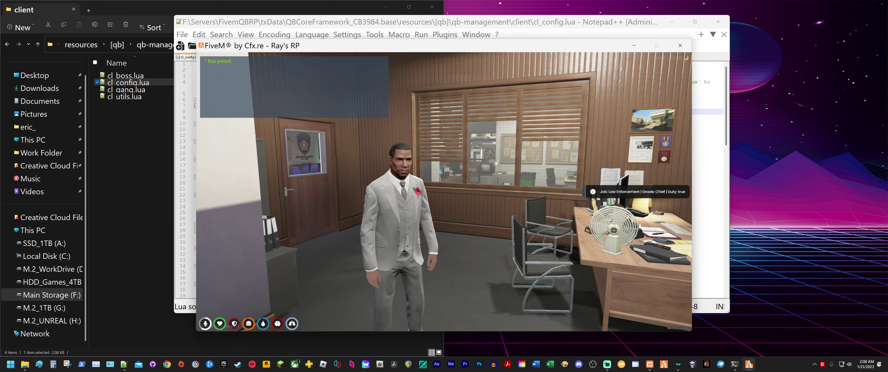
- Walk the character through the Captain's Office and stand behind the desk, facing the computer
{"action": "key", "text": "w"}
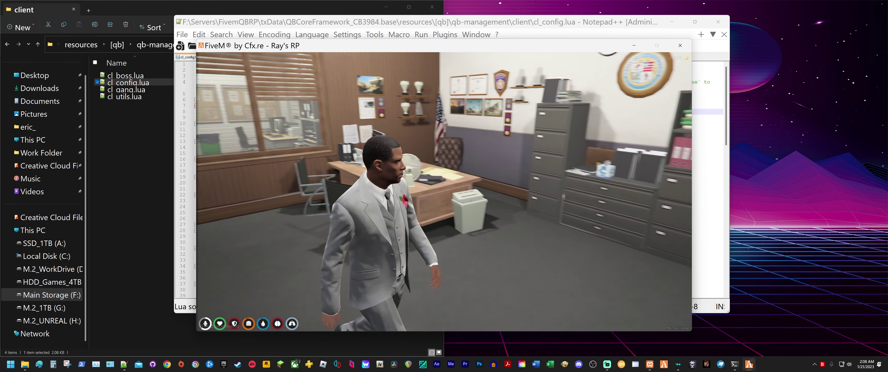
{"action": "key", "text": "w"}
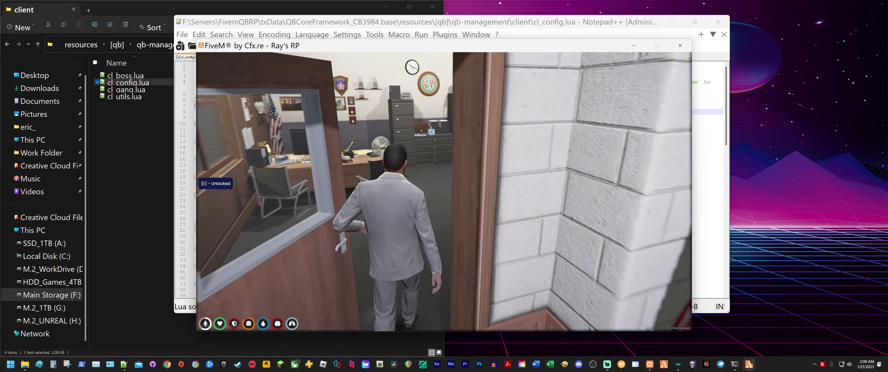
{"action": "key", "text": "w"}
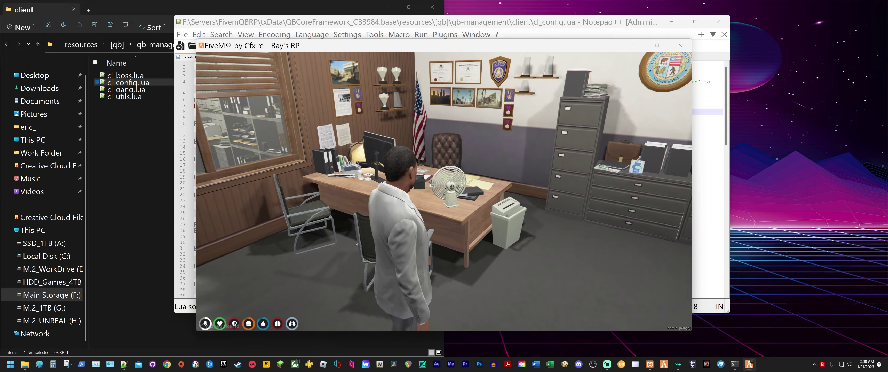
{"action": "key", "text": "w"}
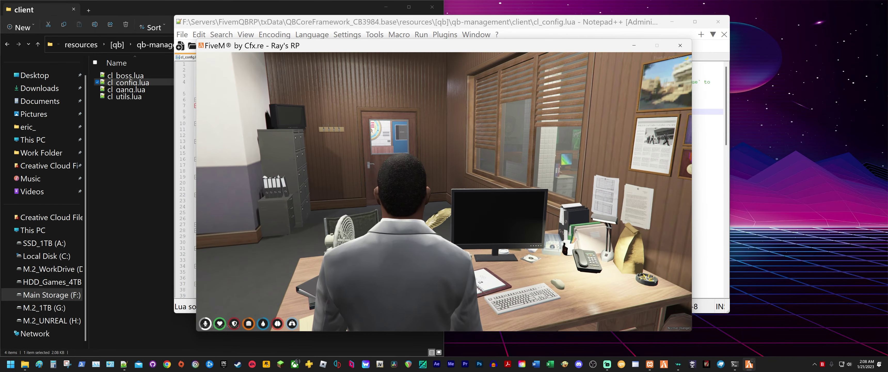
- Copy the character's position as vector4 from Developer Options in the /admin menu, and switch back to cl_config.lua in Notepad++
{"action": "type", "text": "t/admin"}
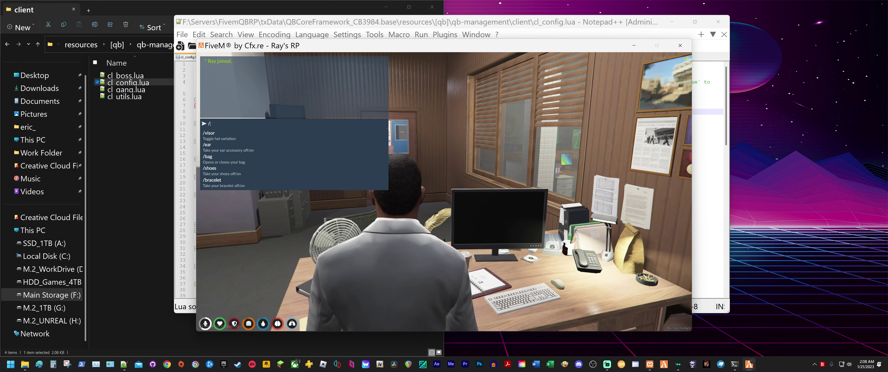
{"action": "key", "text": "Return"}
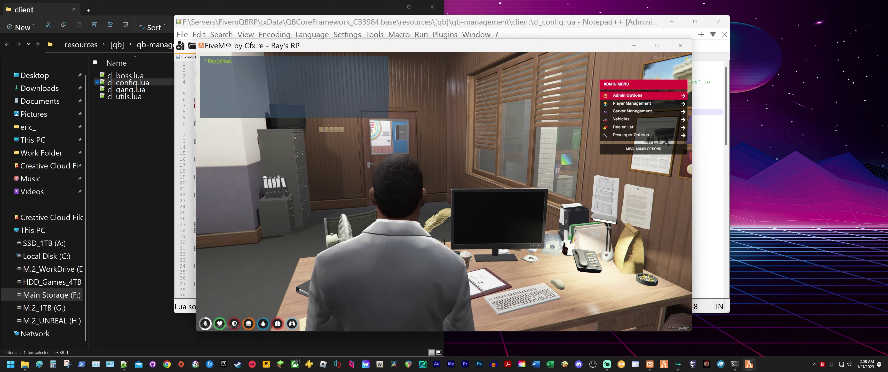
{"action": "key", "text": "Down"}
{"action": "key", "text": "Down"}
{"action": "key", "text": "Down"}
{"action": "key", "text": "Down"}
{"action": "key", "text": "Down"}
{"action": "key", "text": "Return"}
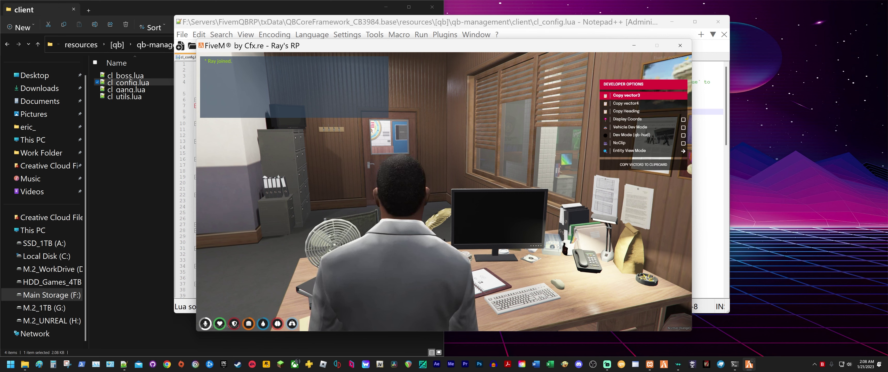
{"action": "key", "text": "Down"}
{"action": "key", "text": "Return"}
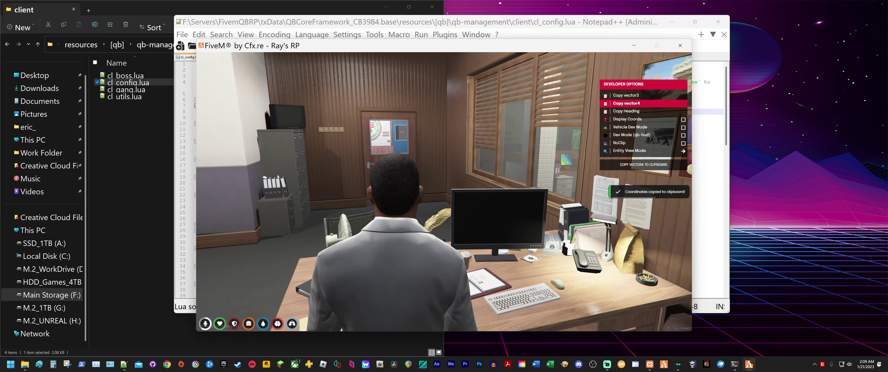
{"action": "key", "text": "alt+Tab"}
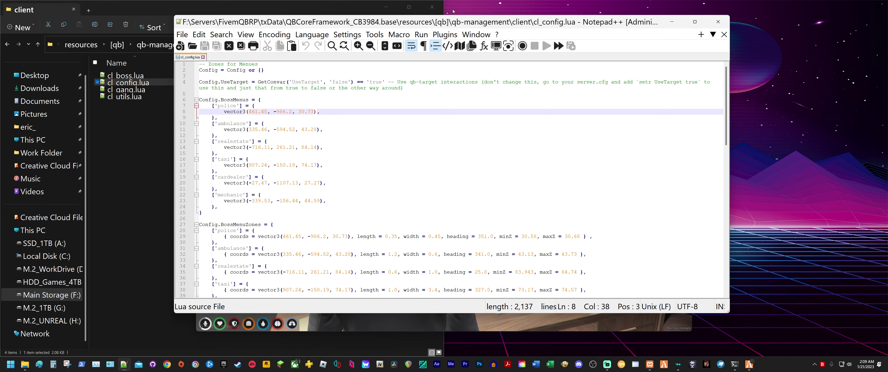
- Copy the character's position as vector3 from the in-game Developer Options and switch back to cl_config.lua in Notepad++
{"action": "left_click_drag", "start_coordinate": [453, 22], "coordinate": [293, 27]}
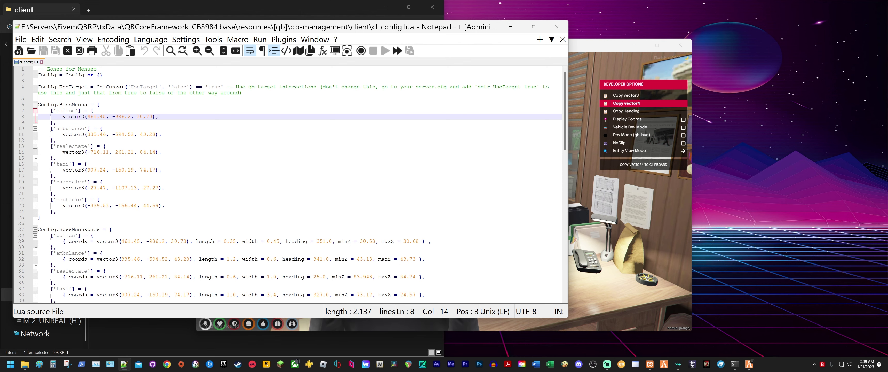
{"action": "key", "text": "alt+Tab"}
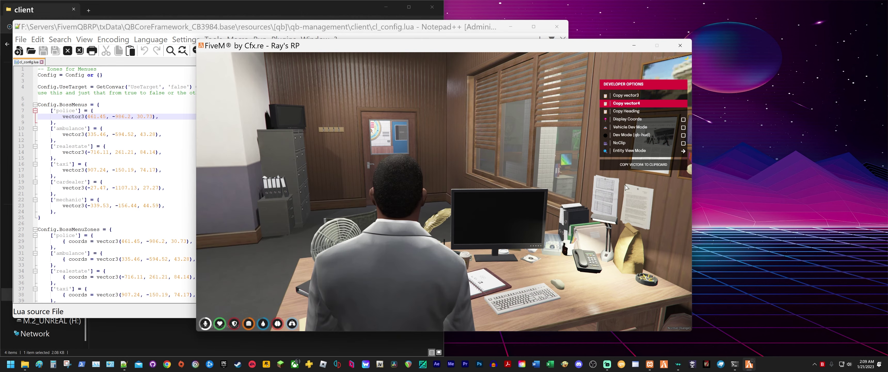
{"action": "key", "text": "Up"}
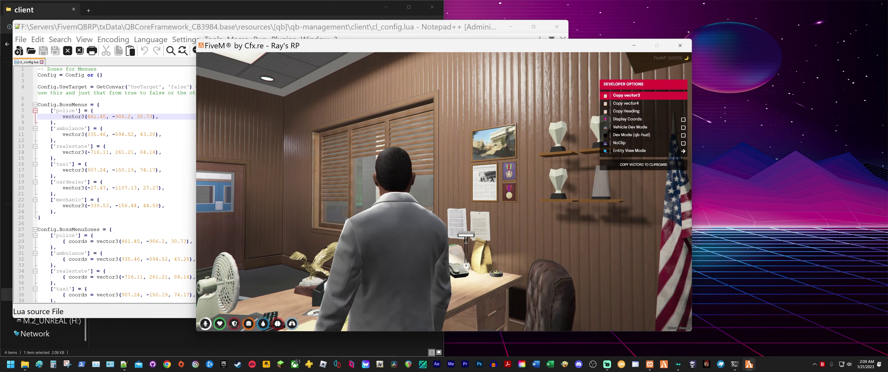
{"action": "key", "text": "Return"}
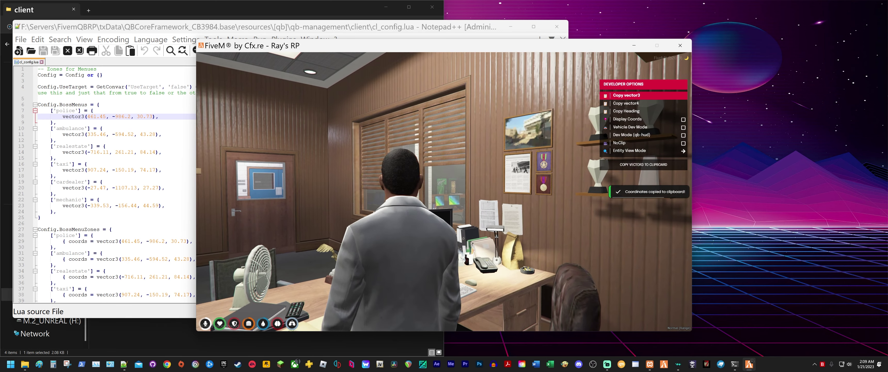
{"action": "key", "text": "alt+Tab"}
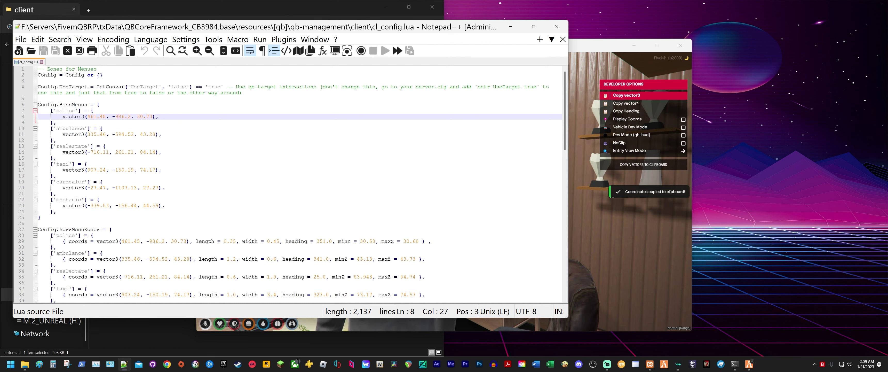
- Replace the police vector3 under Config.BossMenus with the copied coordinates and save cl_config.lua
{"action": "key", "text": "Down"}
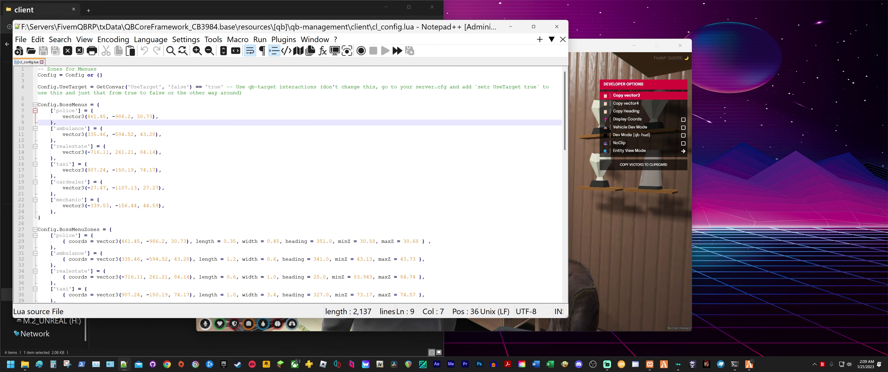
{"action": "left_click", "coordinate": [134, 117]}
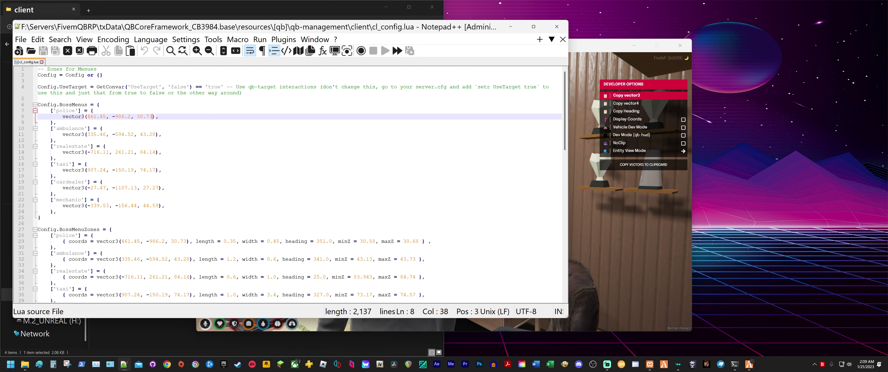
{"action": "left_click_drag", "start_coordinate": [156, 117], "coordinate": [63, 117]}
{"action": "key", "text": "ctrl+v"}
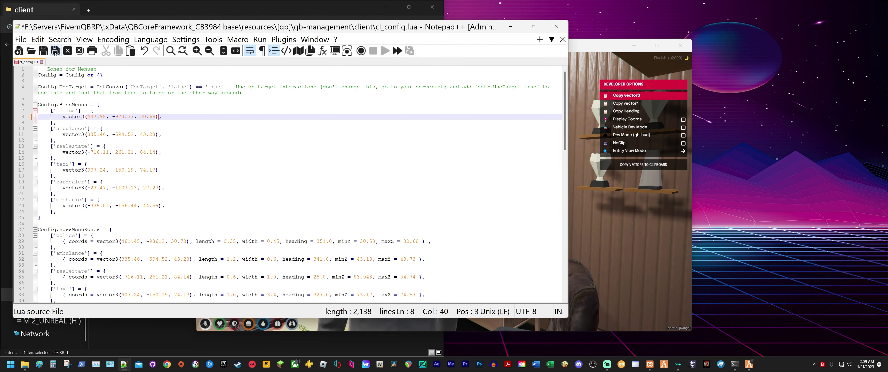
{"action": "left_click", "coordinate": [56, 51]}
- Switch to FiveM and restart the qb-management resource with the /restart qb-management chat command
{"action": "key", "text": "alt+Tab"}
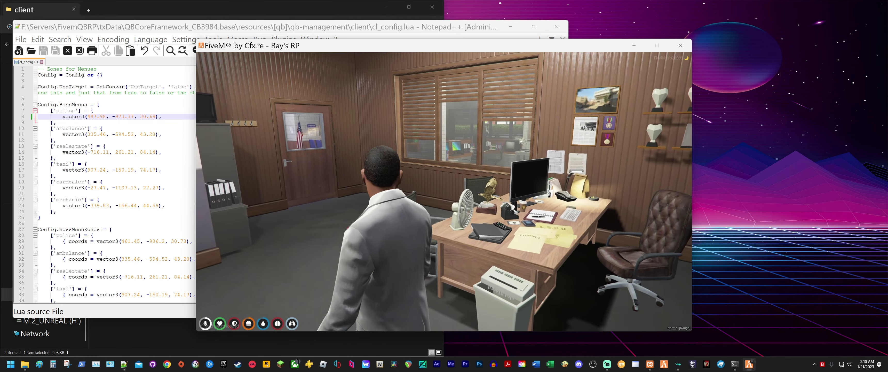
{"action": "type", "text": "t/"}
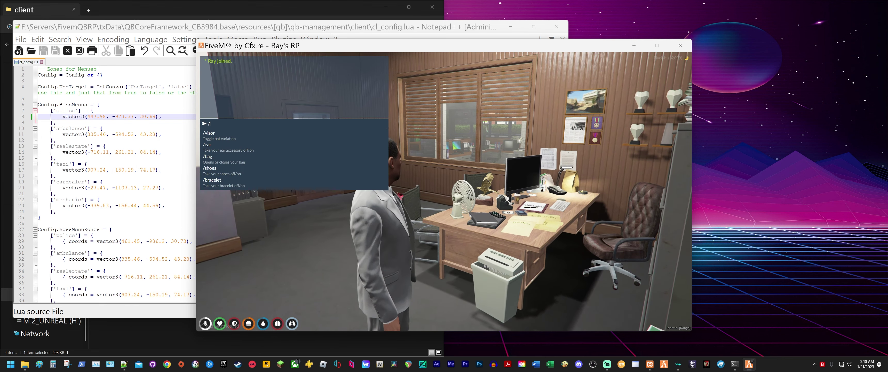
{"action": "type", "text": "rest"}
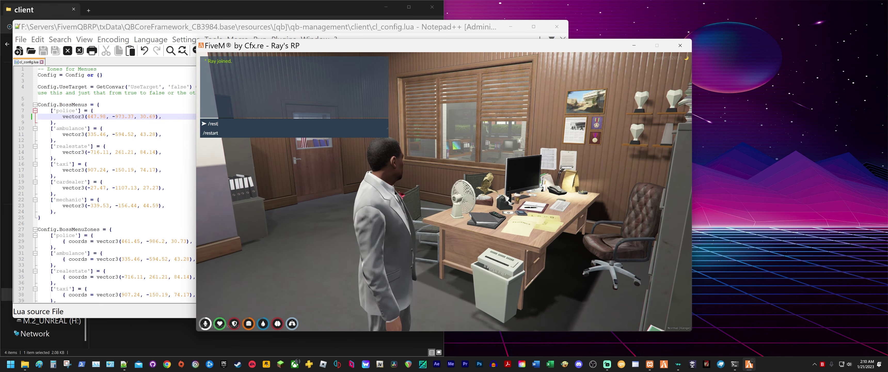
{"action": "type", "text": "art qb-management"}
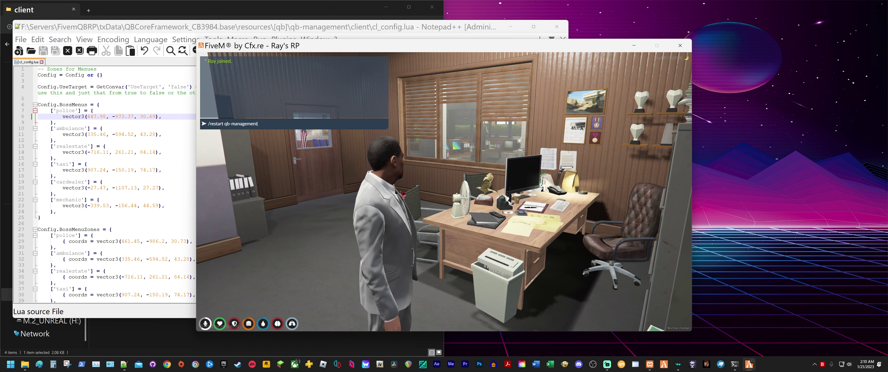
{"action": "key", "text": "Return"}
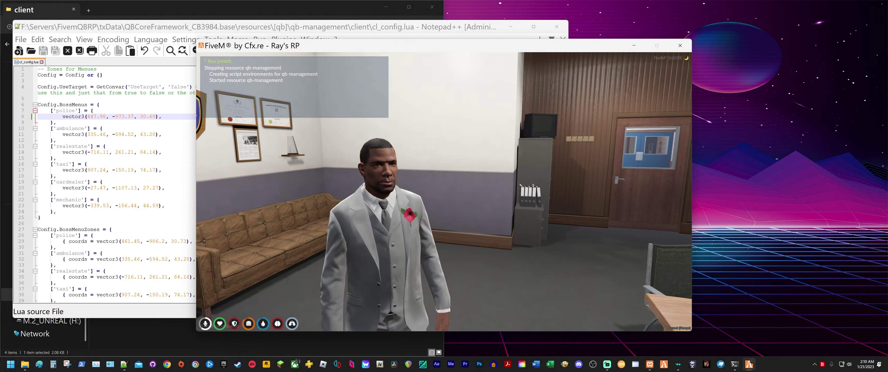
- Walk to the desk, open the Law Enforcement boss menu, view its Money Management page, and exit the menu
{"action": "key", "text": "w"}
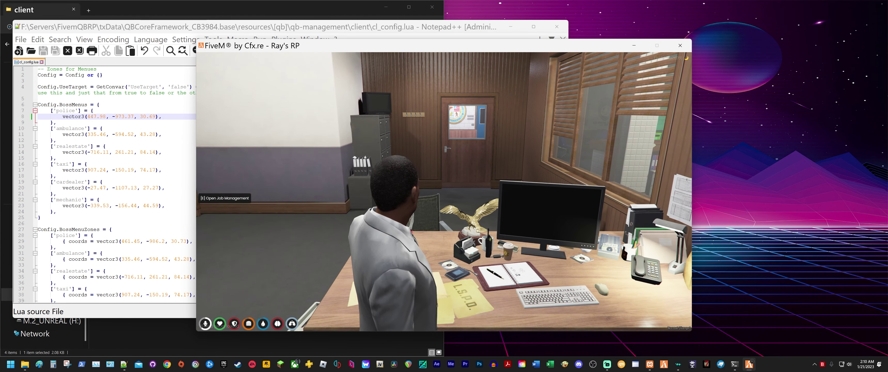
{"action": "key", "text": "e"}
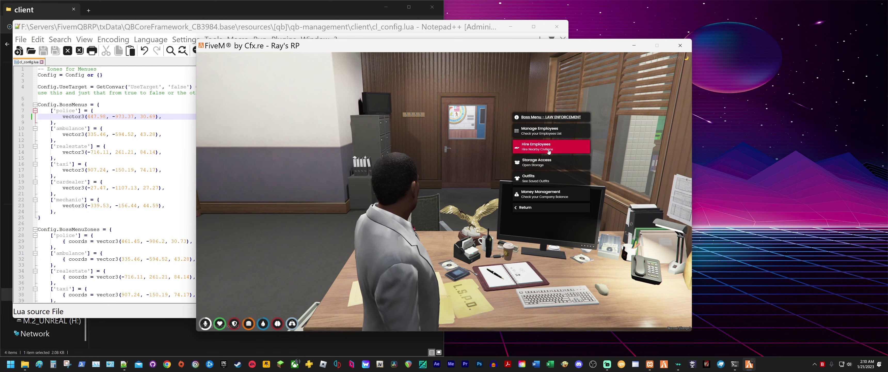
{"action": "left_click", "coordinate": [558, 196]}
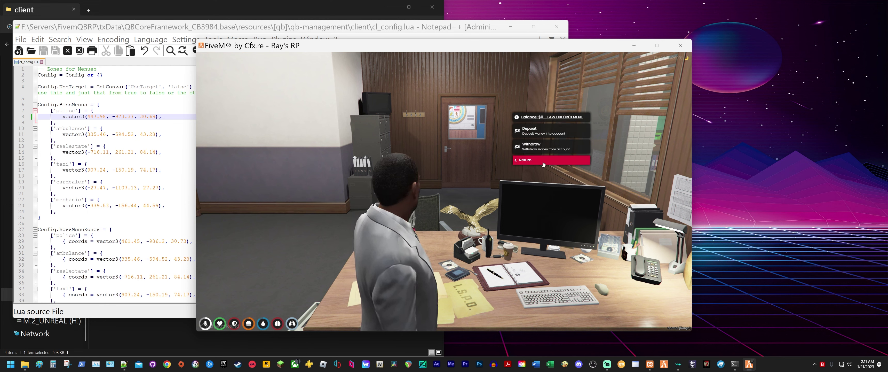
{"action": "left_click", "coordinate": [533, 161]}
{"action": "left_click", "coordinate": [541, 213]}
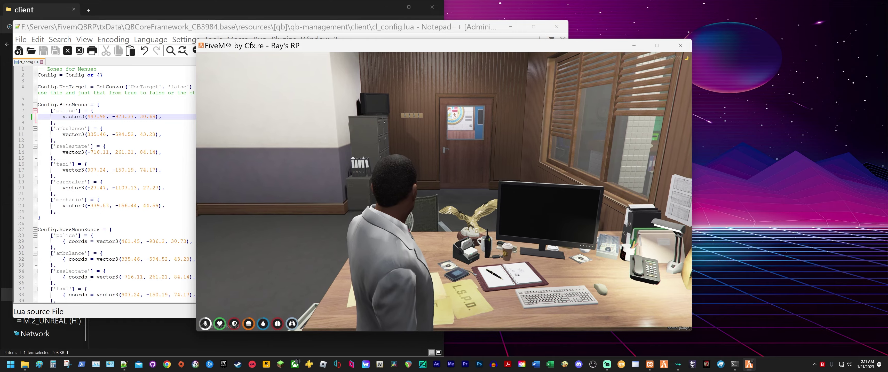
- Walk the character away from the desk into the open part of the office and return to cl_config.lua in Notepad++
{"action": "key", "text": "w"}
{"action": "key", "text": "w"}
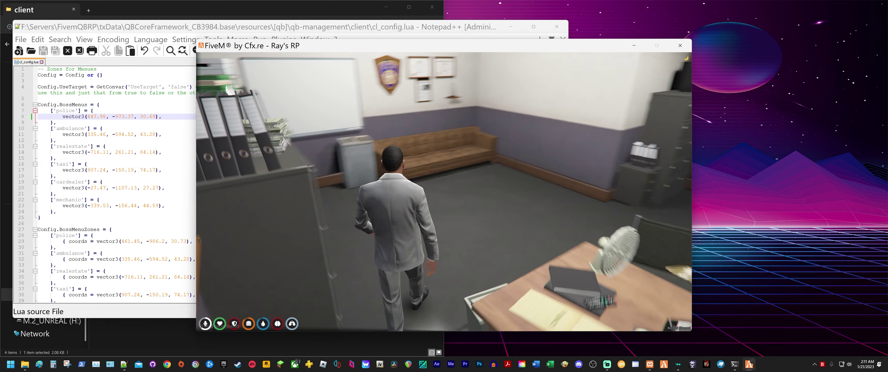
{"action": "key", "text": "w"}
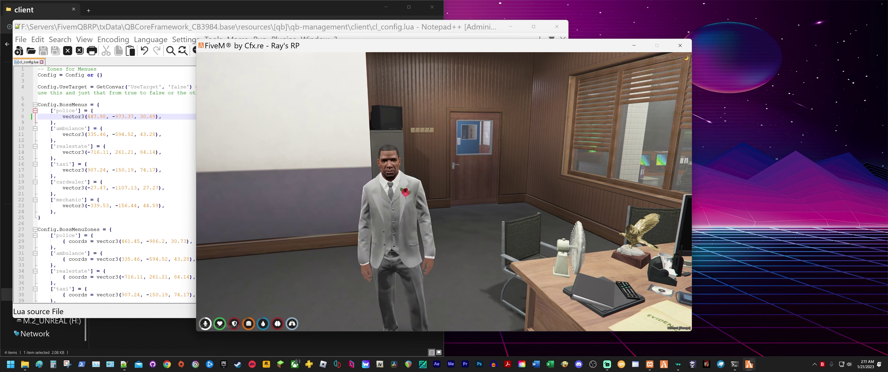
{"action": "key", "text": "t"}
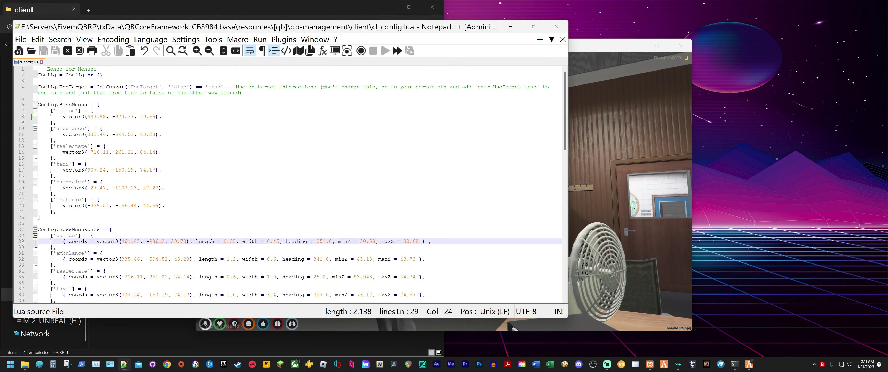
- Copy the police coordinates from Config.BossMenus over the police coords vector3 values in Config.BossMenuZones
{"action": "scroll", "coordinate": [284, 183], "scroll_direction": "down", "scroll_amount": 1}
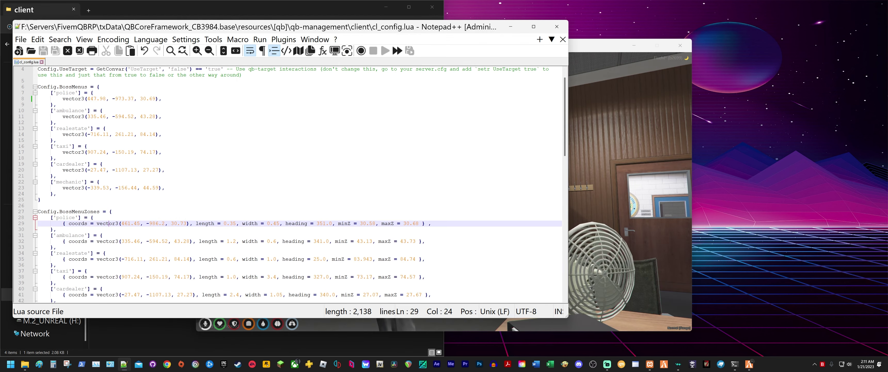
{"action": "left_click", "coordinate": [161, 224]}
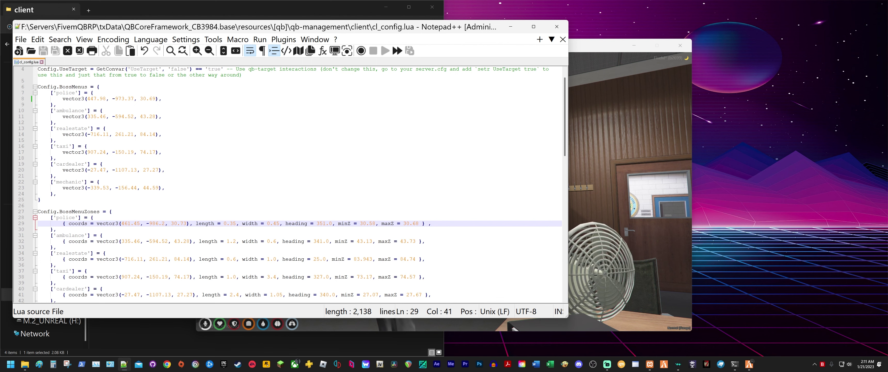
{"action": "left_click", "coordinate": [153, 99]}
{"action": "left_click_drag", "start_coordinate": [156, 98], "coordinate": [87, 98]}
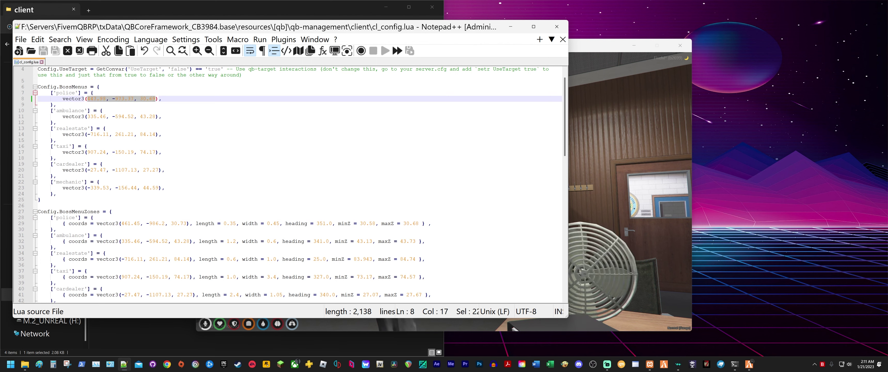
{"action": "right_click", "coordinate": [112, 102]}
{"action": "left_click", "coordinate": [131, 120]}
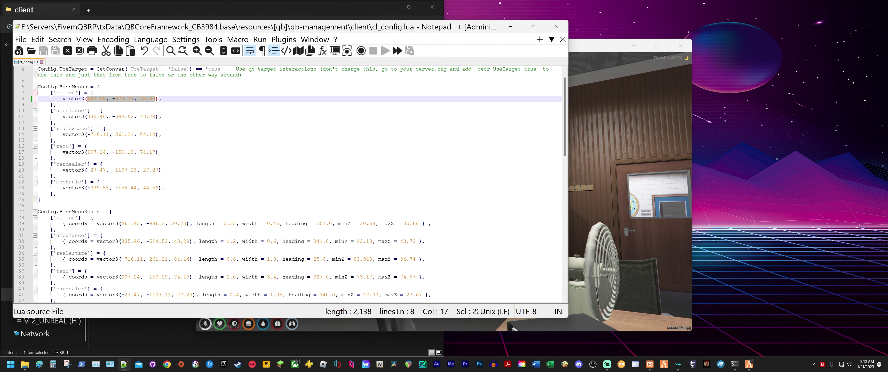
{"action": "scroll", "coordinate": [297, 182], "scroll_direction": "down", "scroll_amount": 1}
{"action": "left_click", "coordinate": [137, 206]}
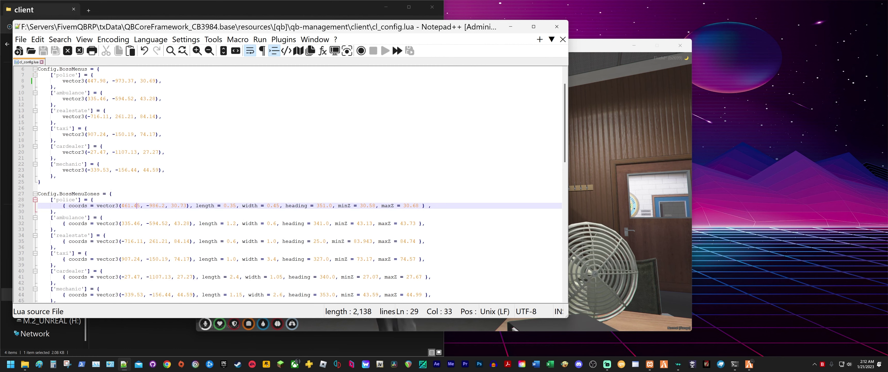
{"action": "left_click_drag", "start_coordinate": [188, 205], "coordinate": [122, 205]}
{"action": "key", "text": "ctrl+v"}
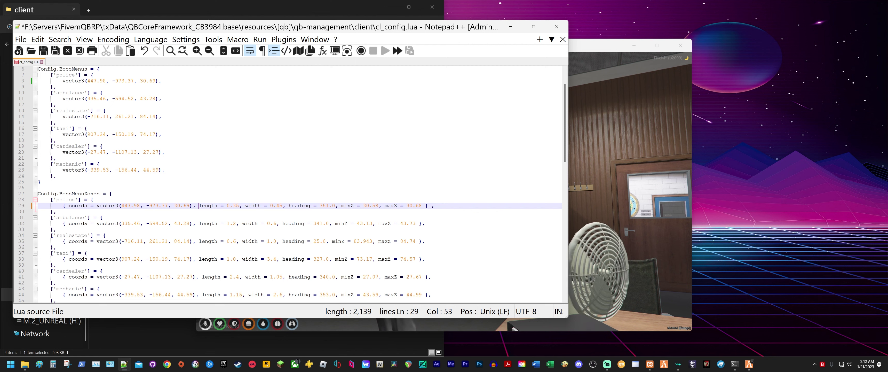
- Check the edited police zone line and the sections below it, and save cl_config.lua
{"action": "left_click", "coordinate": [406, 206]}
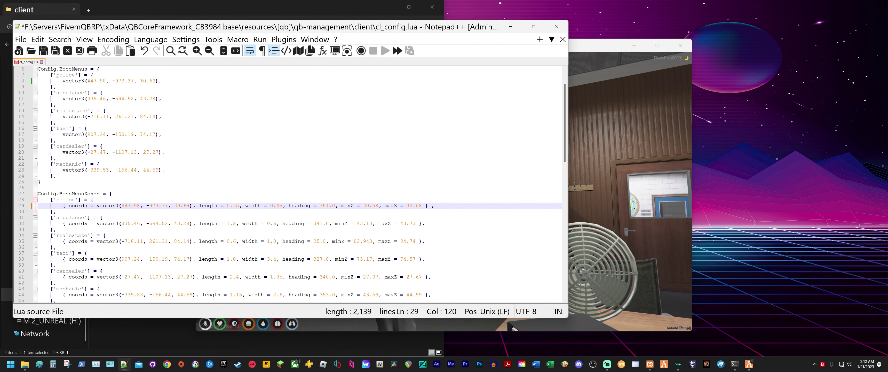
{"action": "left_click", "coordinate": [146, 206]}
{"action": "left_click", "coordinate": [155, 205]}
{"action": "left_click", "coordinate": [174, 205]}
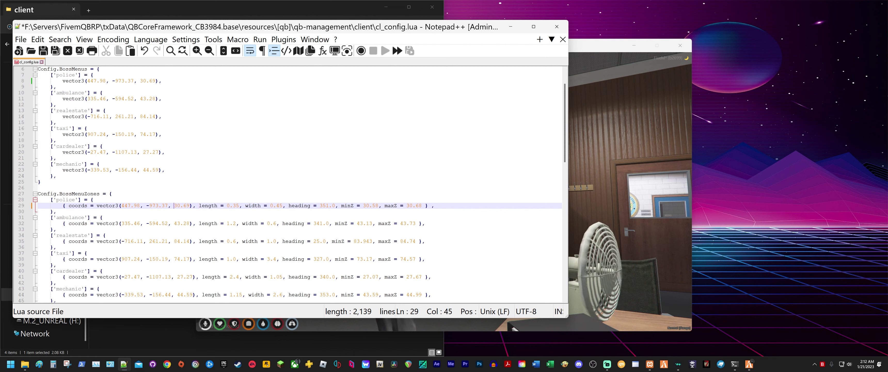
{"action": "scroll", "coordinate": [296, 185], "scroll_direction": "down", "scroll_amount": 6}
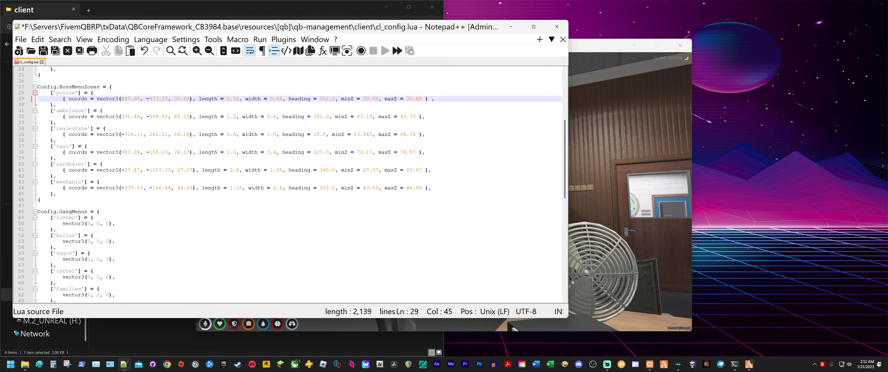
{"action": "scroll", "coordinate": [297, 184], "scroll_direction": "down", "scroll_amount": 2}
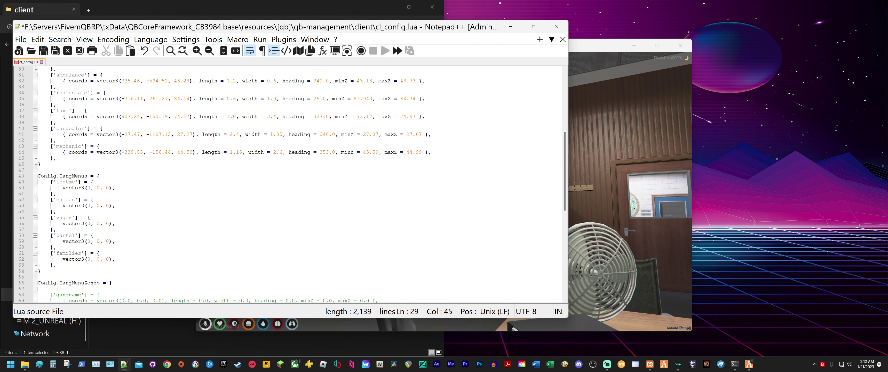
{"action": "scroll", "coordinate": [296, 184], "scroll_direction": "up", "scroll_amount": 5}
{"action": "left_click", "coordinate": [43, 51]}
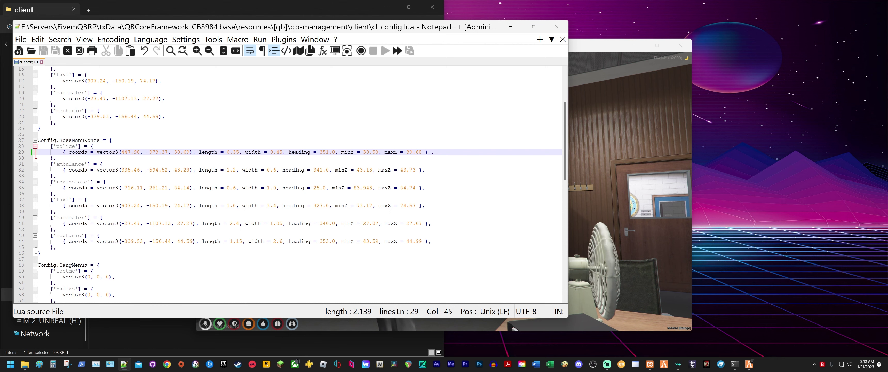
{"action": "left_click", "coordinate": [93, 271]}
{"action": "scroll", "coordinate": [297, 185], "scroll_direction": "down", "scroll_amount": 2}
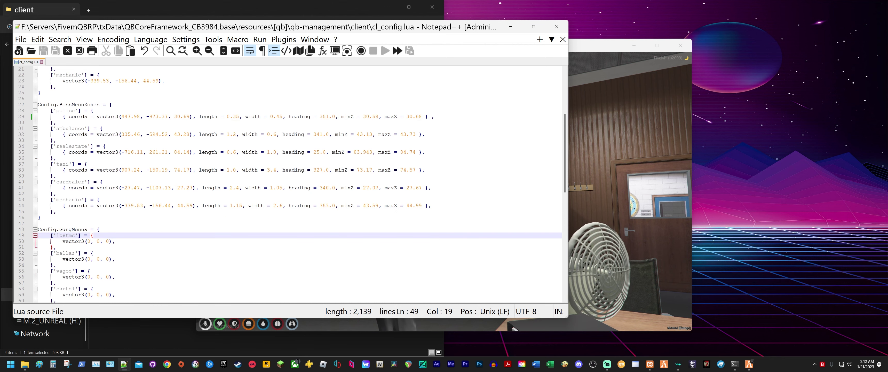
{"action": "left_click", "coordinate": [81, 241]}
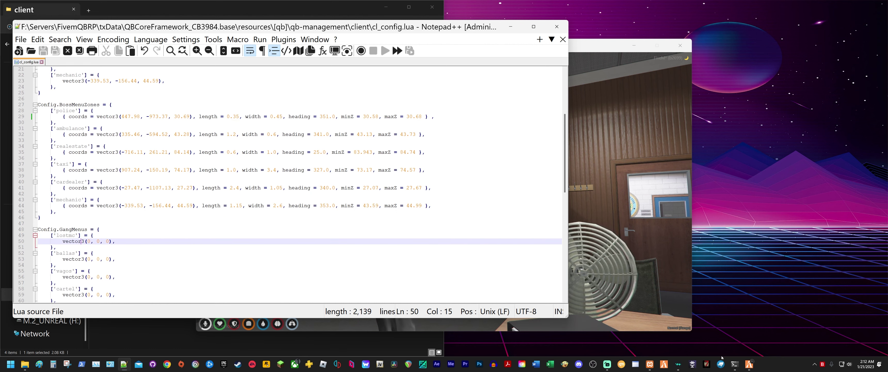
{"action": "scroll", "coordinate": [275, 182], "scroll_direction": "down", "scroll_amount": 3}
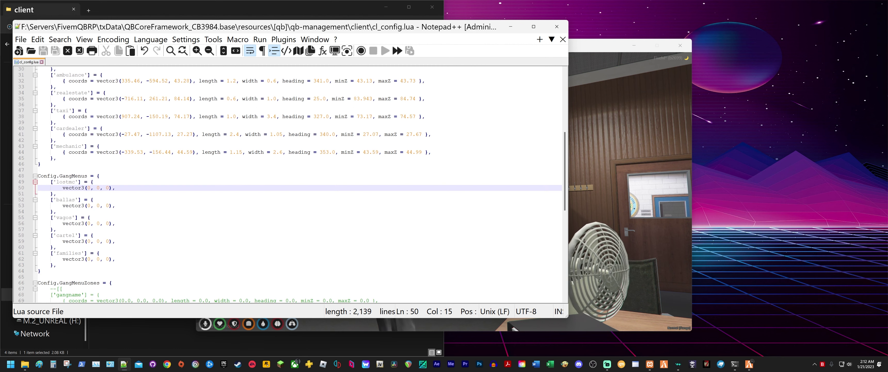
- Switch to FiveM, dismiss the chat, leave the Captain's Office through the police station lobby and enable no-clip to travel outside
{"action": "left_click", "coordinate": [749, 364]}
{"action": "type", "text": "t"}
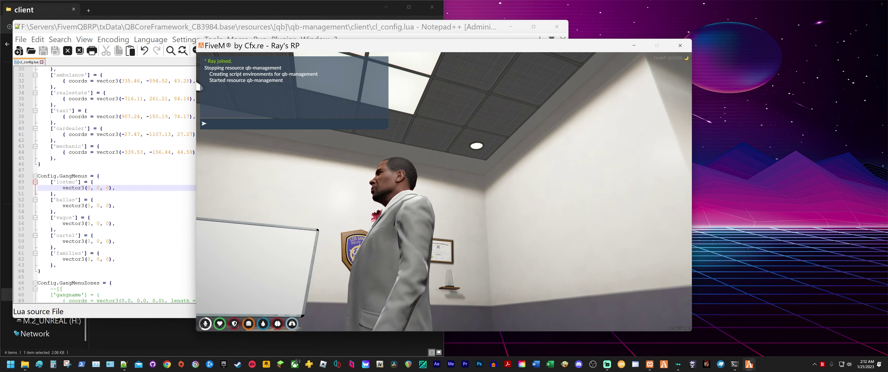
{"action": "type", "text": "w"}
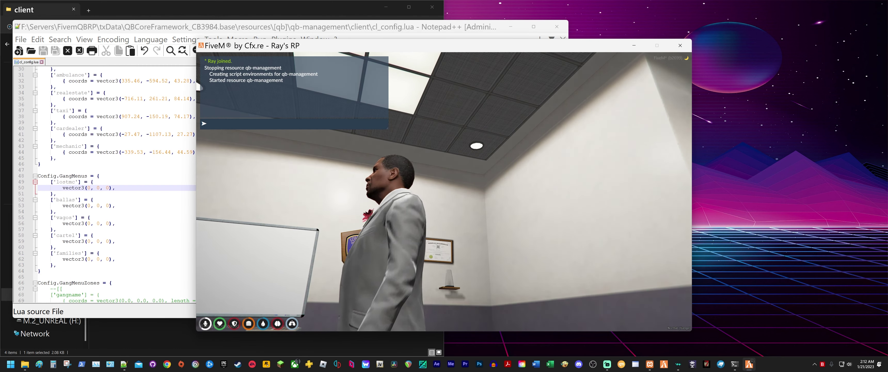
{"action": "key", "text": "Escape"}
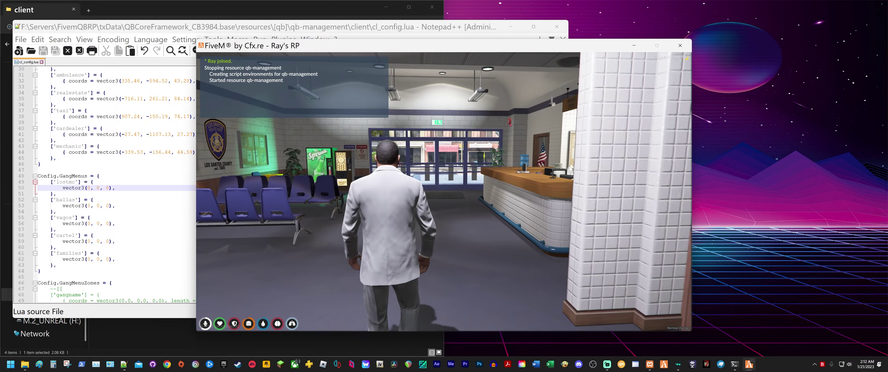
{"action": "key", "text": "w"}
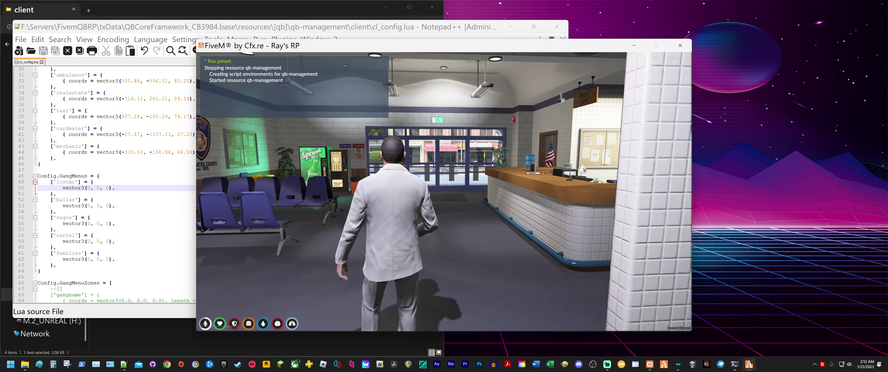
{"action": "key", "text": "F2"}
{"action": "key", "text": "w"}
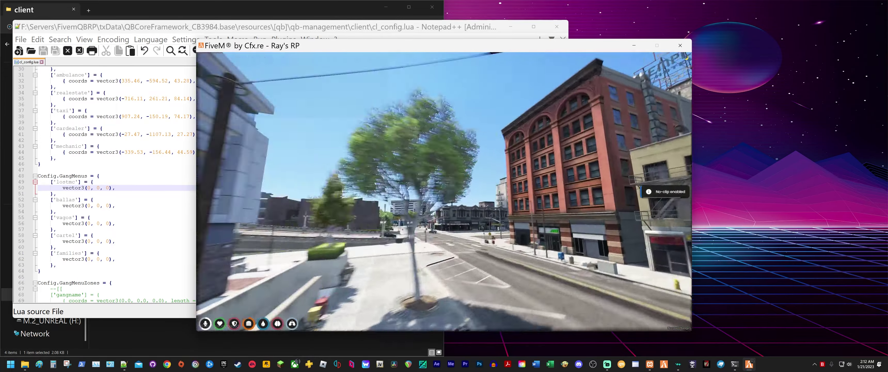
- Walk the character to the white double doors in the brick wall near the No Parking sign and face away from them
{"action": "key", "text": "w"}
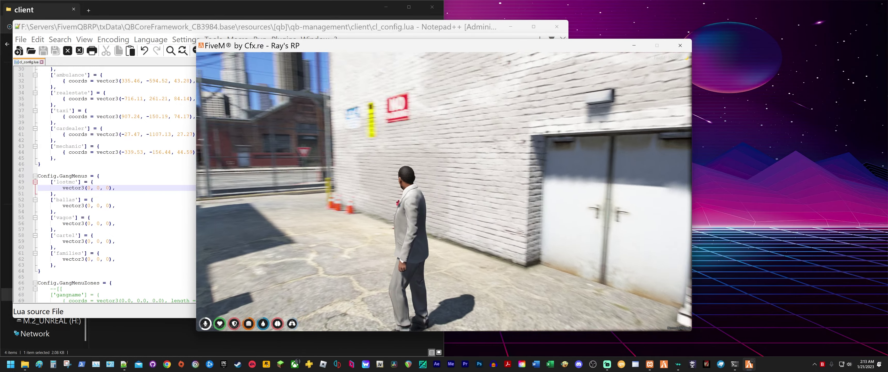
{"action": "key", "text": "w"}
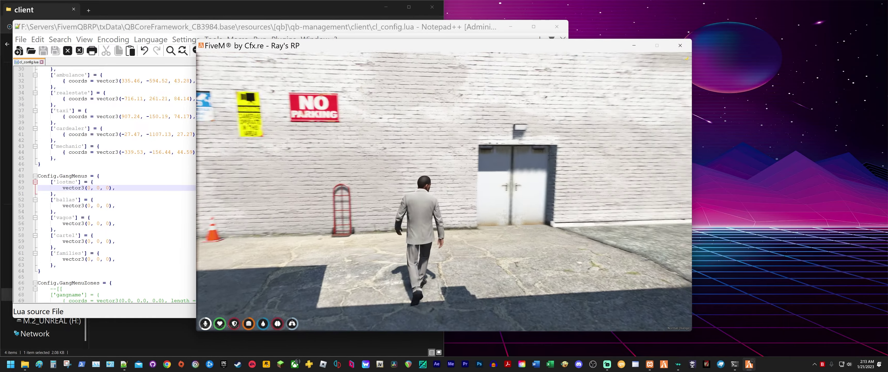
{"action": "key", "text": "w"}
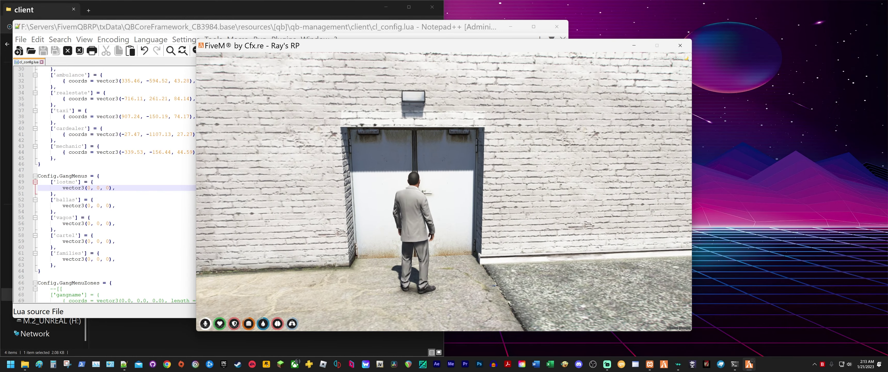
{"action": "key", "text": "s"}
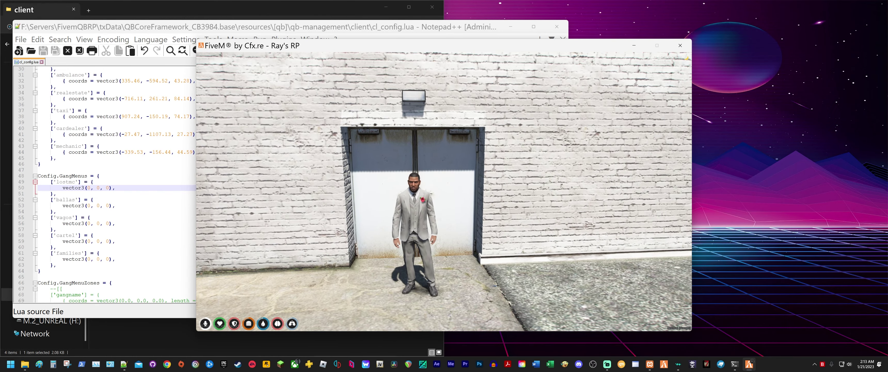
- Run /admin and copy the character's position at the double doors as a vector3 from the Developer Options
{"action": "type", "text": "t"}
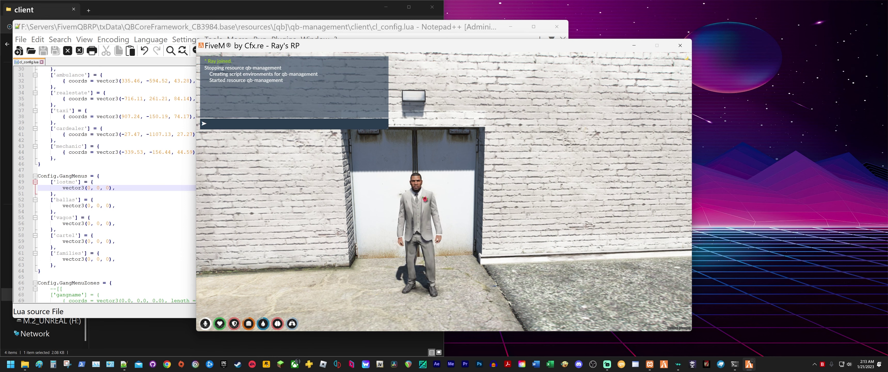
{"action": "type", "text": "/admin"}
{"action": "key", "text": "Return"}
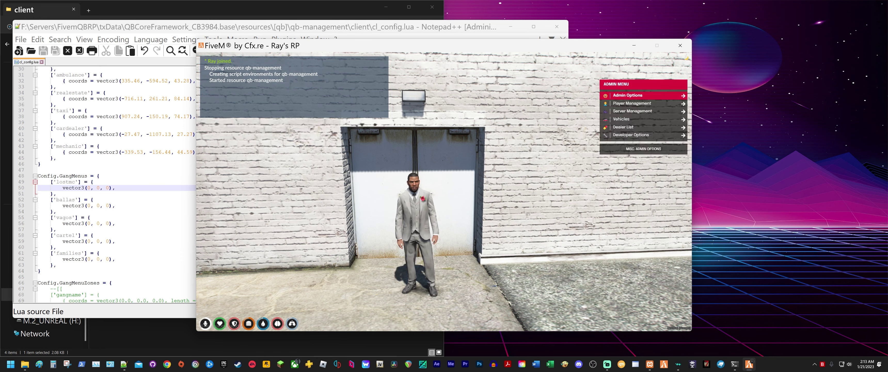
{"action": "key", "text": "Down"}
{"action": "key", "text": "Down"}
{"action": "key", "text": "Down"}
{"action": "key", "text": "Down"}
{"action": "key", "text": "Down"}
{"action": "key", "text": "Return"}
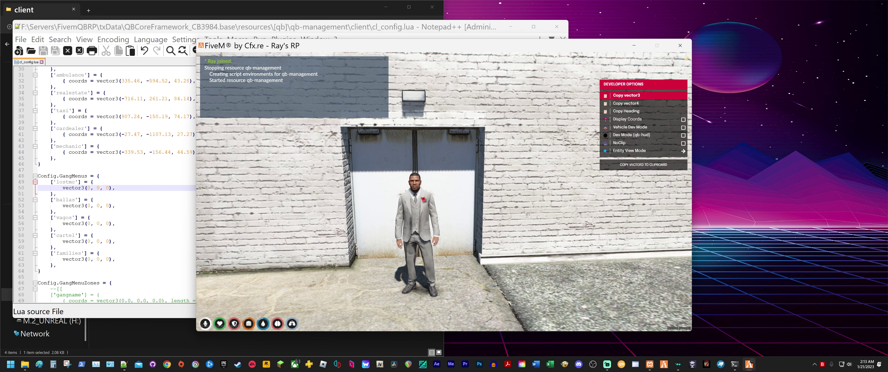
{"action": "key", "text": "Return"}
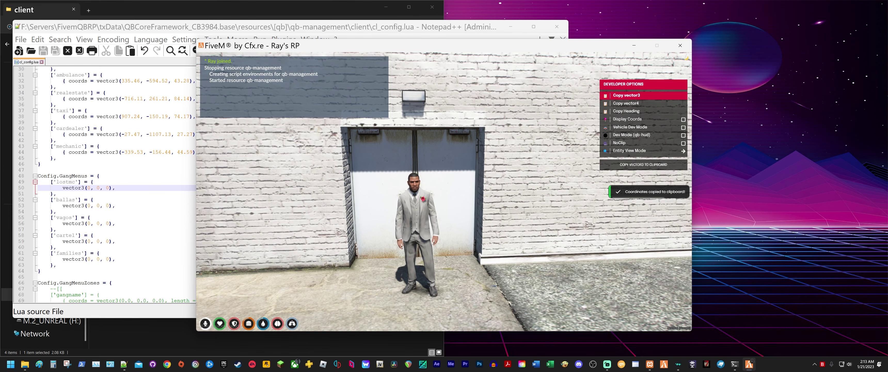
- In cl_config.lua, replace lostmc's vector3(0, 0, 0) in Config.GangMenus with the coordinates copied in-game
{"action": "key", "text": "alt+Tab"}
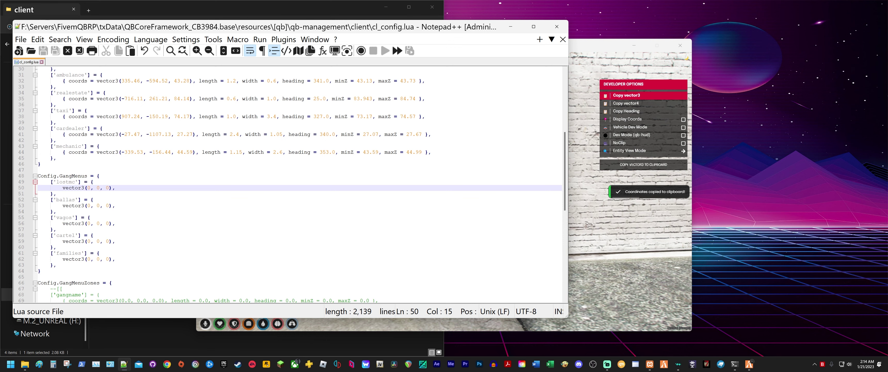
{"action": "key", "text": "shift+Left"}
{"action": "key", "text": "shift+Left"}
{"action": "key", "text": "shift+Left"}
{"action": "key", "text": "shift+Left"}
{"action": "key", "text": "shift+Left"}
{"action": "key", "text": "shift+Left"}
{"action": "key", "text": "shift+Left"}
{"action": "key", "text": "shift+Left"}
{"action": "key", "text": "shift+Left"}
{"action": "key", "text": "shift+Left"}
{"action": "key", "text": "shift+Left"}
{"action": "key", "text": "shift+Left"}
{"action": "key", "text": "shift+Left"}
{"action": "key", "text": "shift+Left"}
{"action": "key", "text": "shift+Left"}
{"action": "key", "text": "shift+Left"}
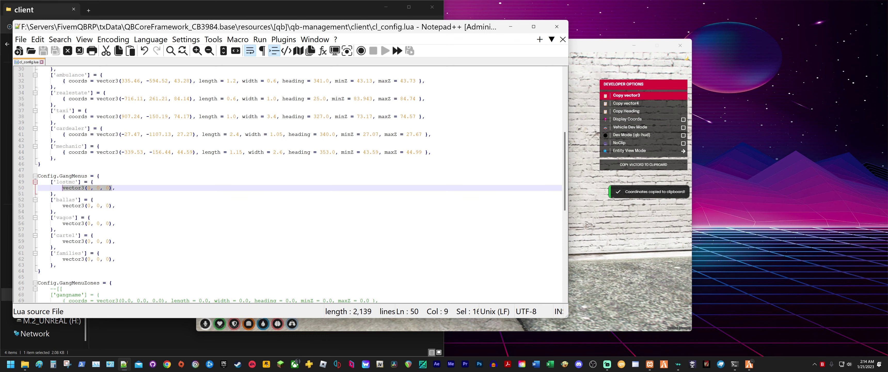
{"action": "key", "text": "ctrl+v"}
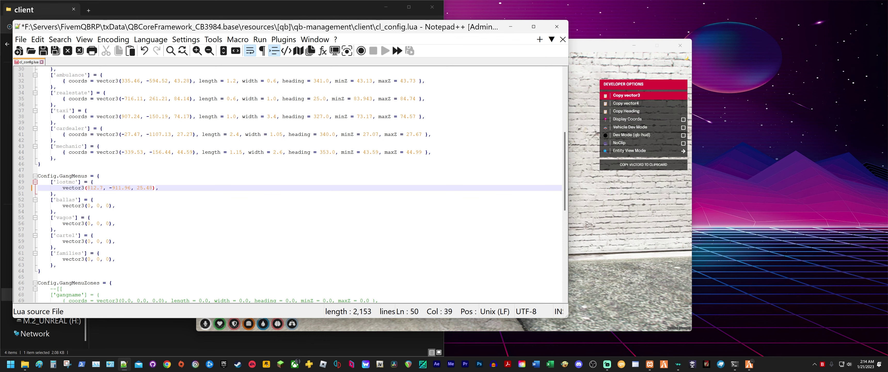
{"action": "key", "text": "Right"}
- Check the pasted lostmc line against the ballas entry in Config.GangMenus and save cl_config.lua
{"action": "left_click", "coordinate": [97, 205]}
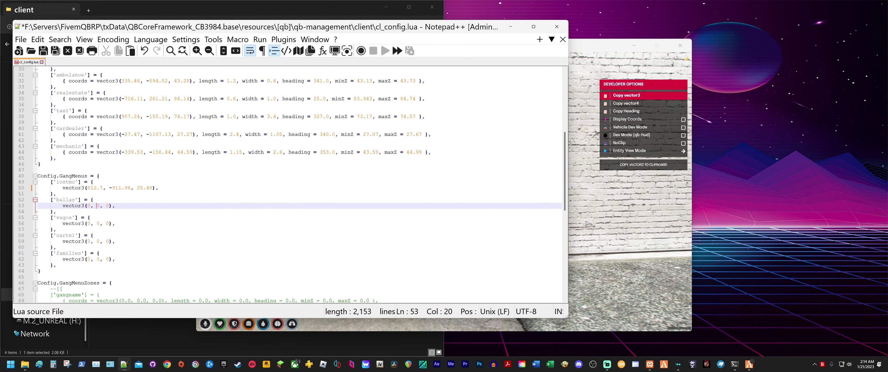
{"action": "scroll", "coordinate": [97, 206], "scroll_direction": "down", "scroll_amount": 1}
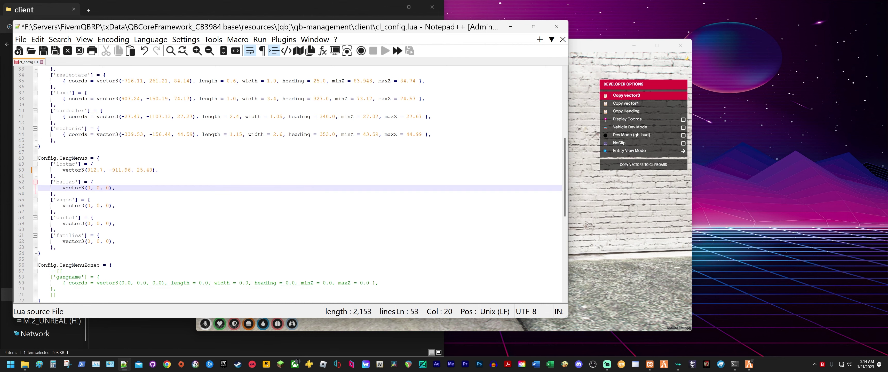
{"action": "key", "text": "Left"}
{"action": "key", "text": "Right"}
{"action": "left_click", "coordinate": [156, 170]}
{"action": "key", "text": "Right"}
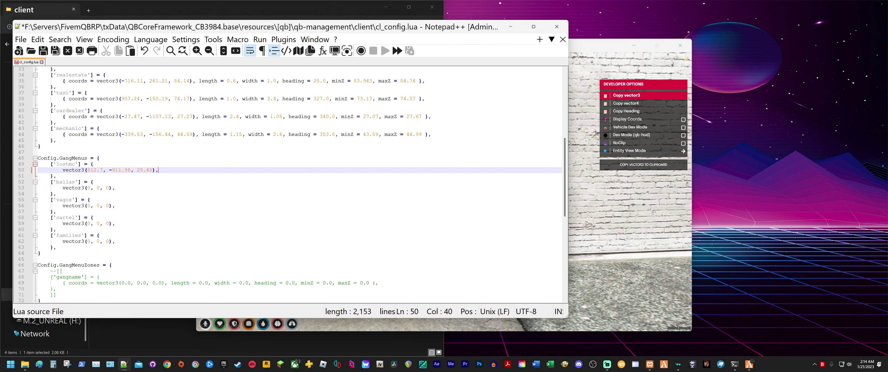
{"action": "left_click", "coordinate": [43, 51]}
{"action": "left_click", "coordinate": [57, 176]}
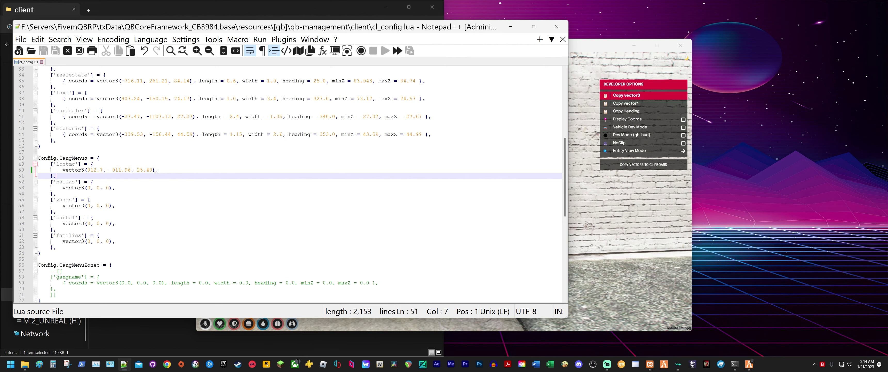
- Examine the lostmc coordinates in Config.GangMenus and the commented-out gangname template in Config.GangMenuZones
{"action": "left_click", "coordinate": [158, 170]}
{"action": "left_click", "coordinate": [115, 188]}
{"action": "left_click", "coordinate": [158, 170]}
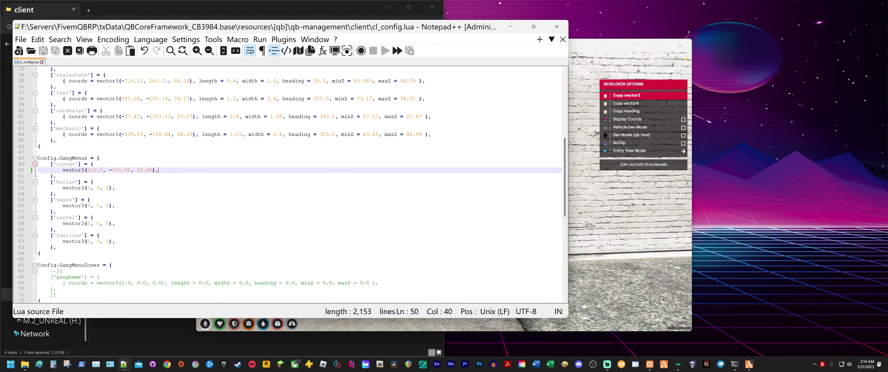
{"action": "left_click", "coordinate": [97, 170]}
{"action": "left_click", "coordinate": [158, 170]}
{"action": "left_click", "coordinate": [94, 181]}
{"action": "scroll", "coordinate": [296, 187], "scroll_direction": "down", "scroll_amount": 1}
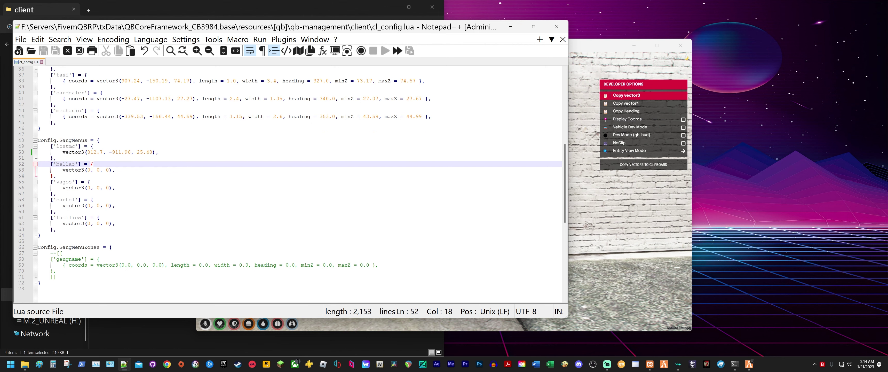
{"action": "scroll", "coordinate": [297, 180], "scroll_direction": "down", "scroll_amount": 1}
{"action": "scroll", "coordinate": [296, 169], "scroll_direction": "down", "scroll_amount": 1}
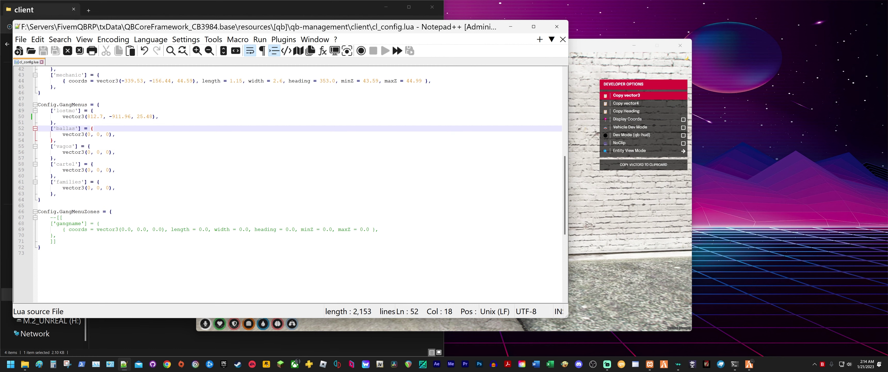
{"action": "left_click", "coordinate": [57, 235]}
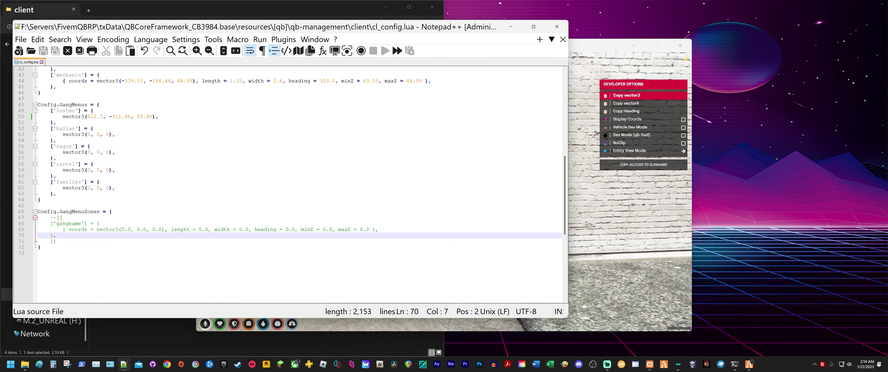
{"action": "left_click", "coordinate": [56, 241]}
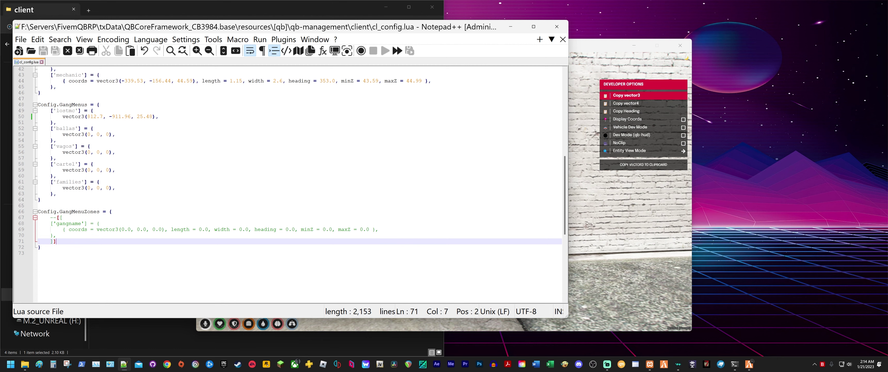
{"action": "left_click", "coordinate": [65, 223]}
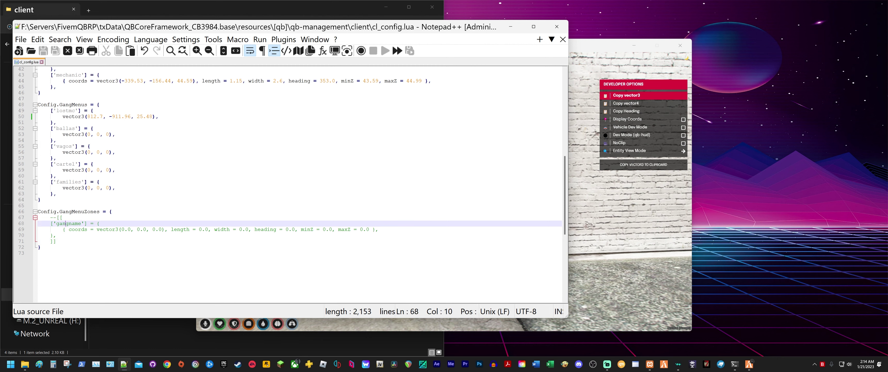
{"action": "scroll", "coordinate": [66, 223], "scroll_direction": "down", "scroll_amount": 1}
{"action": "left_click", "coordinate": [59, 212]}
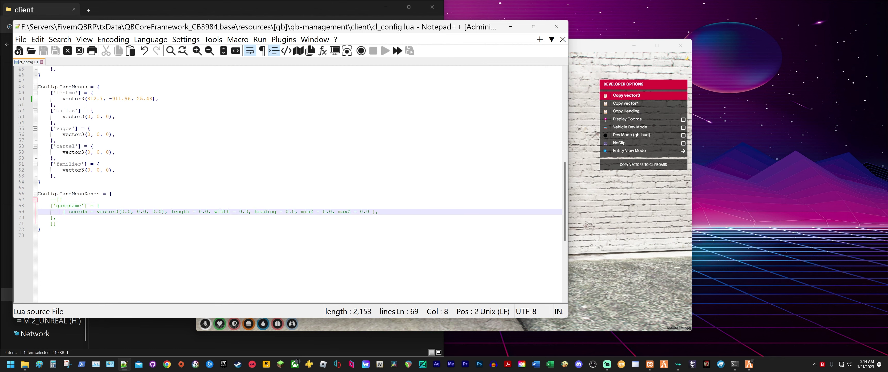
{"action": "left_click", "coordinate": [56, 199]}
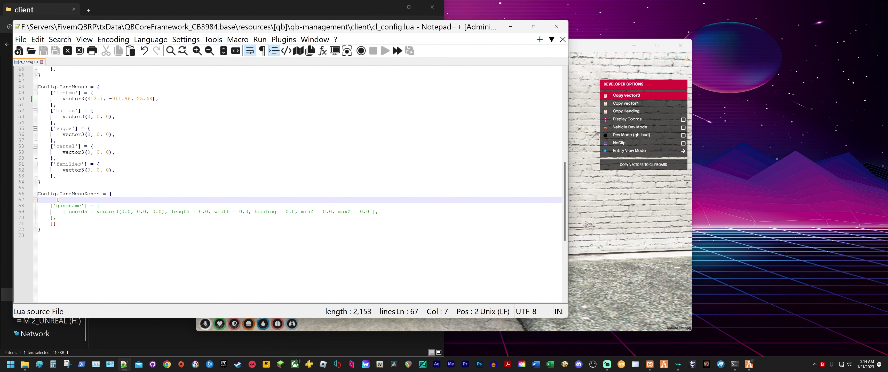
- Uncomment the gangname template in Config.GangMenuZones by removing its opening --[[ and closing ]] markers
{"action": "left_click", "coordinate": [62, 199]}
{"action": "left_click_drag", "start_coordinate": [62, 199], "coordinate": [51, 200]}
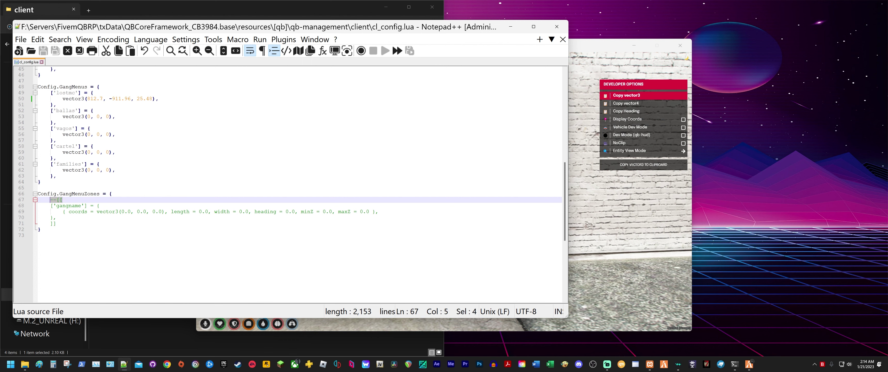
{"action": "key", "text": "Delete"}
{"action": "key", "text": "Down"}
{"action": "key", "text": "Down"}
{"action": "key", "text": "Down"}
{"action": "key", "text": "Down"}
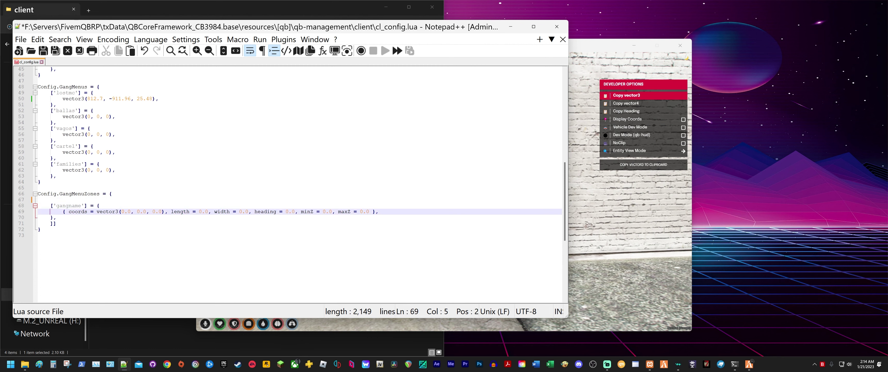
{"action": "key", "text": "End"}
{"action": "key", "text": "BackSpace"}
{"action": "key", "text": "BackSpace"}
{"action": "key", "text": "BackSpace"}
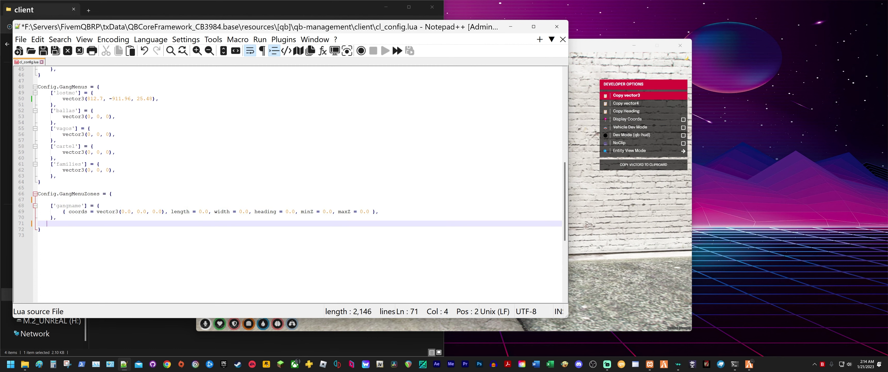
- Select the gang name lostmc in Config.GangMenus as the replacement for gangname in the zone entry
{"action": "key", "text": "Up"}
{"action": "key", "text": "End"}
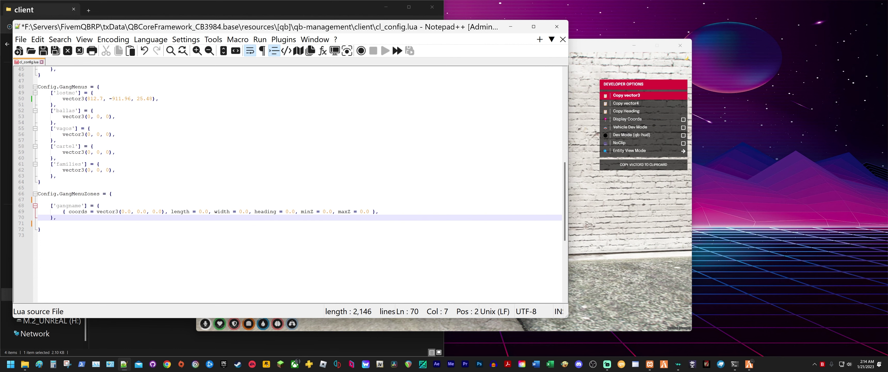
{"action": "left_click", "coordinate": [75, 205]}
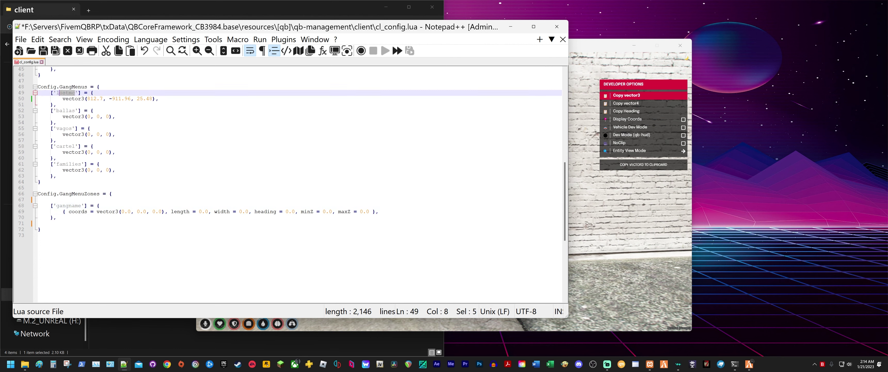